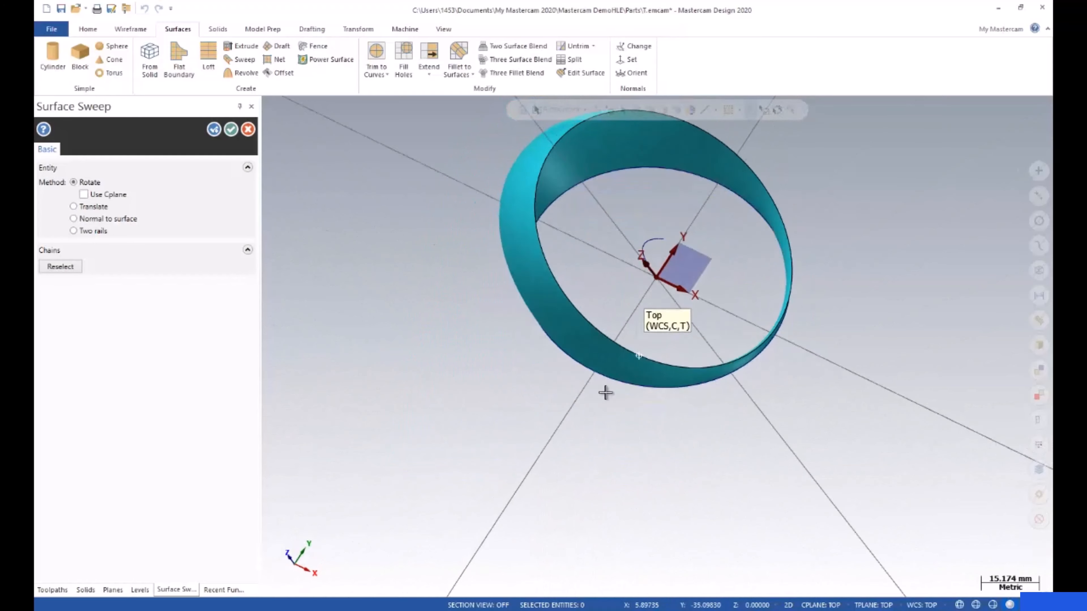
- Accept the pending swept surface, then delete it from the model, keeping the circle and arc wireframe
left_click(231, 129)
left_click(489, 236)
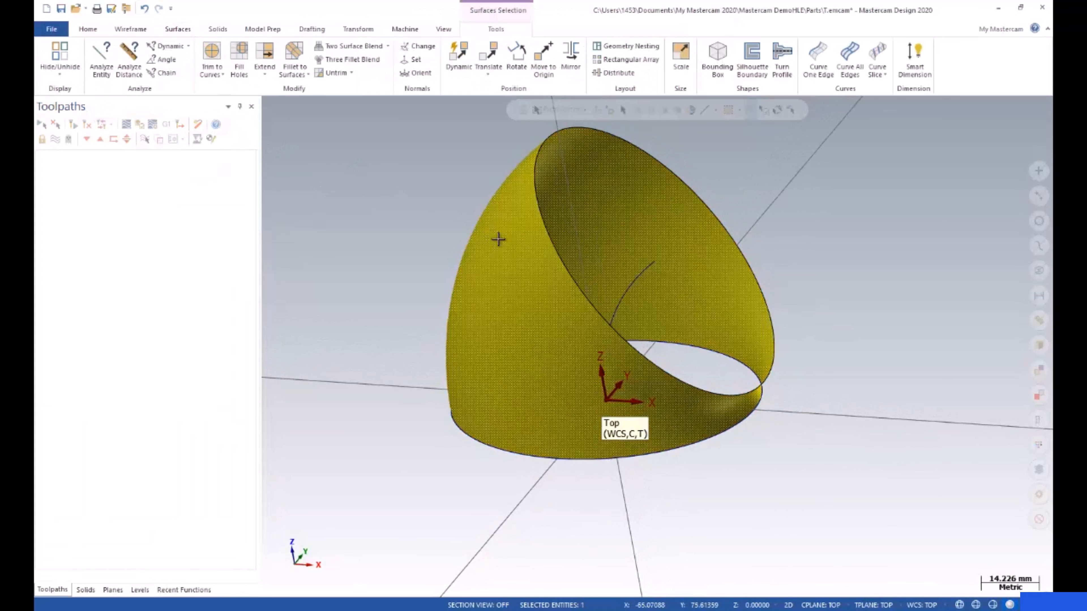
key("Delete")
- Set the construction plane to Front and switch to the front view
right_click(434, 238)
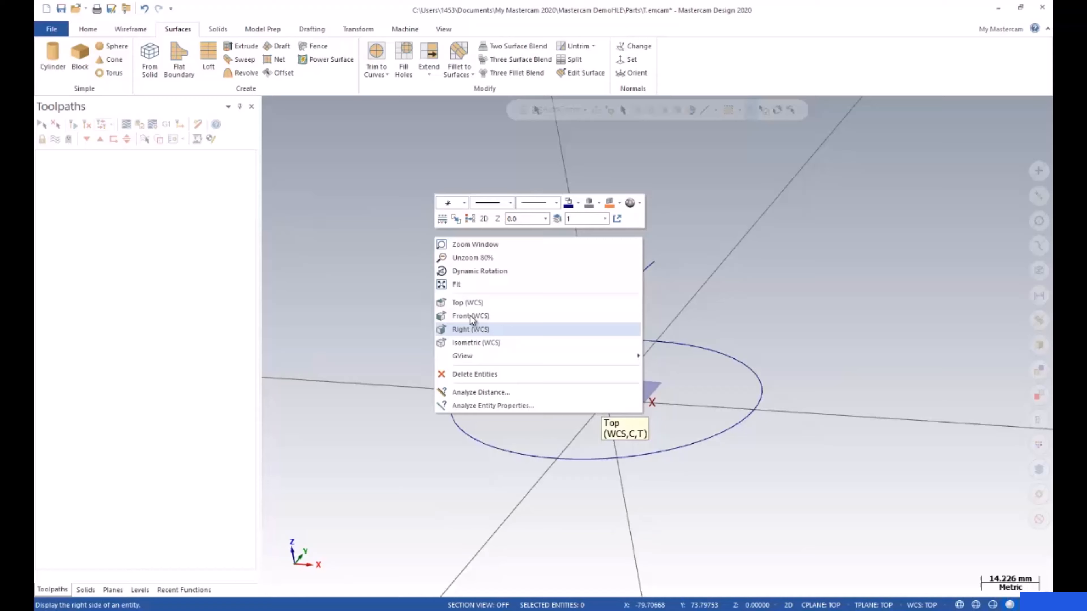
left_click(395, 335)
left_click(821, 605)
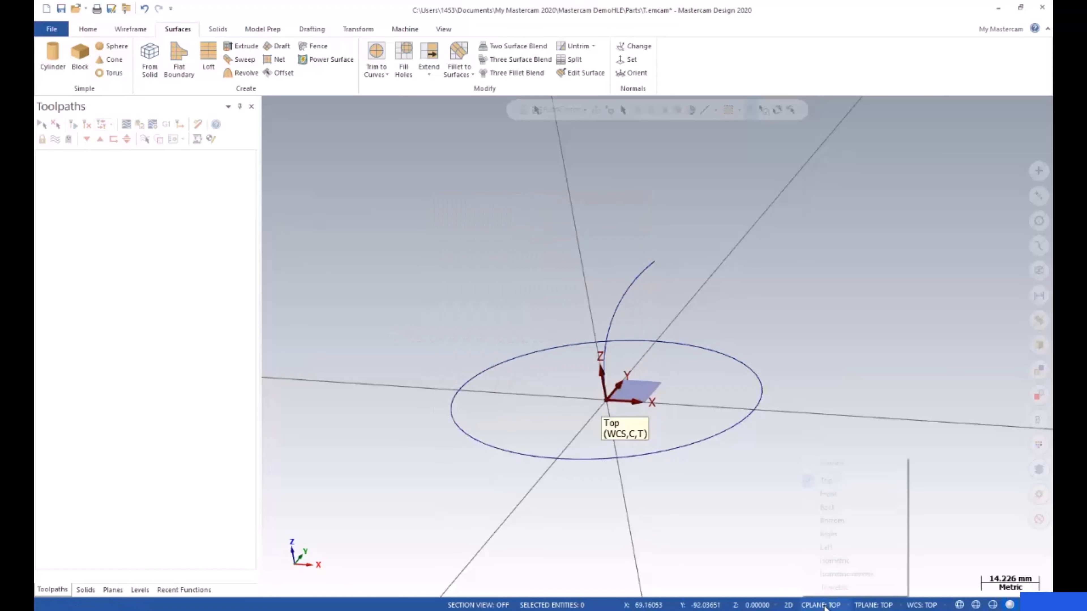
left_click(828, 496)
right_click(468, 294)
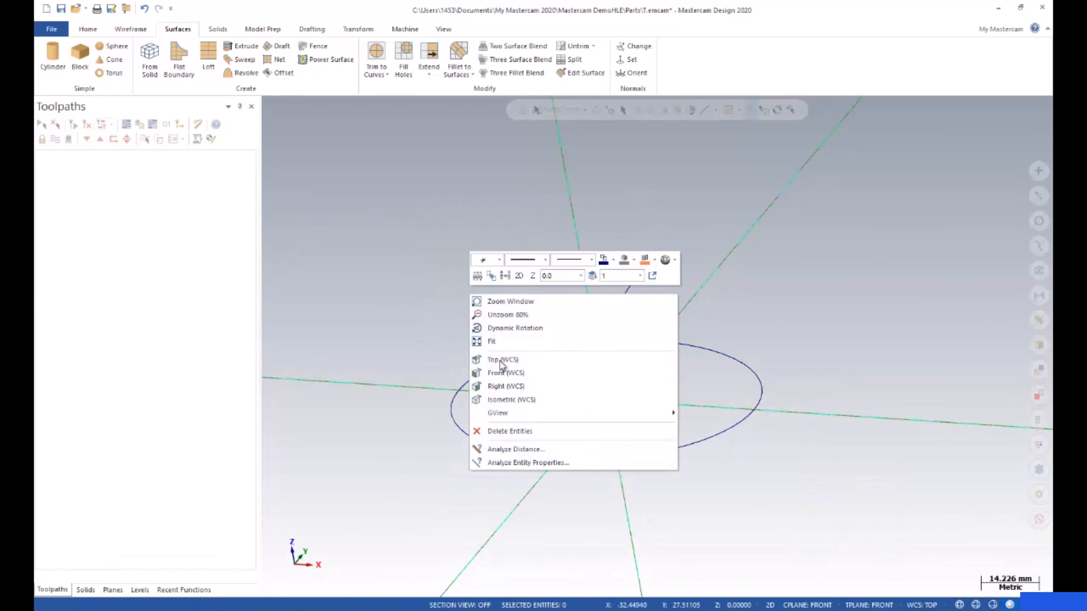
left_click(500, 372)
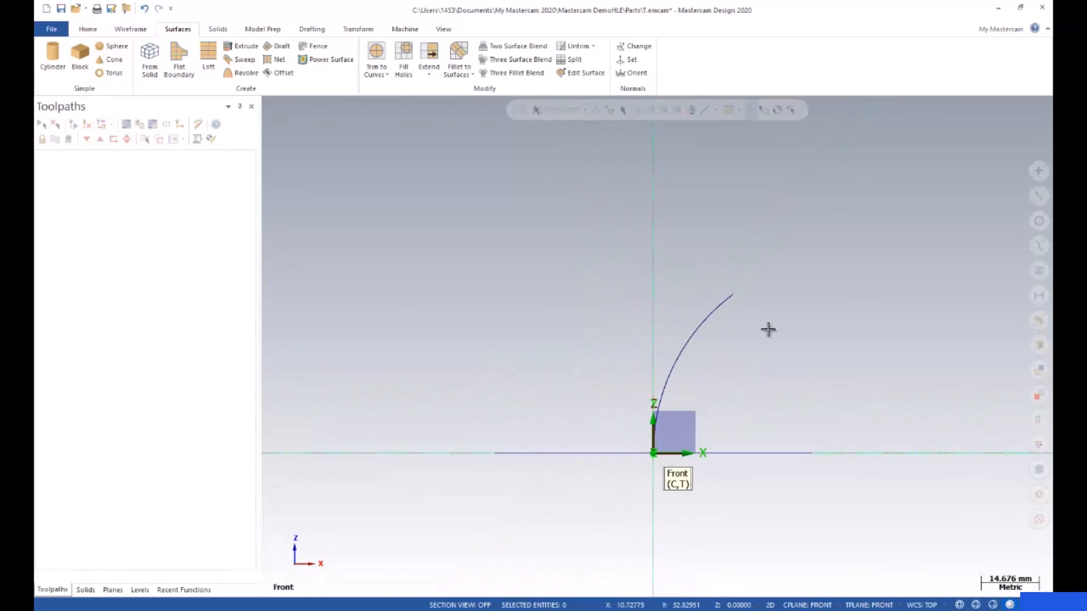
scroll(798, 310, "up", 1)
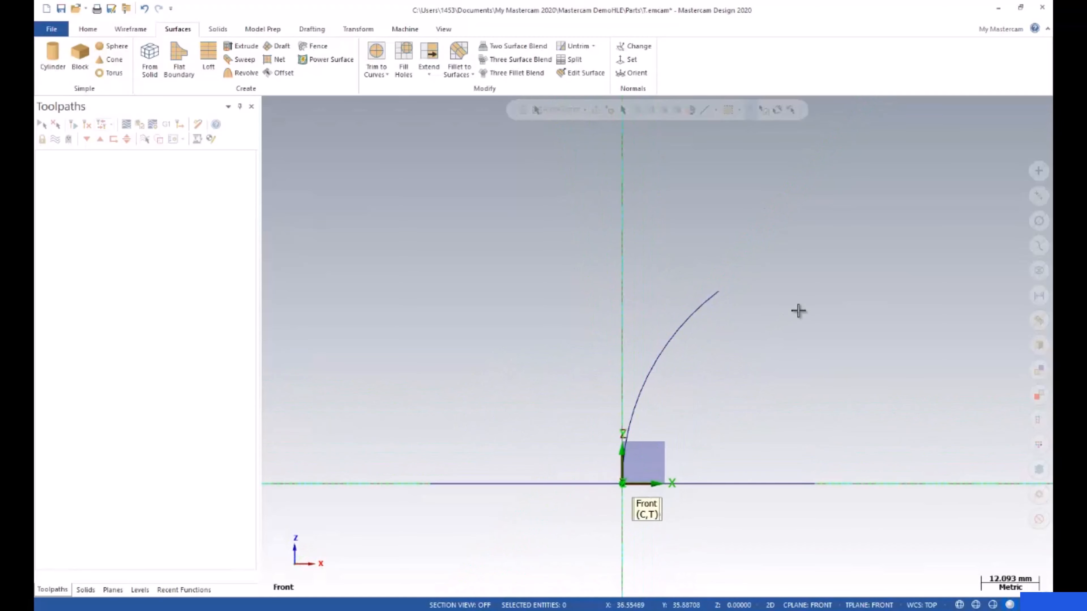
- Draw a horizontal line starting on the vertical axis, 10 mm long, with a Y axis offset of 50
left_click(136, 29)
left_click(122, 59)
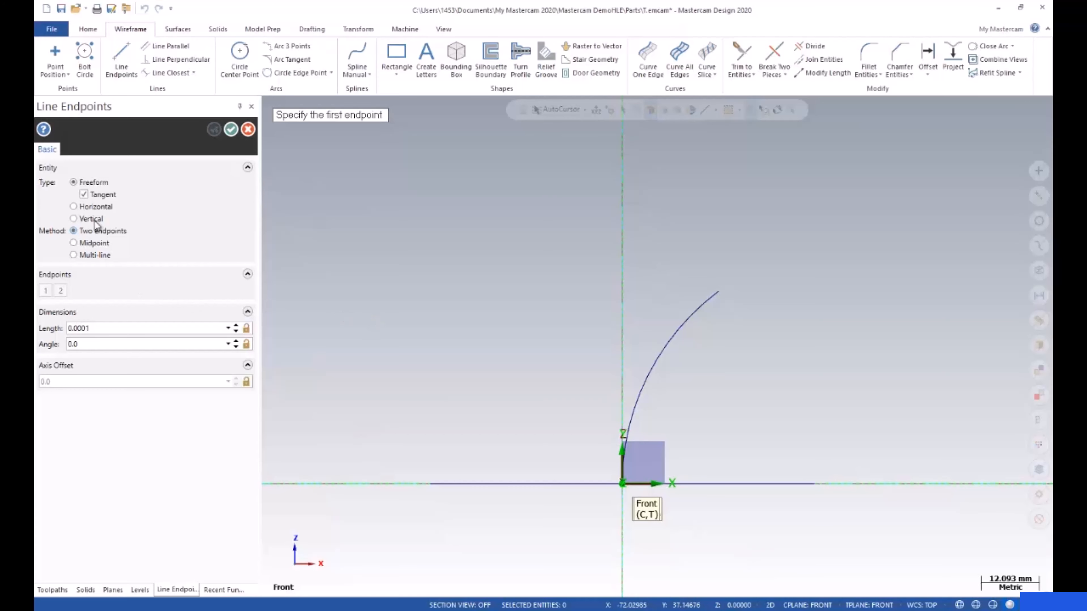
left_click(74, 208)
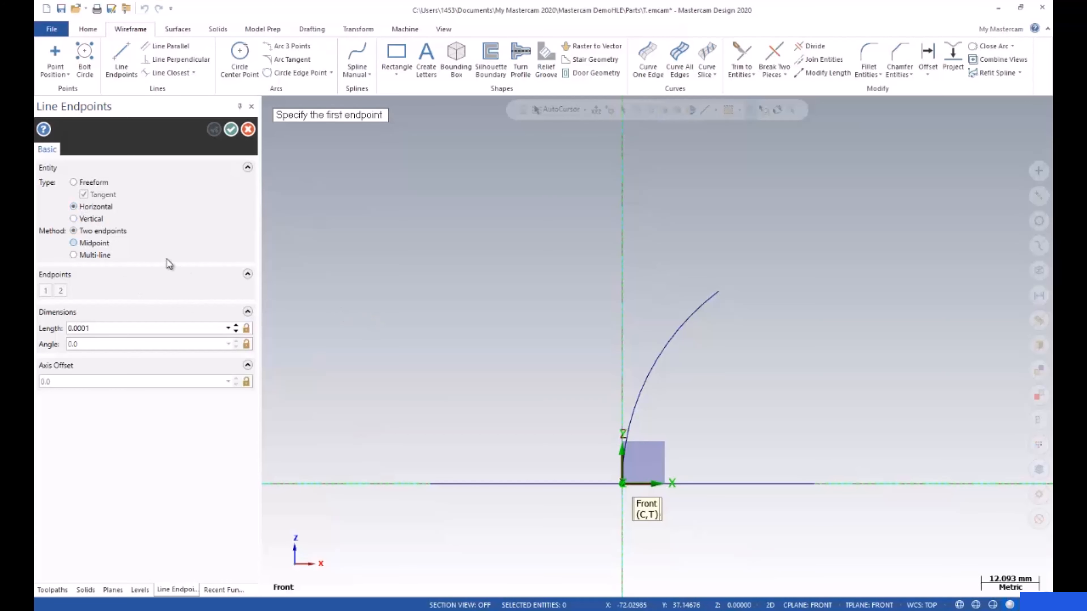
left_click(623, 484)
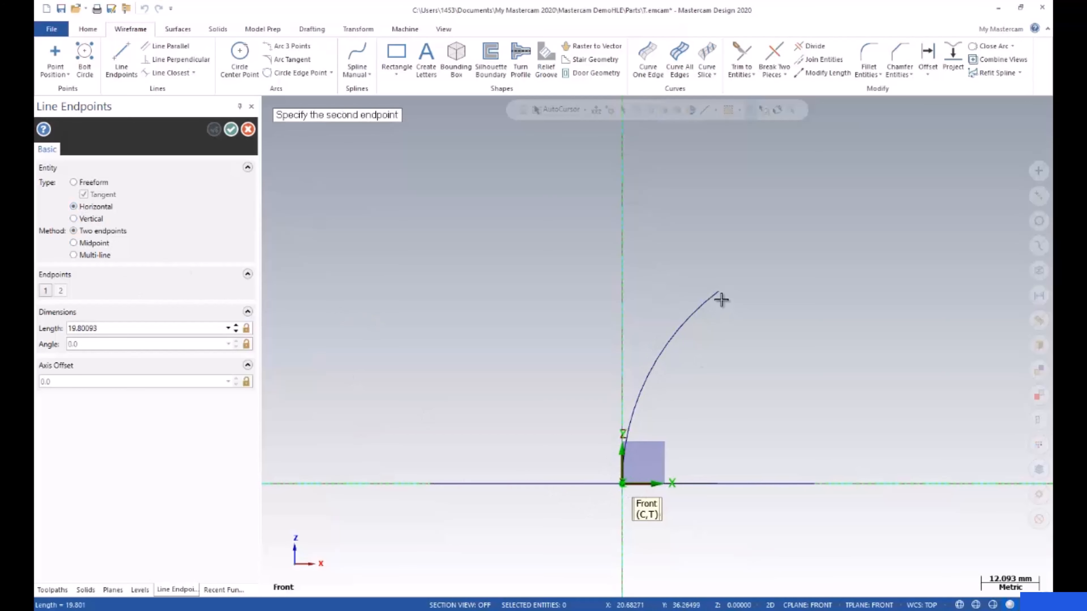
left_click(721, 296)
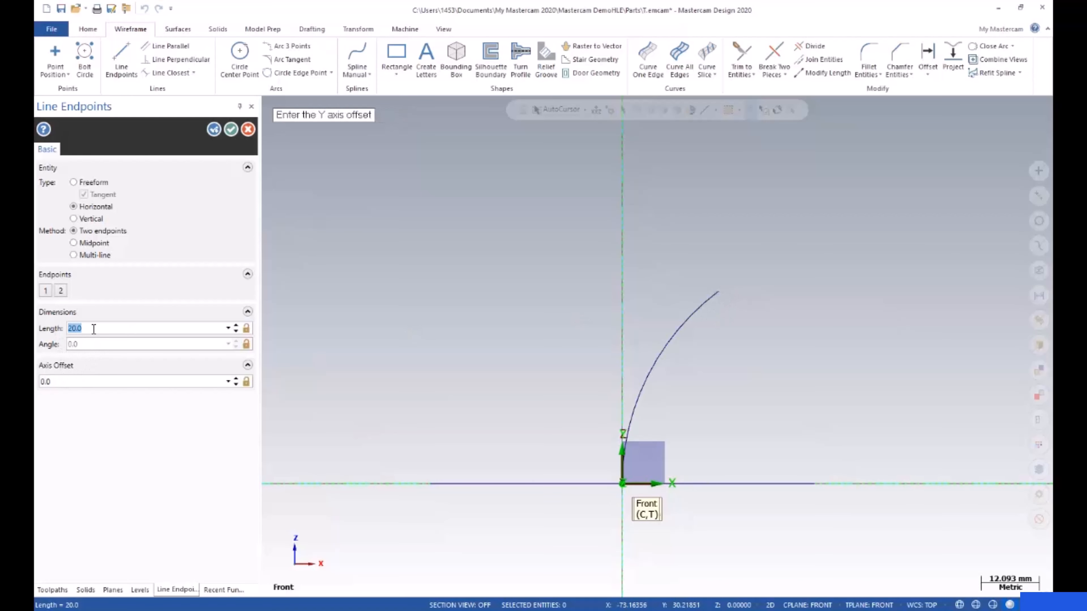
type("10")
key("Return")
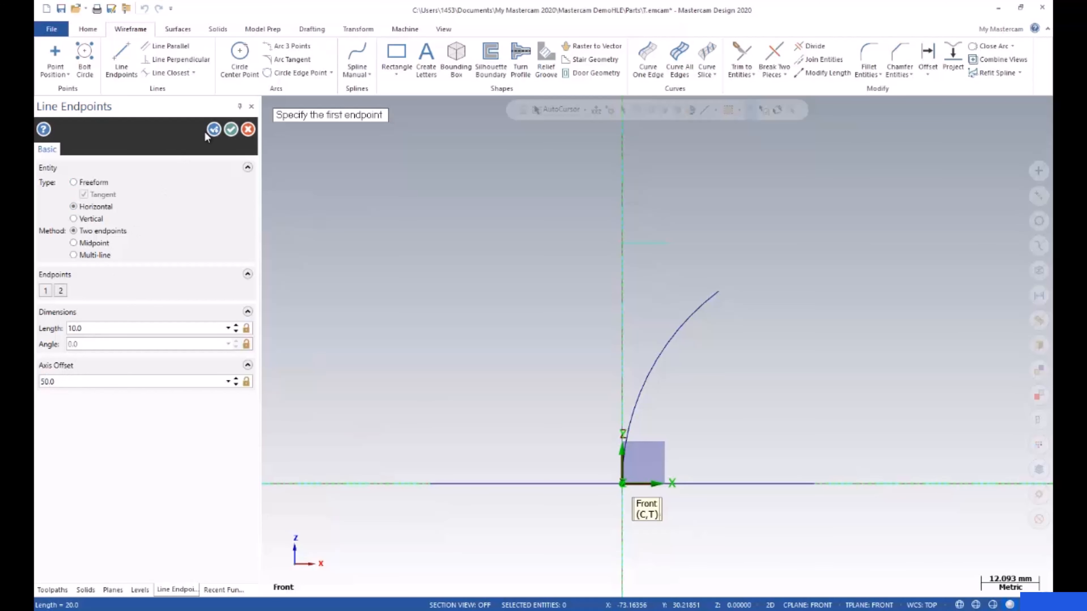
left_click(231, 129)
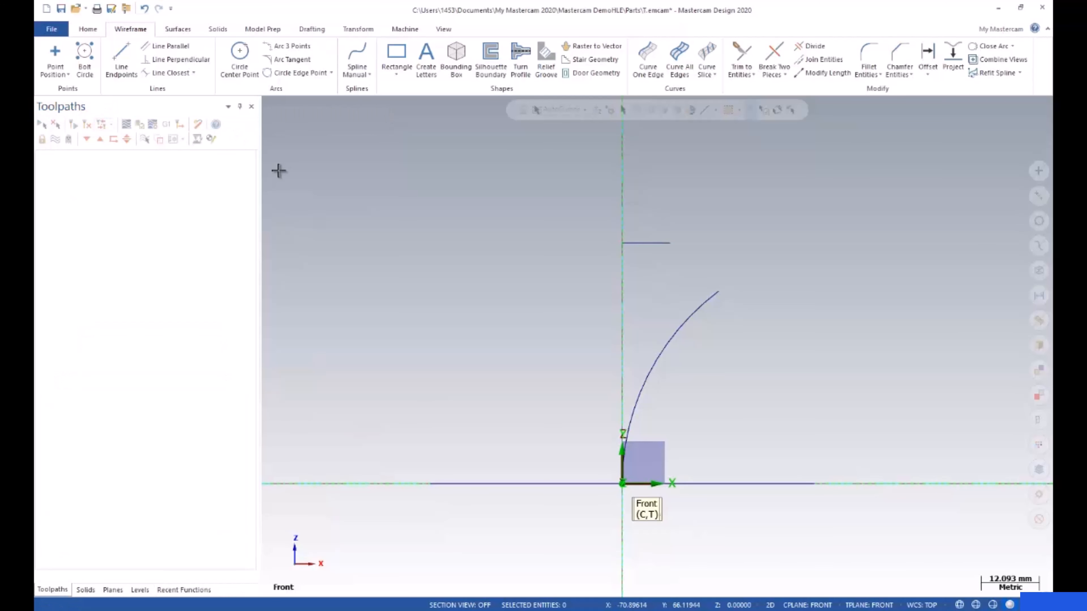
- Delete the old arc and draw a freeform line from the short horizontal line's axis end down to the origin
left_click(664, 346)
key("Delete")
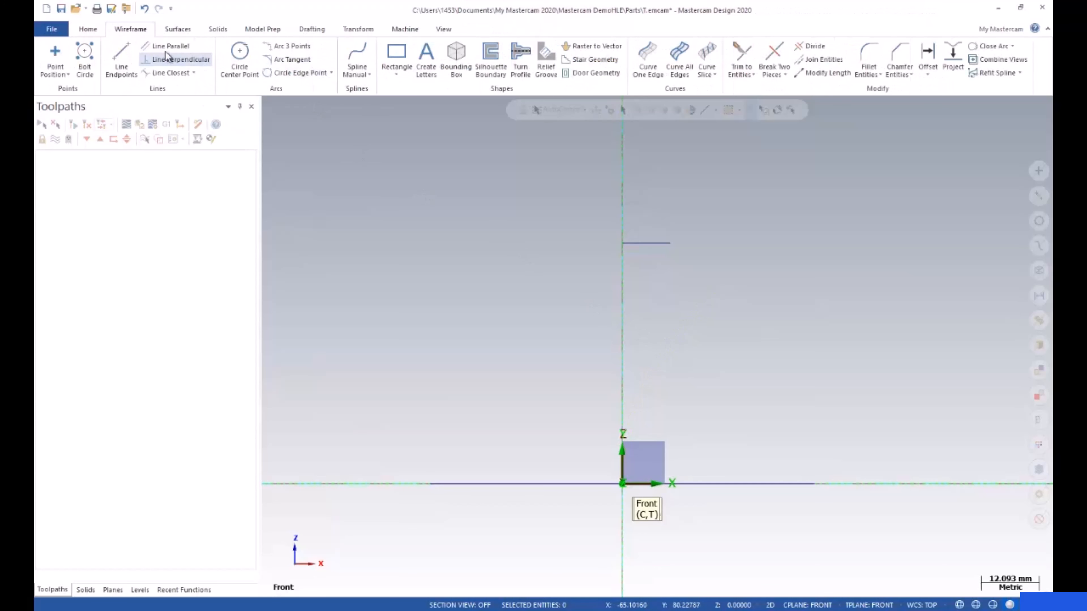
left_click(121, 58)
left_click(623, 243)
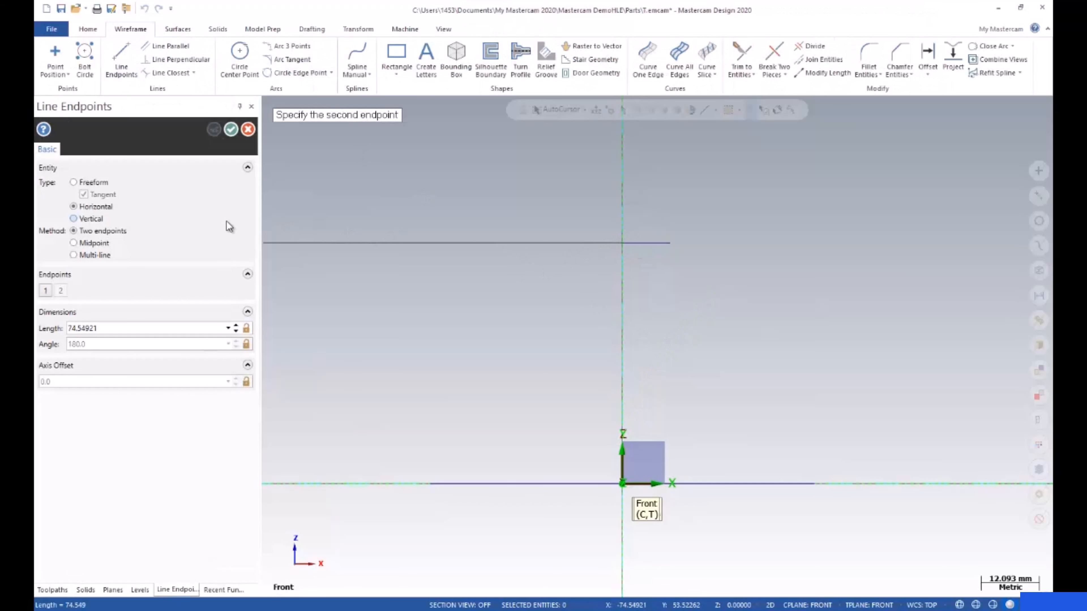
left_click(73, 183)
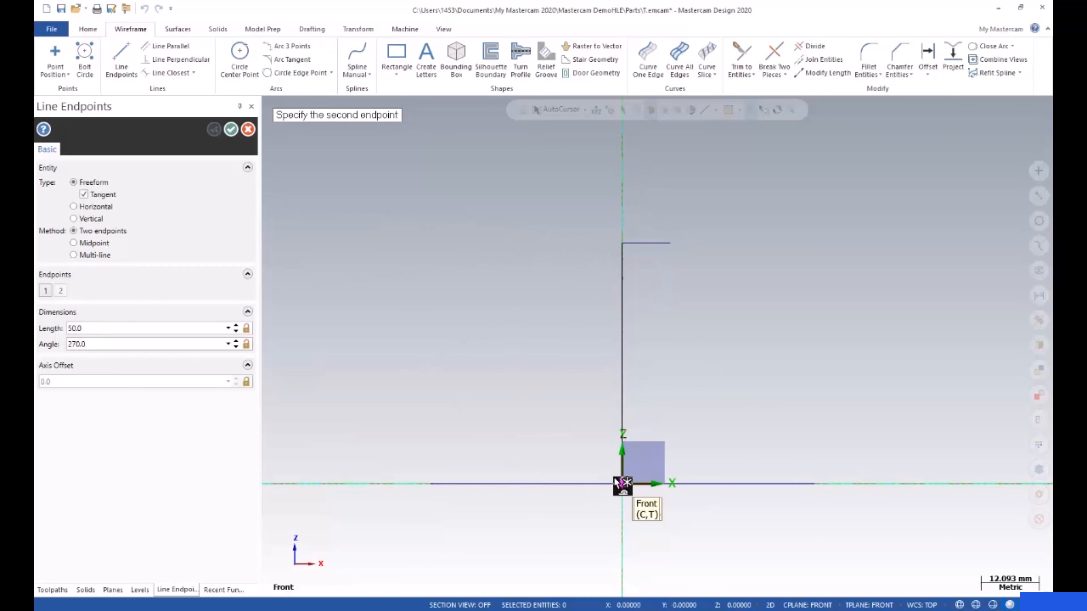
left_click(623, 483)
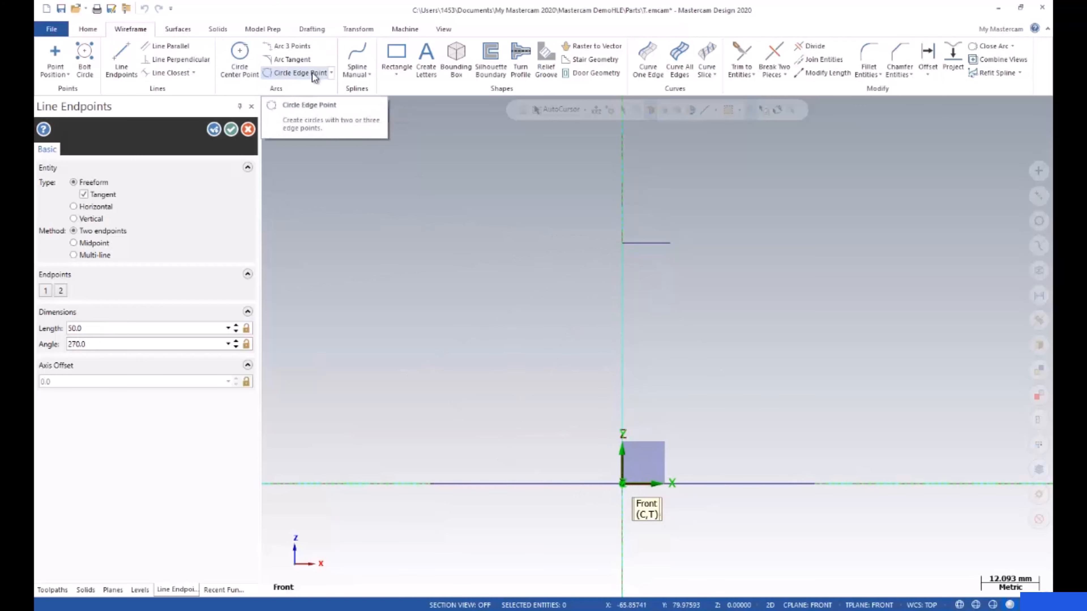
- Create a tangent endpoint arc from the short line's free end to the origin, tangent to the vertical line
left_click(331, 76)
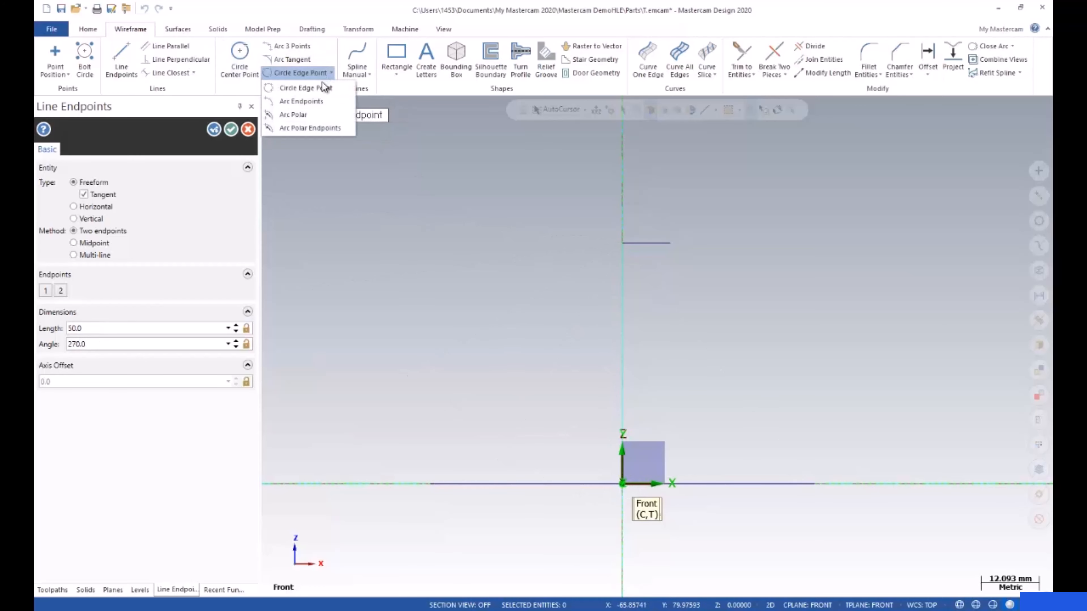
left_click(309, 89)
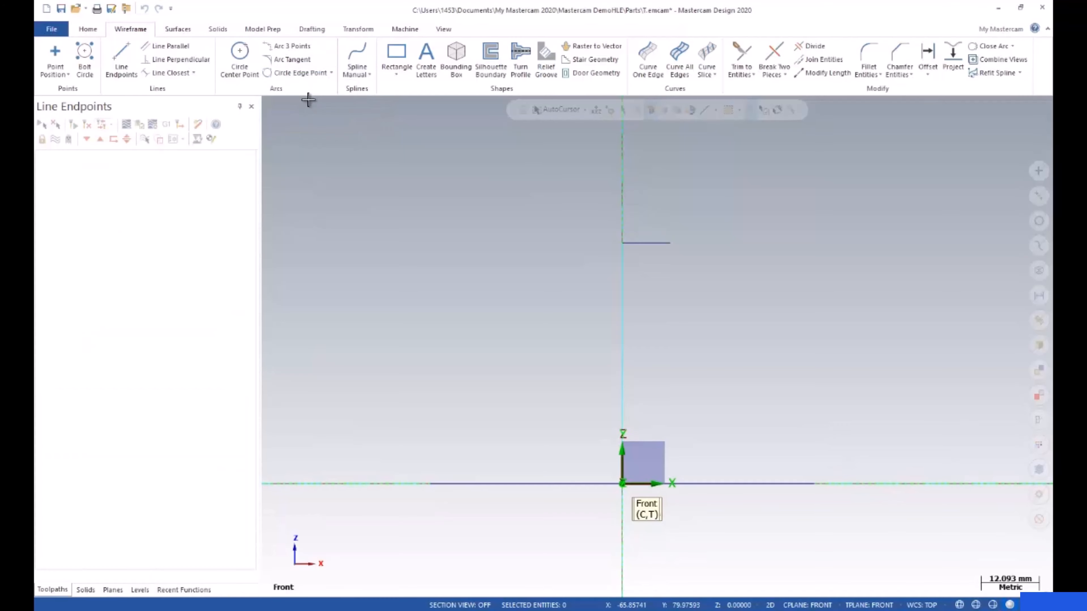
left_click(670, 244)
left_click(623, 485)
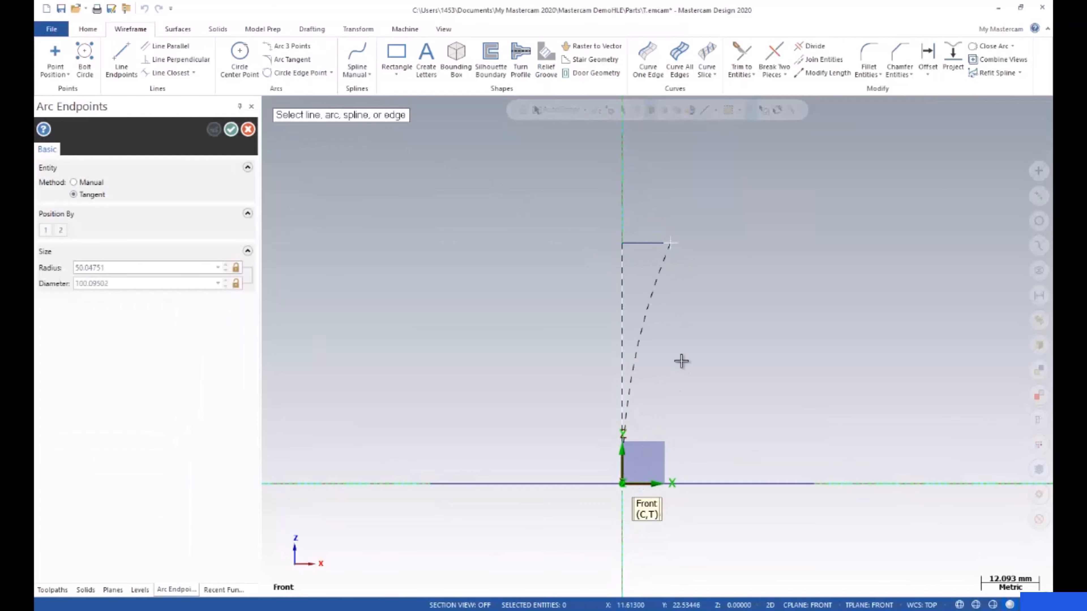
left_click(621, 304)
left_click(231, 130)
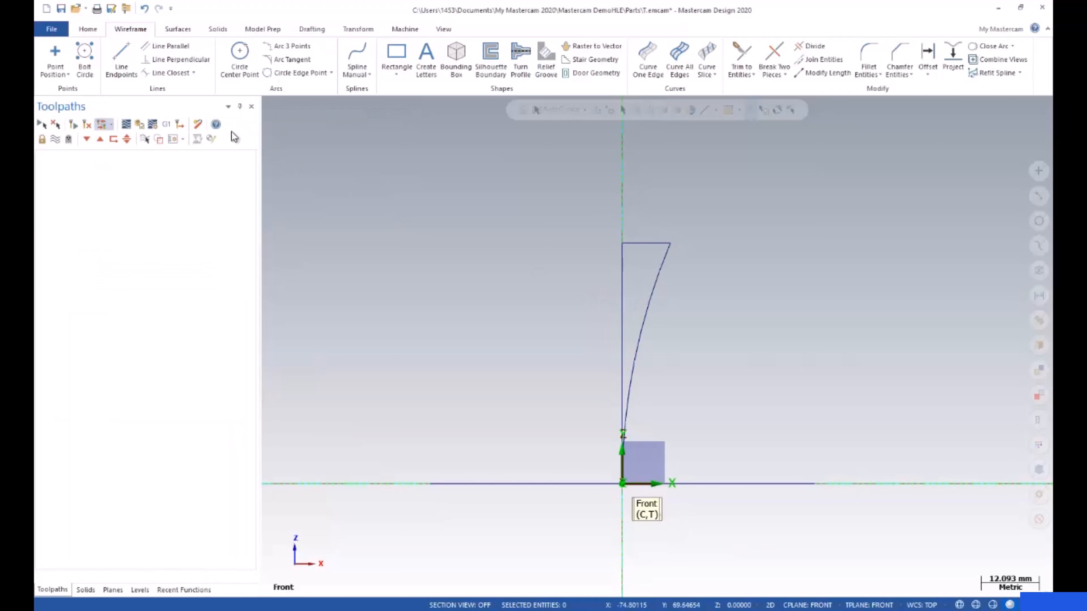
- Delete the horizontal and vertical construction lines, leaving only the new arc
left_click(628, 243)
left_click(622, 269)
key("Delete")
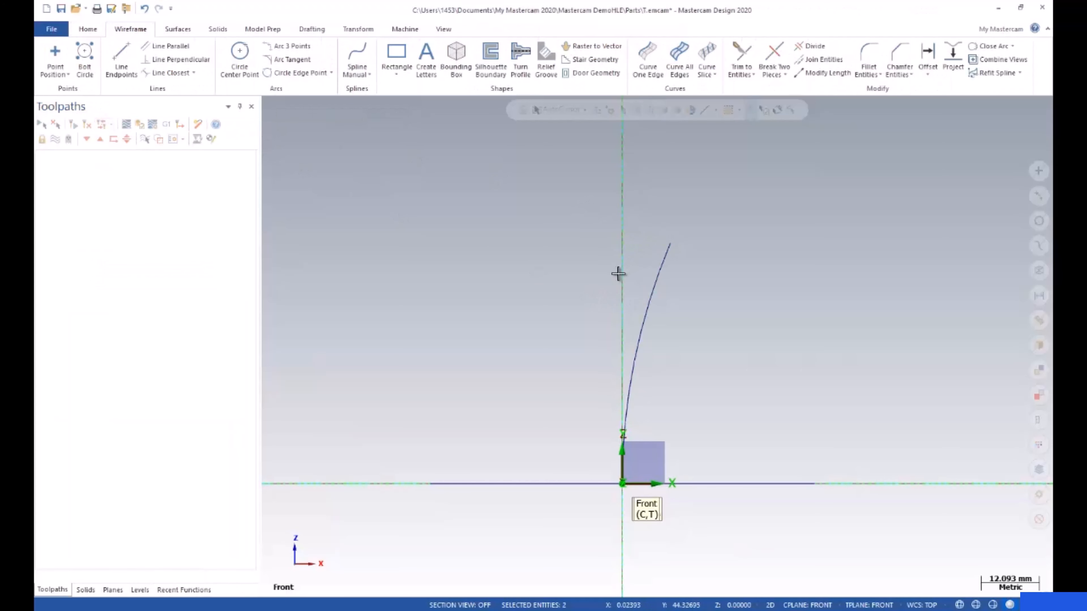
- Switch to the isometric view and set the construction plane back to Top
right_click(551, 301)
left_click(583, 394)
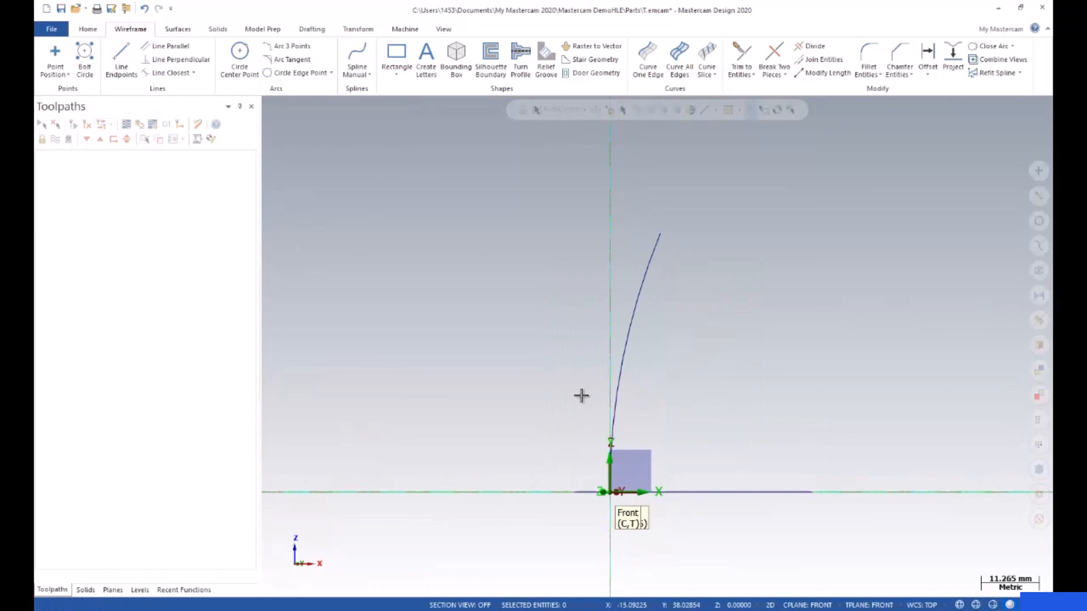
right_click(501, 364)
left_click(532, 468)
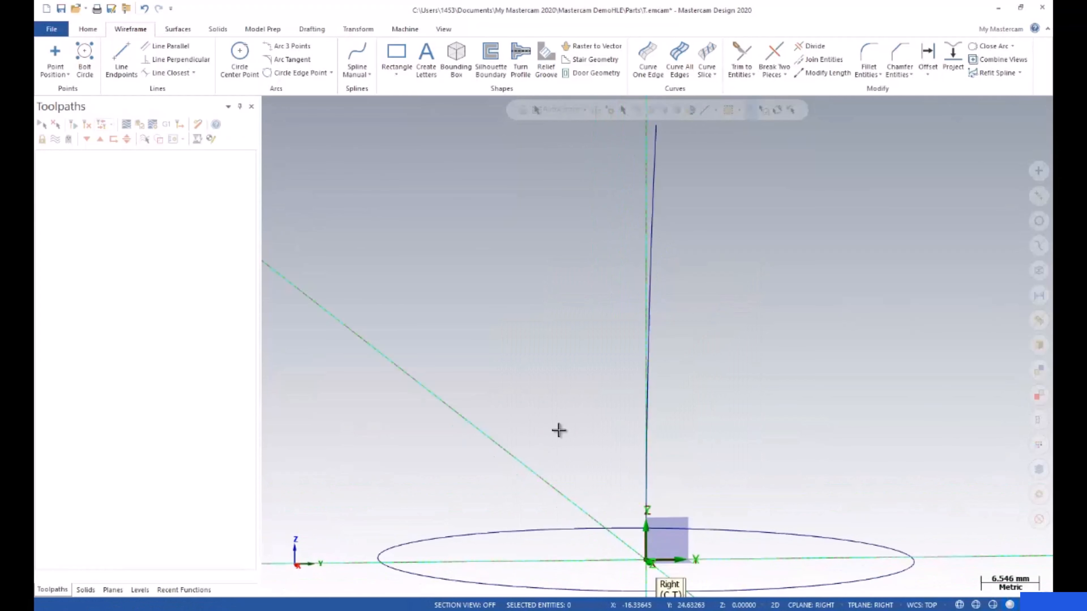
left_click(809, 605)
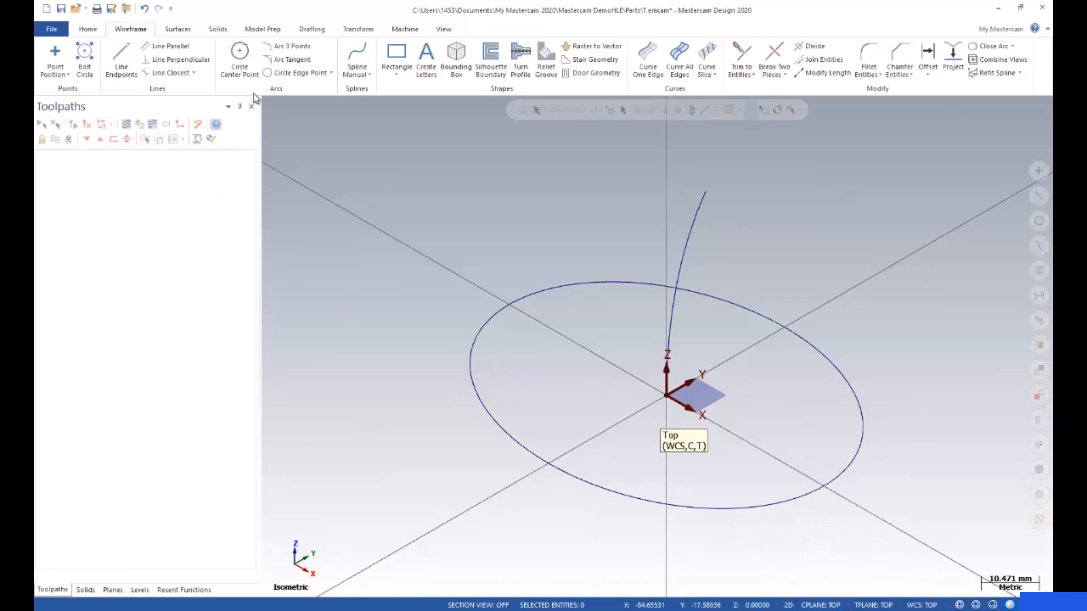
- Create a swept surface with the Rotate method, using the circle as the across contour and the arc as the along contour
left_click(181, 30)
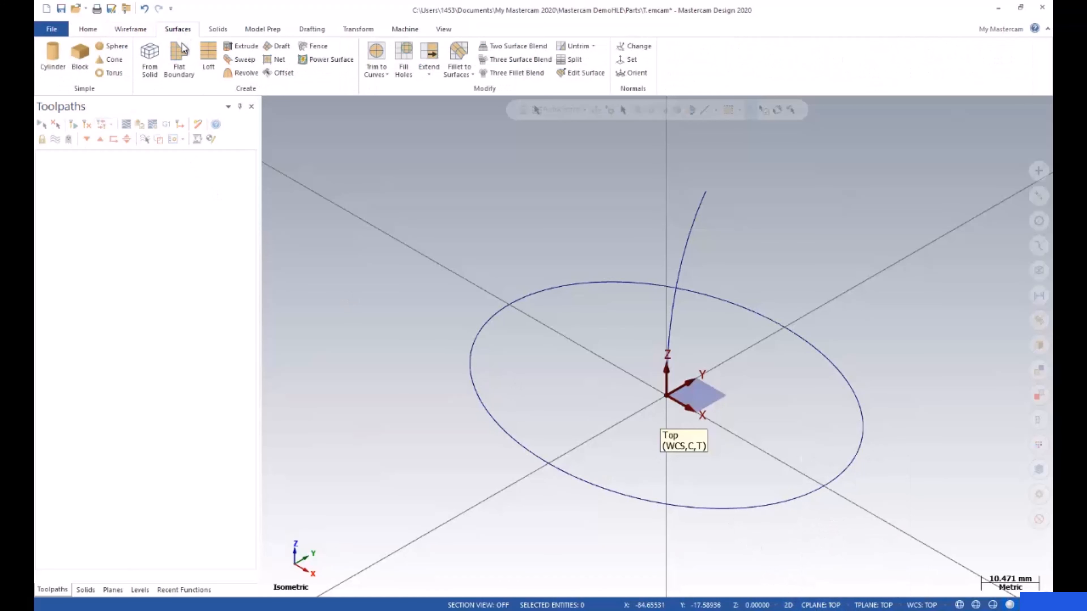
left_click(240, 59)
left_click(507, 307)
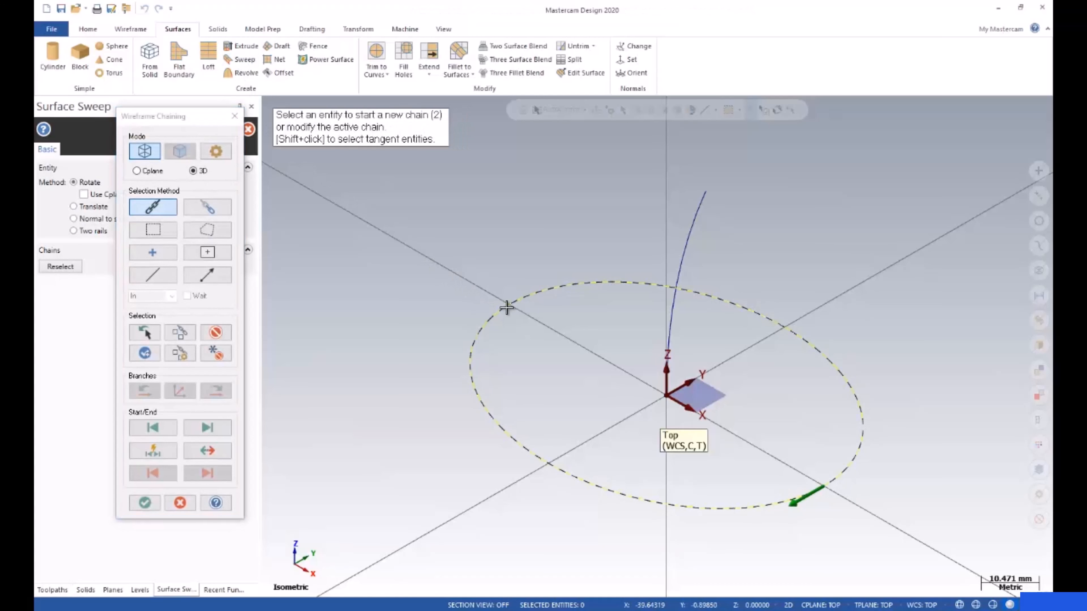
left_click(147, 502)
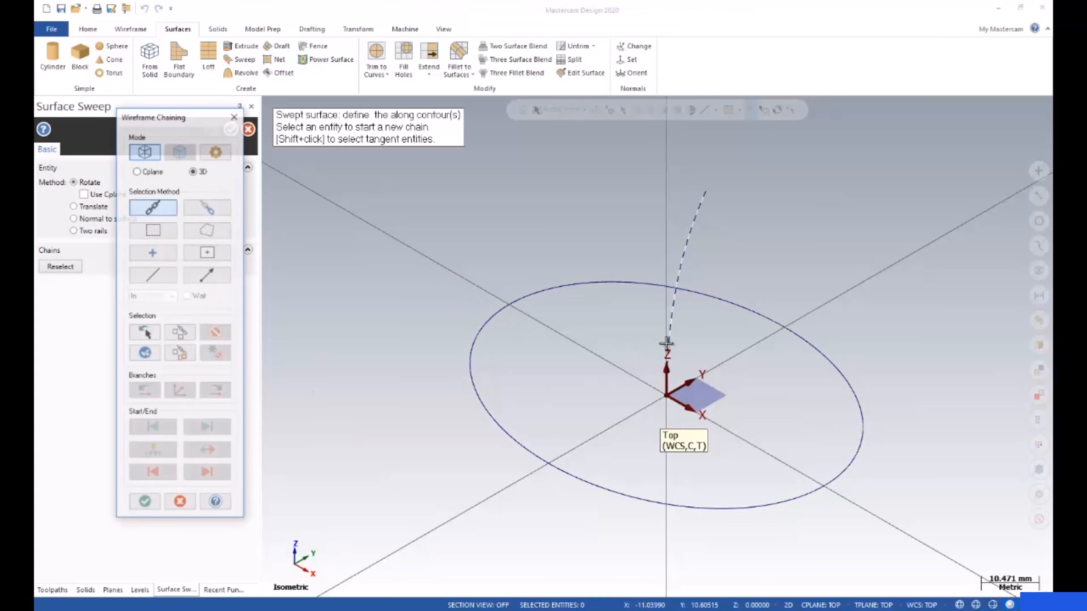
left_click(681, 274)
left_click(145, 500)
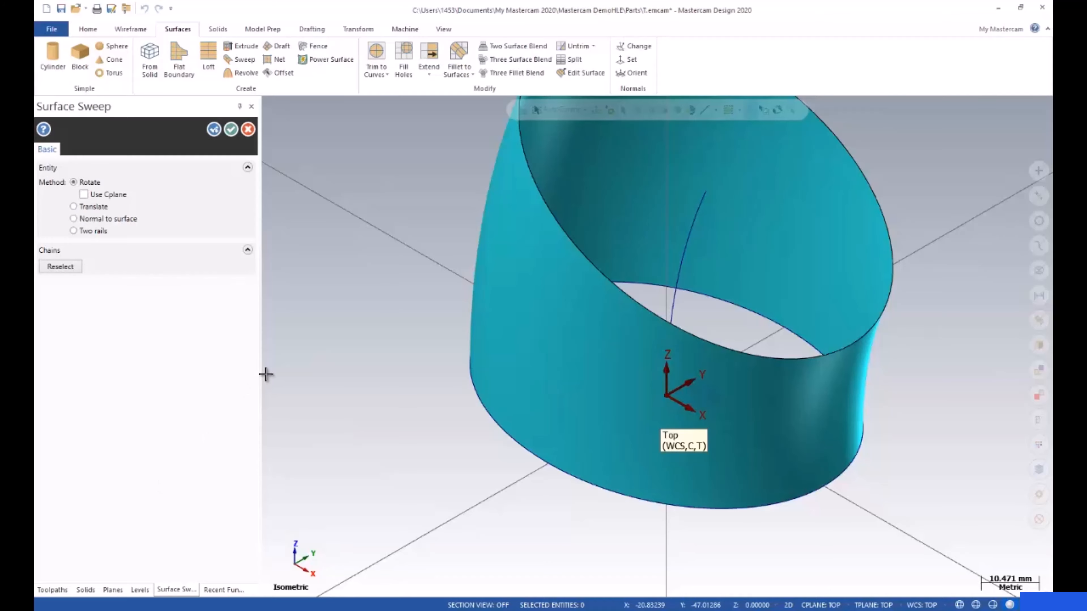
scroll(602, 500, "down", 6)
mouse_move(561, 384)
middle_mouse_down()
mouse_move(642, 351)
mouse_move(569, 385)
mouse_move(584, 409)
middle_mouse_up()
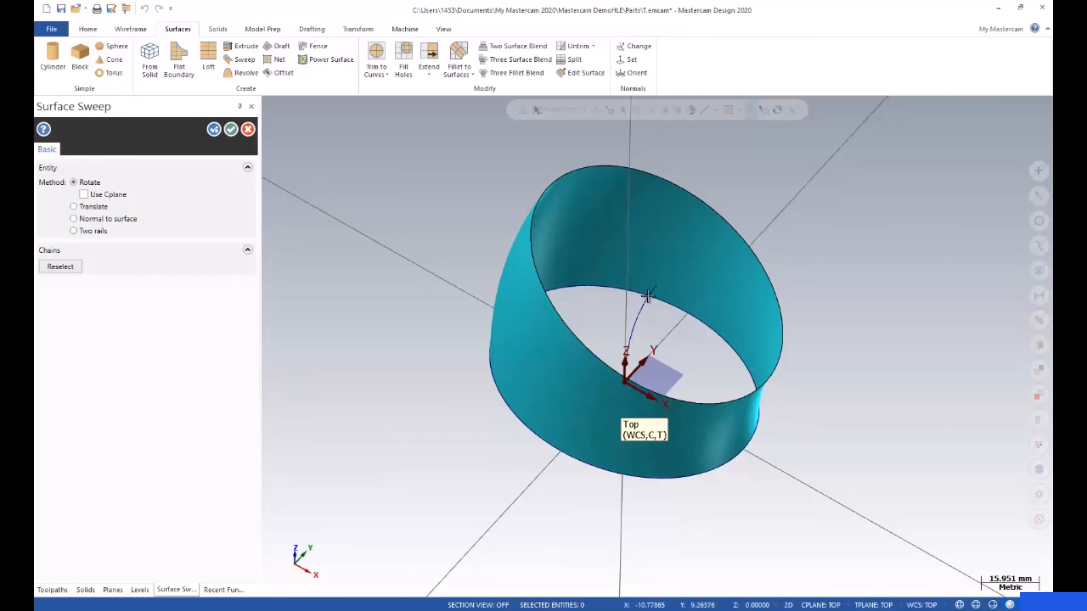
scroll(651, 296, "up", 3)
scroll(612, 324, "down", 3)
left_click(231, 128)
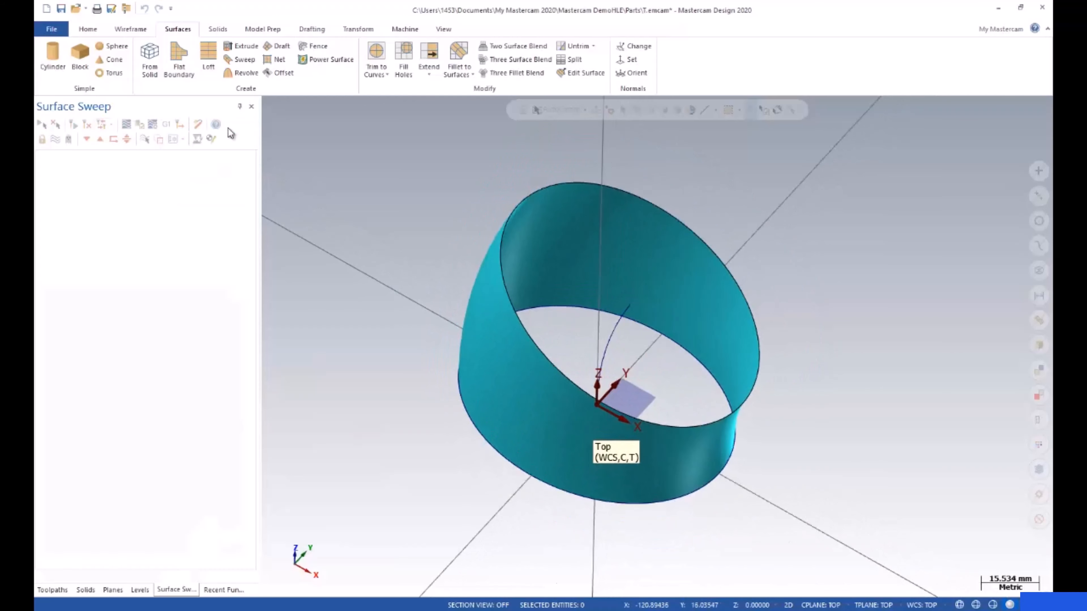
- Set the active wireframe colour to green
right_click(401, 240)
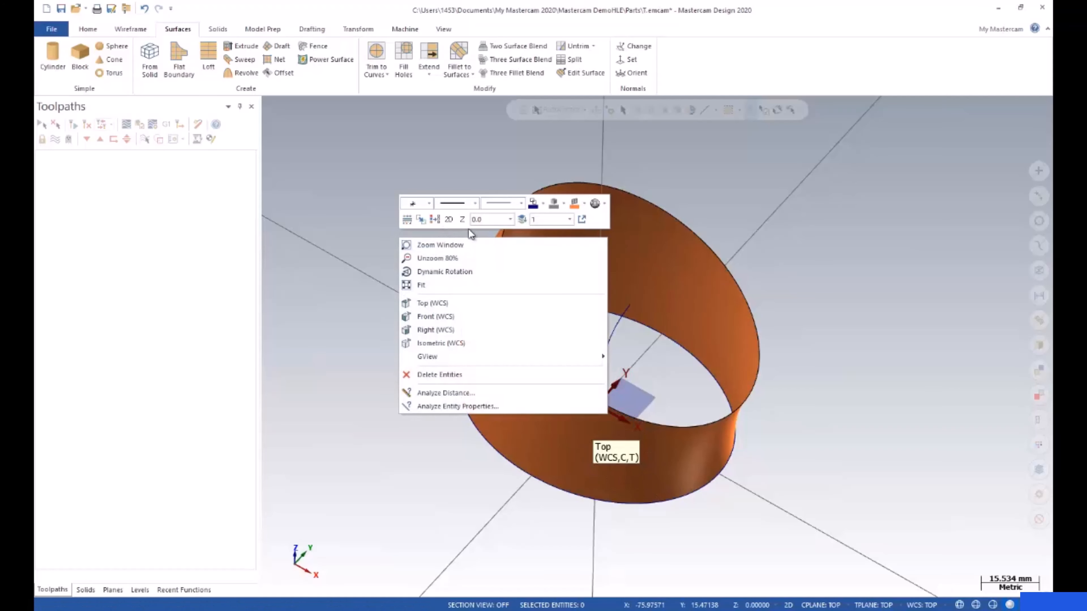
left_click(533, 204)
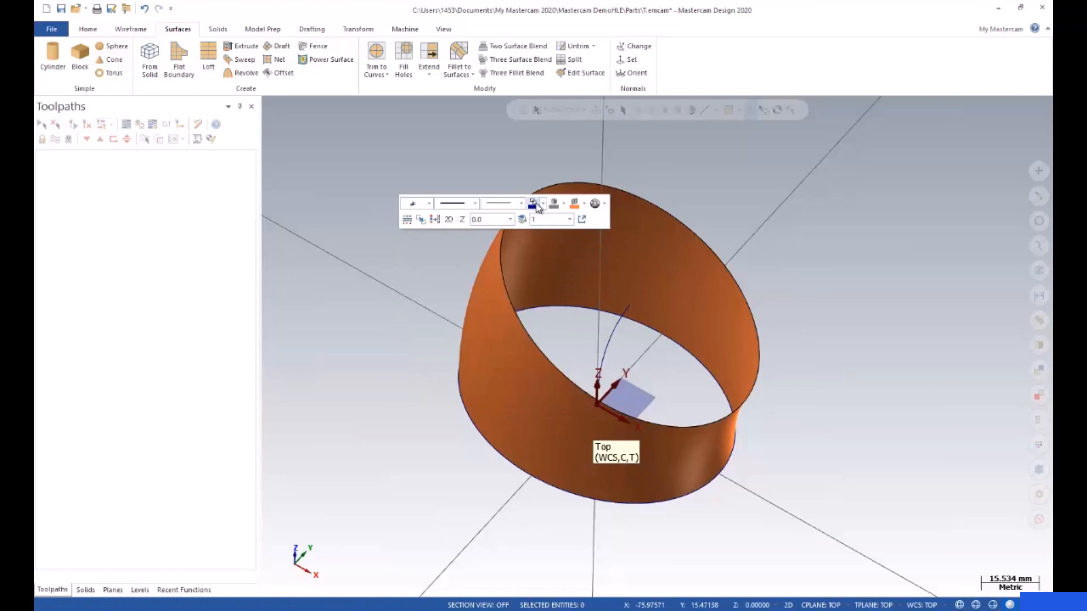
left_click(542, 204)
left_click(585, 232)
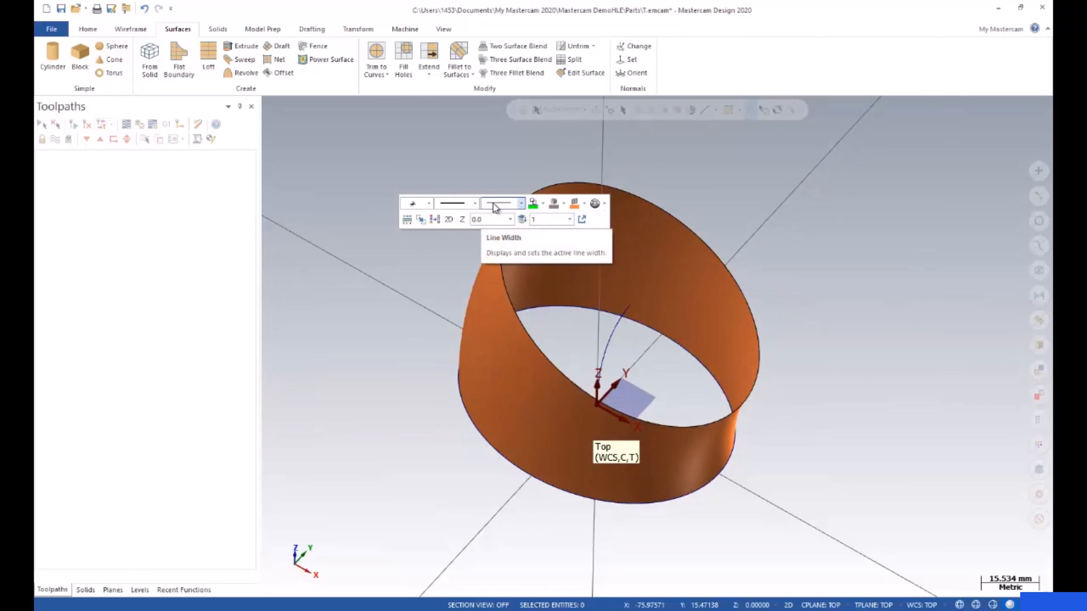
- Switch to 3D construction mode and extract a curve along the swept surface's upper edge with Curve On One Edge
left_click(131, 29)
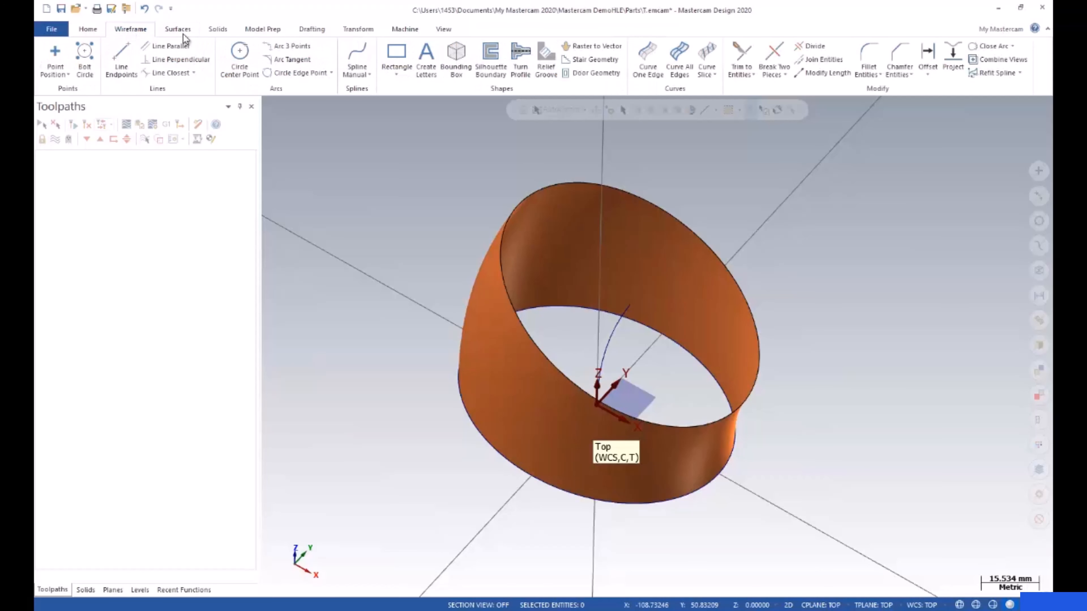
left_click(647, 59)
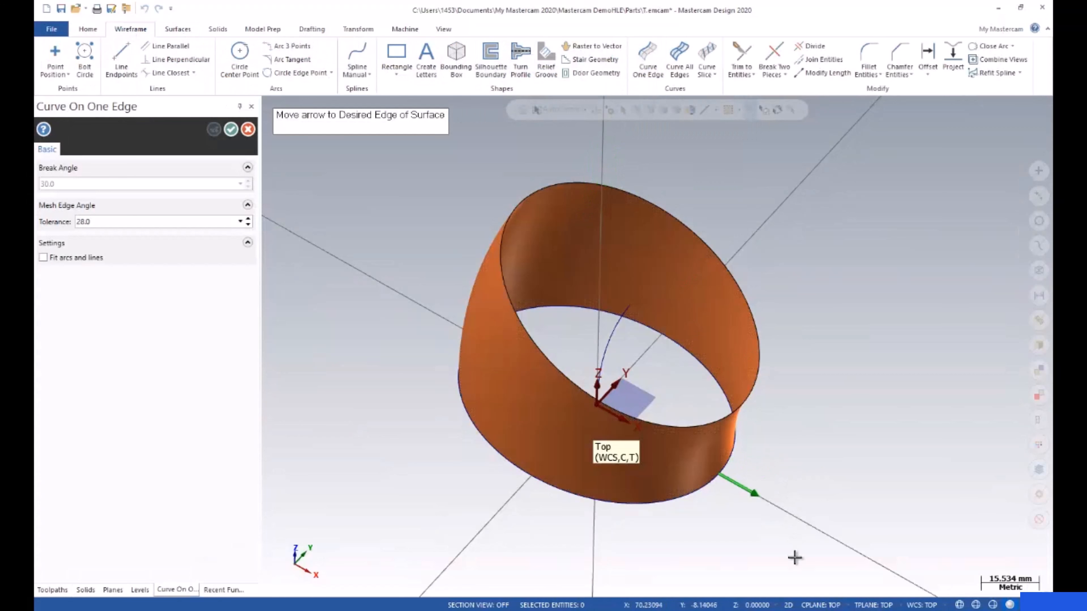
left_click(788, 605)
left_click(789, 607)
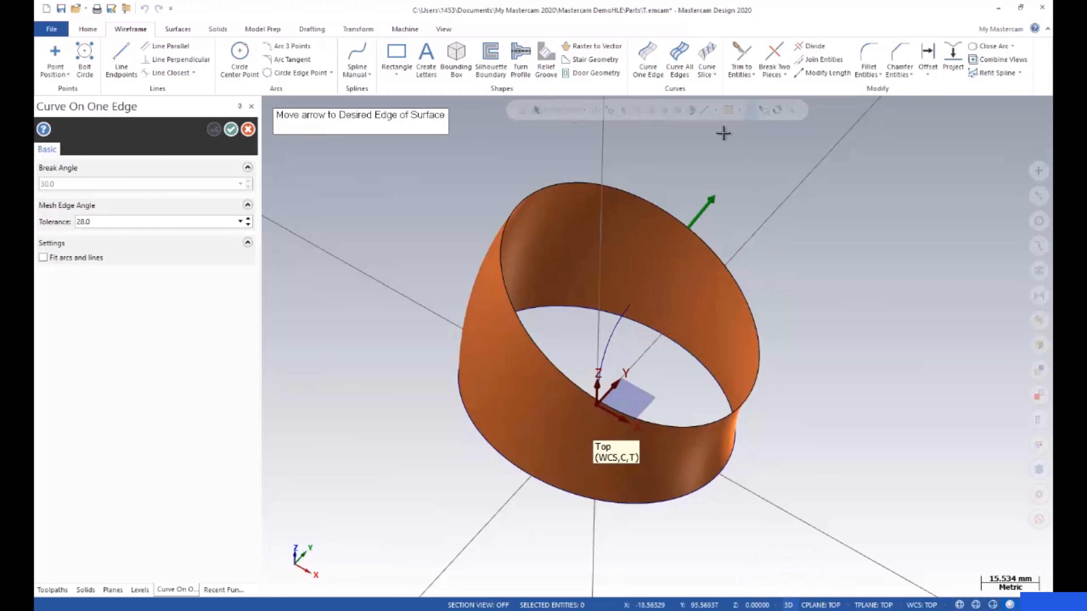
left_click(636, 161)
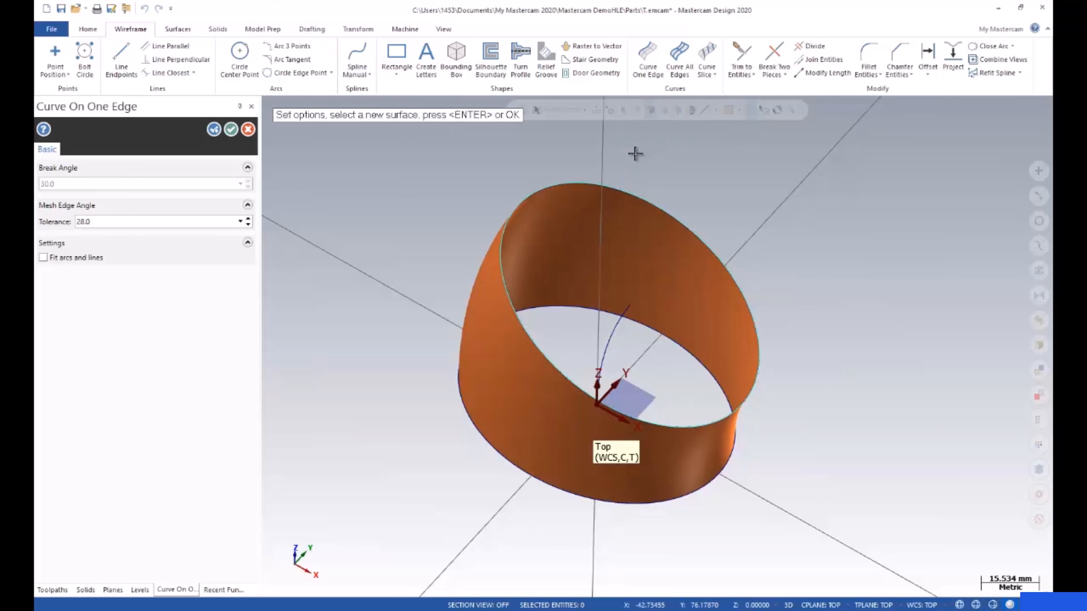
key("Return")
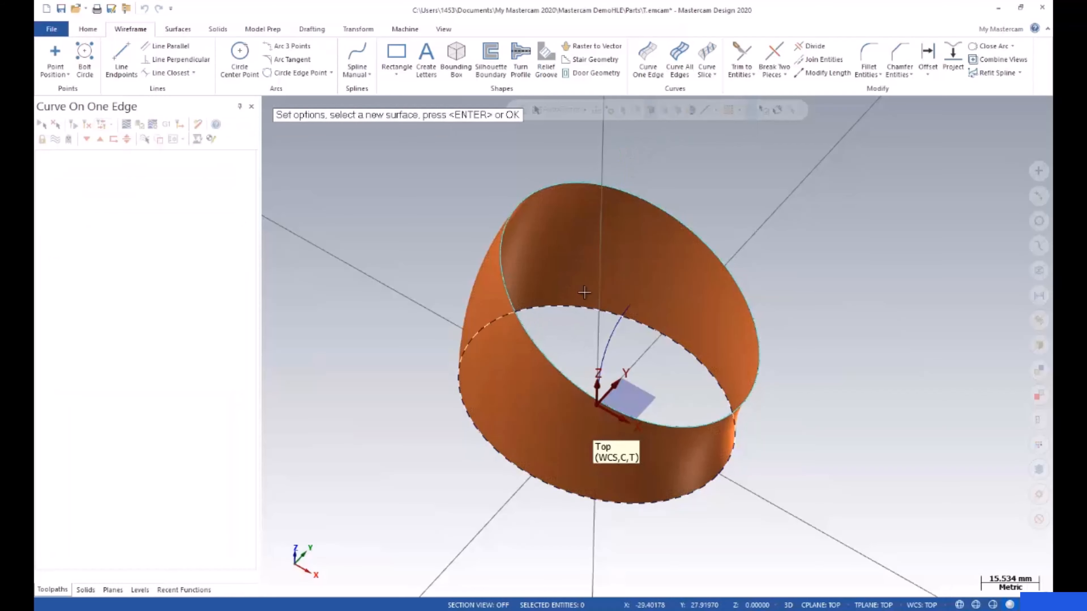
- Change the colour of the base circle at the surface's lower edge to green
left_click(674, 501)
right_click(788, 338)
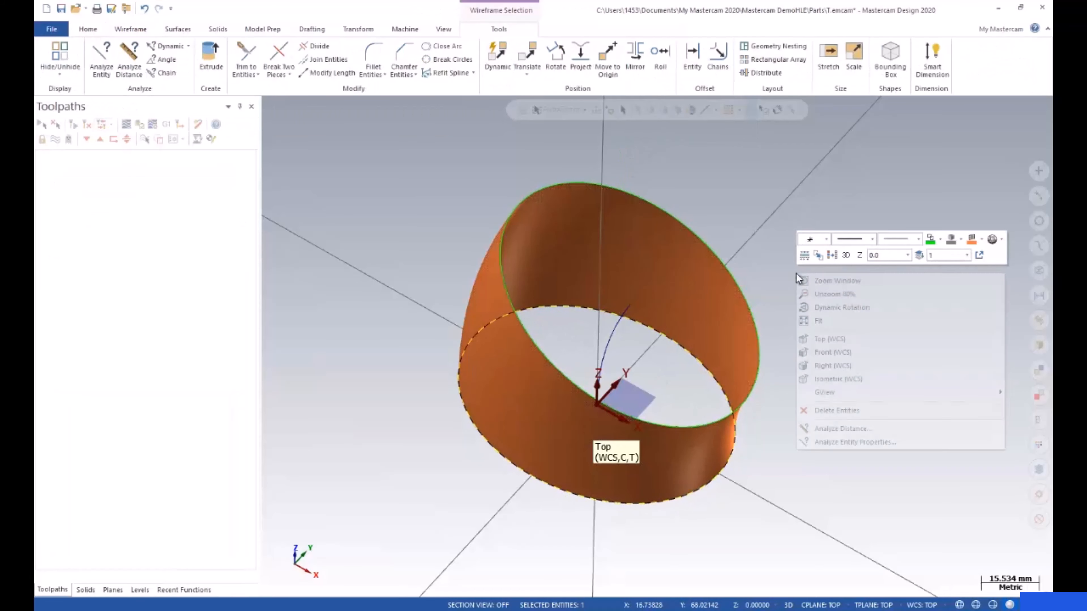
left_click(930, 241)
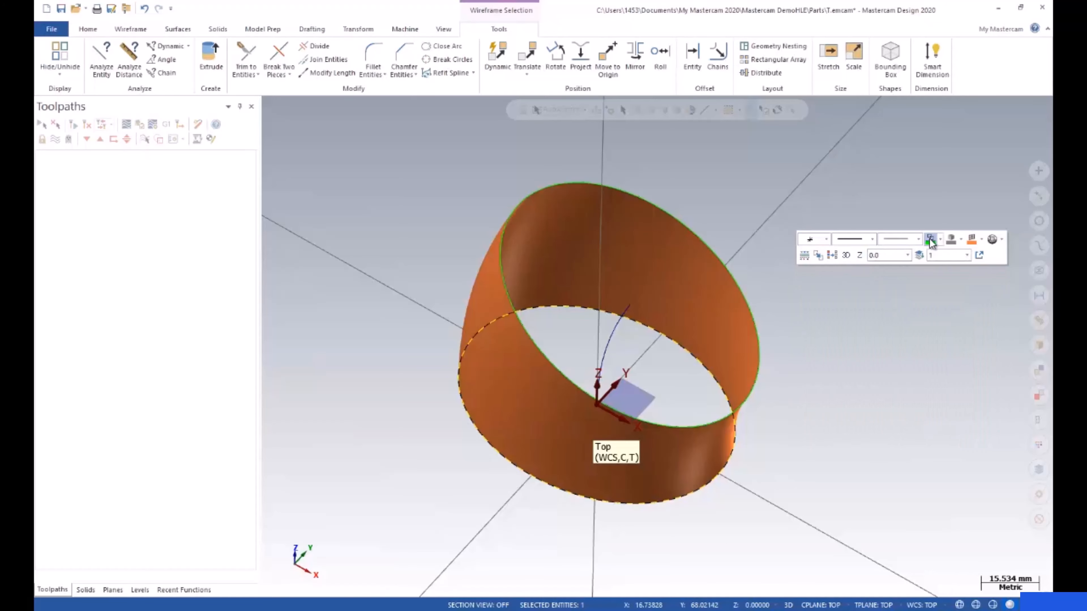
left_click(818, 360)
- Save the part as MultiAxis-004.emcam in the 11-Milling-5-Axis folder
scroll(678, 266, "down", 5)
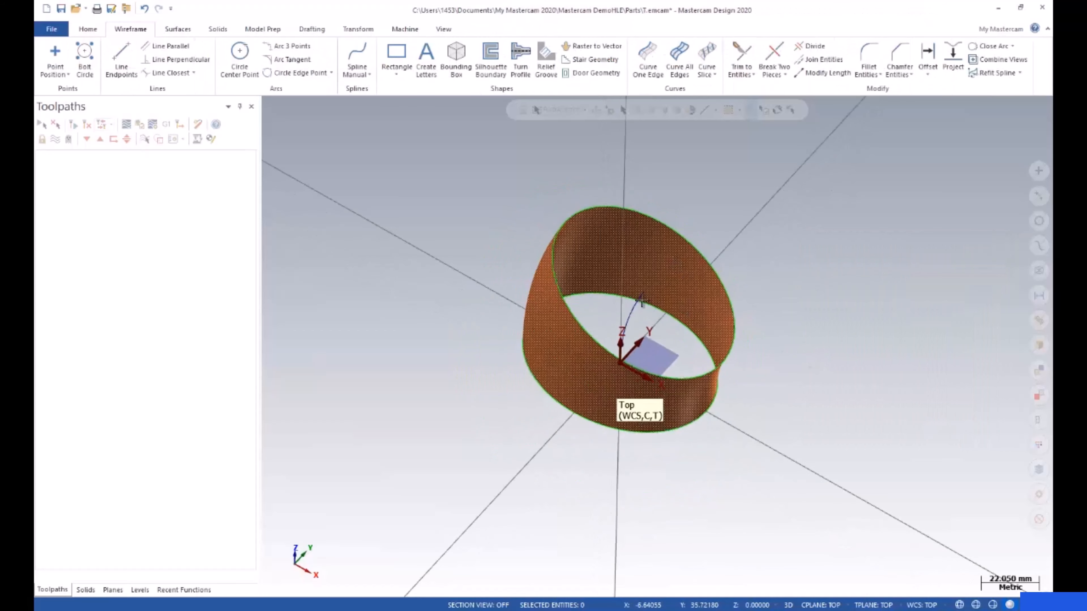
scroll(600, 284, "up", 6)
mouse_move(600, 280)
middle_mouse_down()
mouse_move(614, 227)
mouse_move(633, 235)
mouse_move(616, 276)
mouse_move(612, 257)
mouse_move(575, 250)
mouse_move(618, 223)
middle_mouse_up()
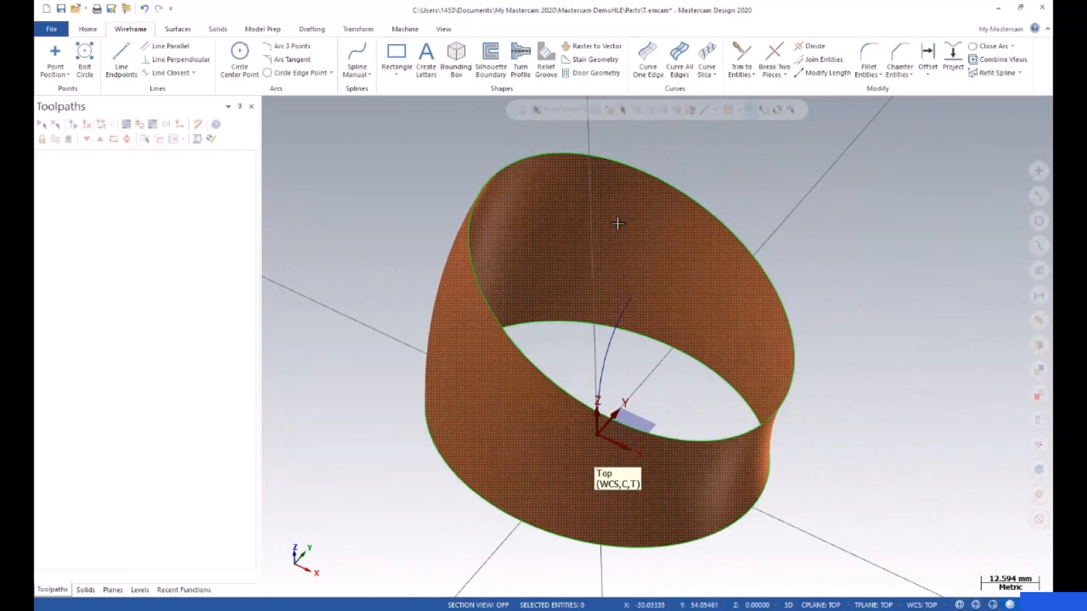
left_click(61, 8)
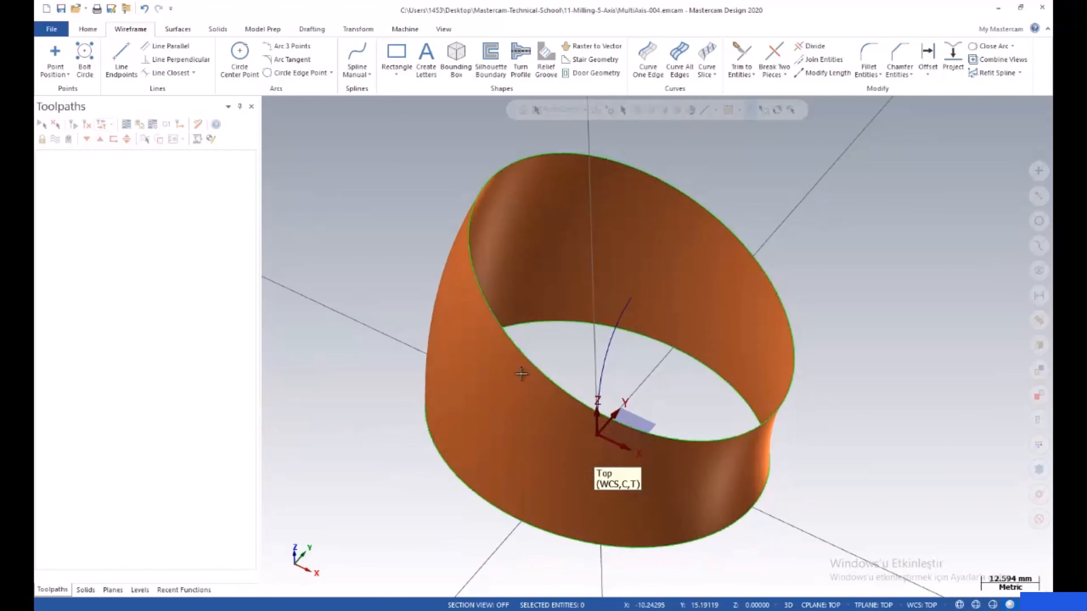
scroll(553, 379, "up", 2)
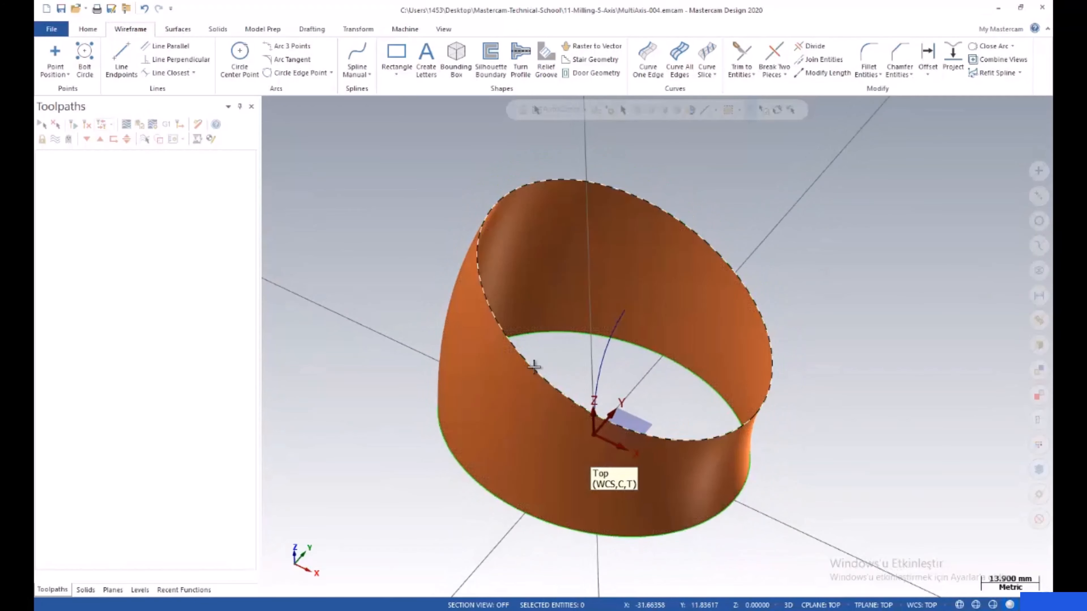
- Add a default mill machine group to the part
left_click(405, 31)
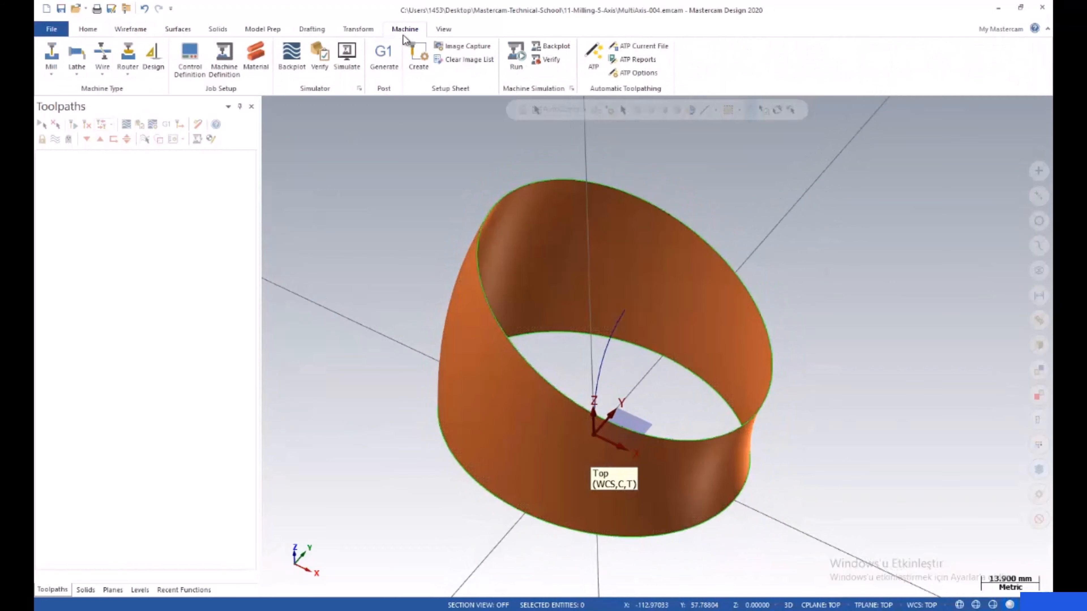
left_click(51, 58)
left_click(68, 102)
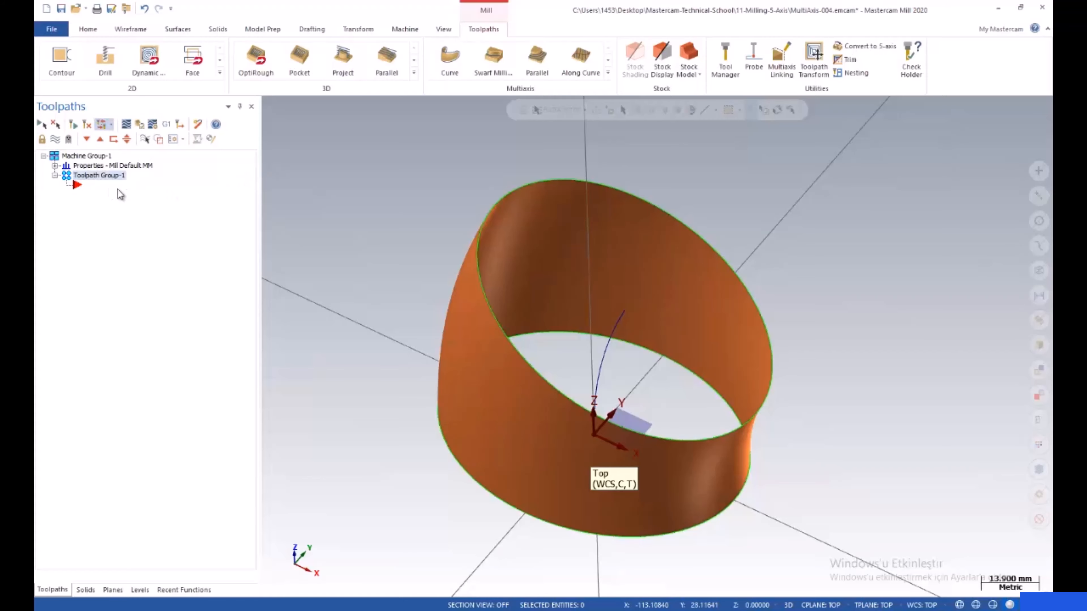
- Start a multiaxis Along Curve pattern toolpath in the toolpath group
right_click(95, 185)
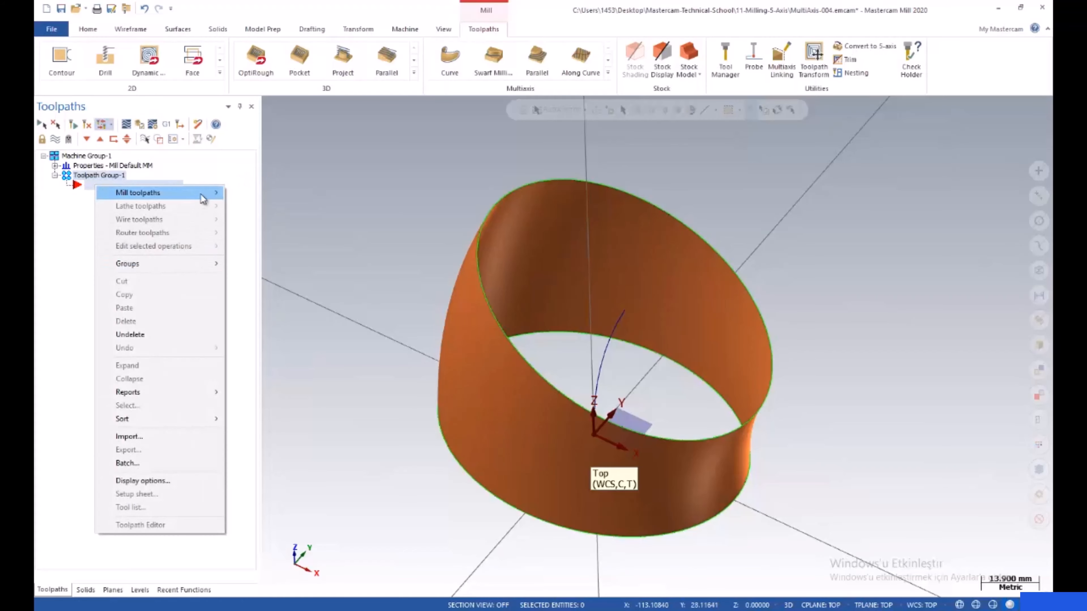
mouse_move(213, 194)
mouse_move(336, 351)
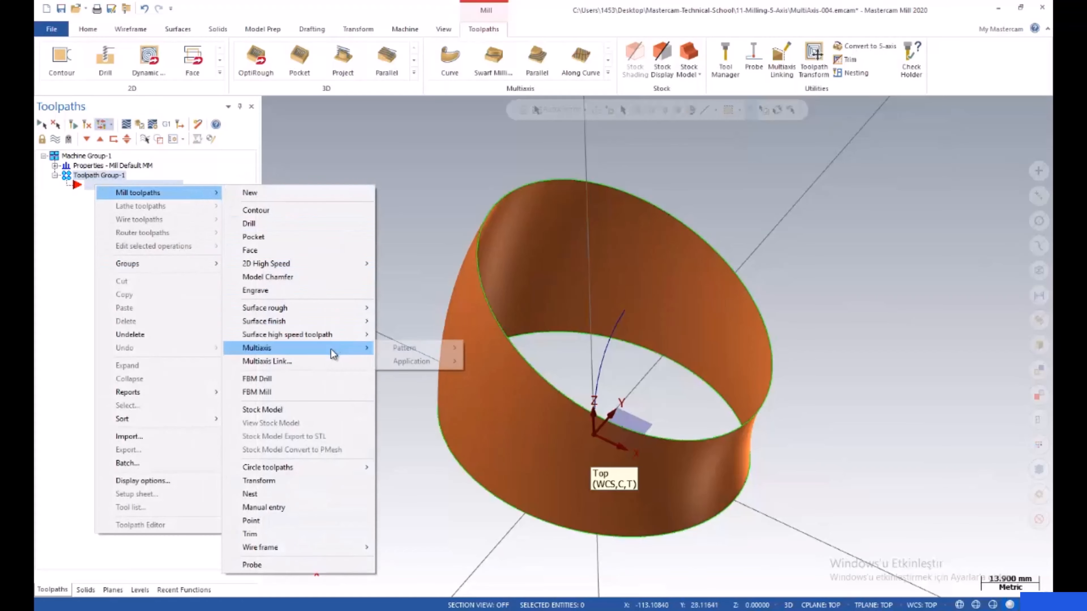
mouse_move(421, 352)
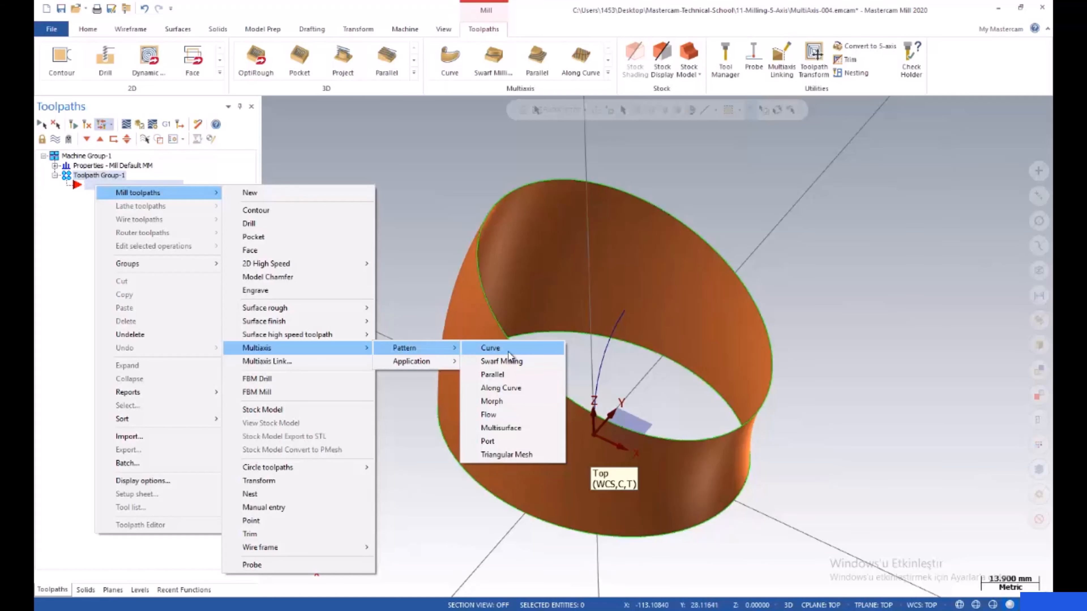
left_click(512, 391)
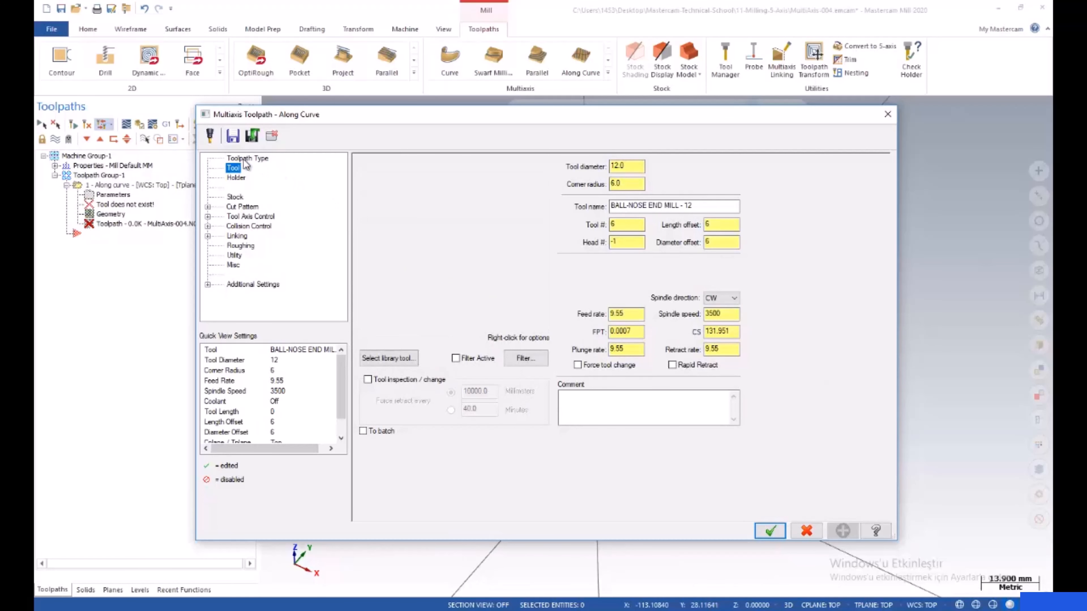
- Create a new ball endmill with a 10 mm cutting diameter for the Along Curve toolpath
left_click(245, 160)
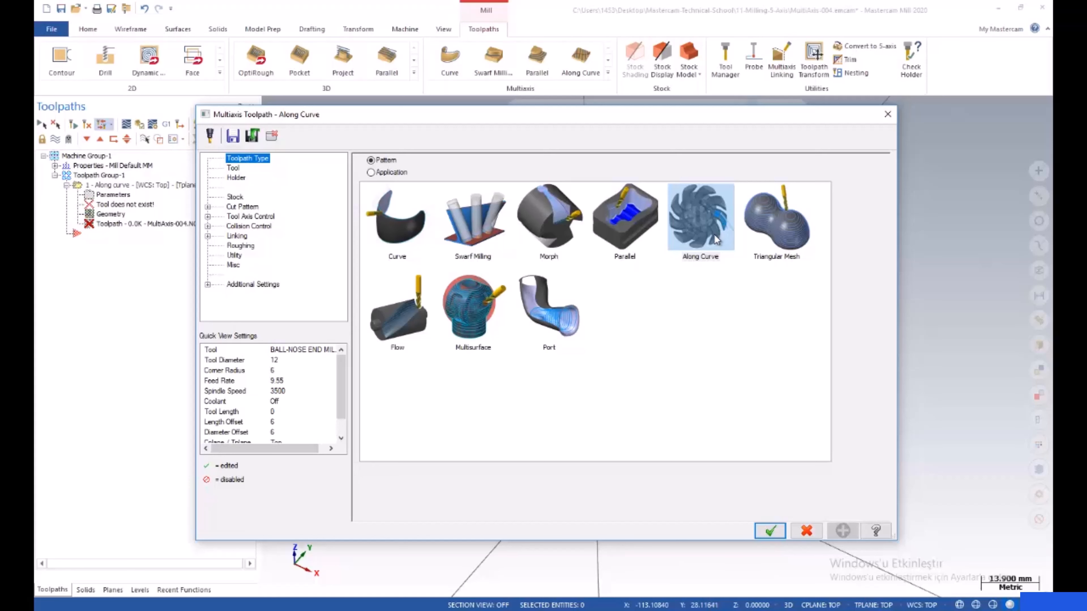
left_click(234, 168)
right_click(441, 239)
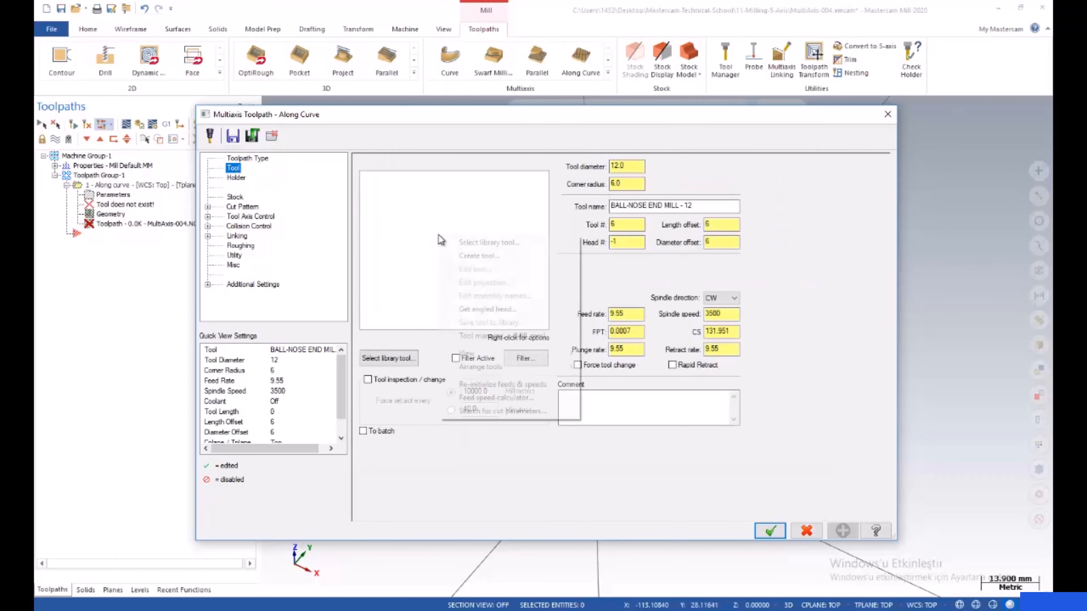
left_click(484, 256)
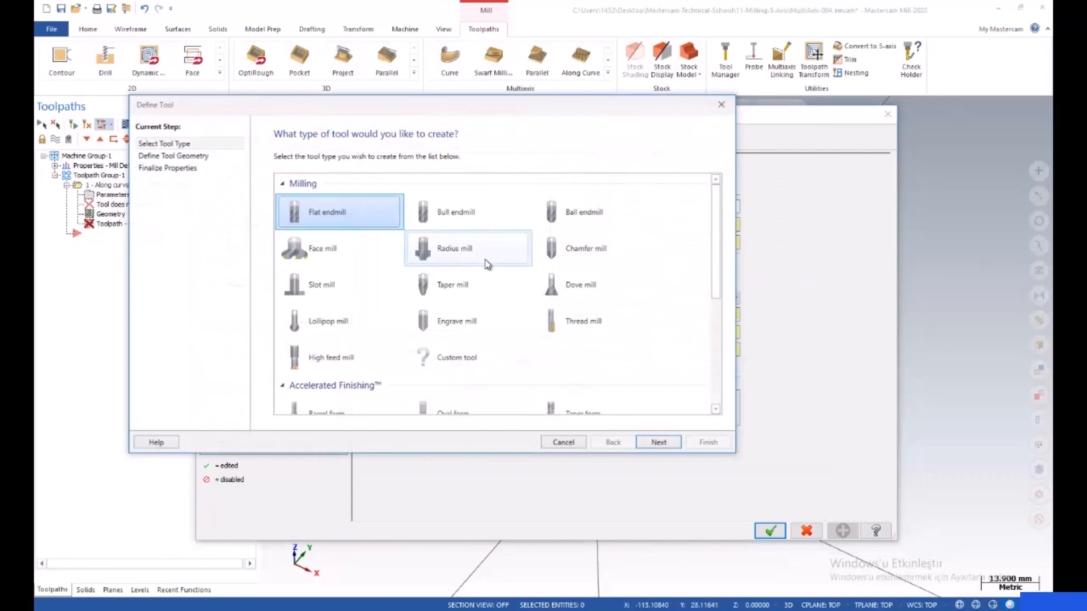
left_click(585, 218)
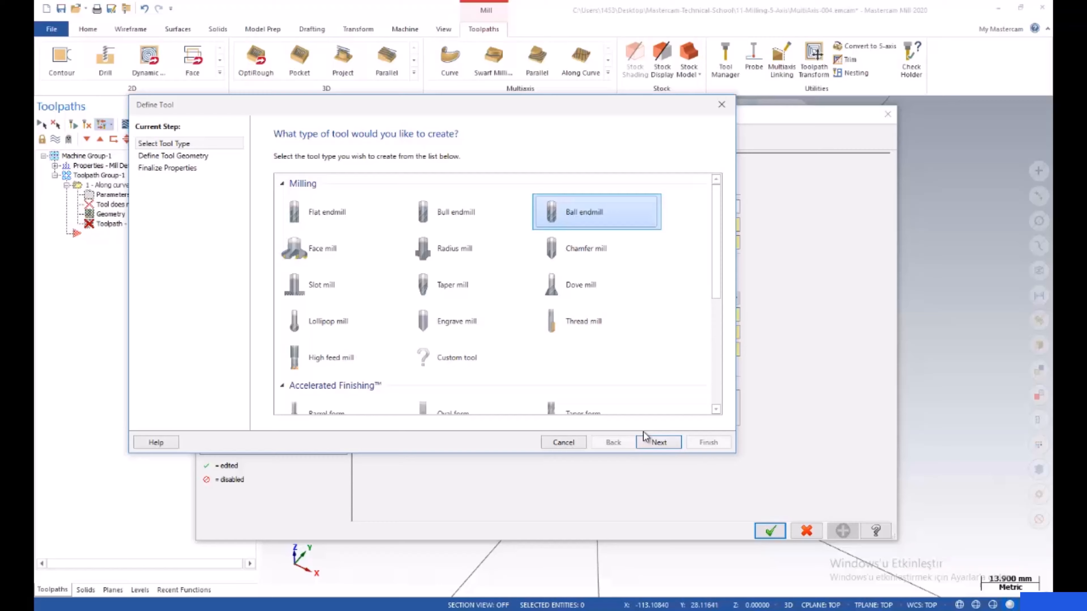
left_click(658, 443)
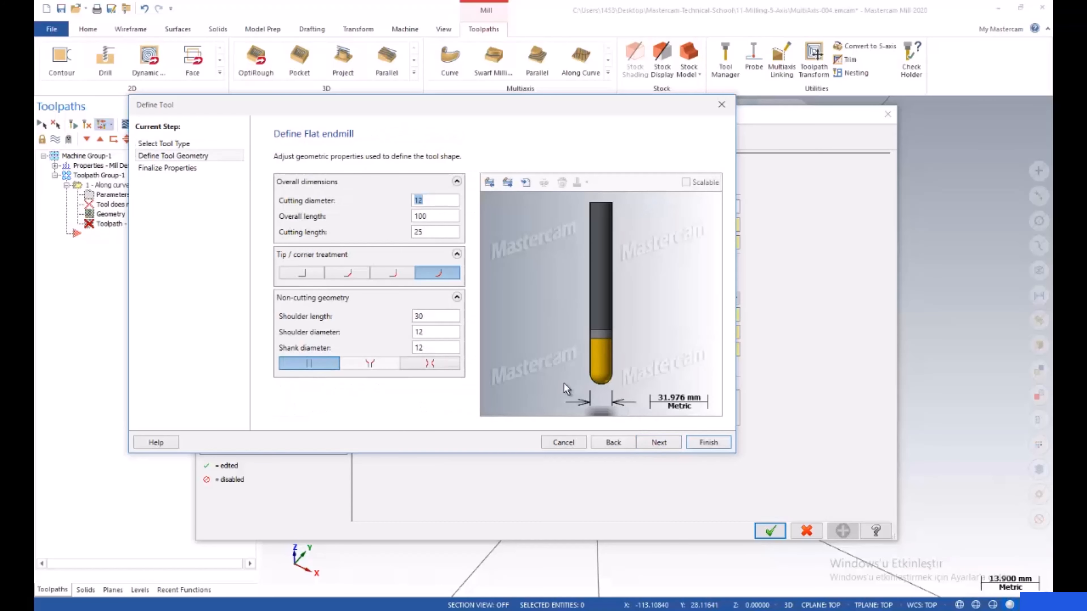
left_click(659, 443)
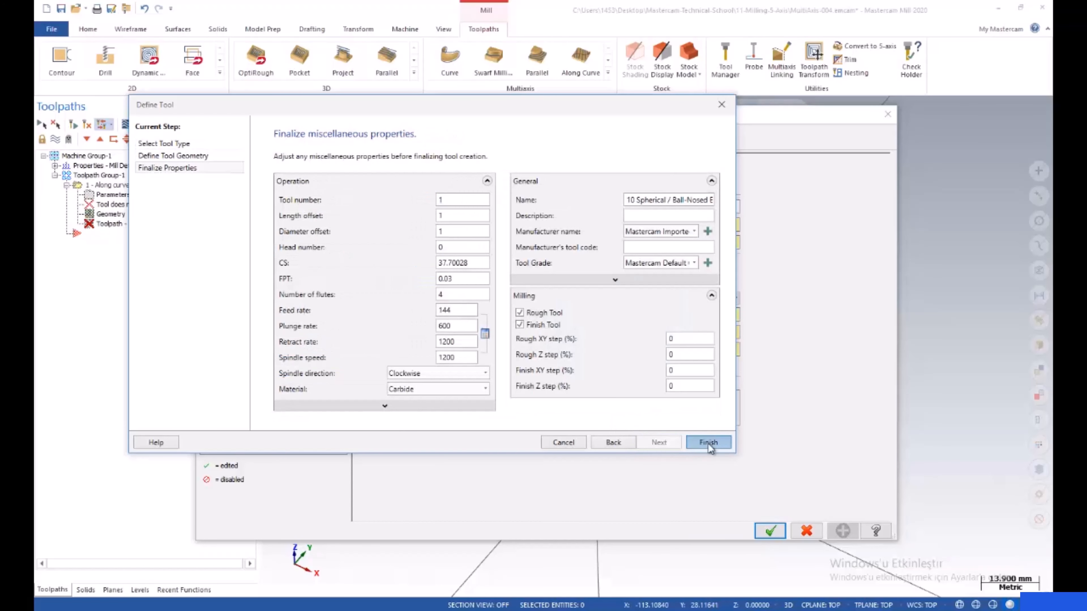
left_click(708, 443)
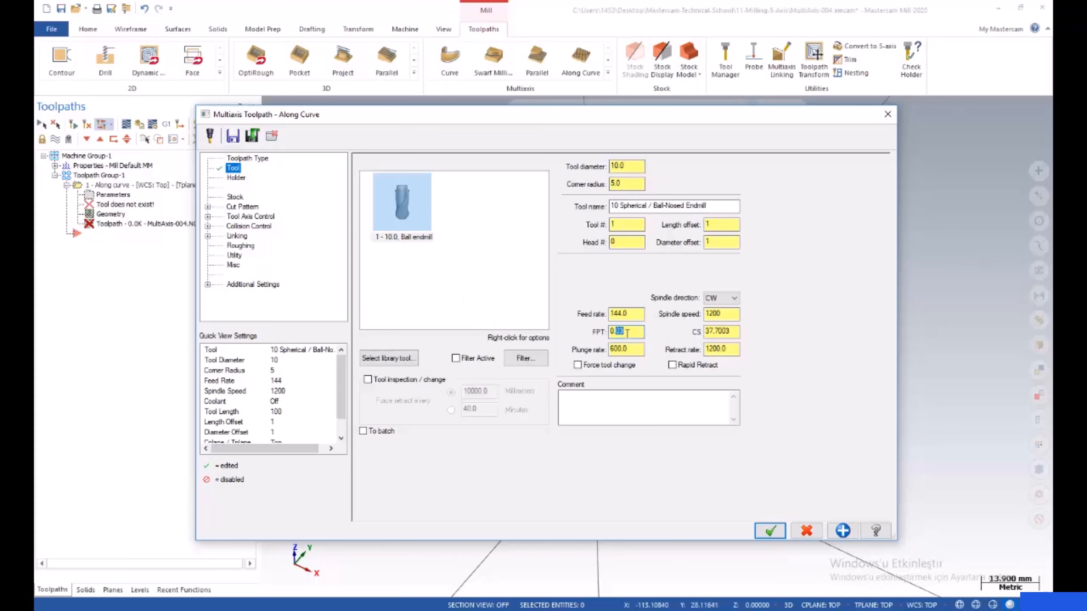
- Set the tool's feed per tooth to 0.1 and its cutting speed to 200
type("1")
double_click(718, 331)
type("200")
key("Tab")
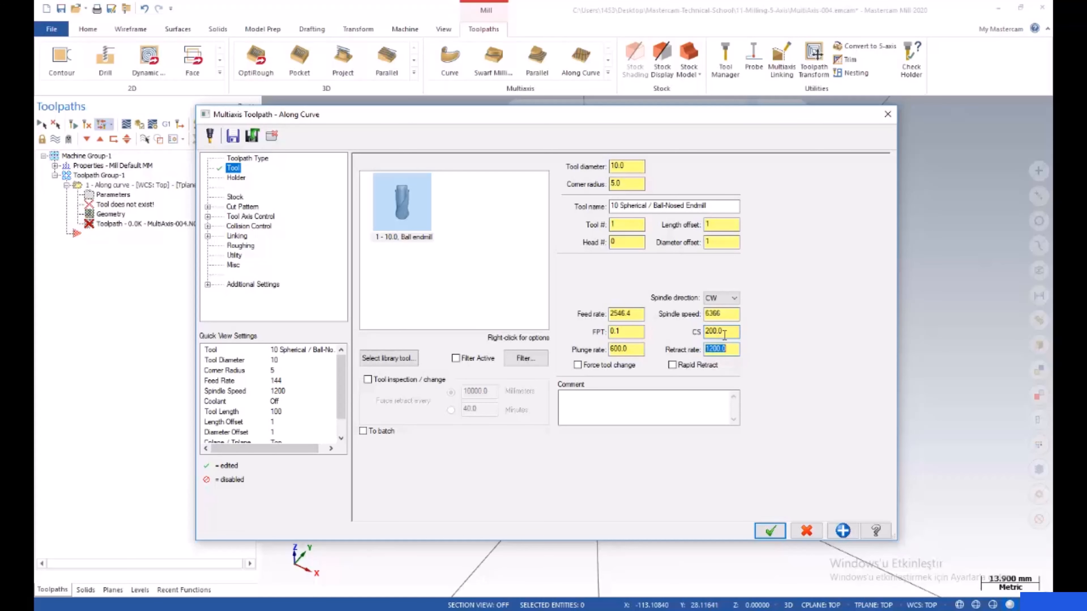
double_click(725, 316)
double_click(640, 349)
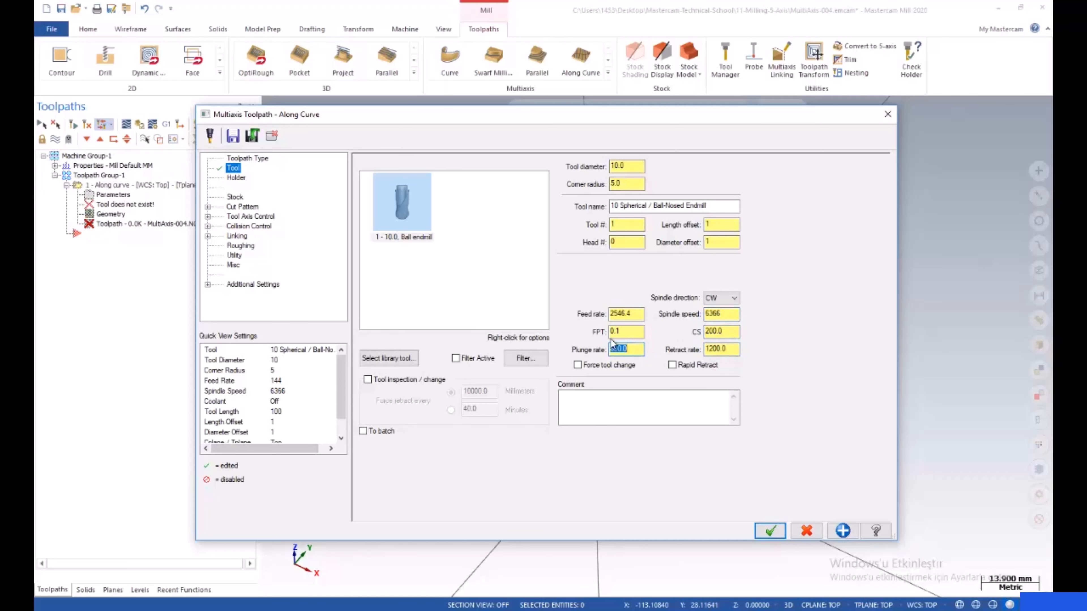
- Chain the blue tangent arc as the lead curve of the cut pattern
left_click(241, 208)
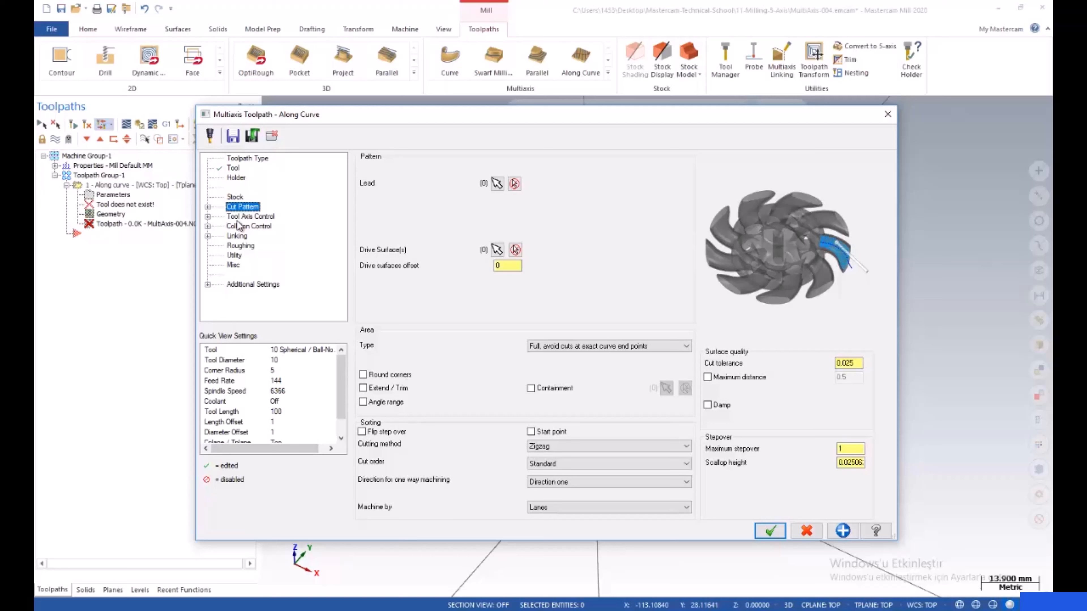
left_click(248, 158)
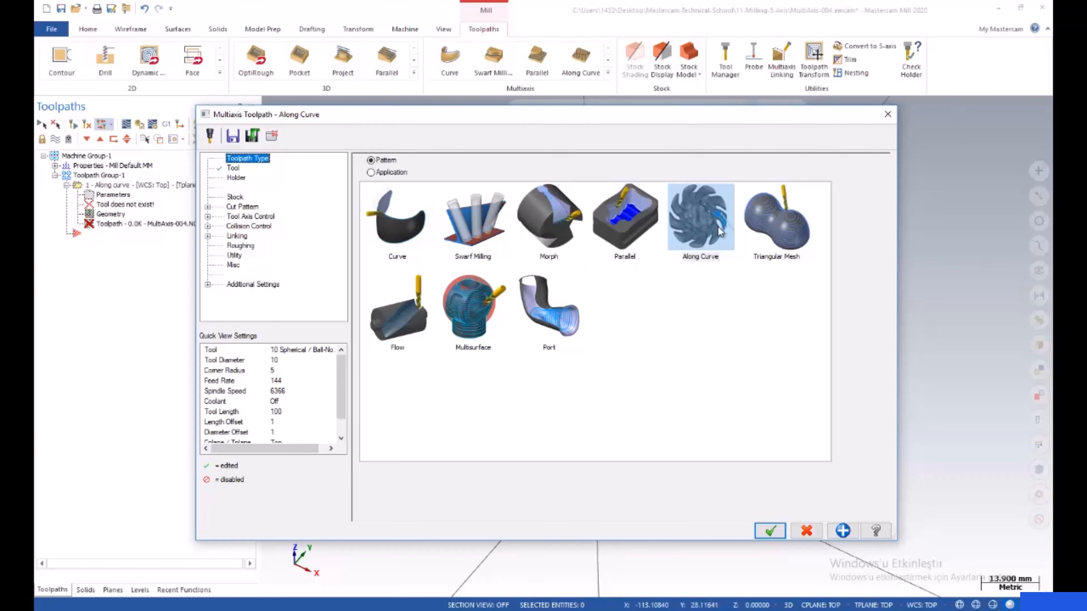
left_click(241, 207)
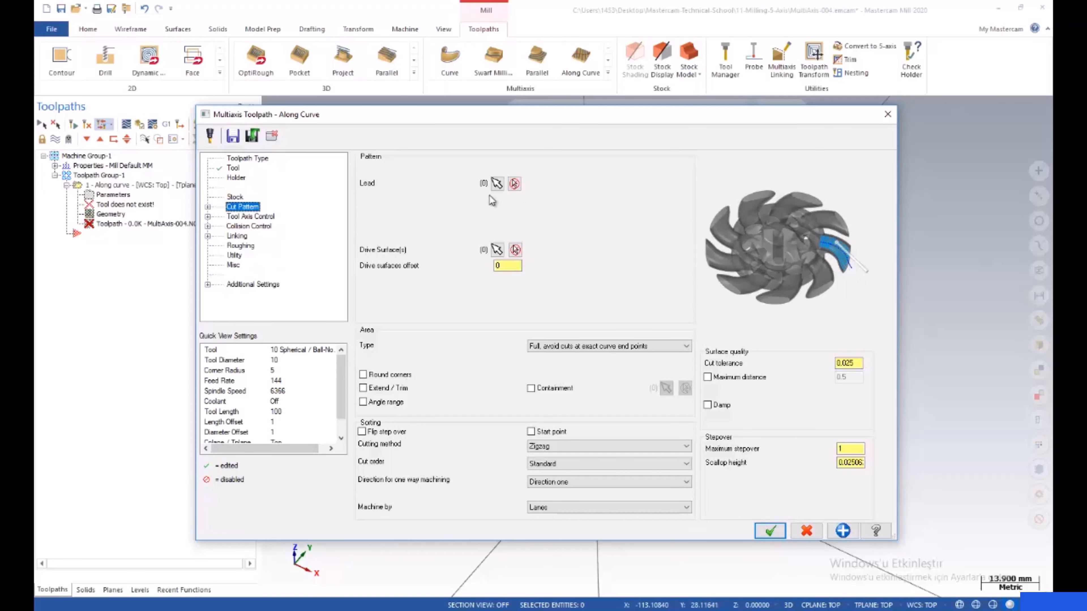
left_click(497, 184)
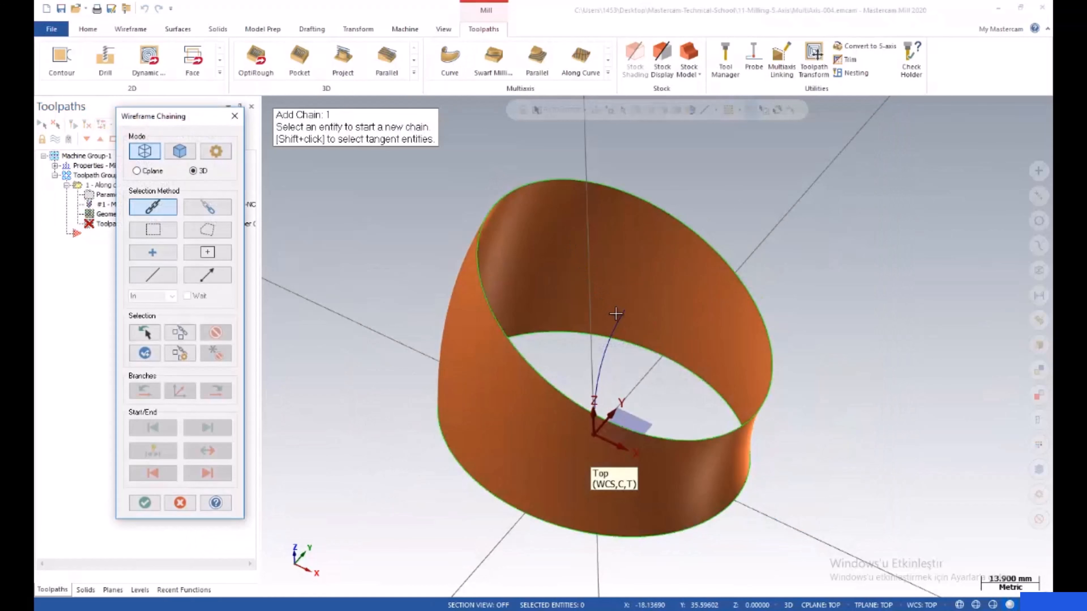
left_click(615, 314)
mouse_move(588, 275)
middle_mouse_down()
mouse_move(574, 323)
mouse_move(612, 242)
mouse_move(596, 273)
middle_mouse_up()
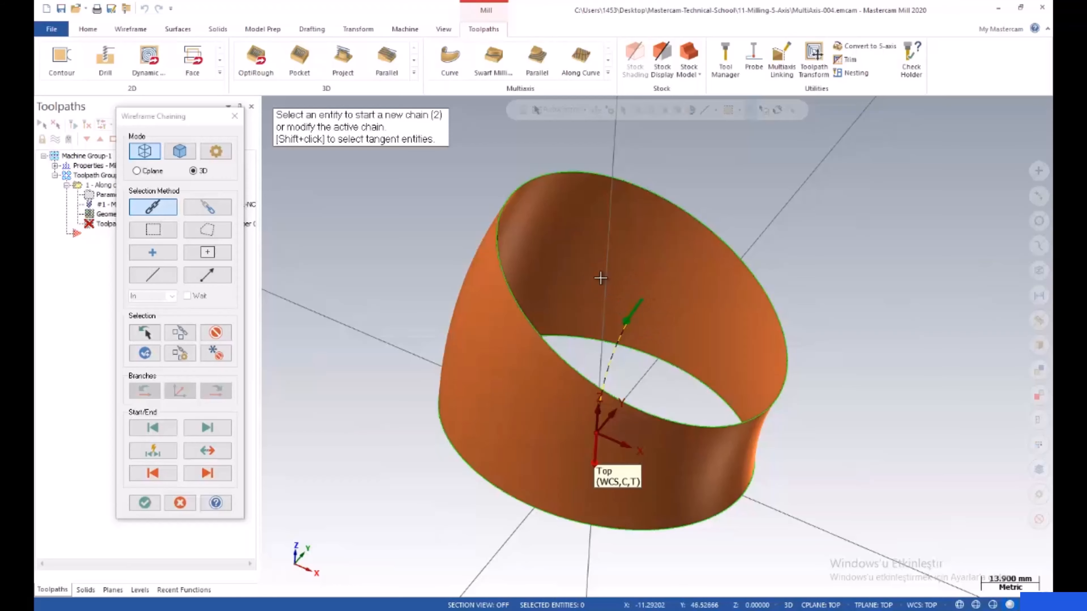
left_click(144, 503)
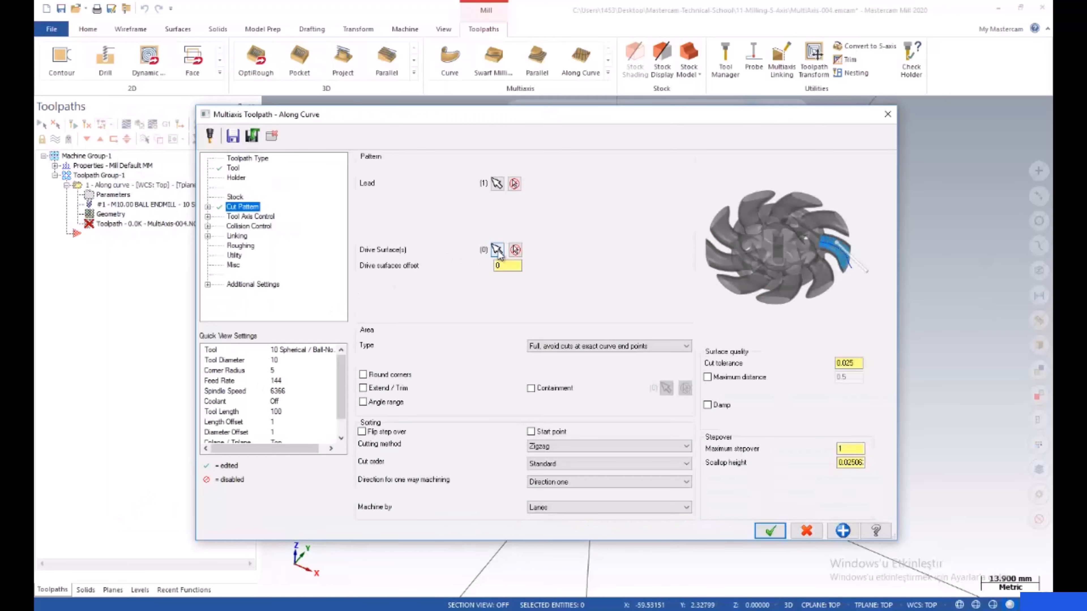
- Select the swept surface as the drive surface of the cut pattern
left_click(497, 252)
left_click(590, 390)
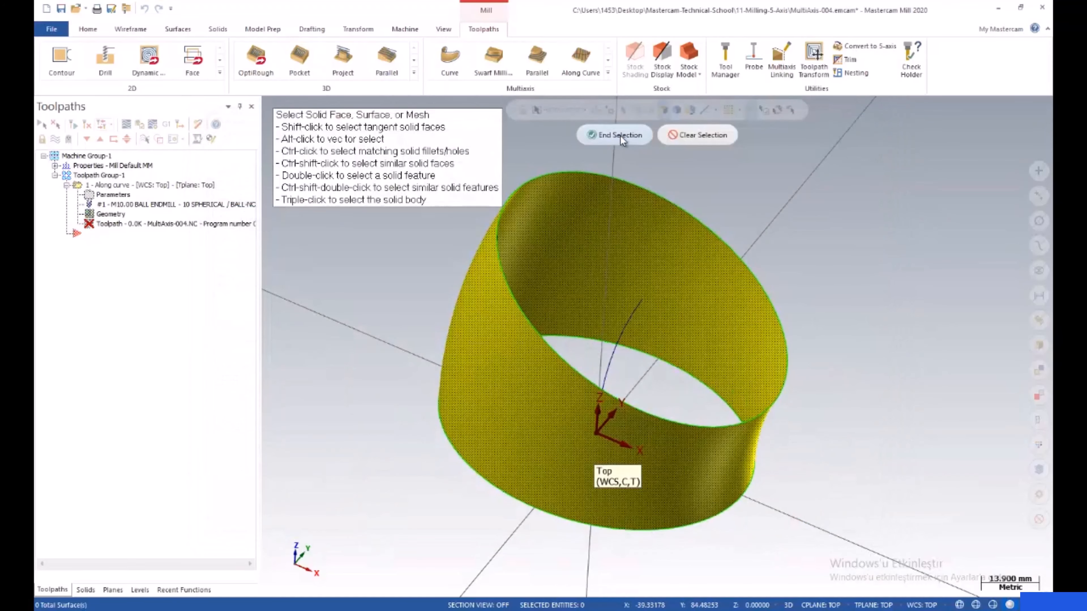
left_click(554, 134)
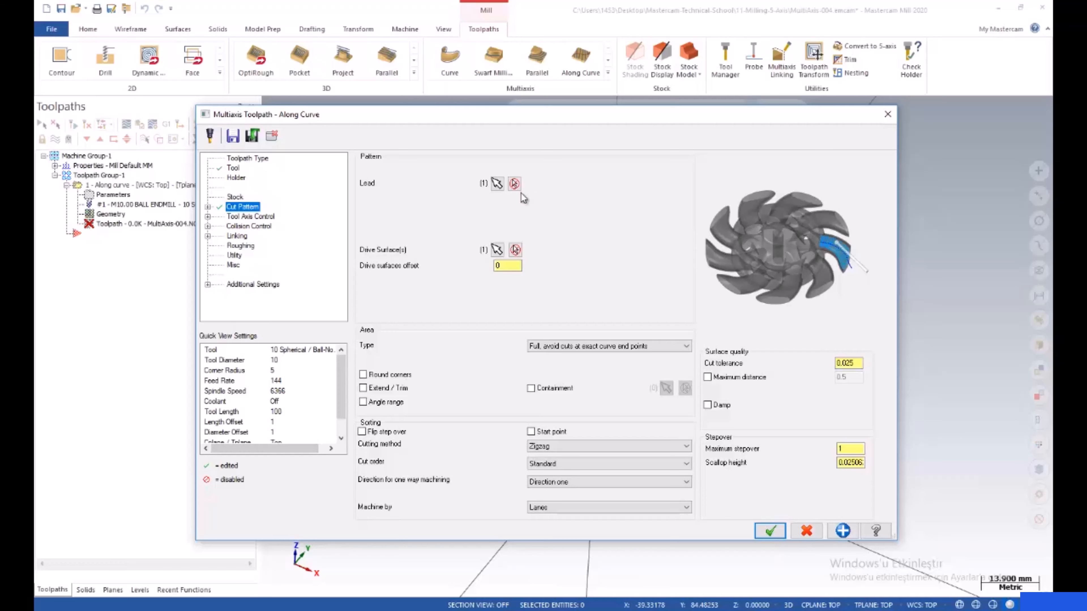
- Review the output format and tool axis control choices for the Along Curve toolpath, keeping 5 Axis and Surface with tilt
left_click(258, 217)
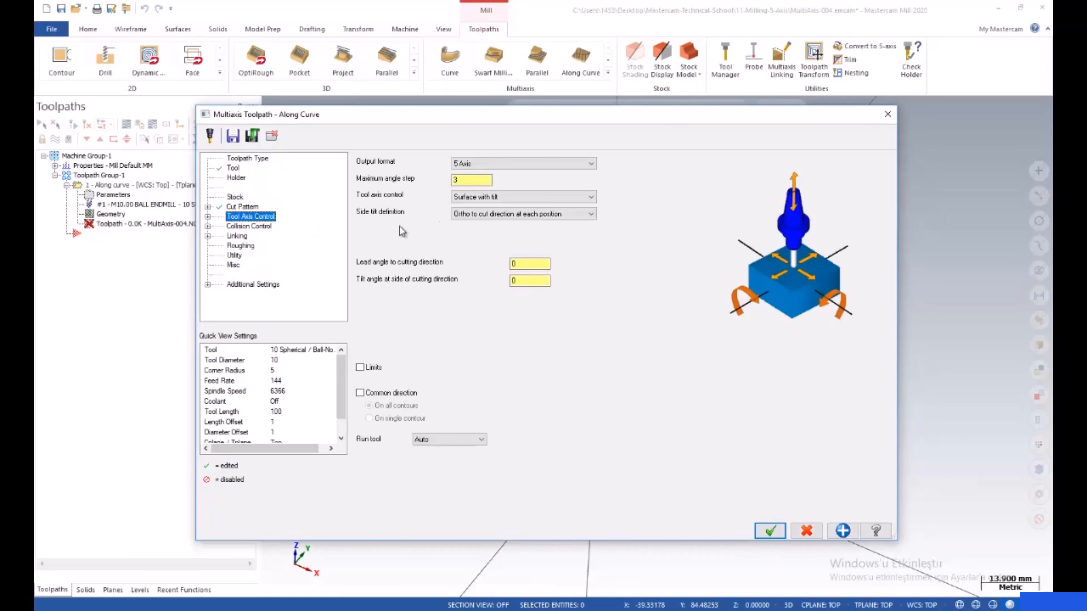
left_click(496, 166)
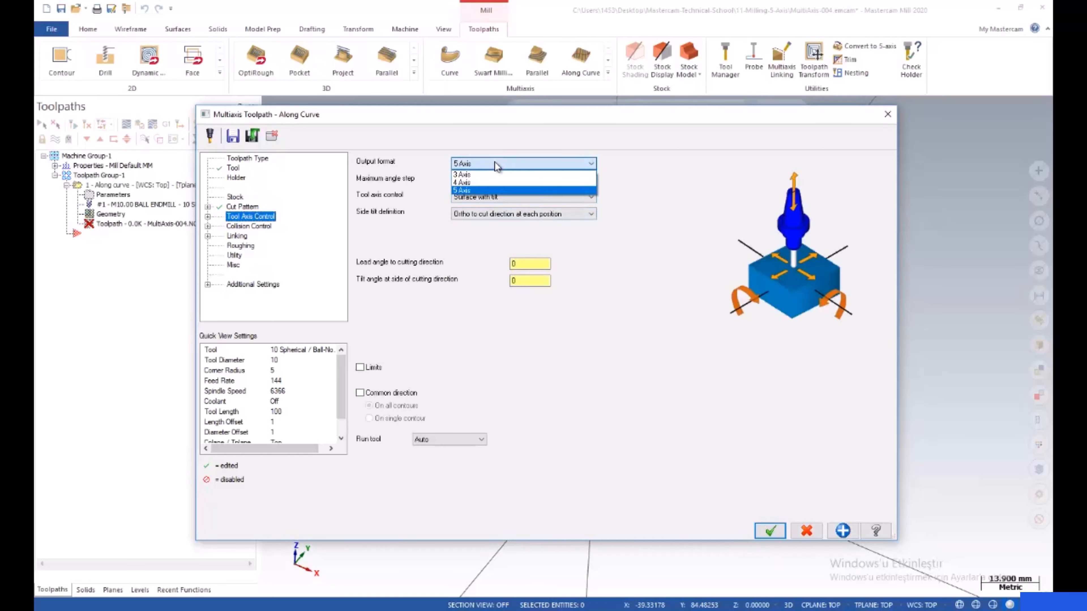
left_click(495, 184)
left_click(492, 198)
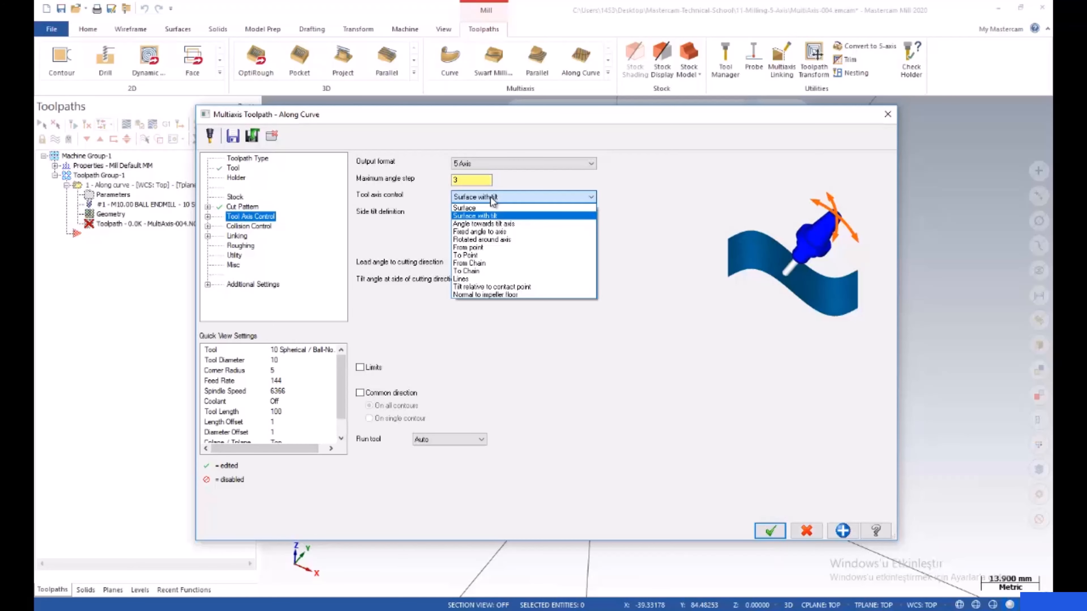
left_click(493, 198)
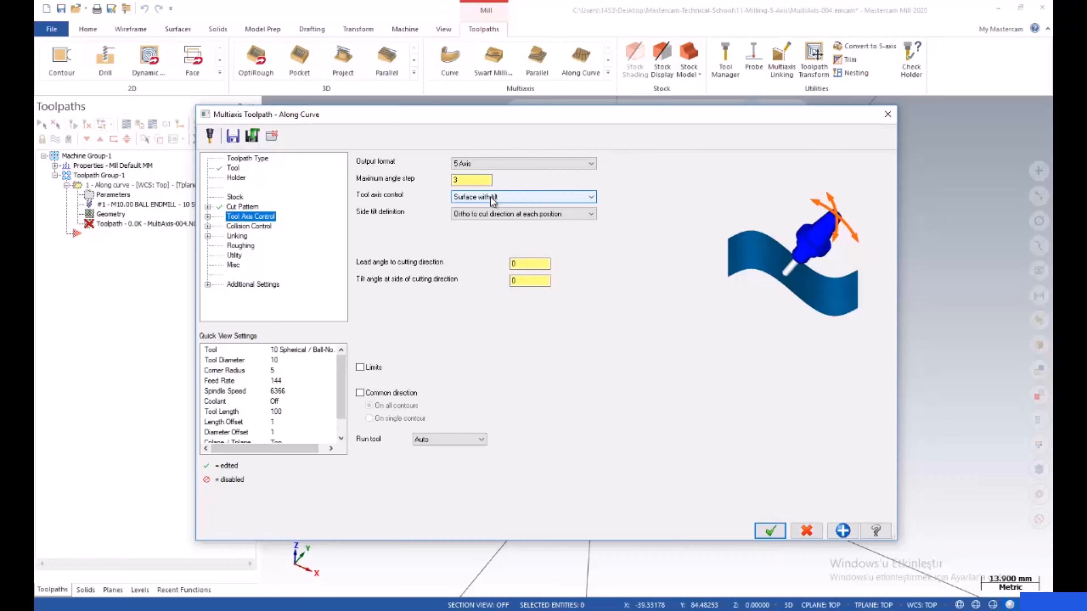
left_click(493, 198)
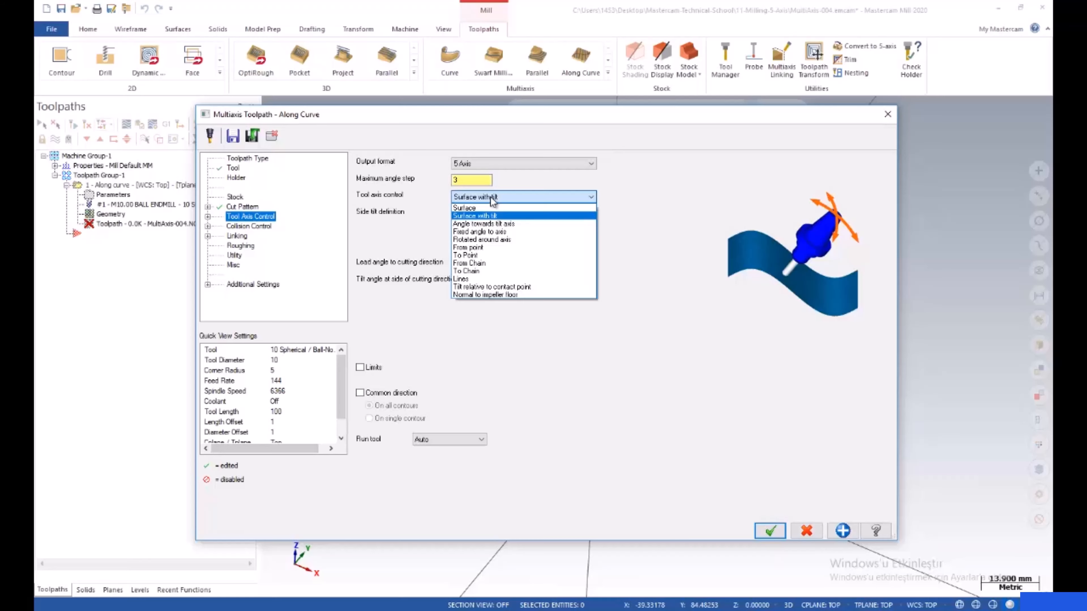
left_click(493, 198)
left_click(493, 198)
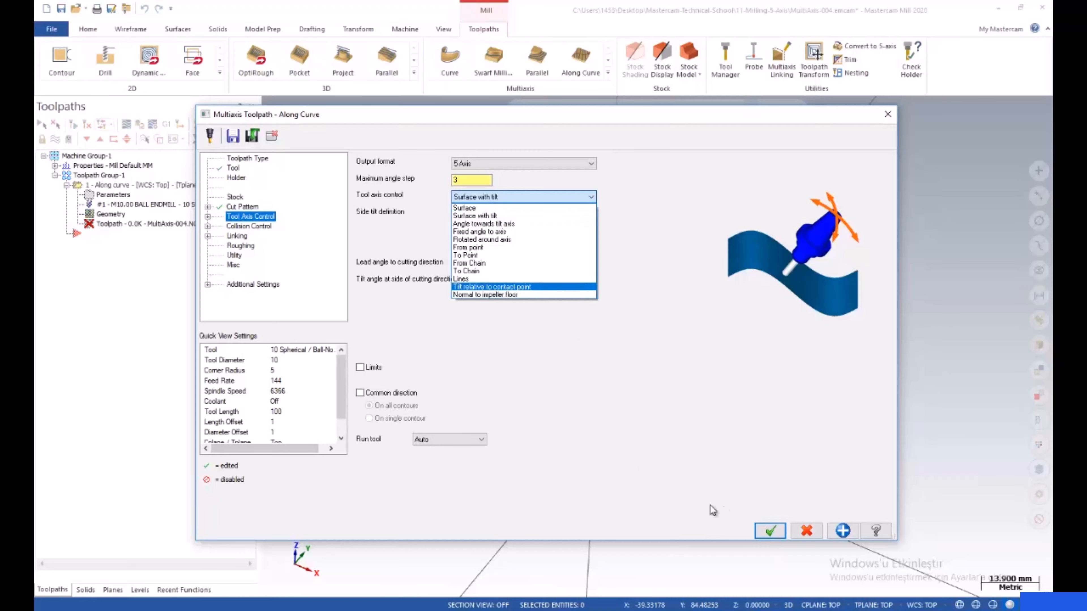
- Accept the Along Curve parameters and generate the toolpath on the swept surface
left_click(768, 531)
left_click(769, 531)
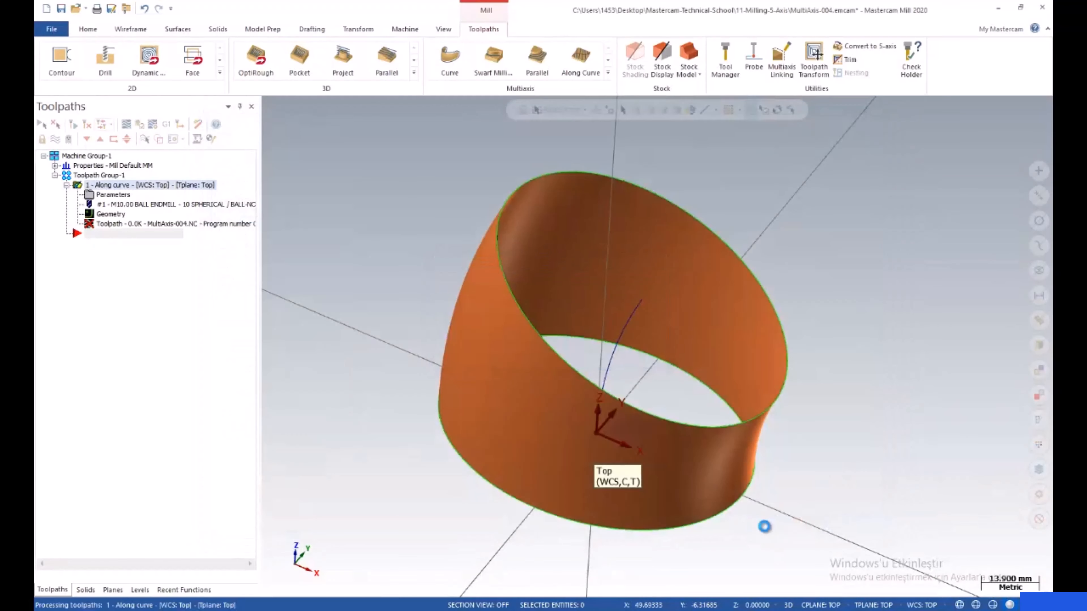
scroll(639, 324, "down", 3)
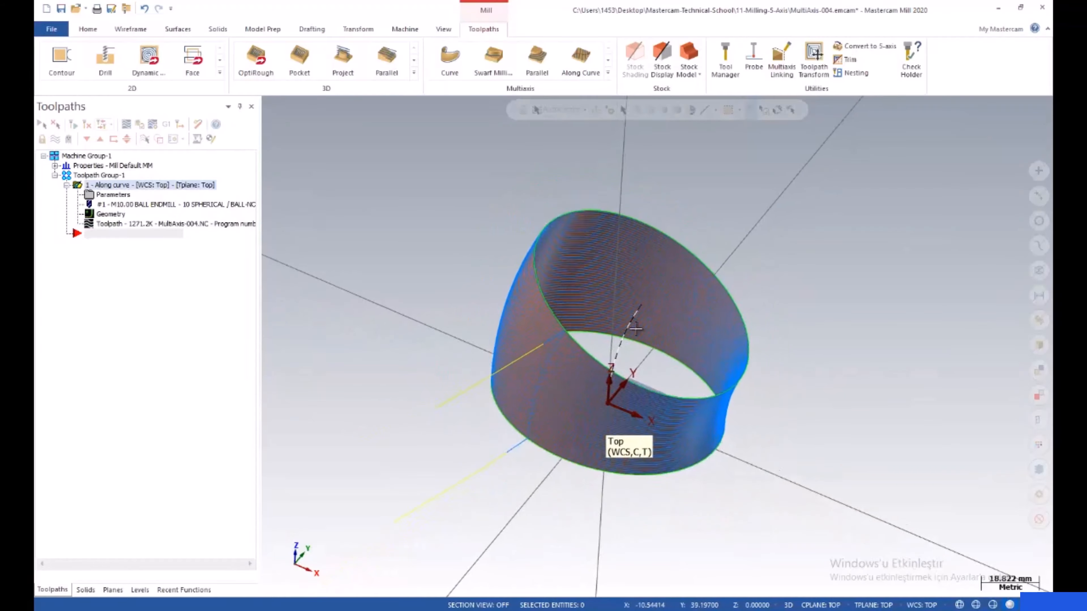
scroll(631, 343, "up", 2)
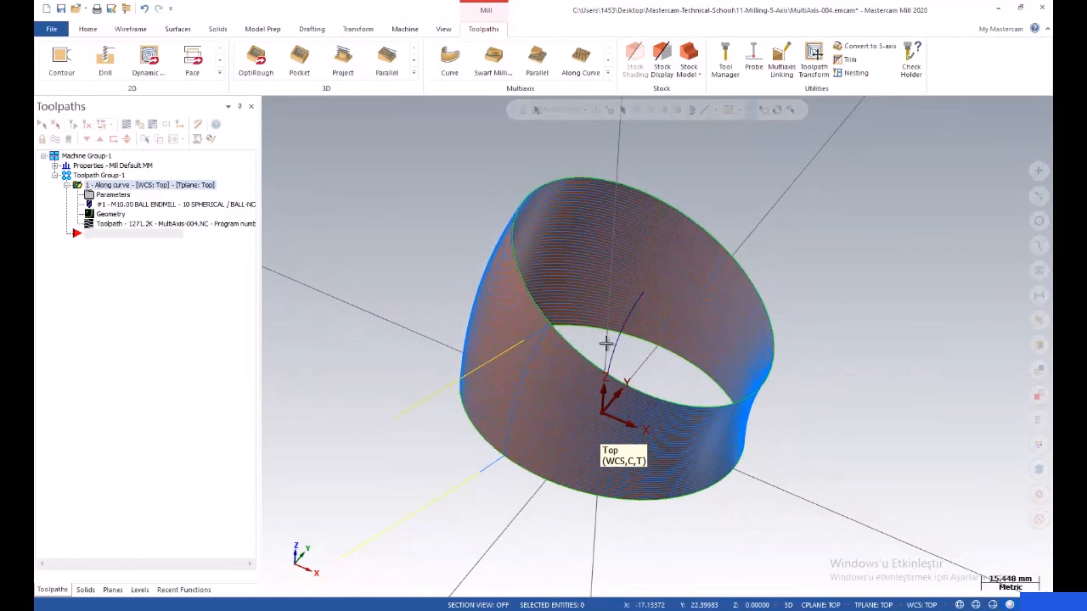
middle_click_drag(606, 345, 581, 336)
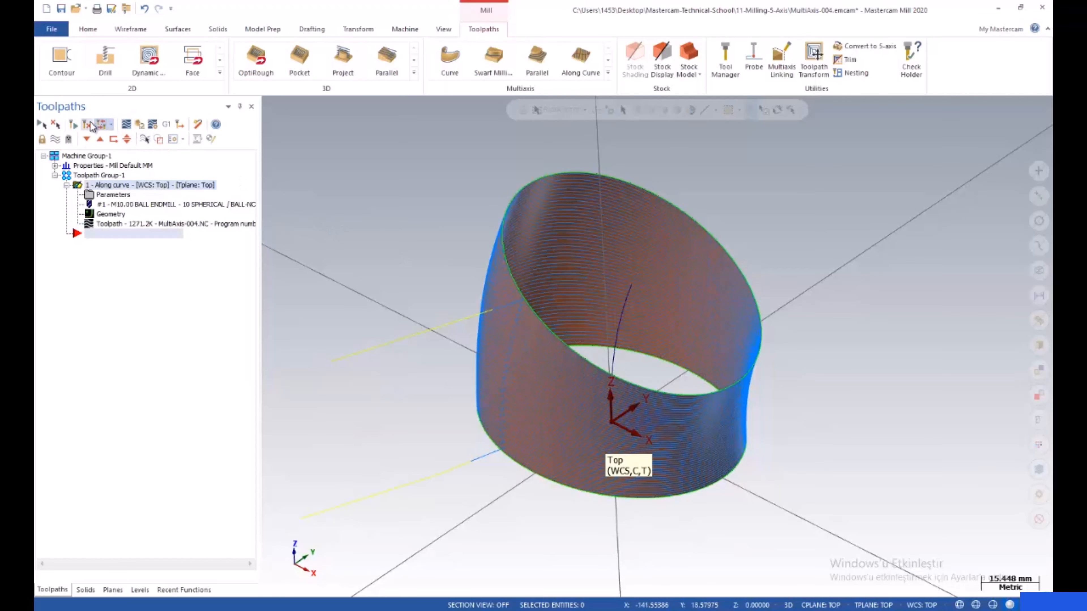
- Backplot the Along Curve toolpath through to its end at varying playback speeds, and close the backplot
left_click(125, 125)
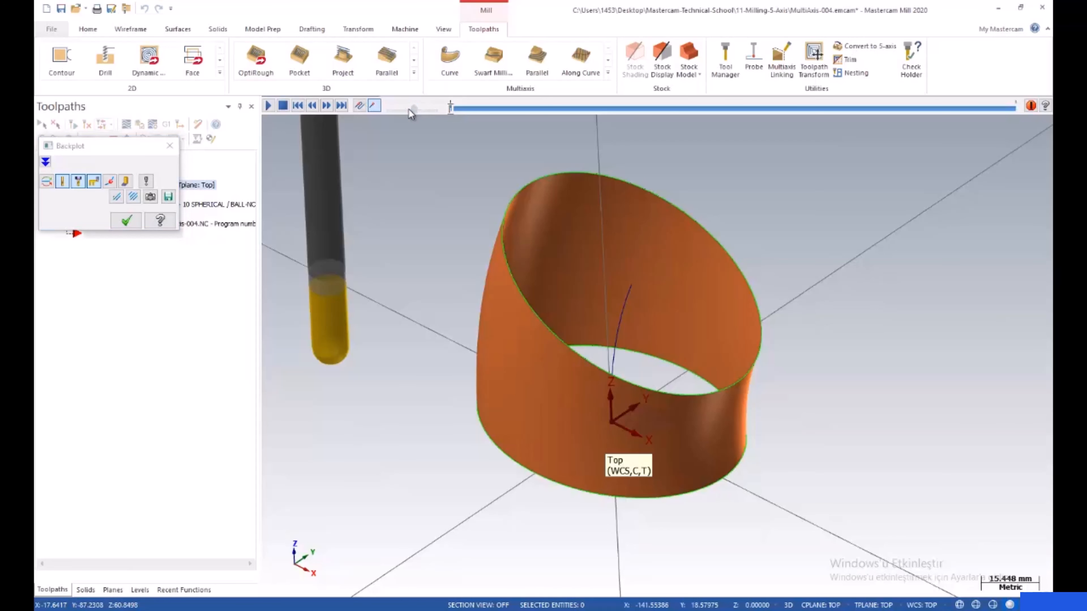
left_click_drag(411, 110, 397, 111)
left_click(268, 106)
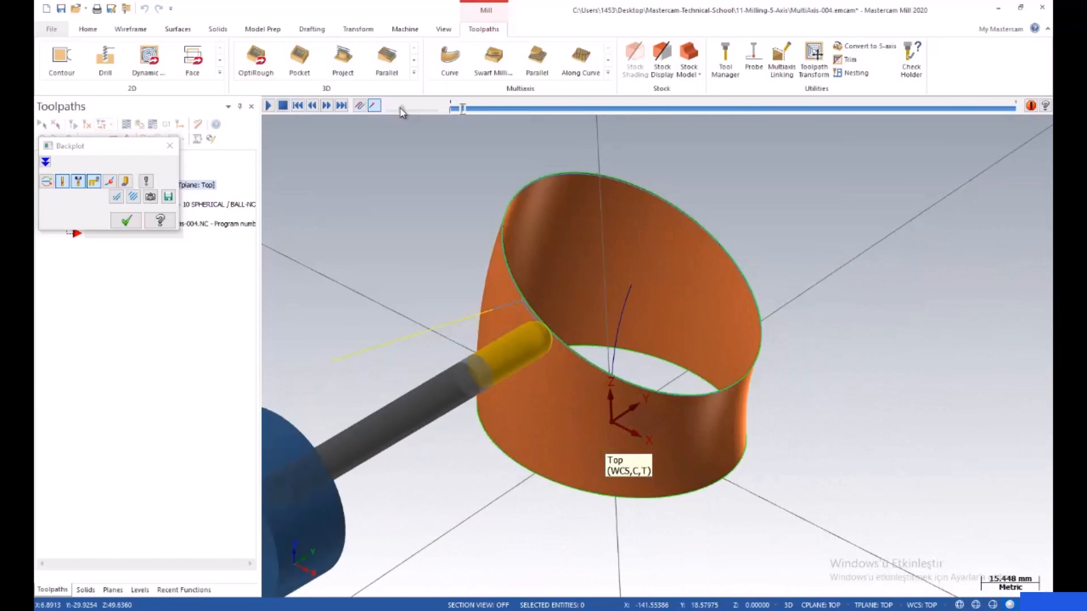
left_click_drag(400, 108, 428, 114)
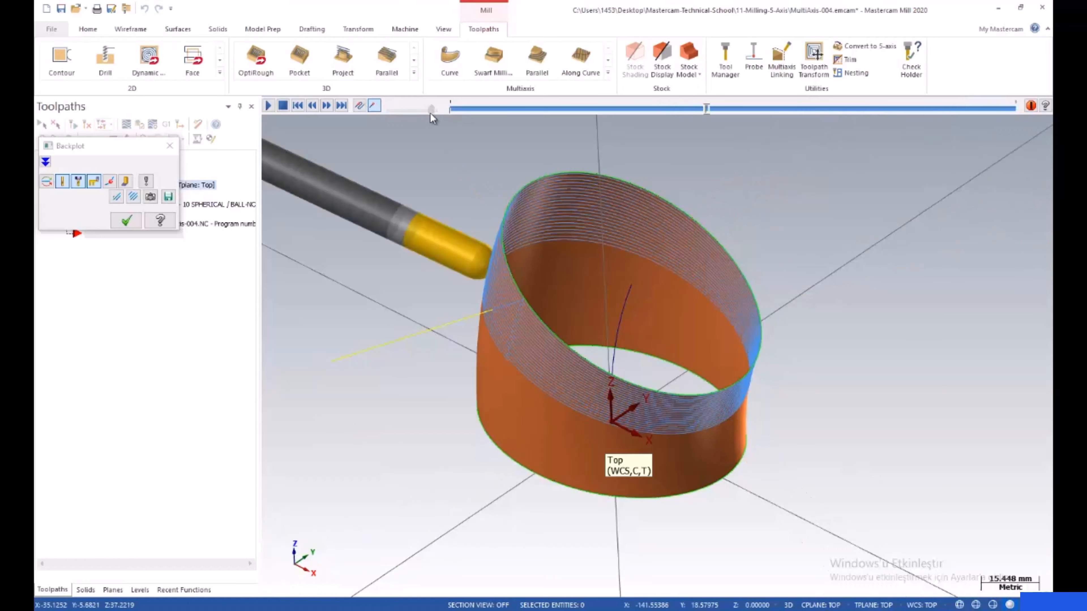
left_click_drag(429, 113, 433, 113)
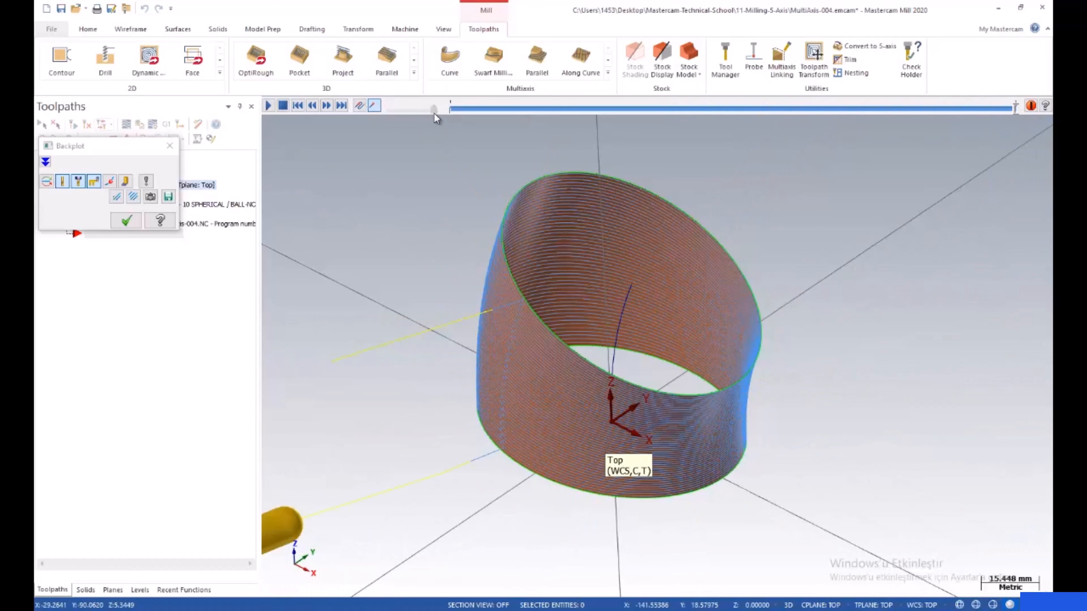
scroll(512, 293, "up", 1)
scroll(511, 293, "up", 3)
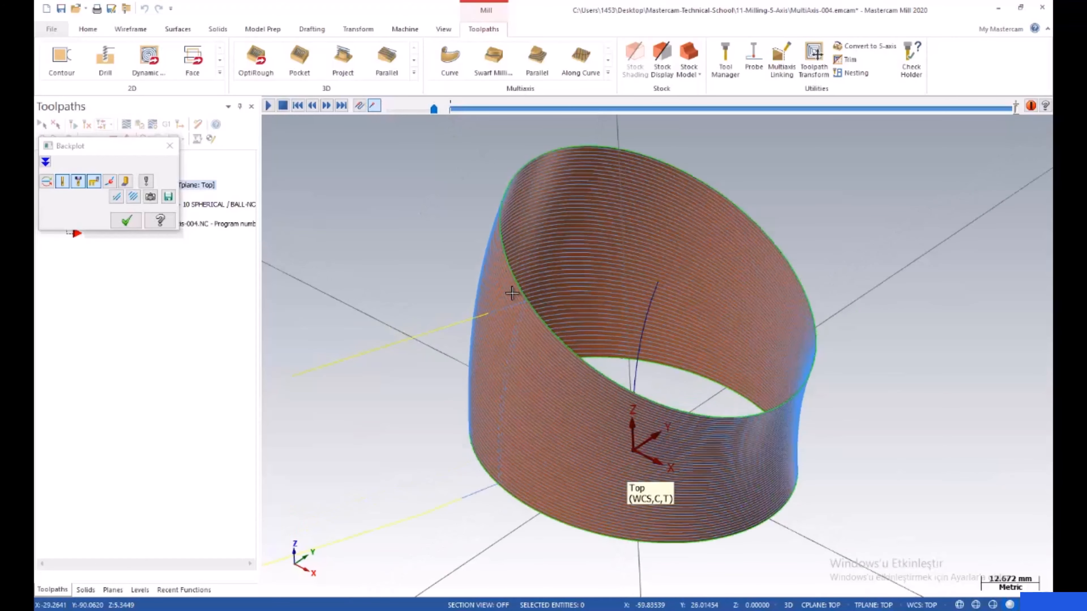
scroll(513, 291, "down", 3)
mouse_move(517, 286)
middle_mouse_down()
mouse_move(504, 241)
mouse_move(507, 298)
middle_mouse_up()
left_click(128, 222)
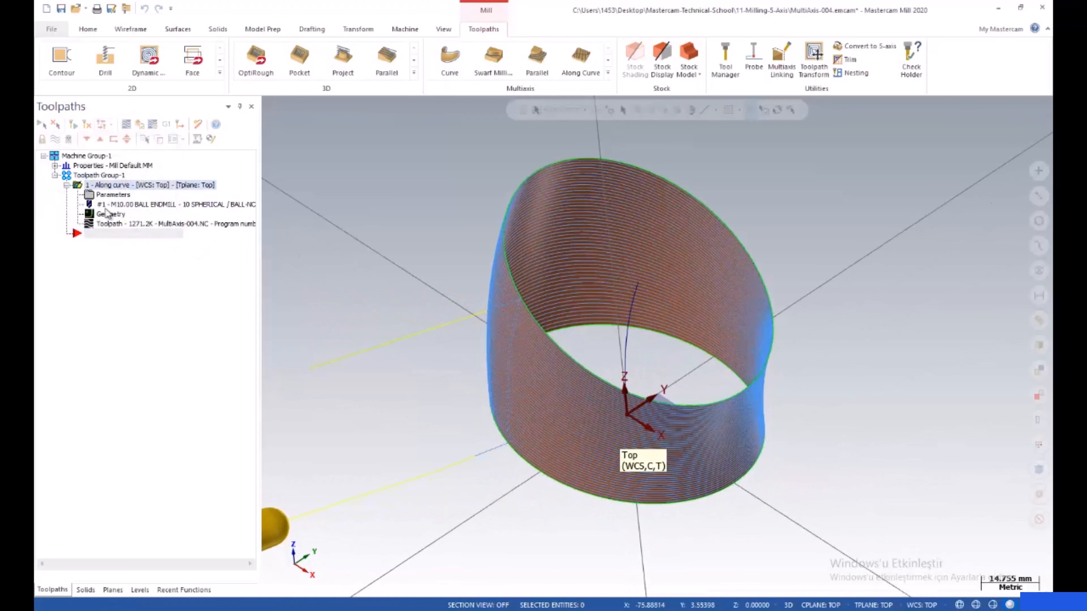
- Hide the toolpath display and inspect the swept surface in wireframe, returning to outline shaded display
left_click(55, 140)
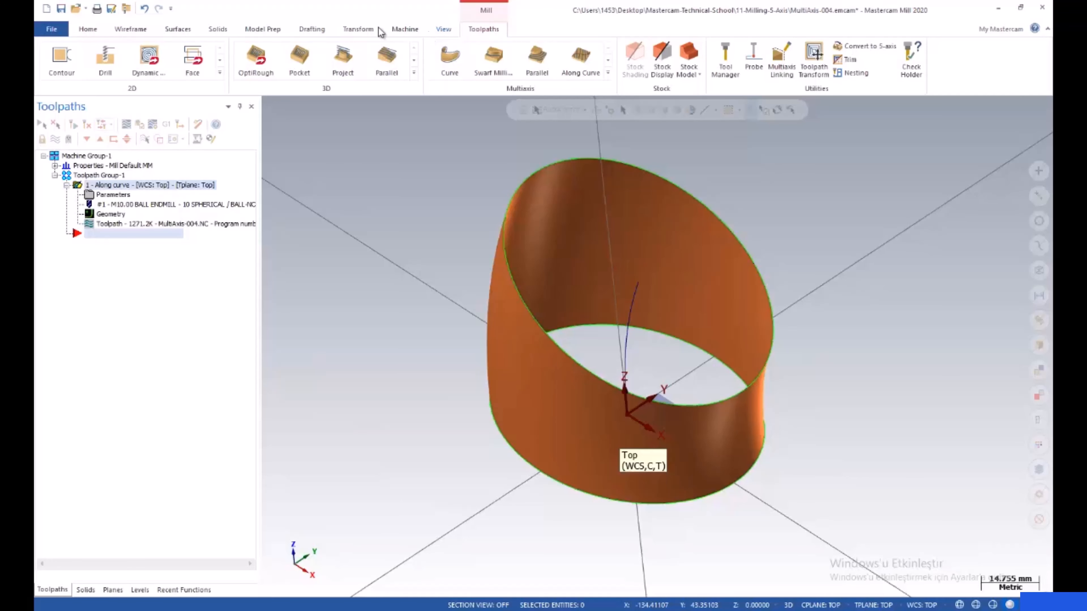
left_click(448, 35)
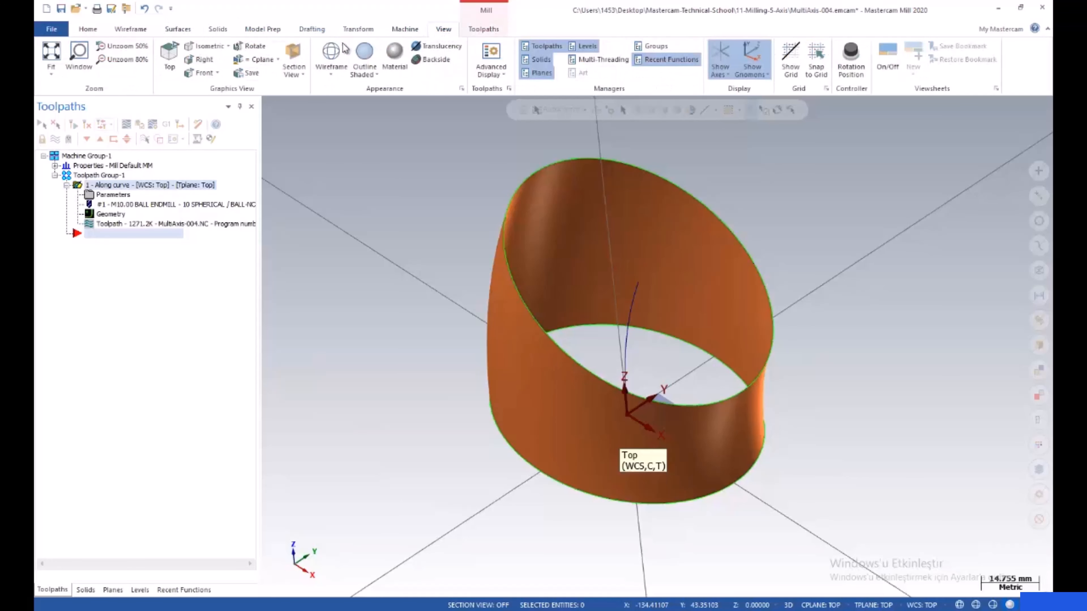
left_click(331, 55)
mouse_move(596, 240)
middle_mouse_down()
mouse_move(628, 201)
mouse_move(686, 177)
mouse_move(609, 221)
mouse_move(580, 318)
mouse_move(601, 231)
mouse_move(638, 201)
mouse_move(608, 231)
middle_mouse_up()
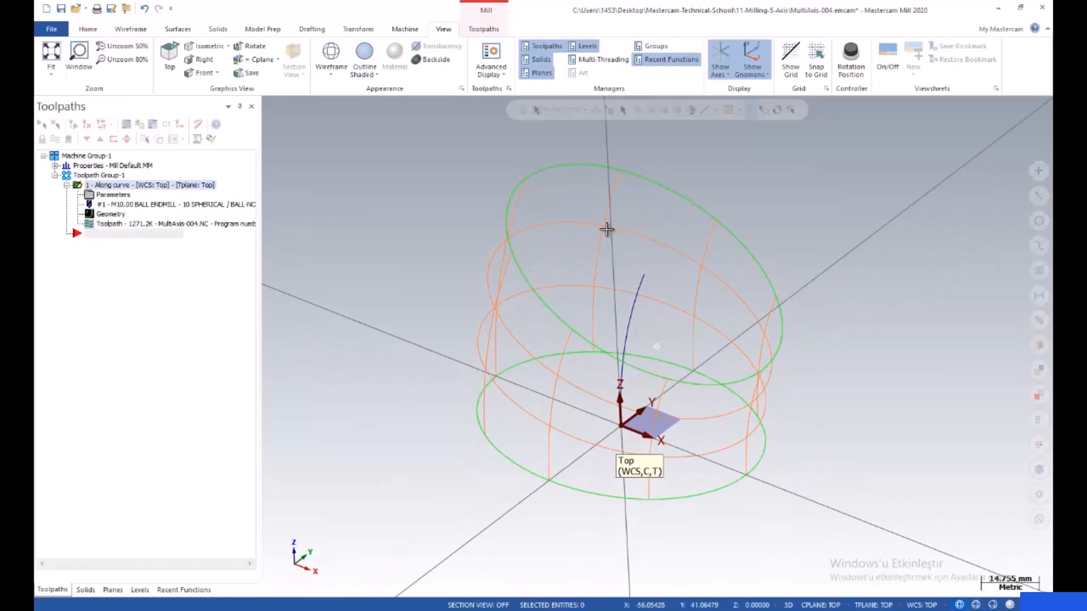
left_click(364, 56)
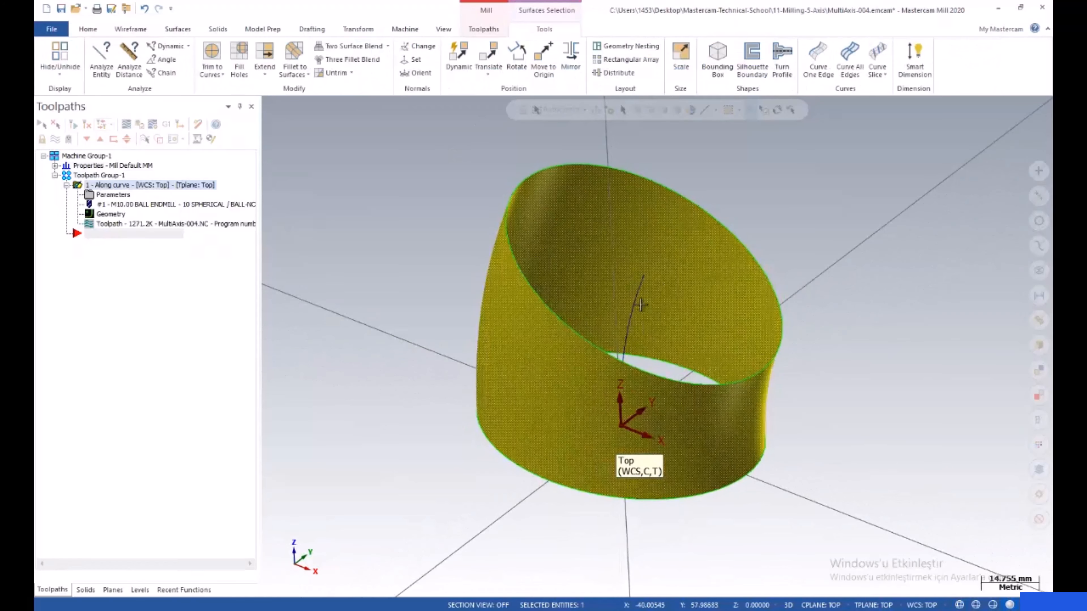
scroll(684, 265, "down", 2)
scroll(683, 266, "up", 2)
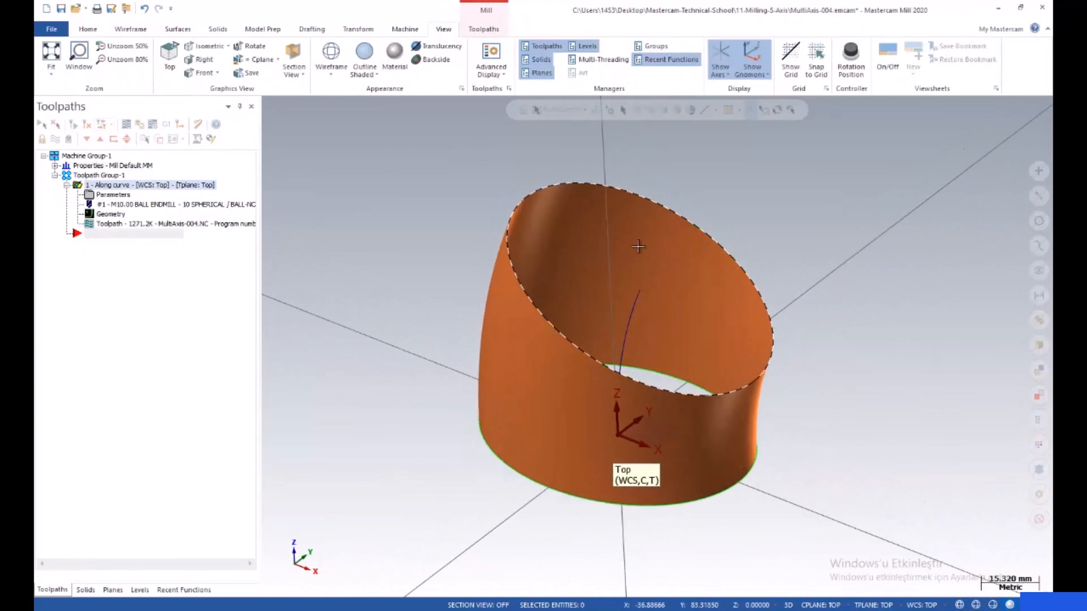
- Reopen the Along Curve parameters and examine the cut pattern's cutting method, cut order, direction and Machine by options
left_click(93, 197)
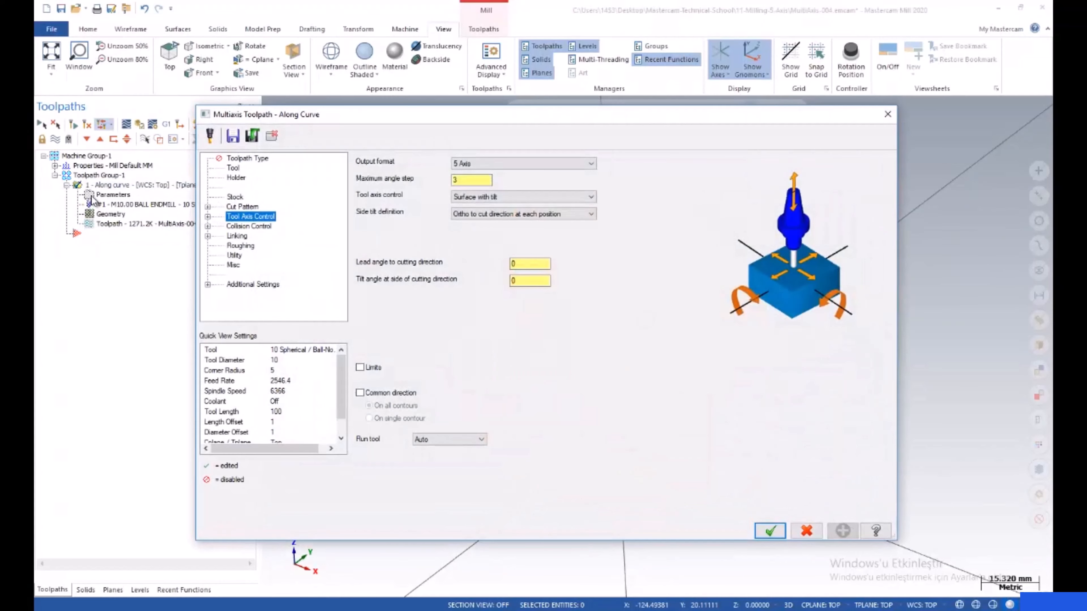
left_click(243, 207)
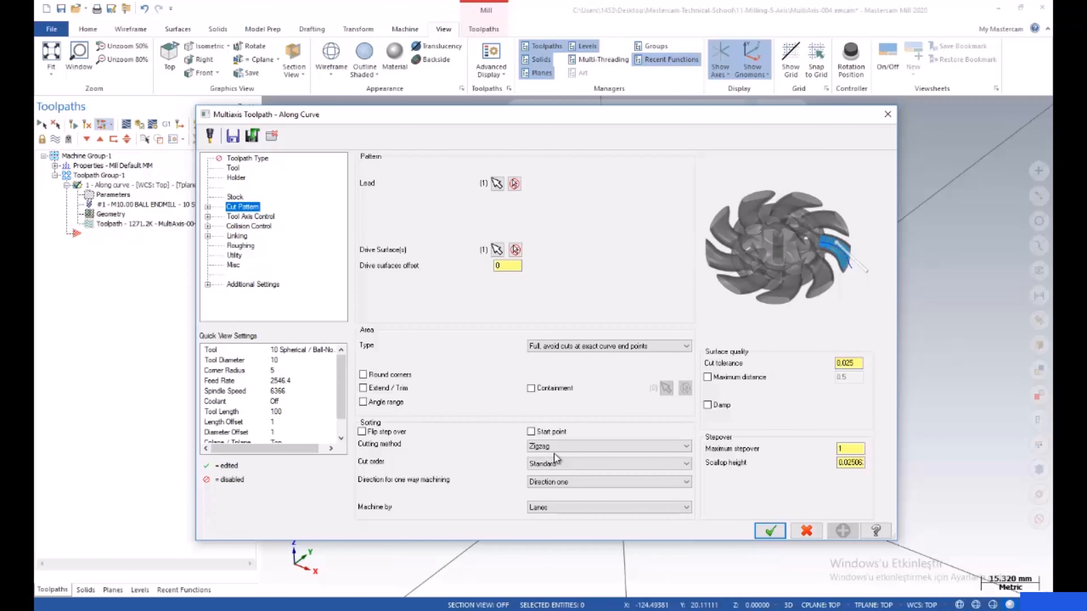
left_click(563, 449)
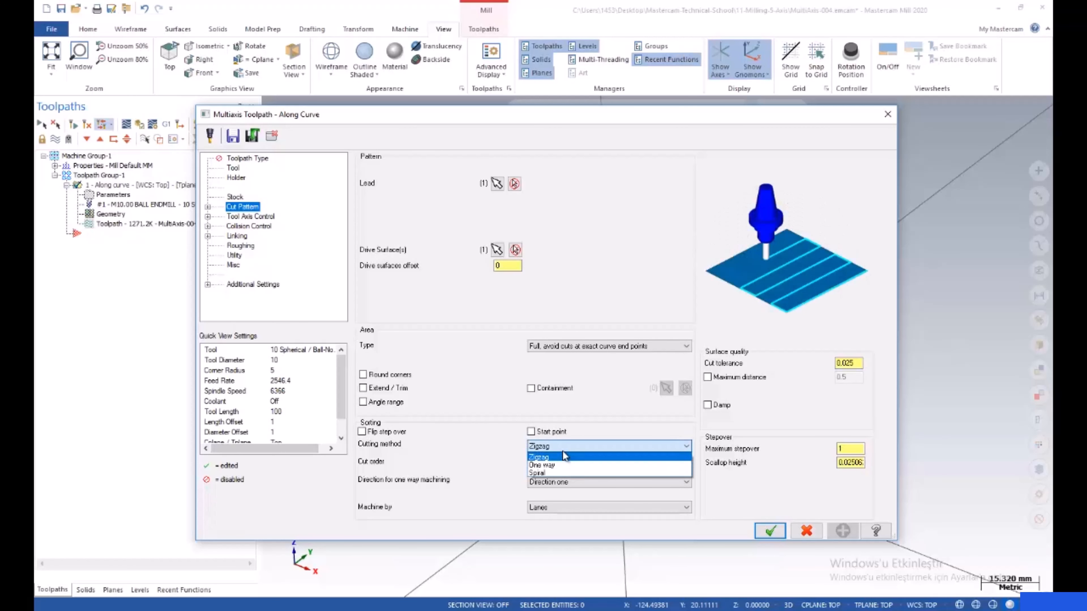
left_click(563, 453)
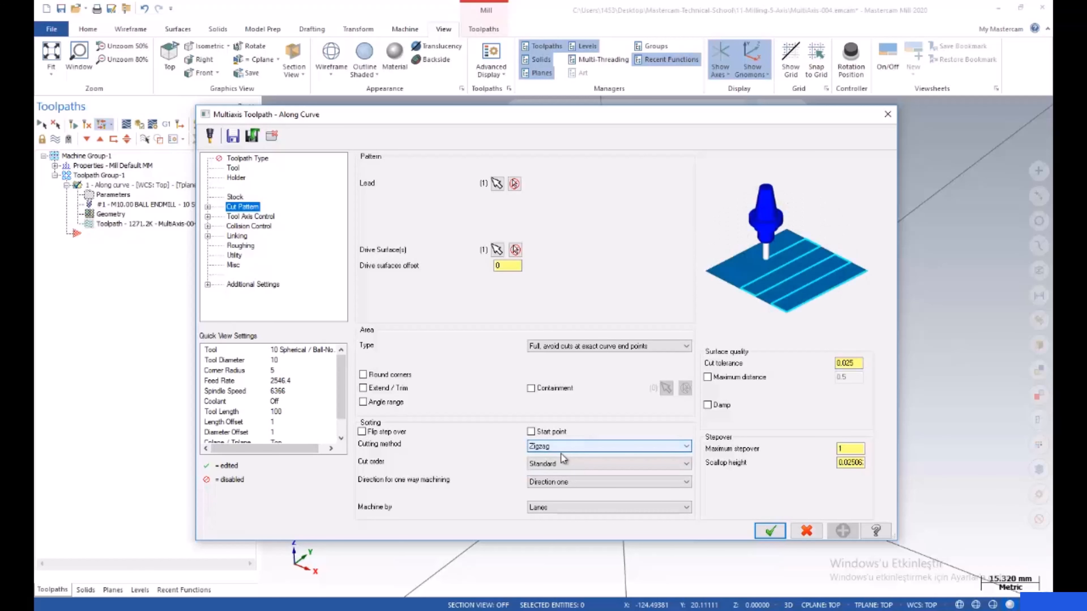
left_click(557, 467)
left_click(559, 473)
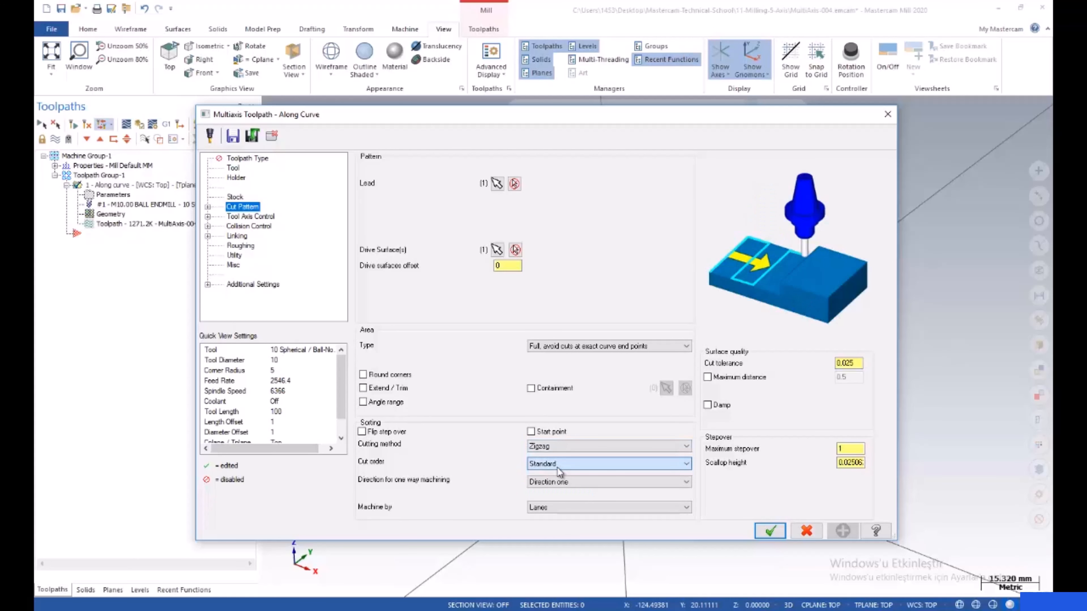
left_click(574, 482)
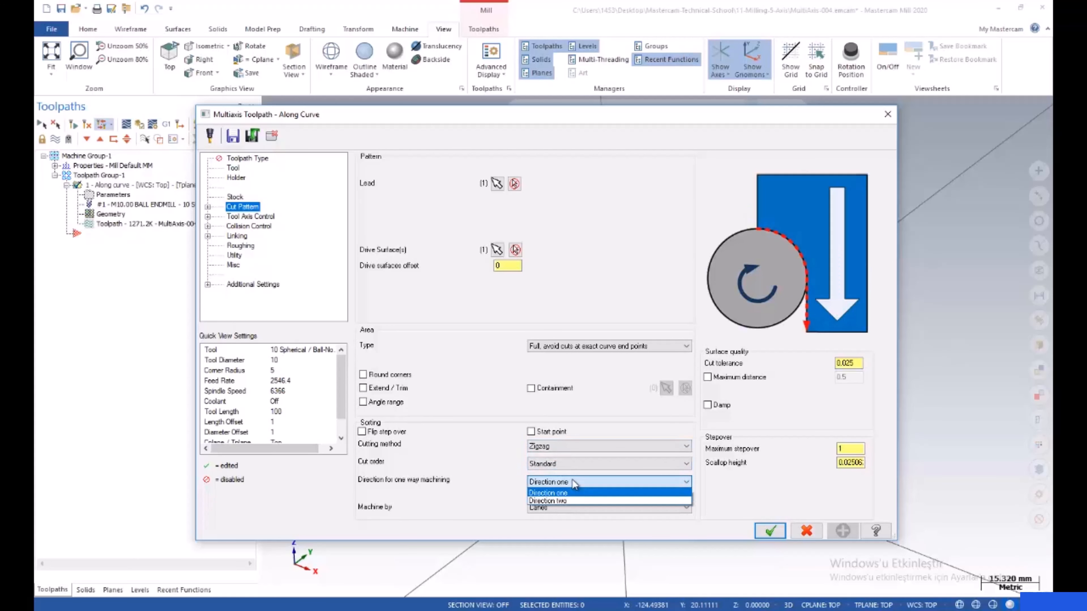
left_click(575, 483)
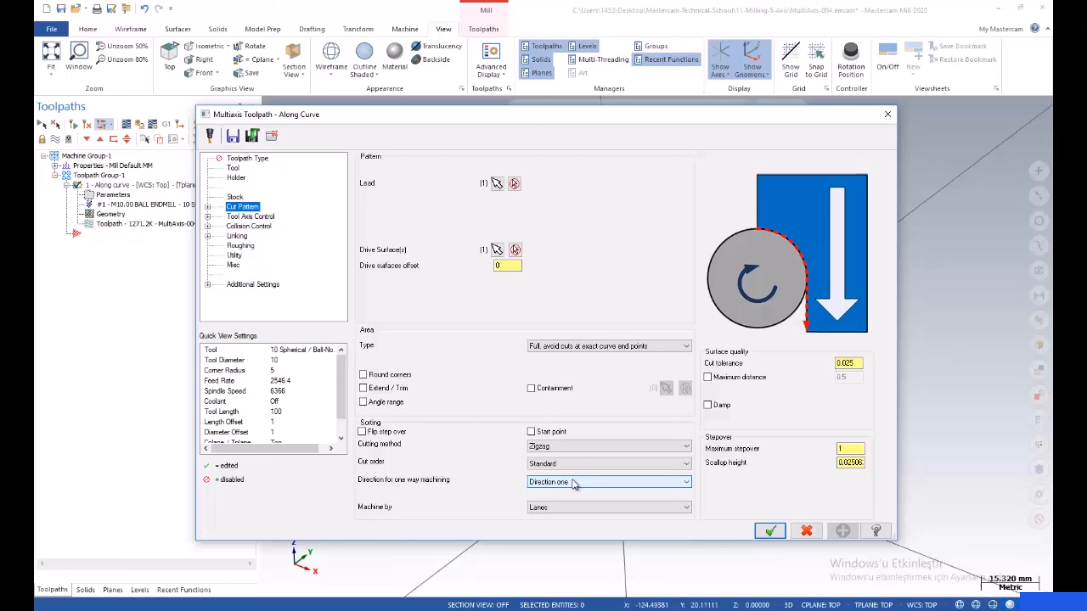
left_click(557, 510)
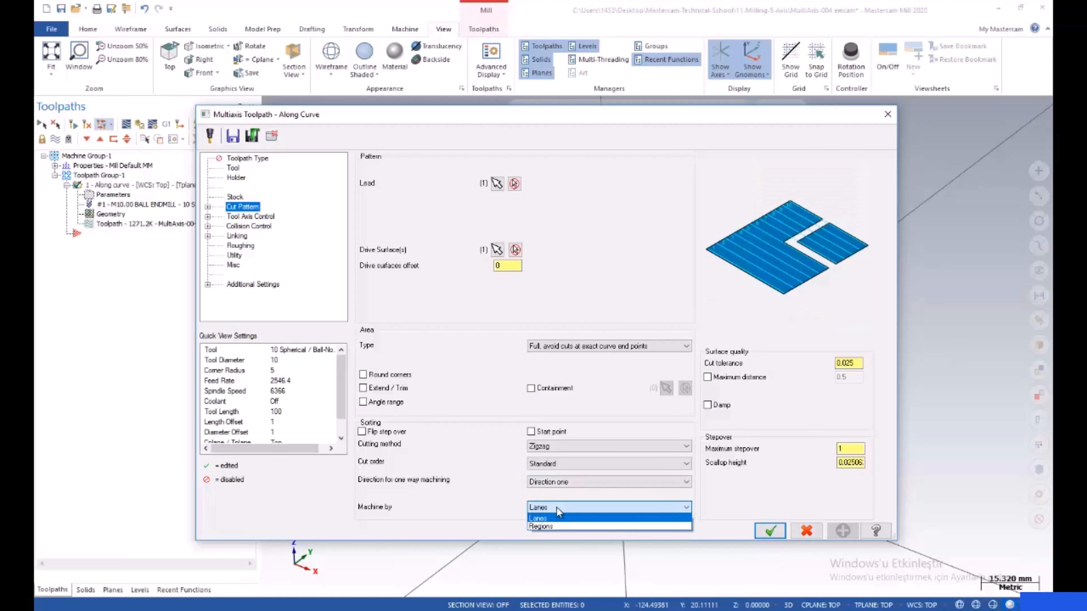
left_click(556, 509)
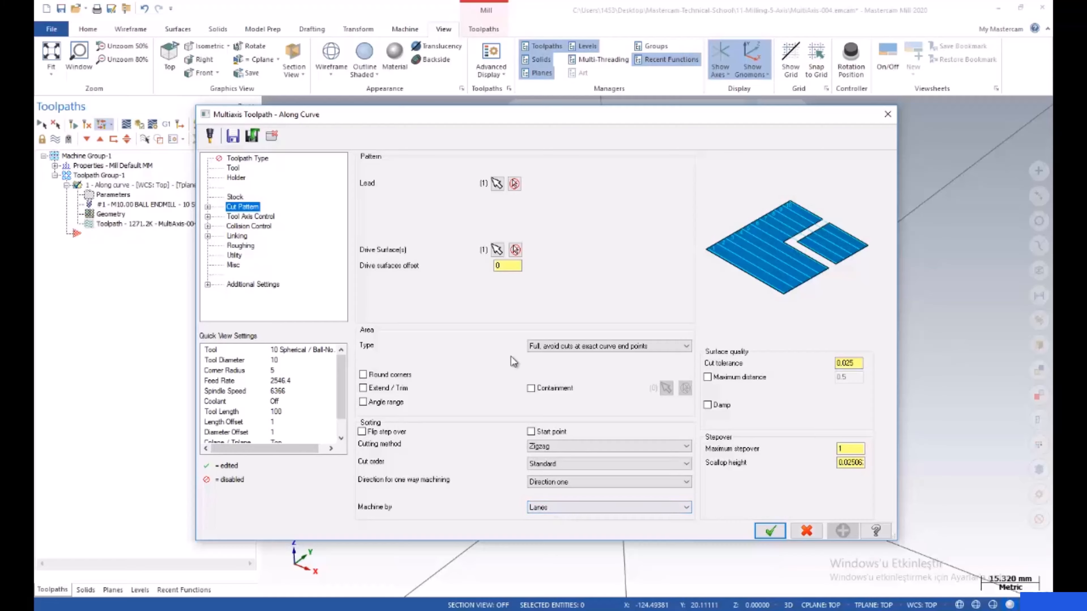
- Examine the tool axis control choices and the cut pattern's area type, and close the Along Curve parameters without changes
left_click(248, 217)
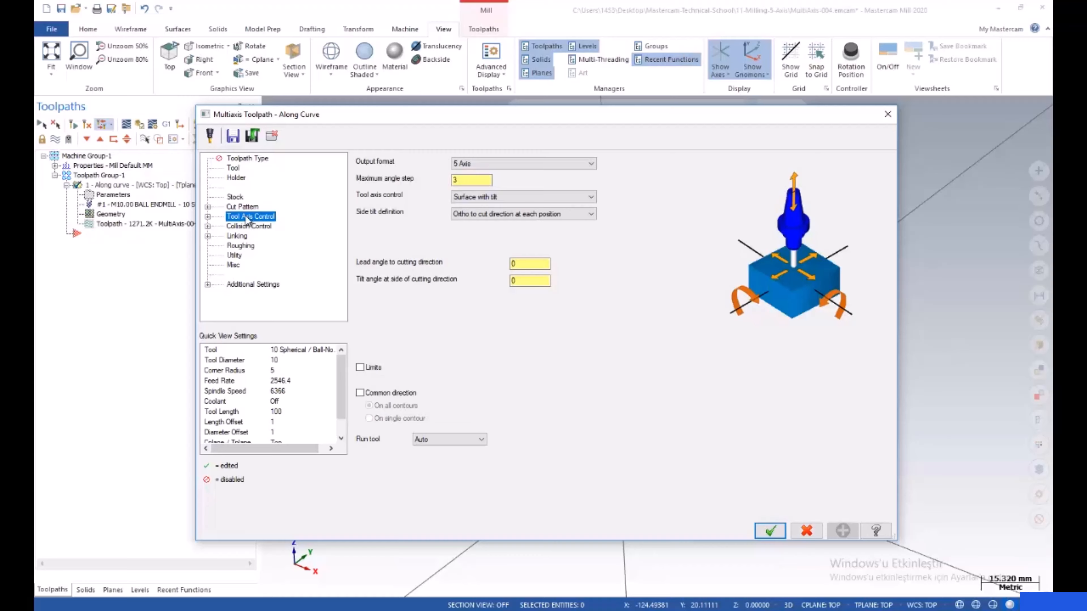
left_click(503, 197)
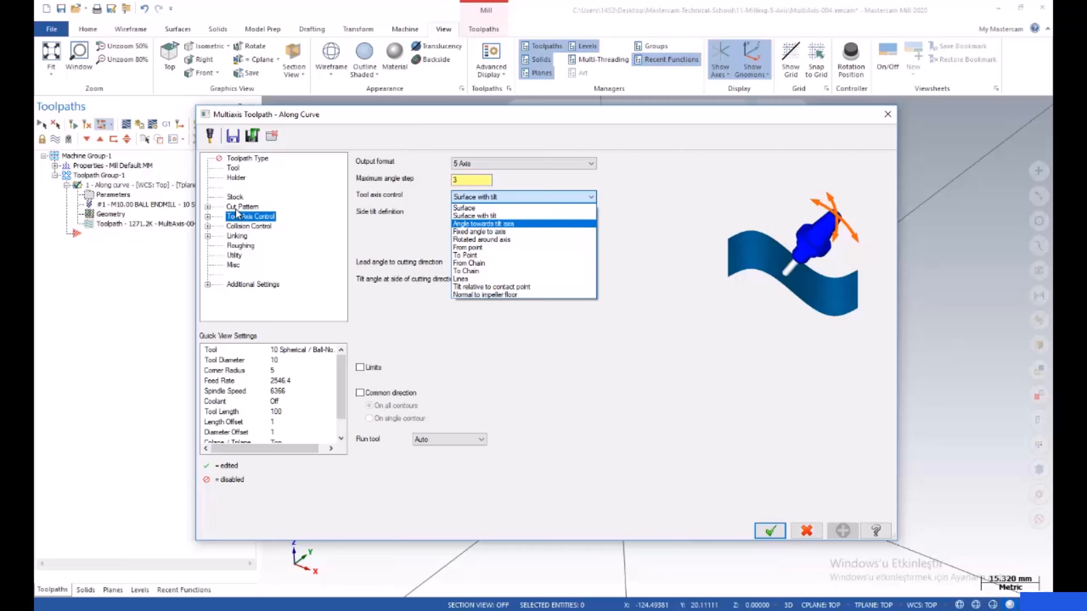
left_click(246, 207)
left_click(246, 207)
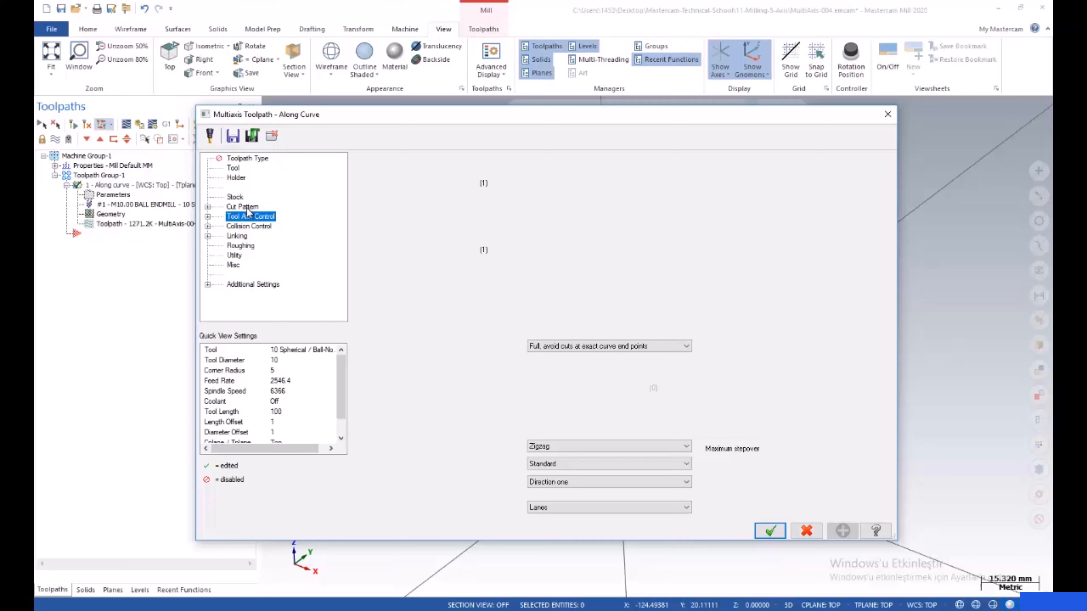
left_click(207, 207)
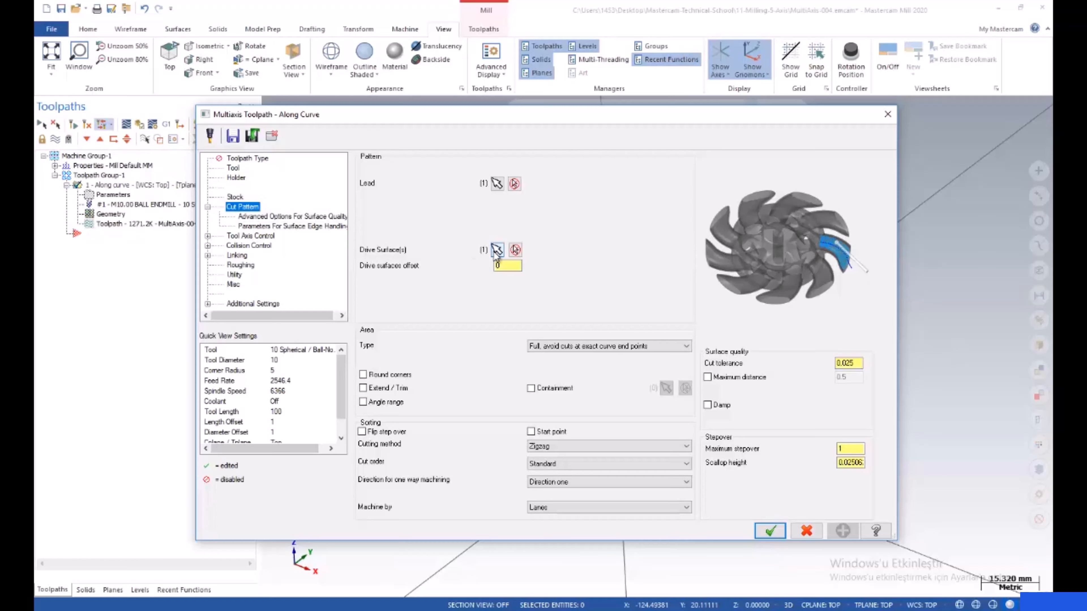
left_click(594, 347)
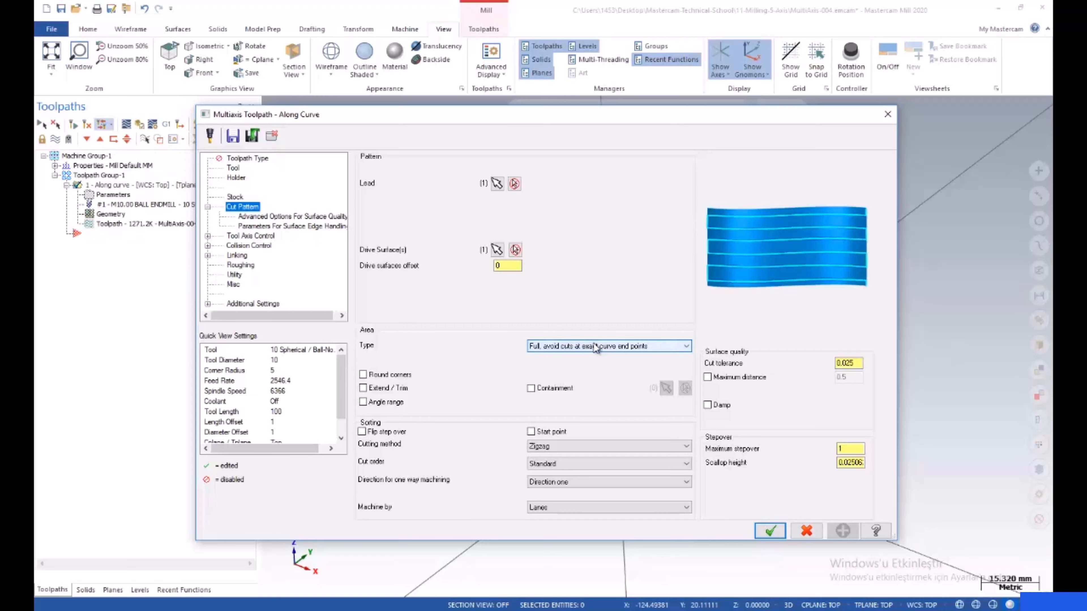
left_click(806, 531)
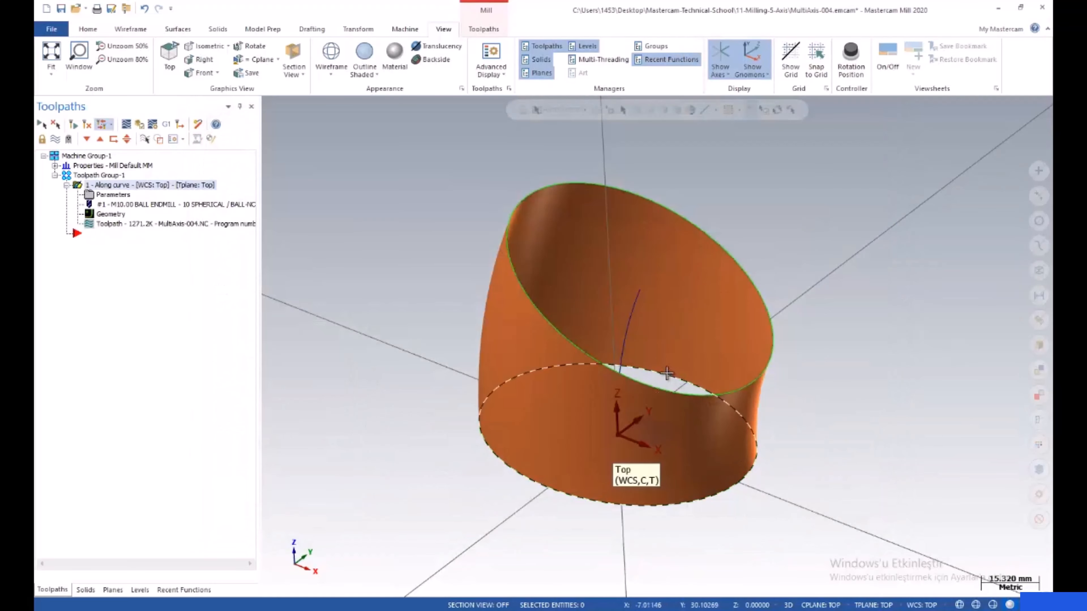
- Toggle the toolpath display, leaving it hidden, and show the swept surface in wireframe
left_click(56, 140)
left_click(56, 141)
left_click(56, 141)
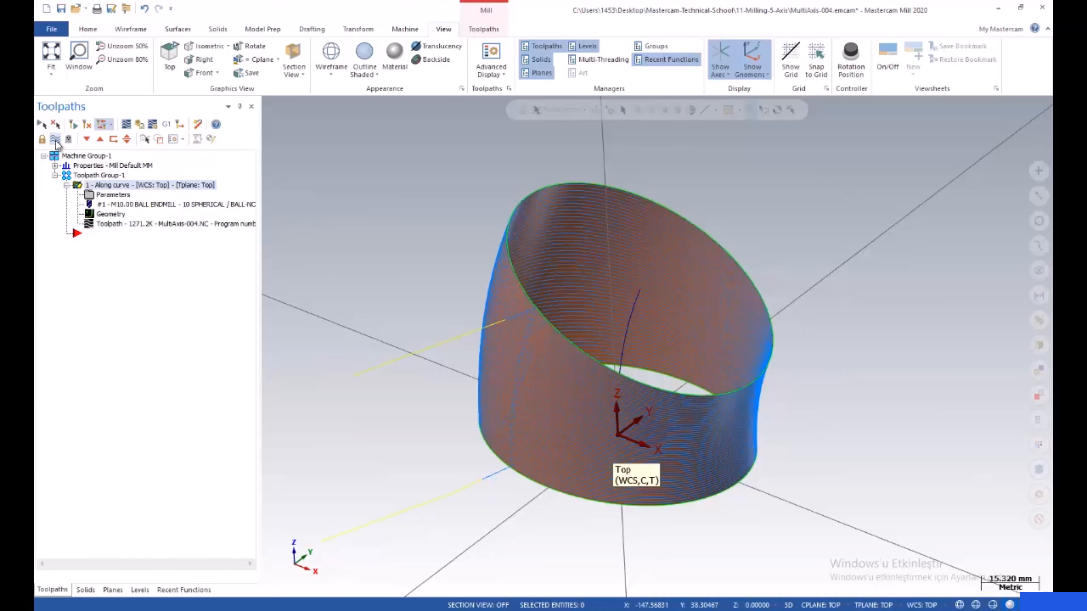
left_click(56, 142)
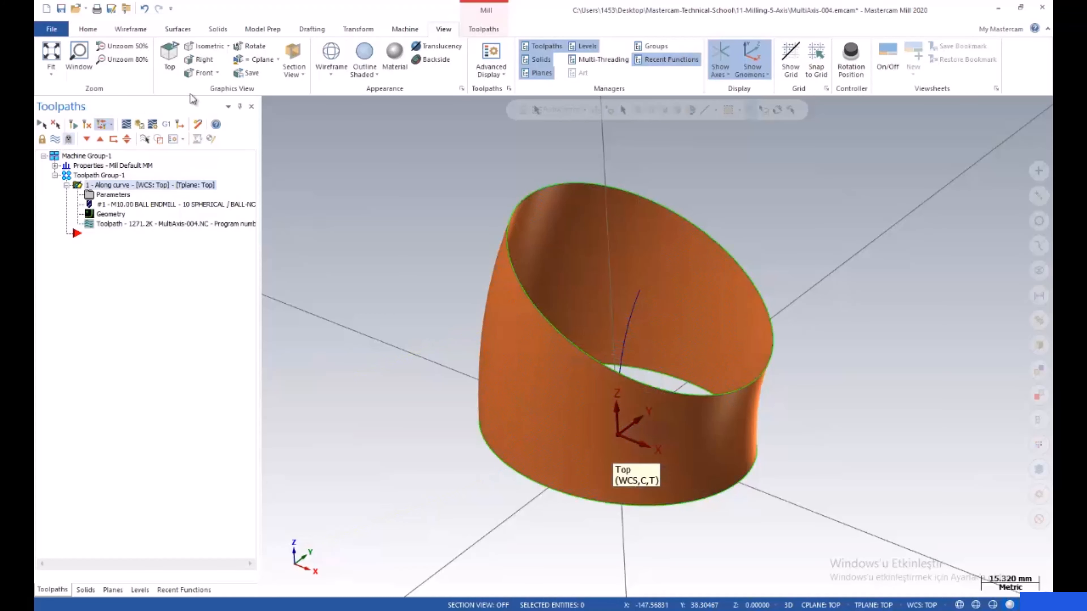
left_click(338, 59)
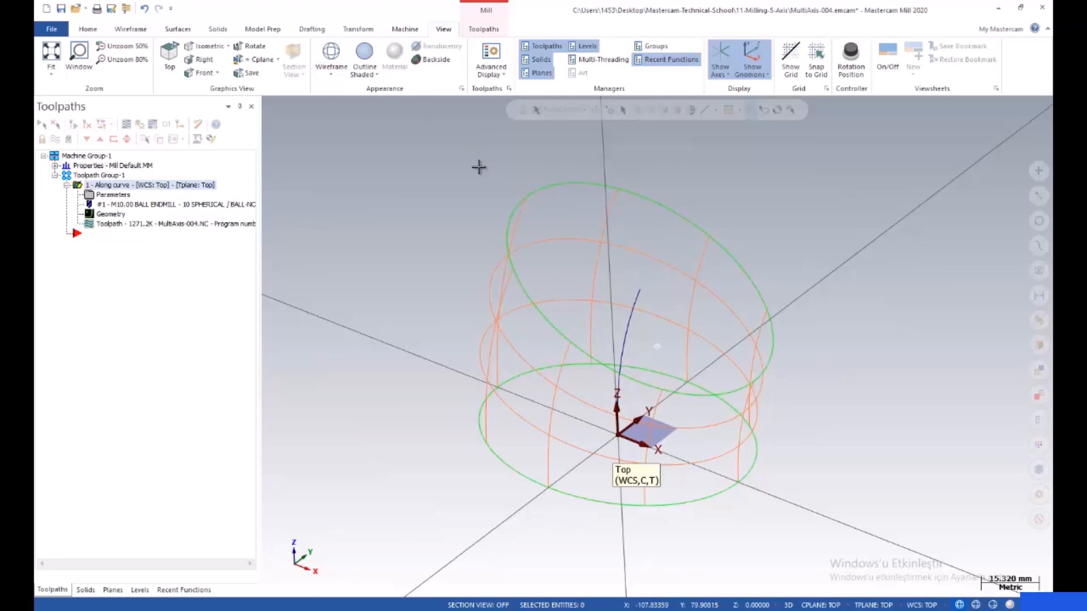
mouse_move(478, 168)
middle_mouse_down()
mouse_move(497, 260)
mouse_move(485, 178)
middle_mouse_up()
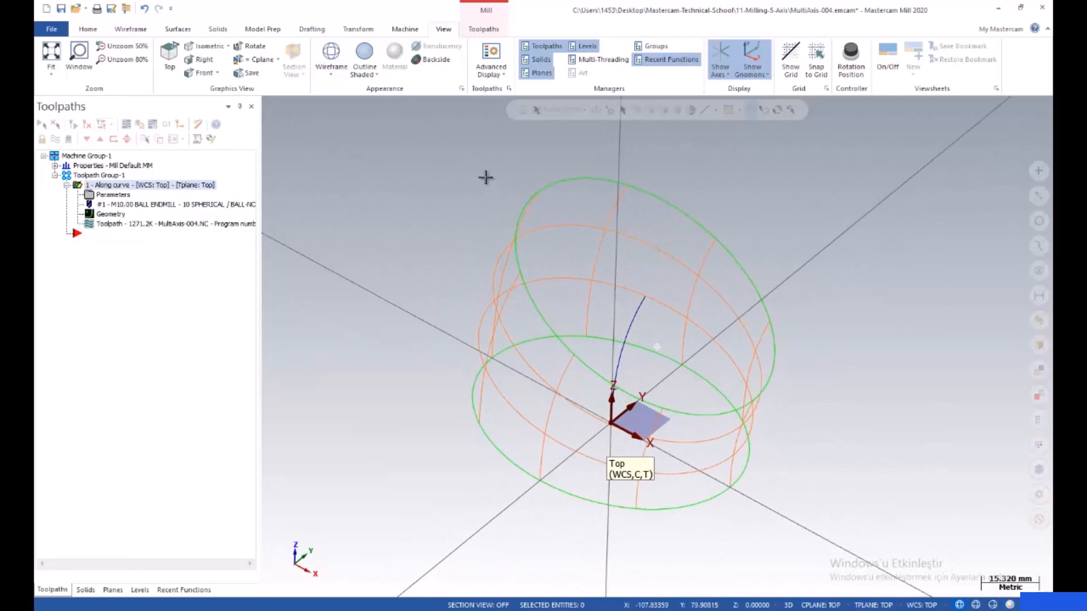
- Set the swept surface's normal toward Cplane -Z with normals shown, and accept the change
left_click(178, 31)
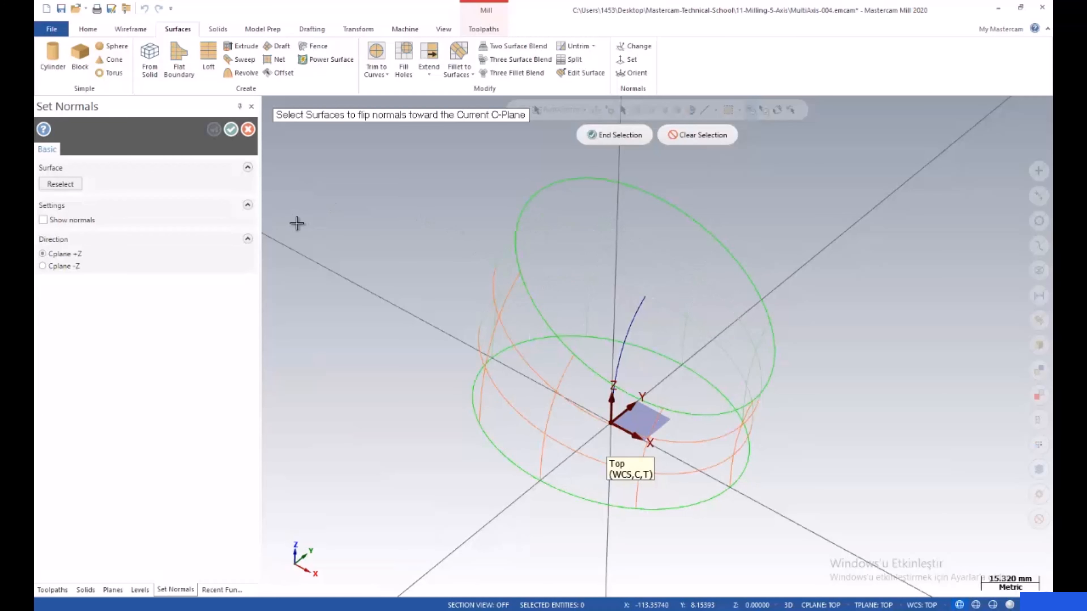
middle_click_drag(408, 214, 439, 211)
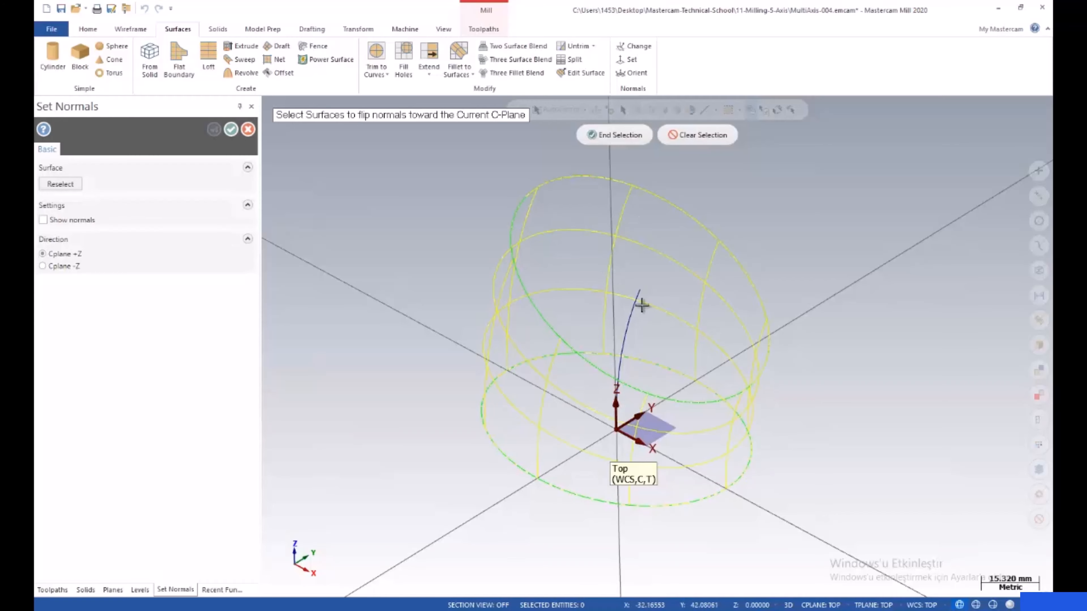
left_click(618, 135)
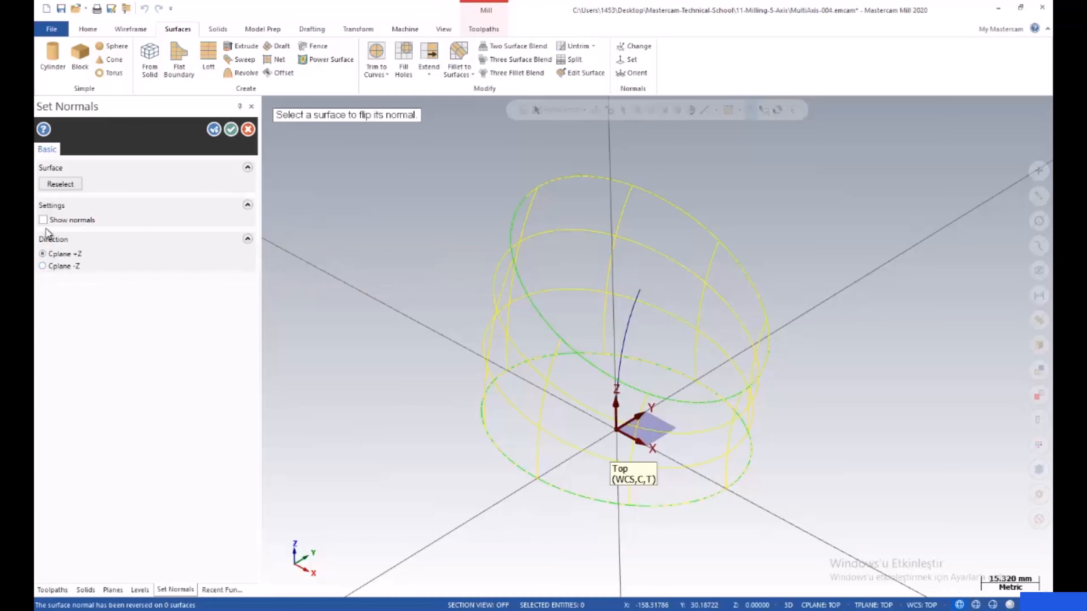
left_click(47, 220)
middle_click_drag(439, 274, 400, 268)
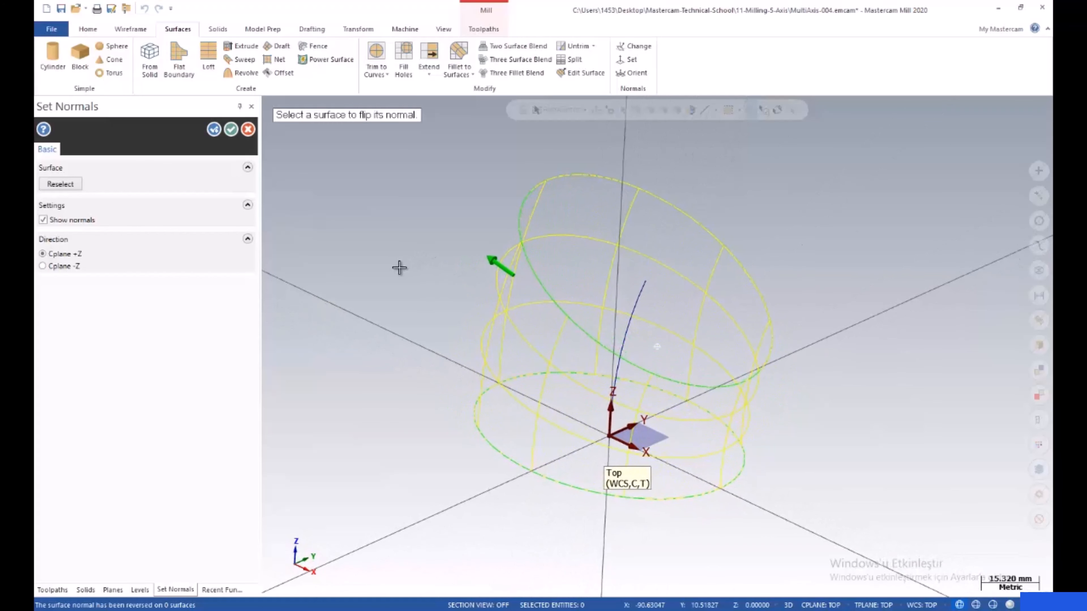
left_click(43, 266)
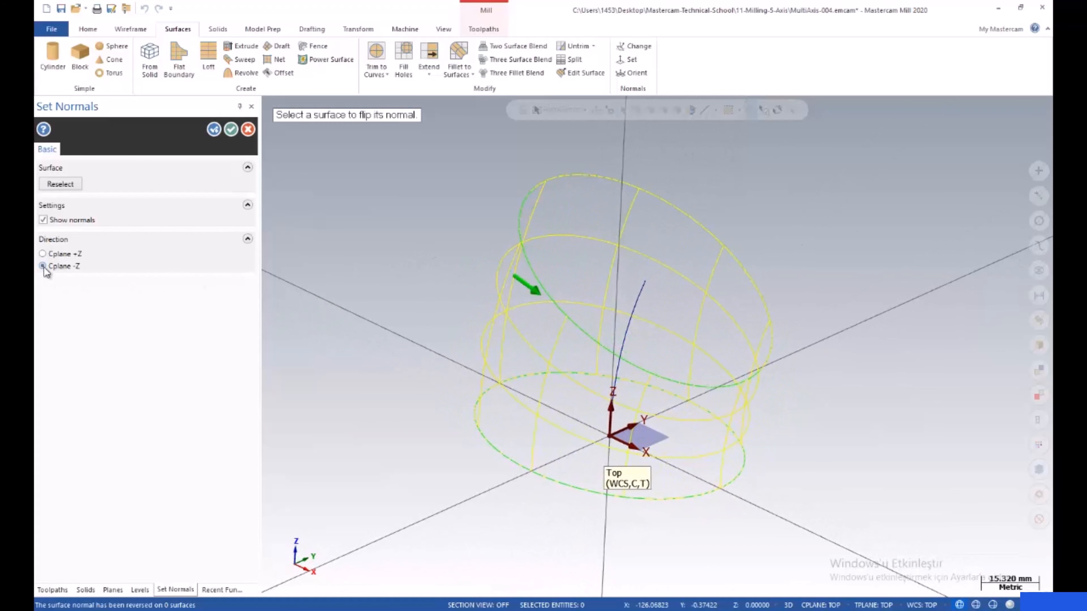
left_click(231, 129)
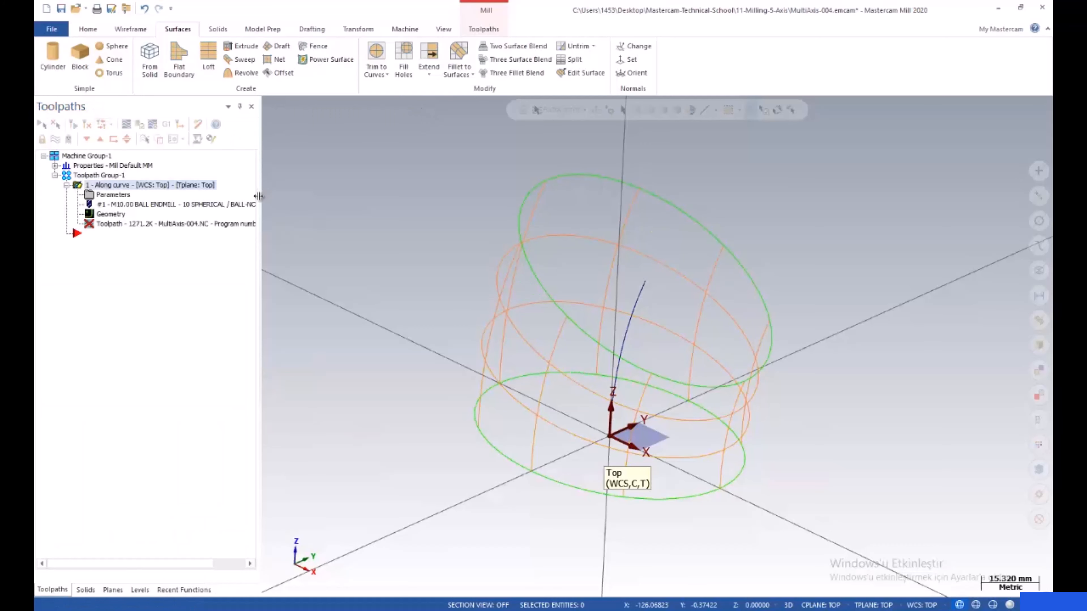
- Regenerate the Along Curve toolpath and inspect its display on the surface with the flipped normal
left_click(101, 124)
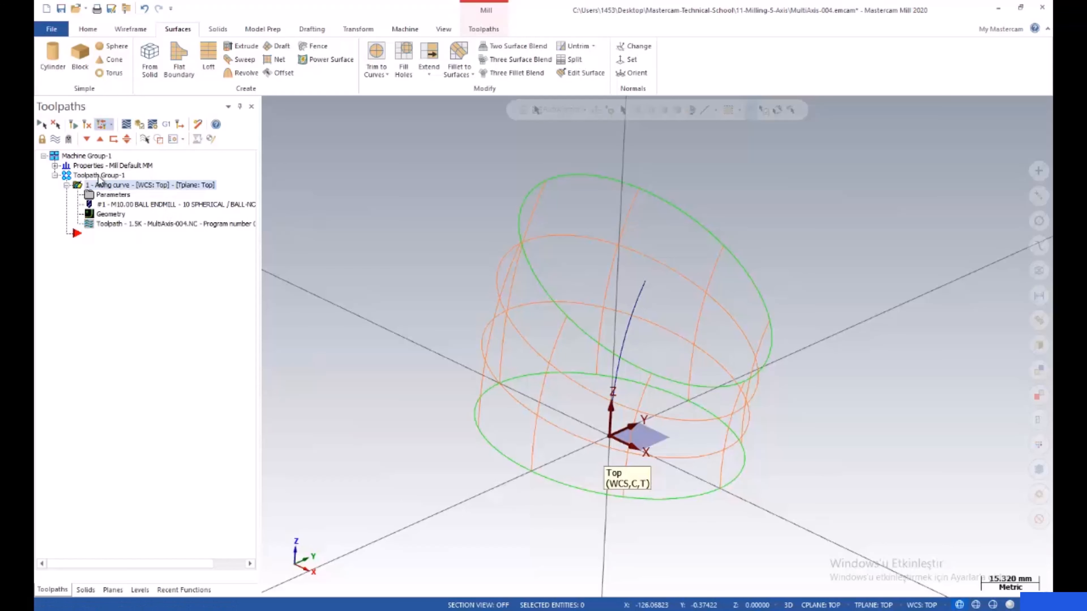
left_click(59, 143)
left_click(59, 143)
middle_click_drag(369, 192, 296, 208)
- Reopen the Along Curve parameters, and clear and reselect the swept surface as the cut pattern's drive surface
left_click(89, 196)
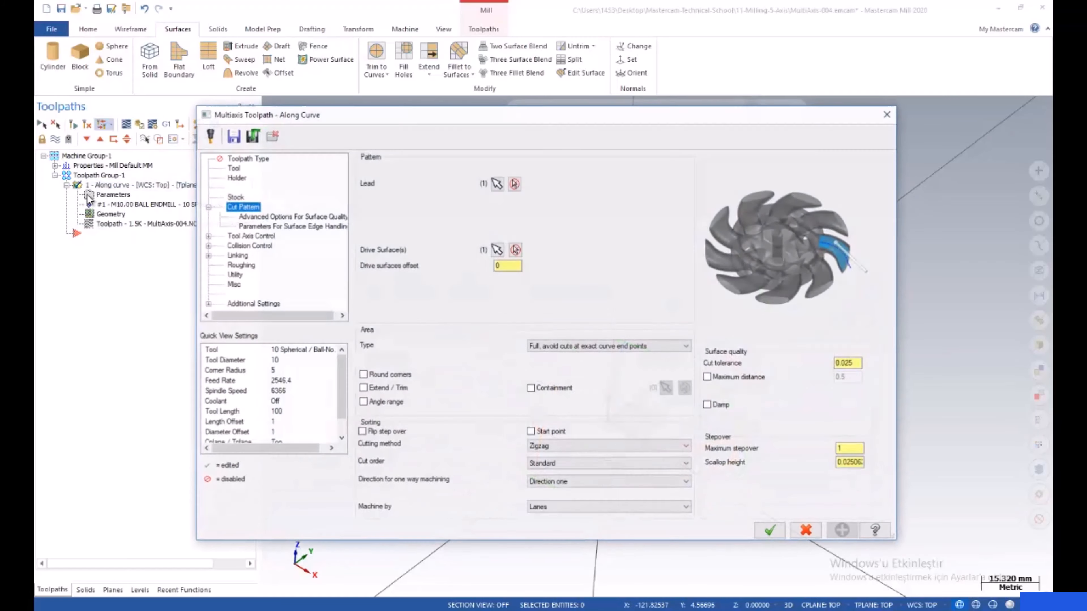
left_click(249, 236)
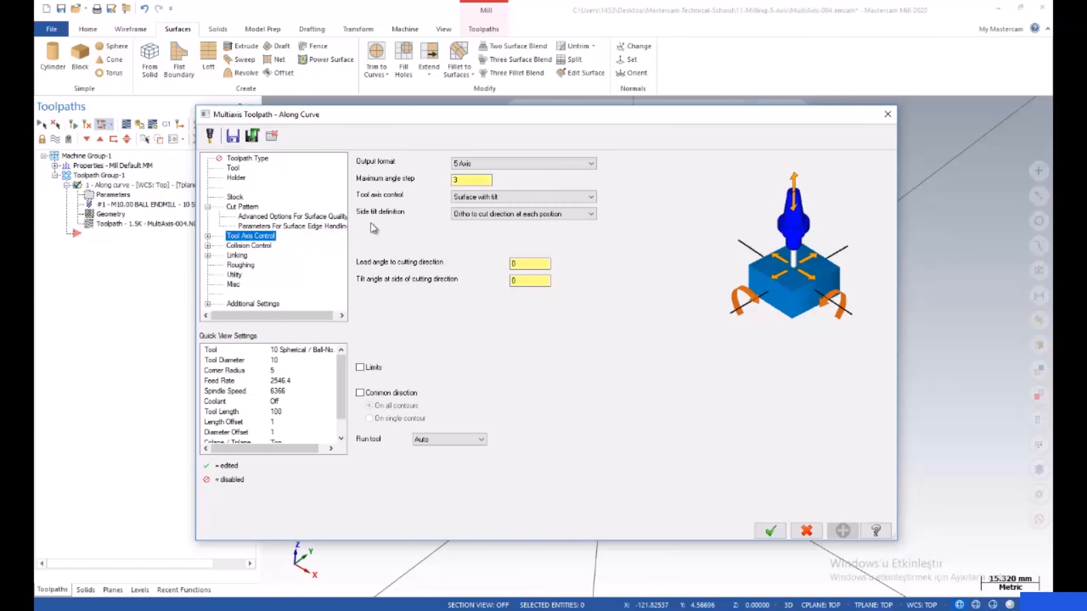
left_click(242, 207)
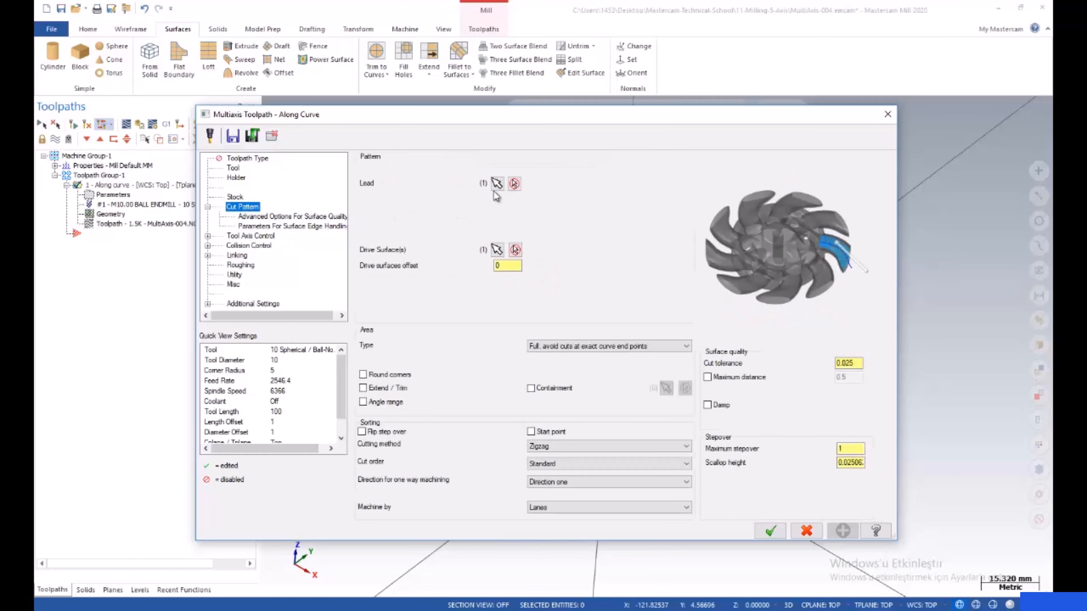
left_click(497, 250)
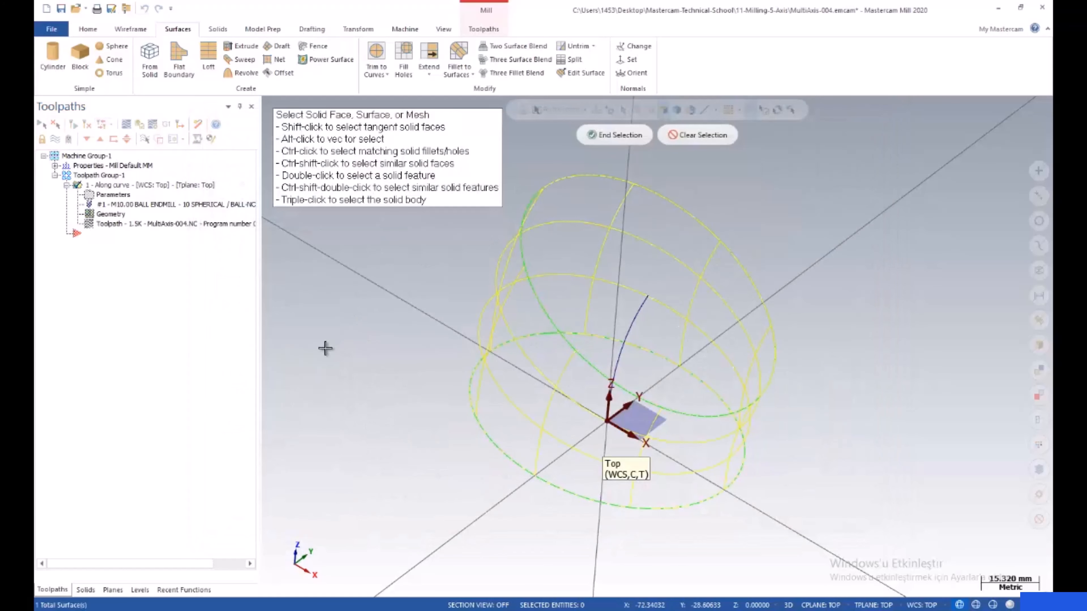
left_click(697, 135)
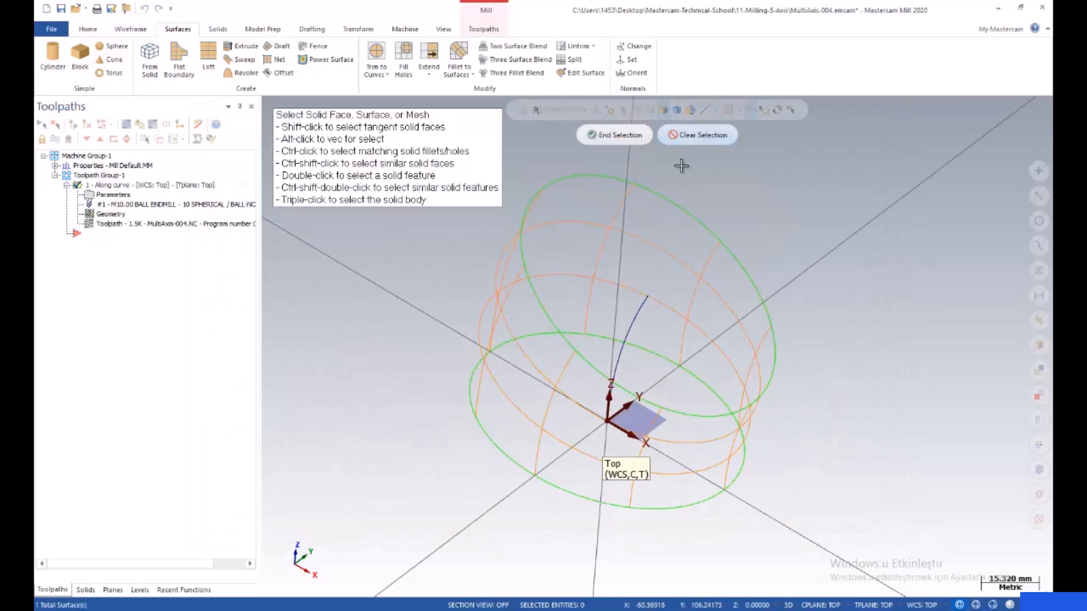
middle_click_drag(522, 246, 345, 323)
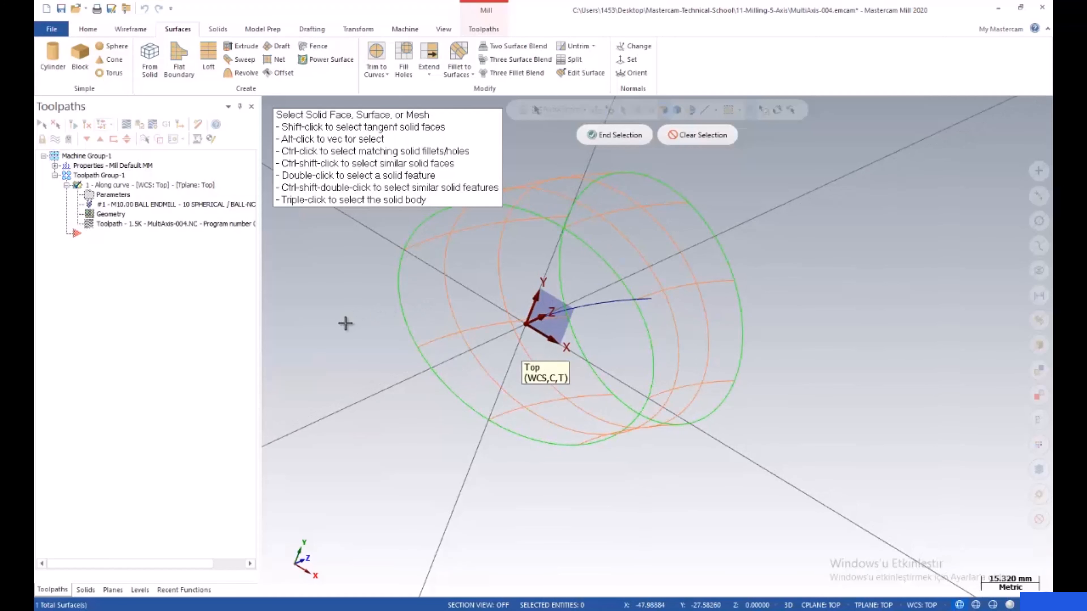
left_click(629, 210)
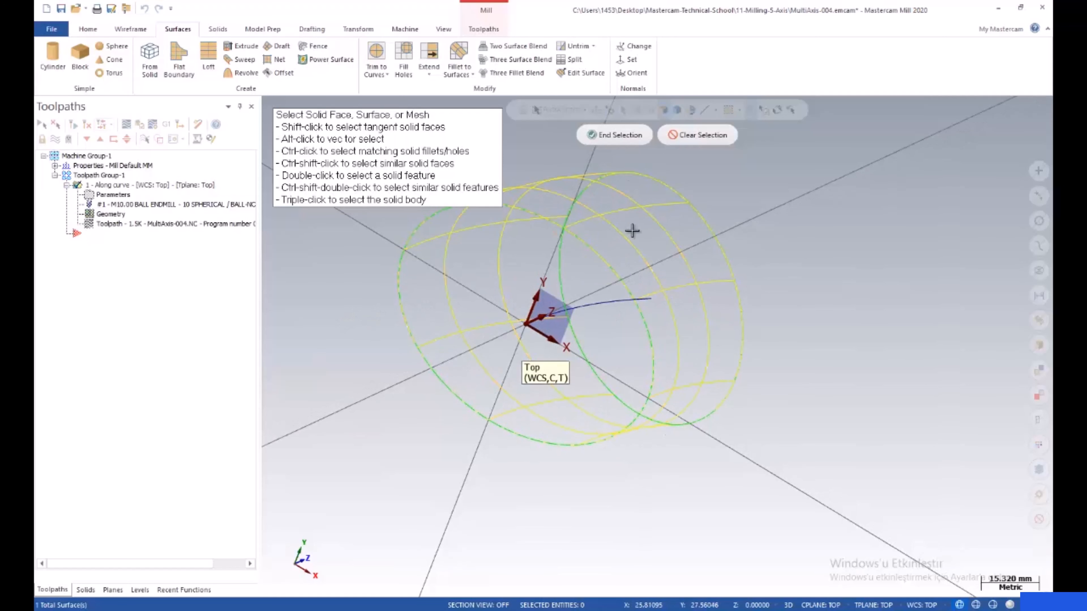
left_click(615, 135)
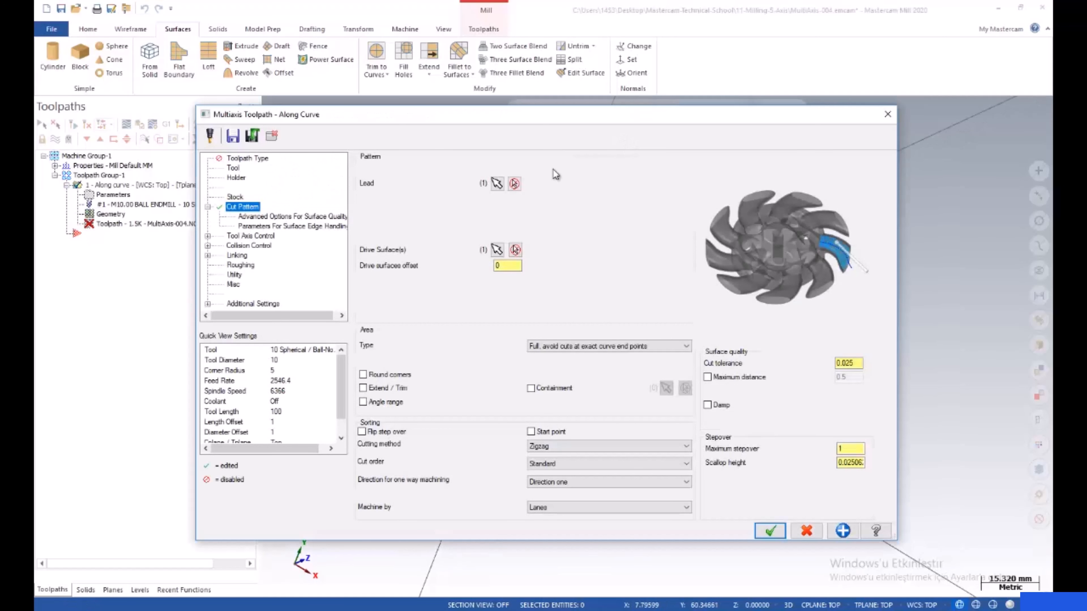
- Clear and pick the drive surface once more, and check the lead curve's chain
left_click(497, 250)
left_click(686, 141)
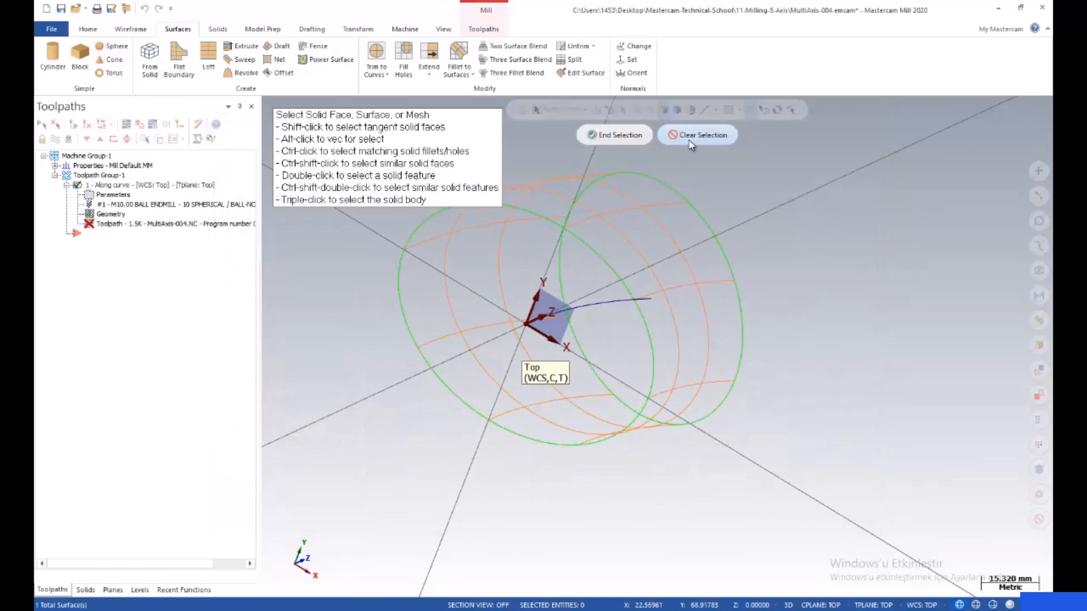
middle_click_drag(615, 273, 613, 225)
left_click(613, 226)
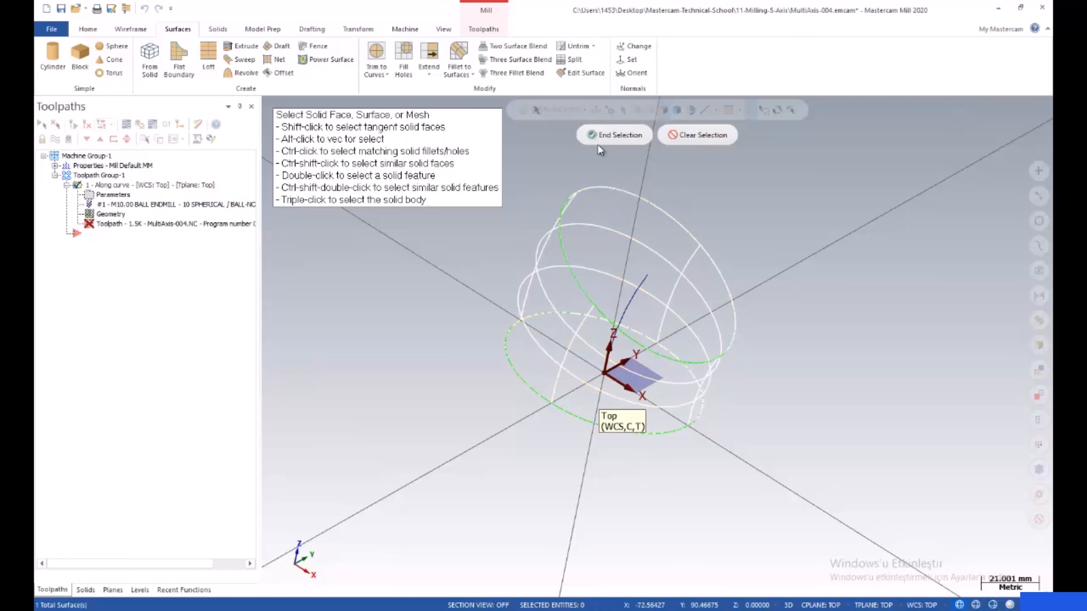
left_click(614, 135)
left_click(496, 184)
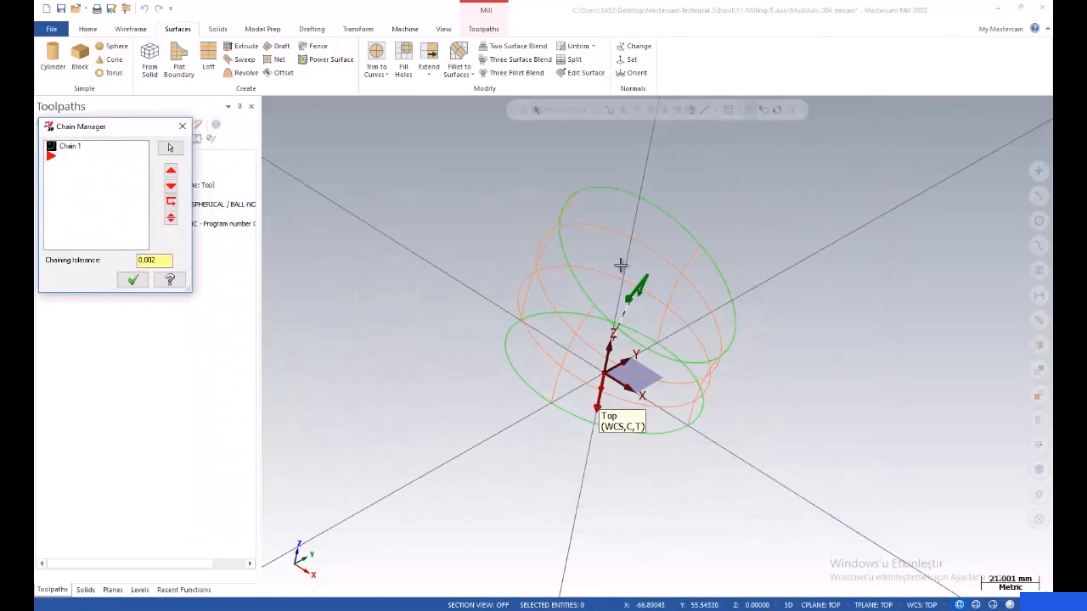
left_click(142, 287)
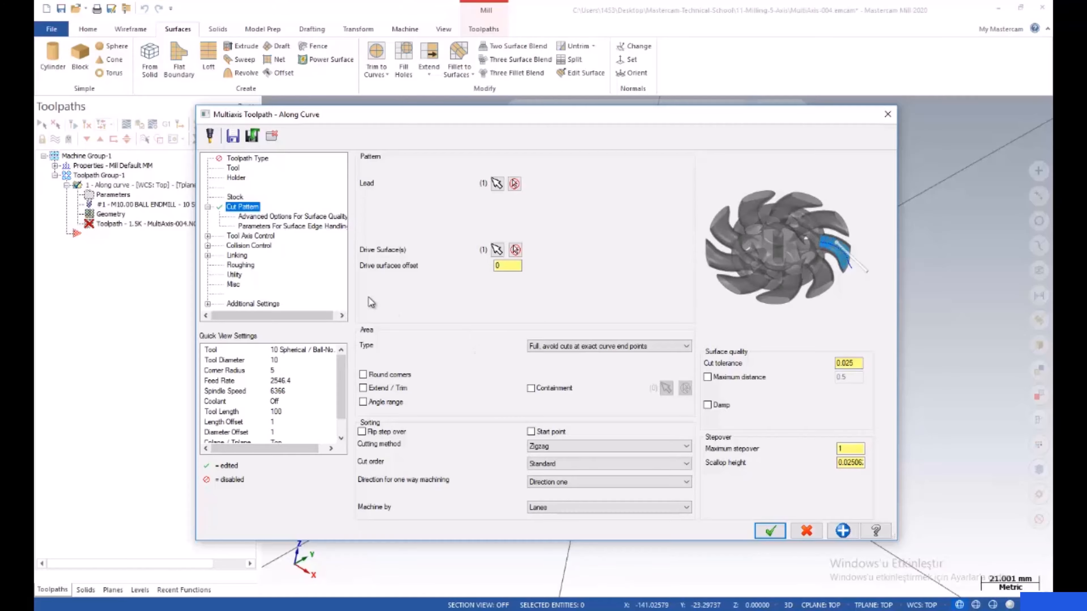
- Set the 5 Axis tool axis control to Angle towards tilt axis with tilt angle 10 about the Z-axis, and regenerate and inspect the toolpath
left_click(261, 236)
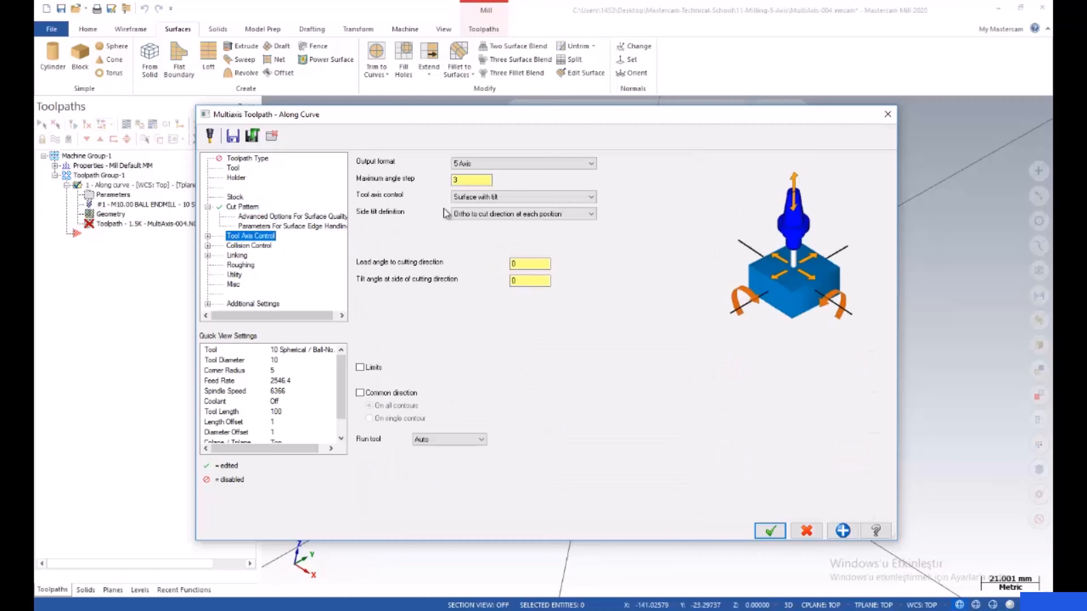
left_click(481, 165)
left_click(475, 190)
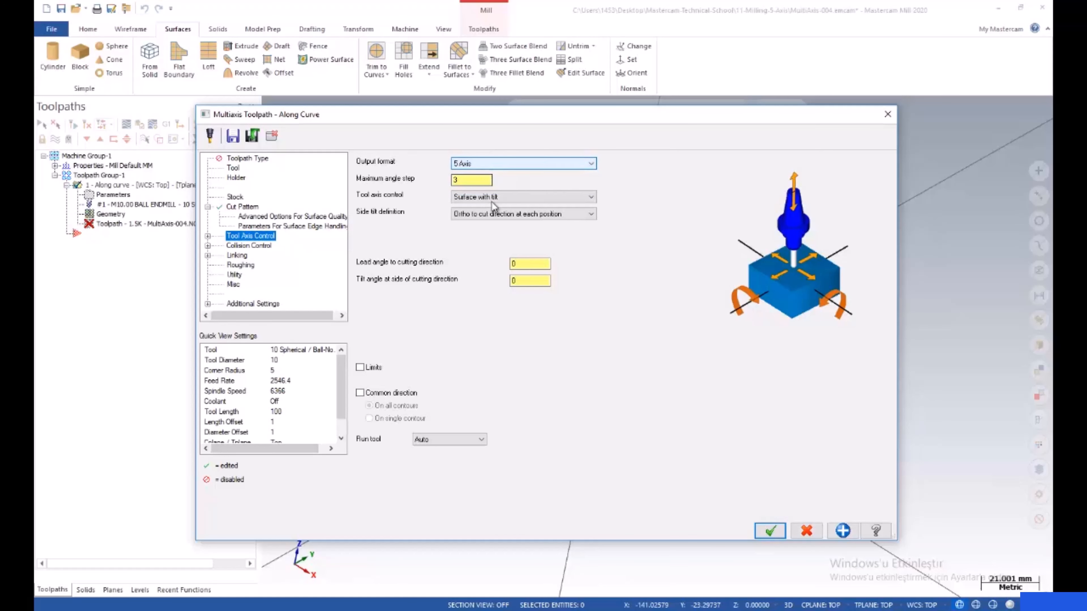
left_click(499, 198)
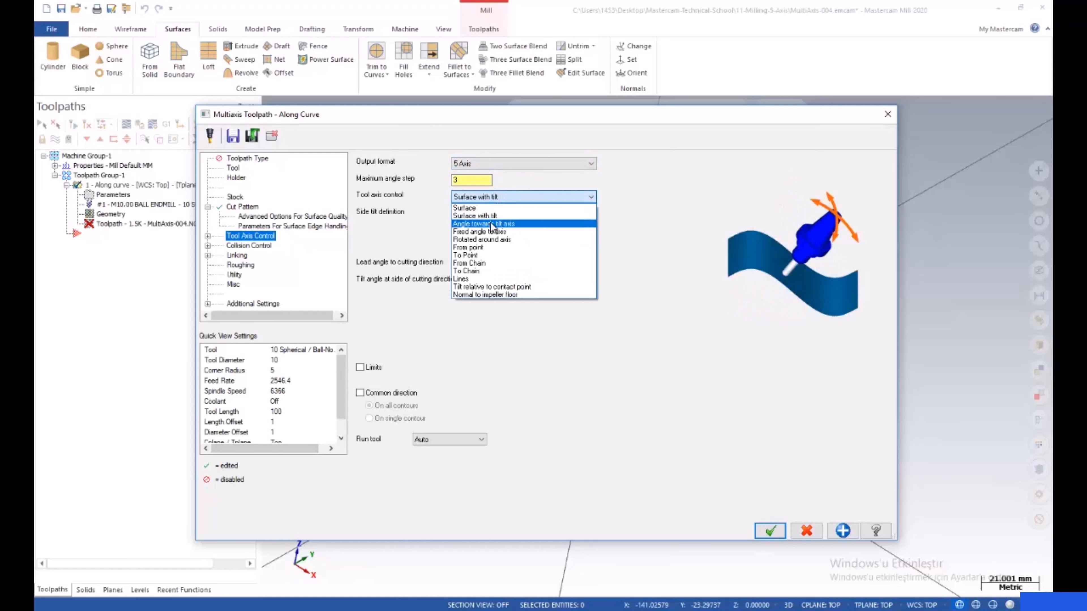
left_click(491, 224)
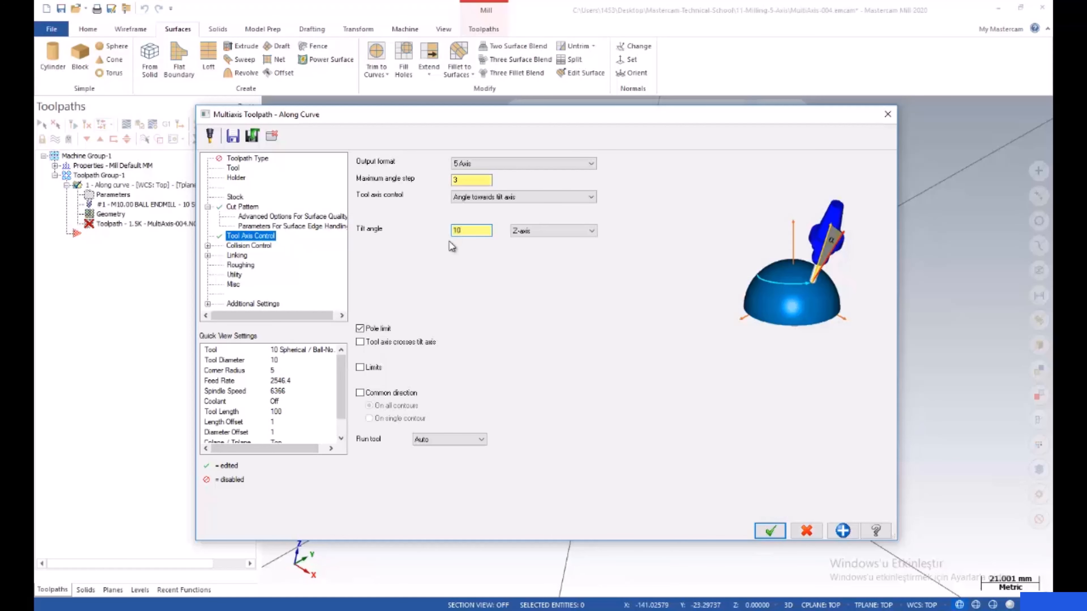
left_click(771, 531)
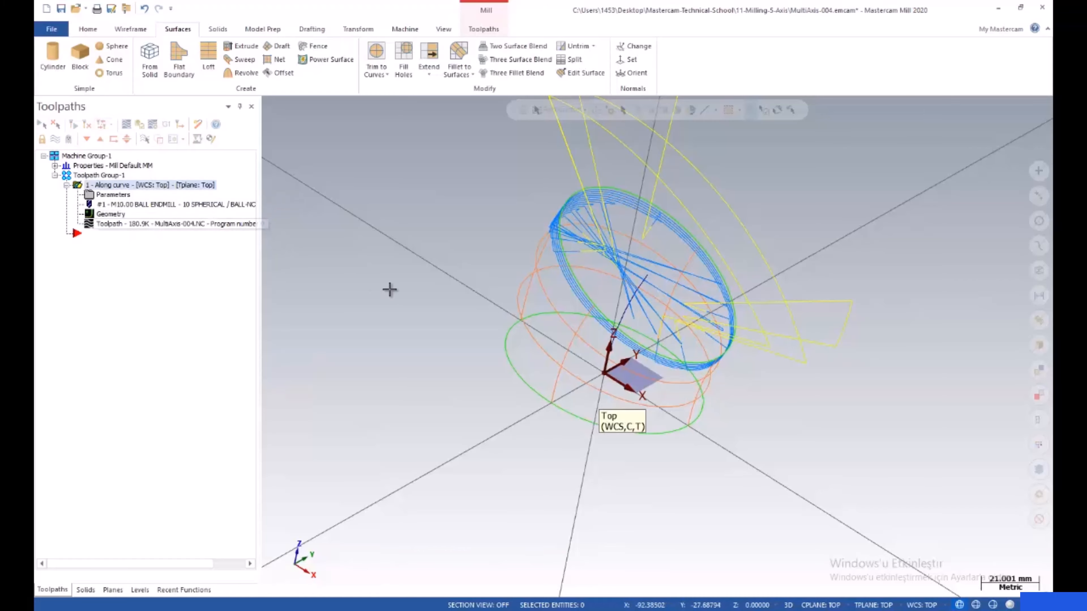
scroll(406, 295, "down", 3)
middle_click_drag(534, 253, 505, 252)
scroll(562, 198, "up", 2)
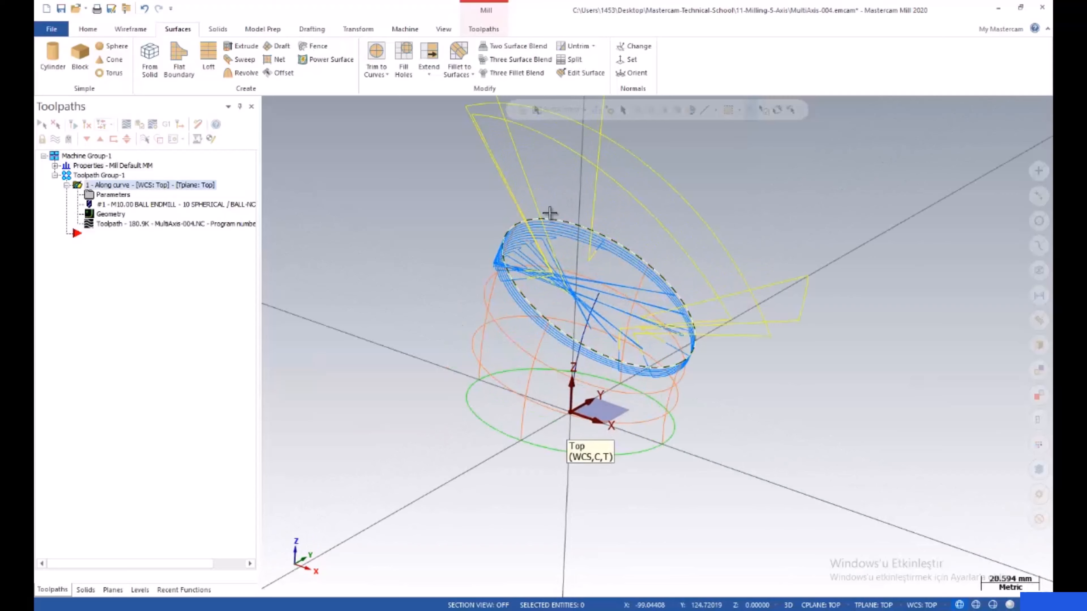
- Hide the Along Curve toolpath display so only the swept surface and its curves are shown
scroll(533, 214, "down", 2)
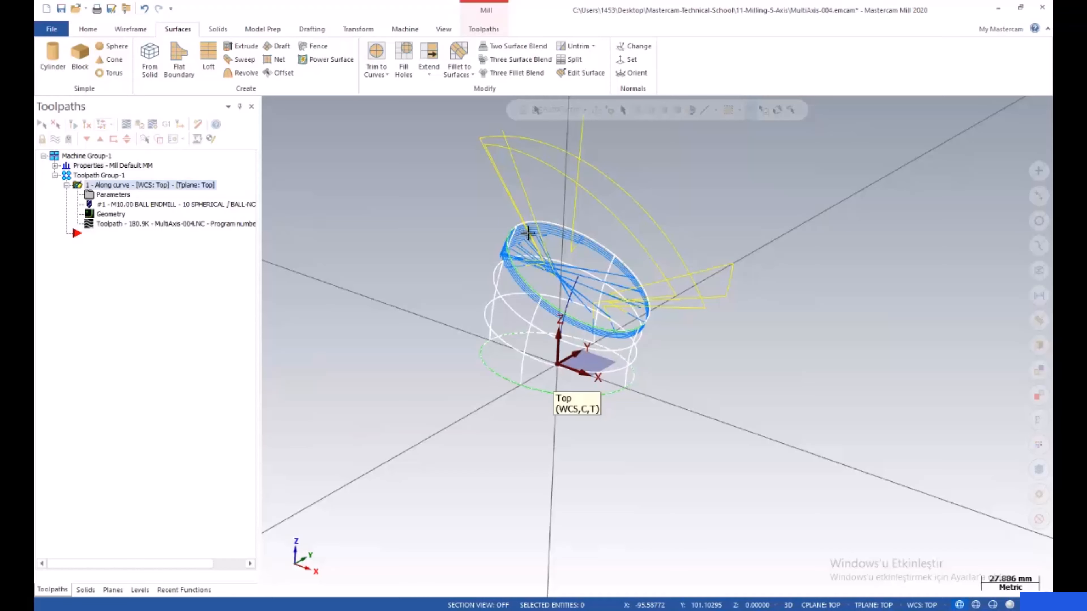
middle_click_drag(528, 234, 384, 224)
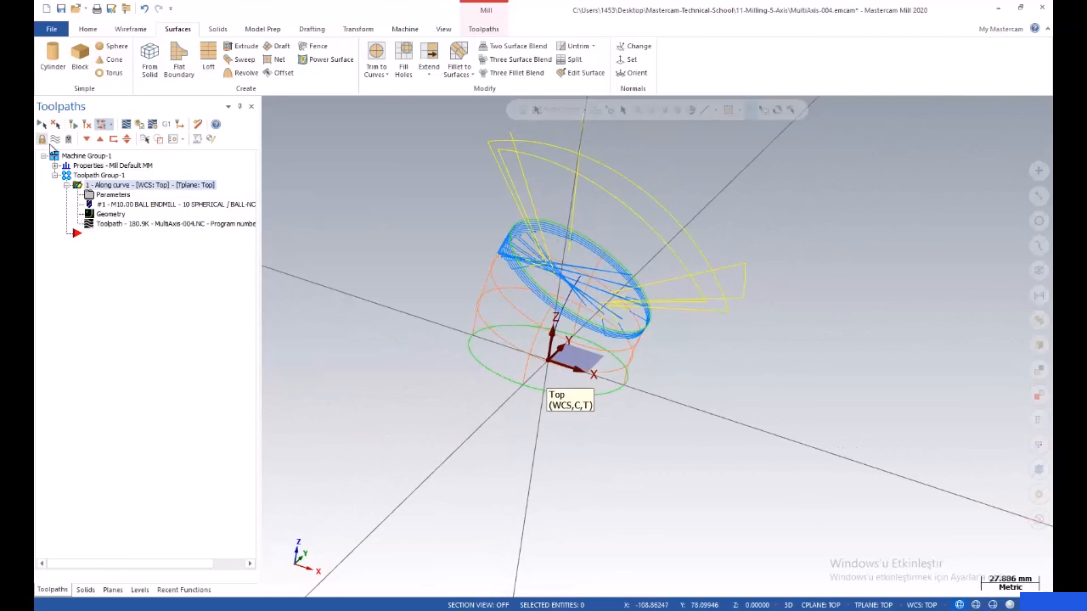
left_click(56, 139)
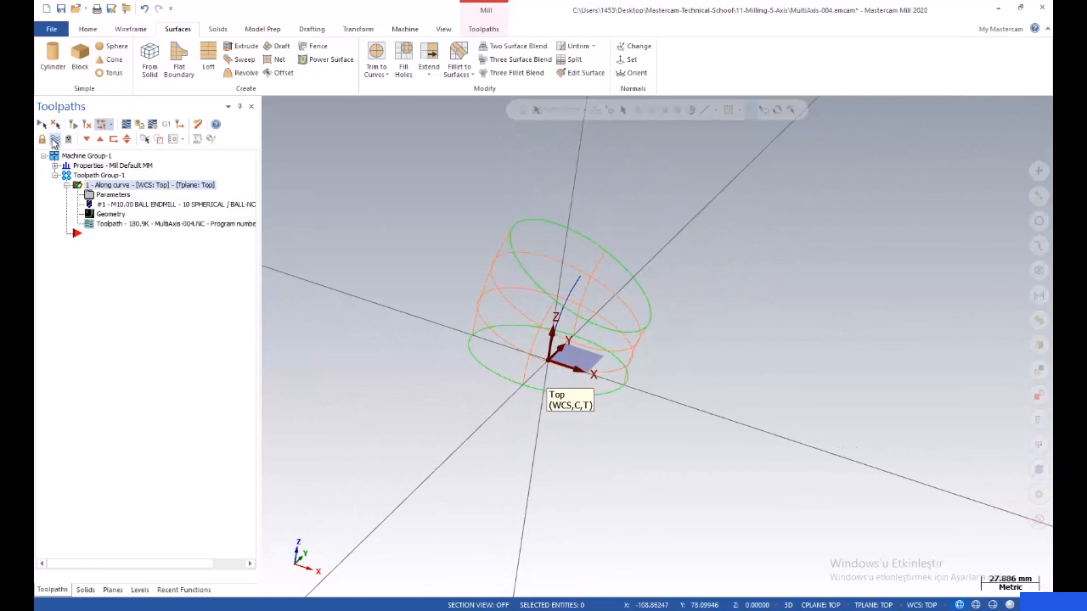
middle_click_drag(436, 235, 415, 264)
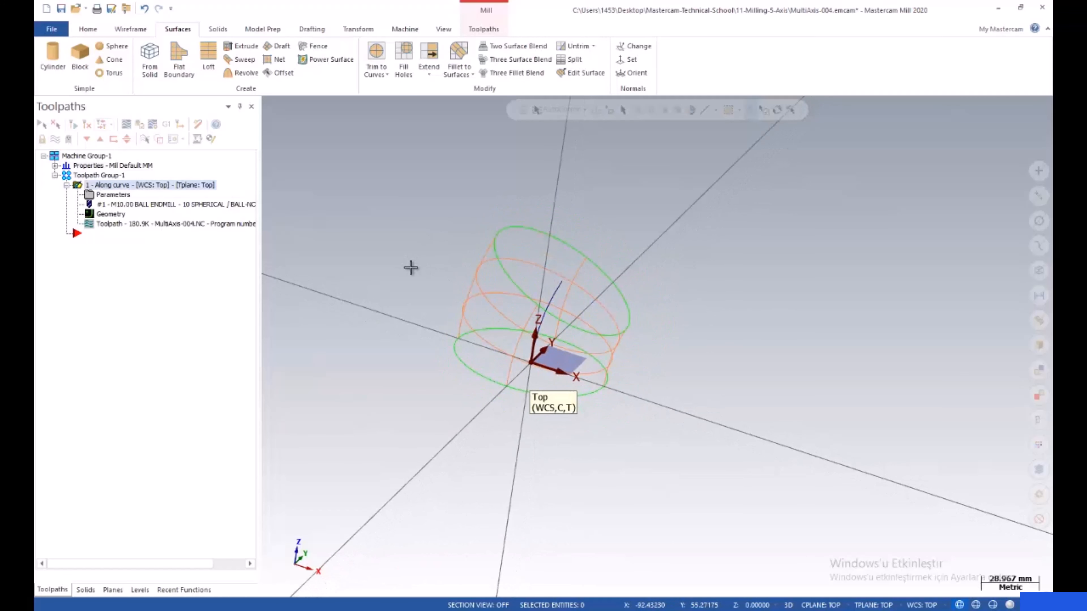
middle_click_drag(589, 357, 528, 293)
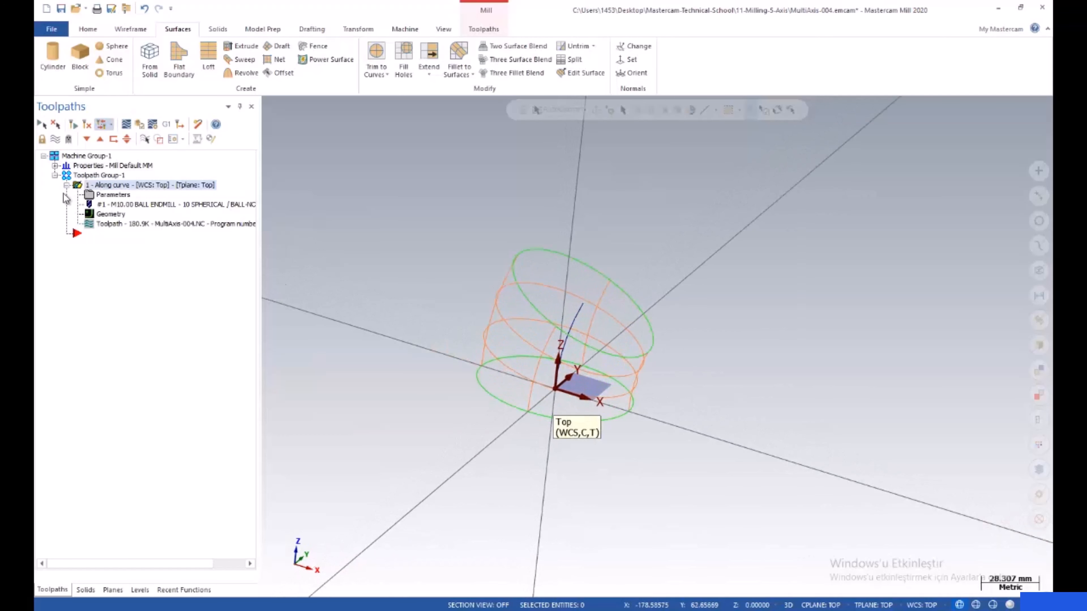
- Reopen the Along Curve parameters and try the tool axis controls Rotated around axis, From point, To Point and To Chain
left_click(89, 196)
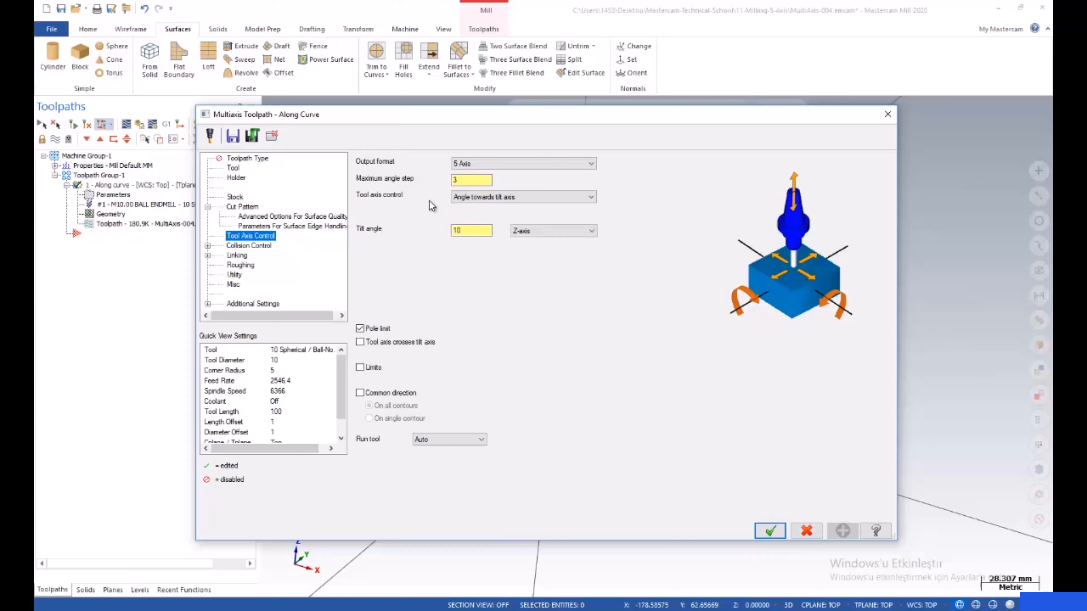
left_click(457, 180)
left_click(482, 196)
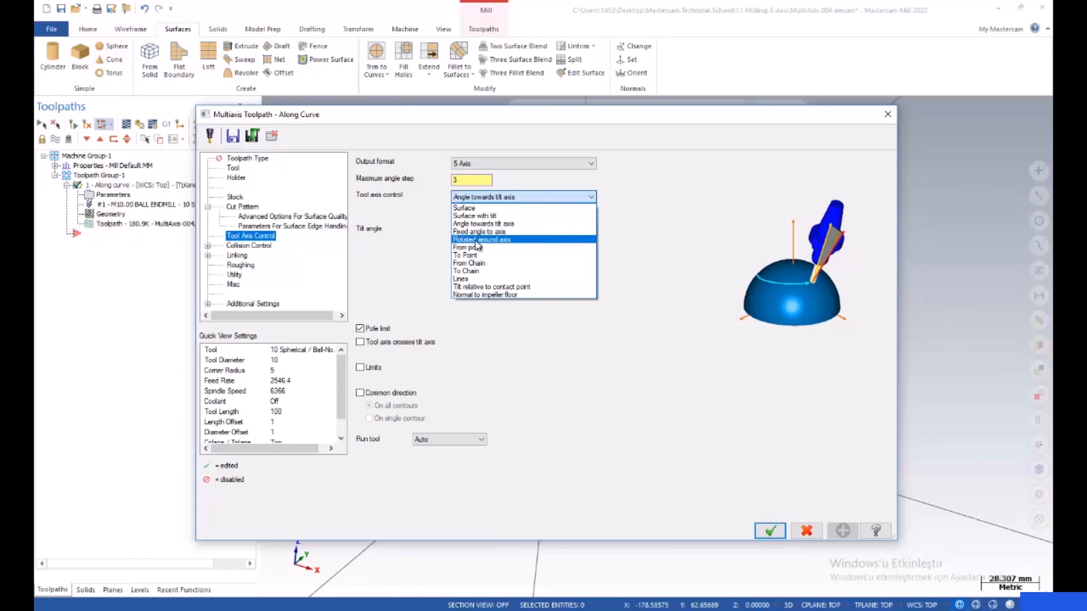
left_click(476, 240)
left_click(492, 197)
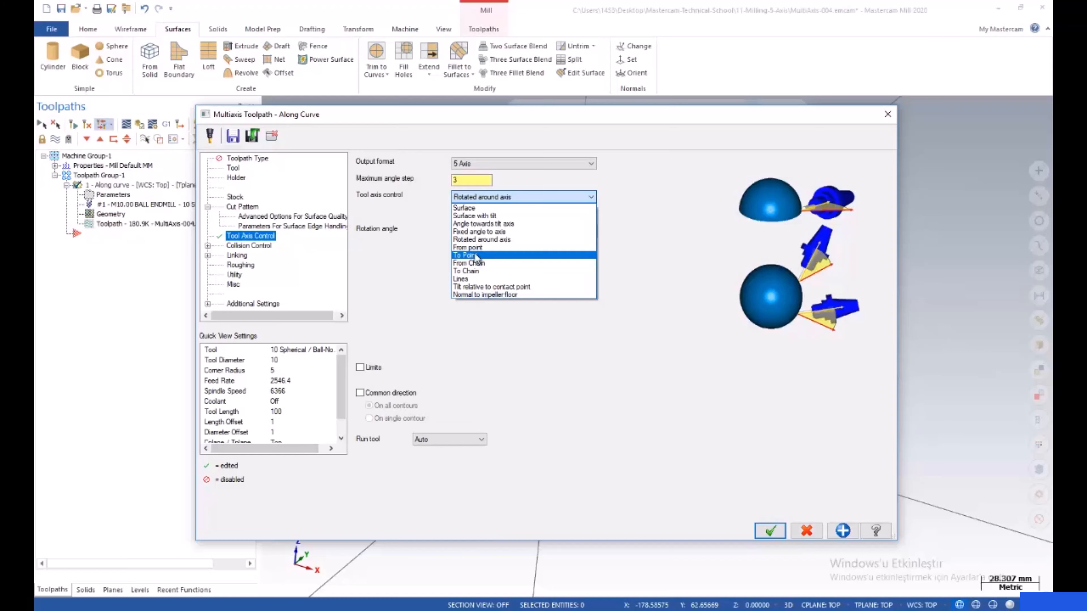
left_click(477, 248)
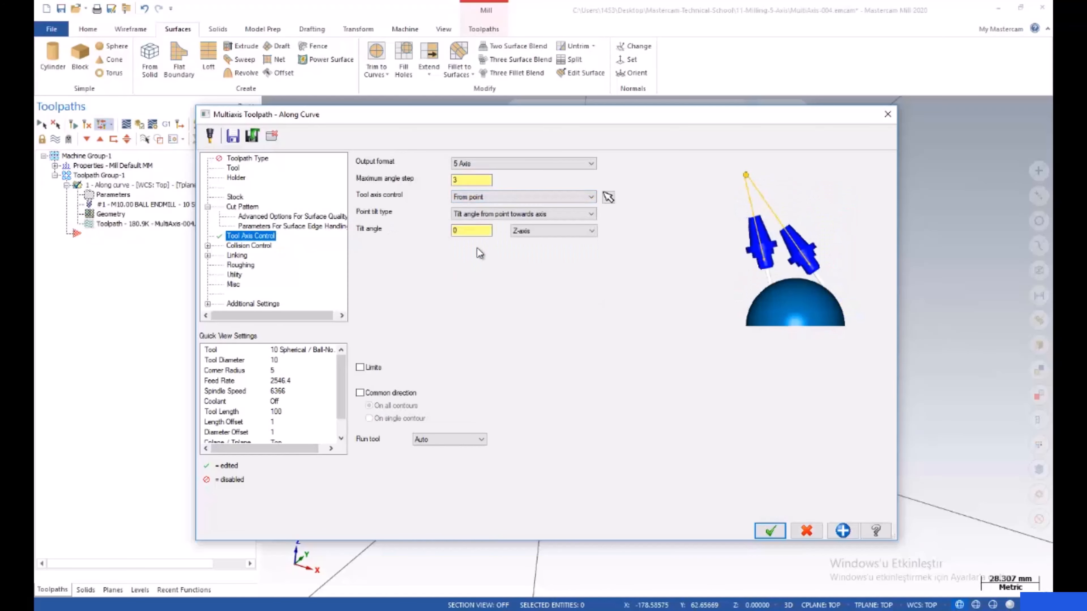
left_click(488, 198)
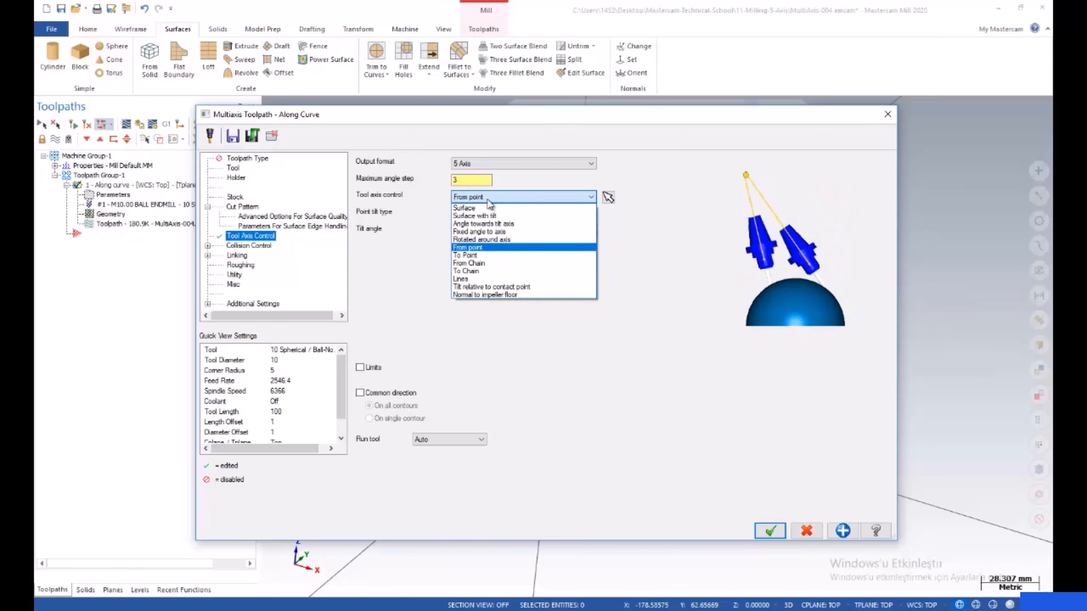
left_click(471, 255)
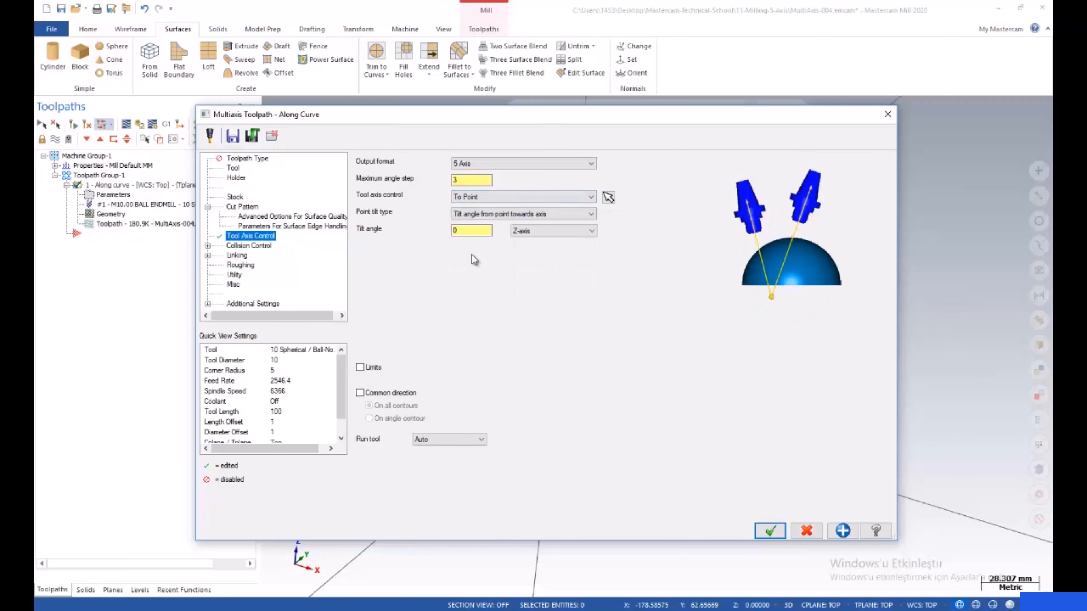
left_click(483, 197)
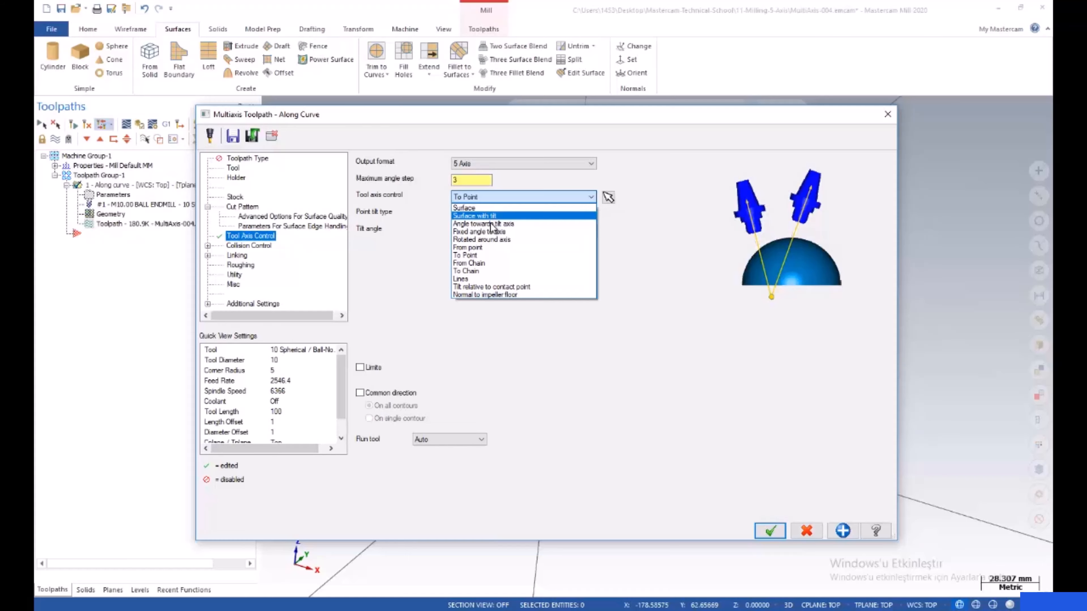
left_click(482, 272)
- Set the tool axis control to From Chain with the Angle from curve tilt type, and close the parameters without a tilt curve
left_click(487, 196)
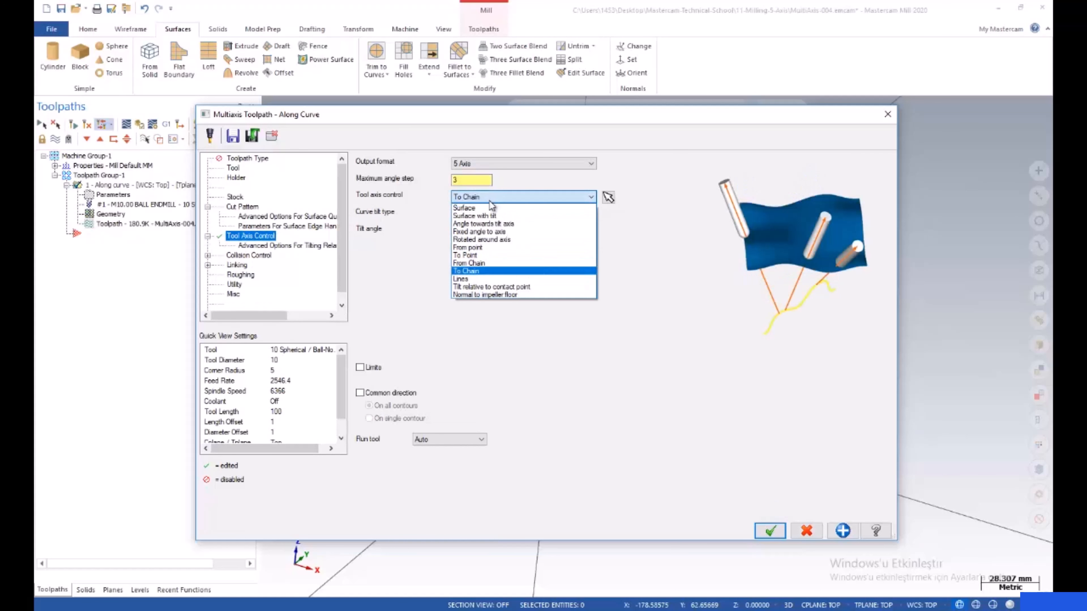
left_click(480, 266)
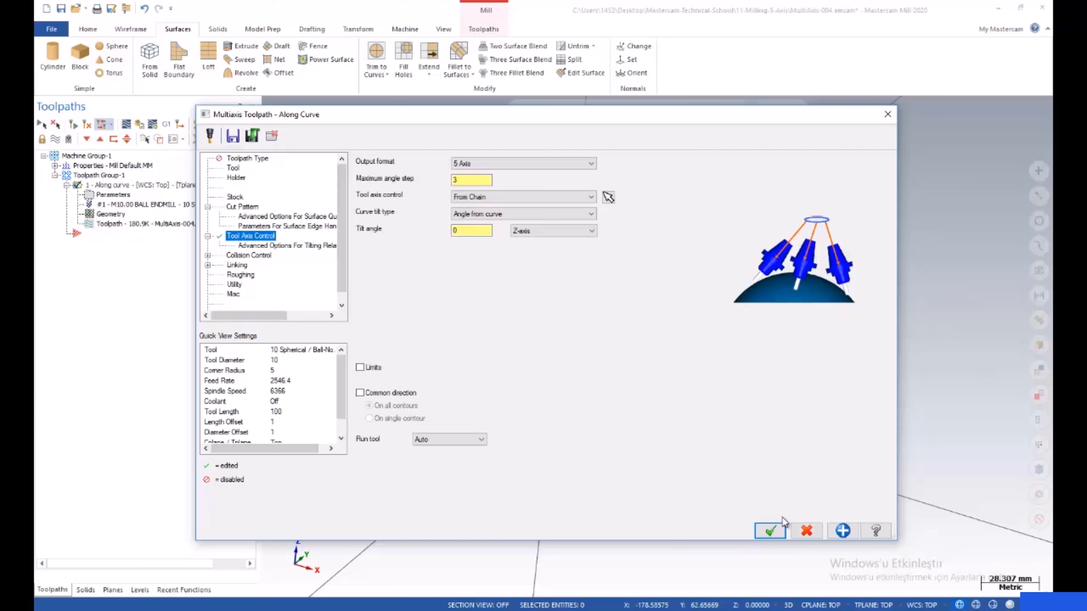
left_click(466, 231)
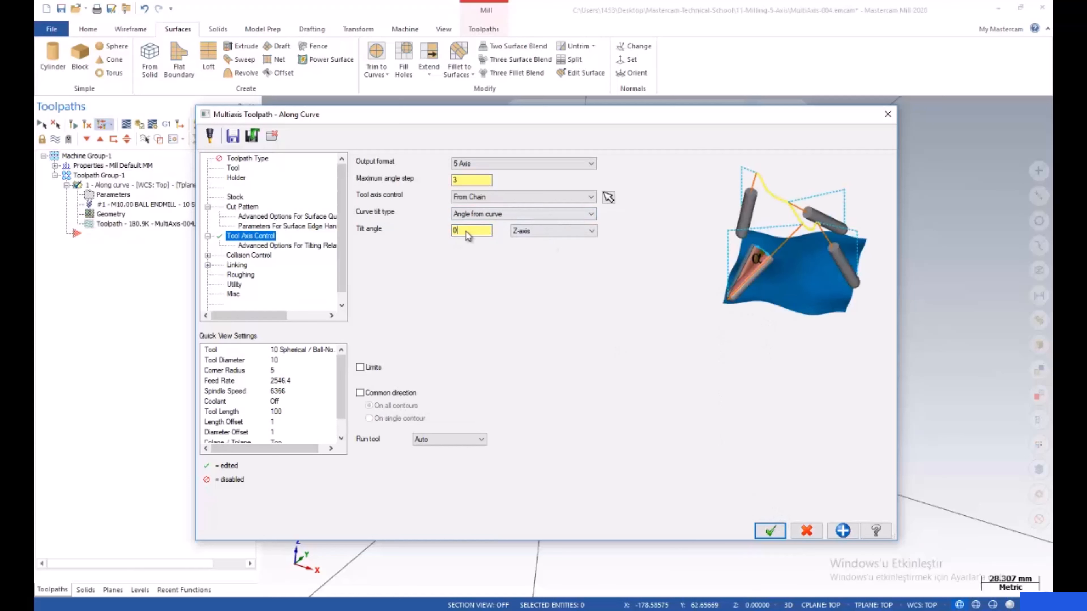
left_click(769, 532)
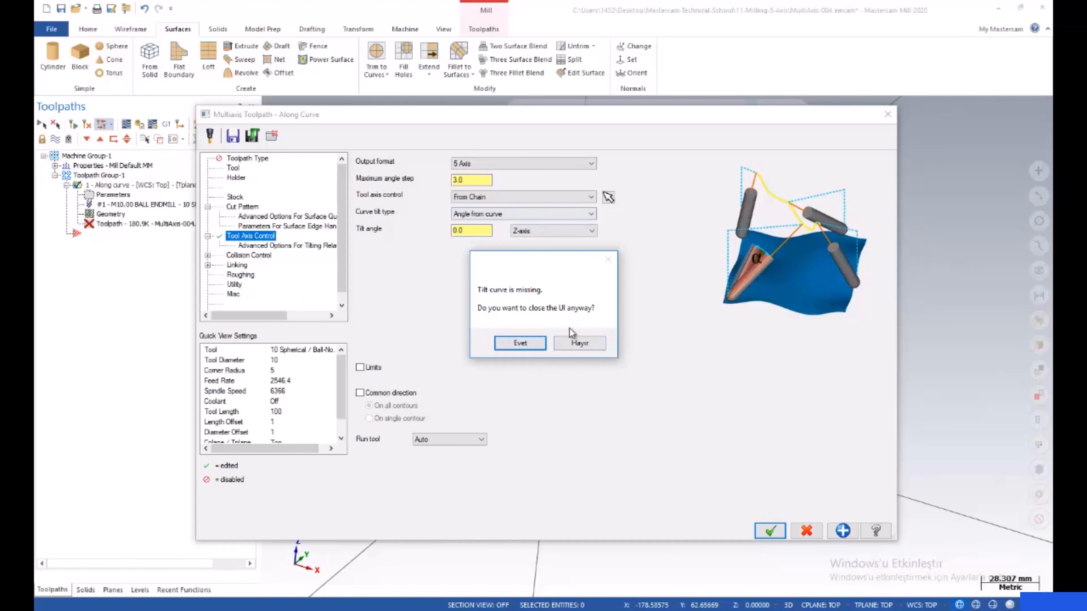
key("Return")
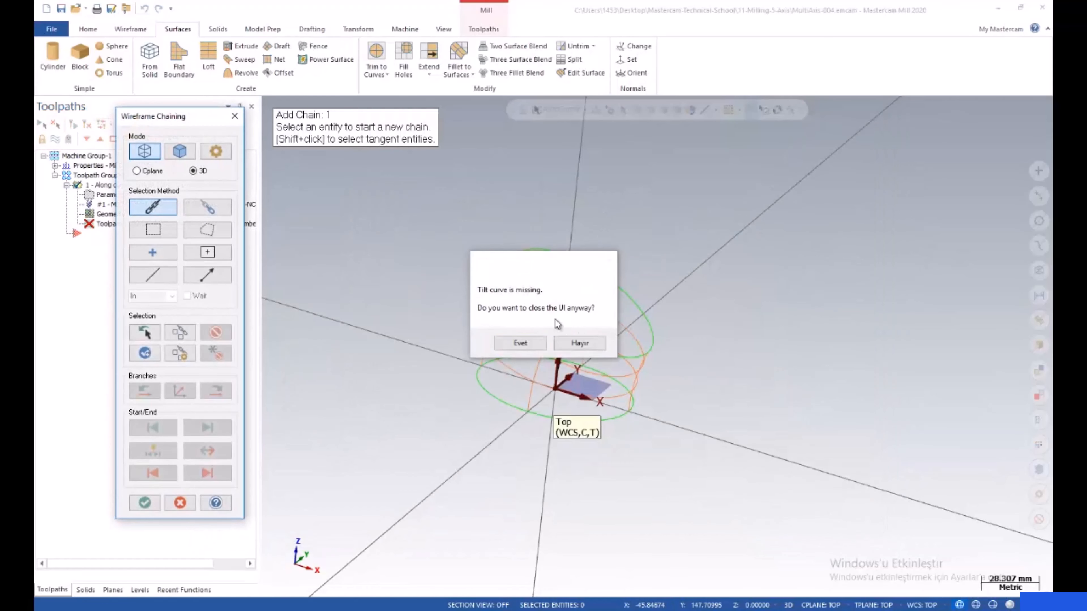
left_click(520, 343)
- Chain the closed curve along the swept surface's upper edge, reverse its direction and accept the chain
left_click(525, 248)
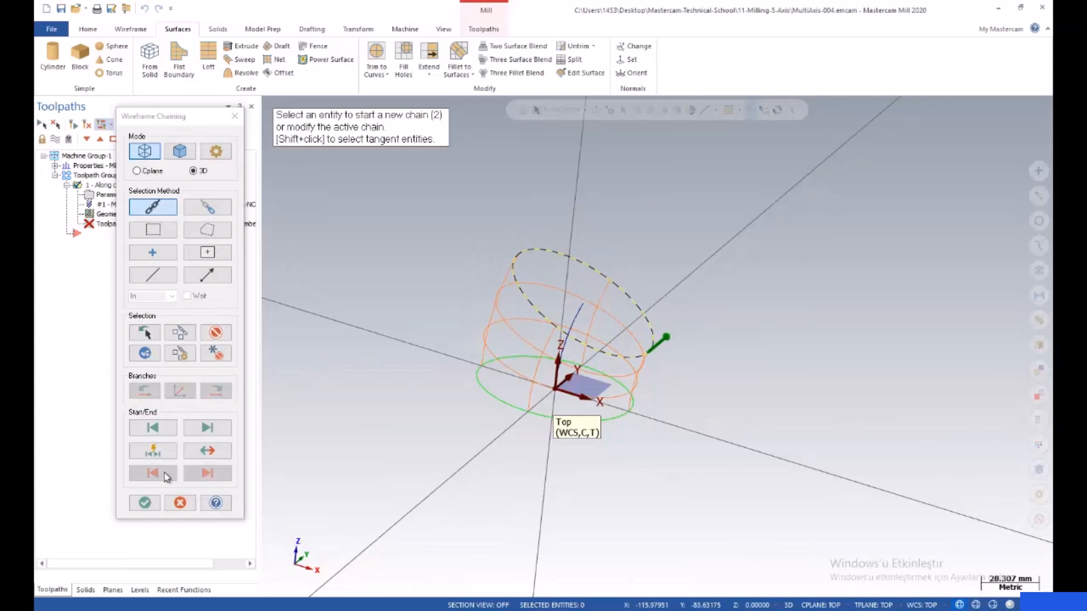
left_click(200, 432)
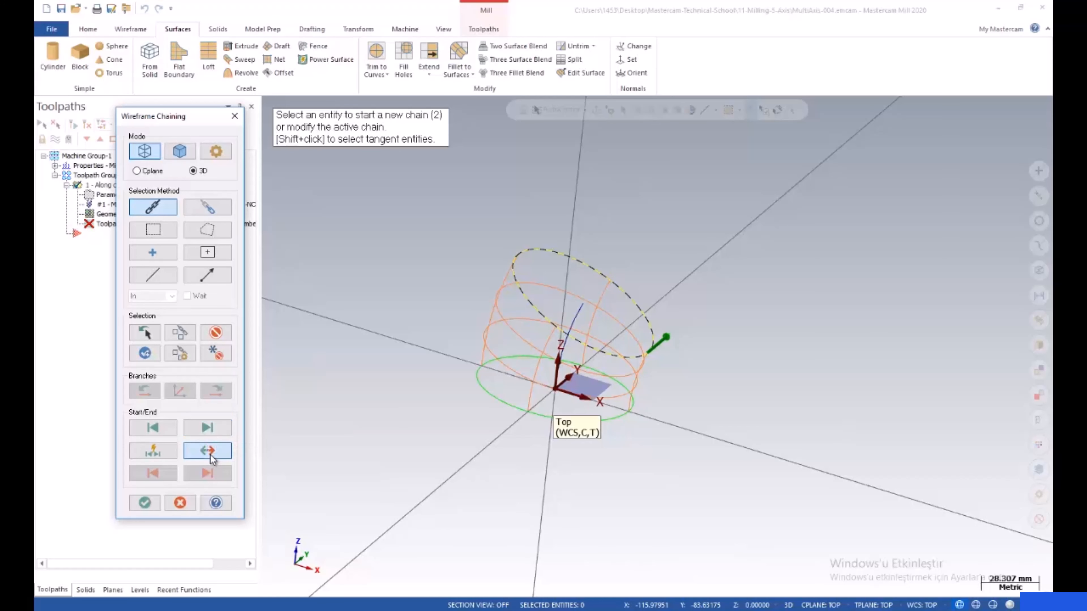
left_click(210, 453)
left_click(145, 503)
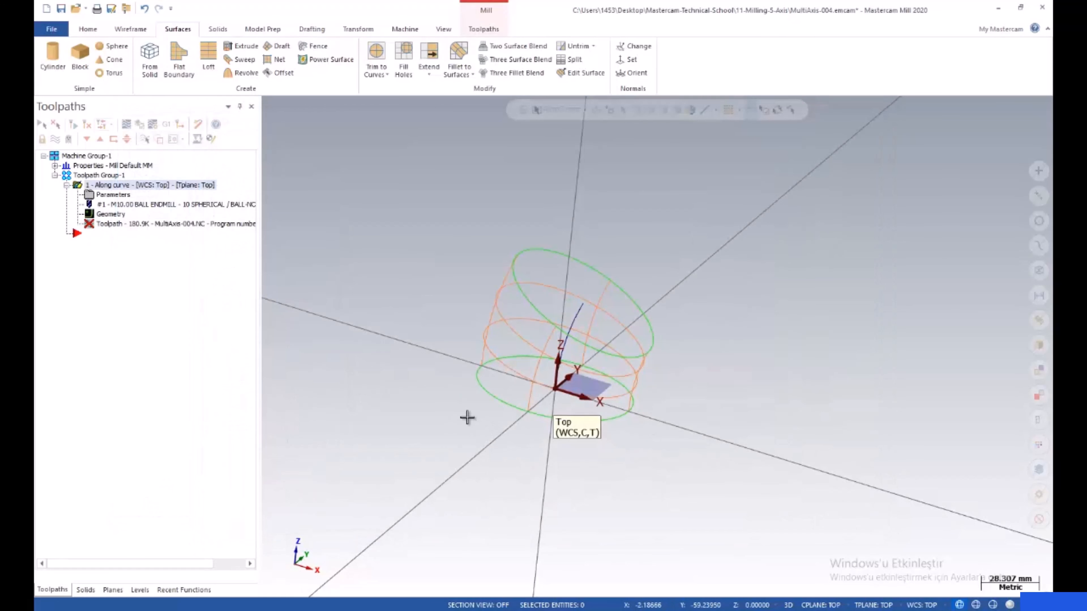
- Switch the construction and tool planes to Front and view the model from the front
scroll(731, 394, "down", 3)
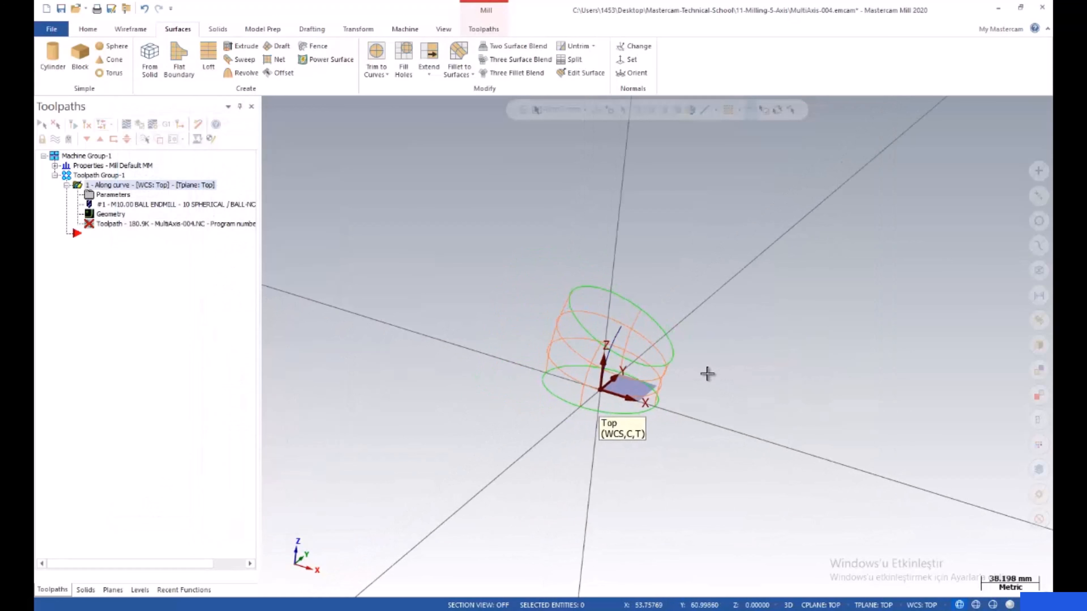
scroll(672, 369, "up", 3)
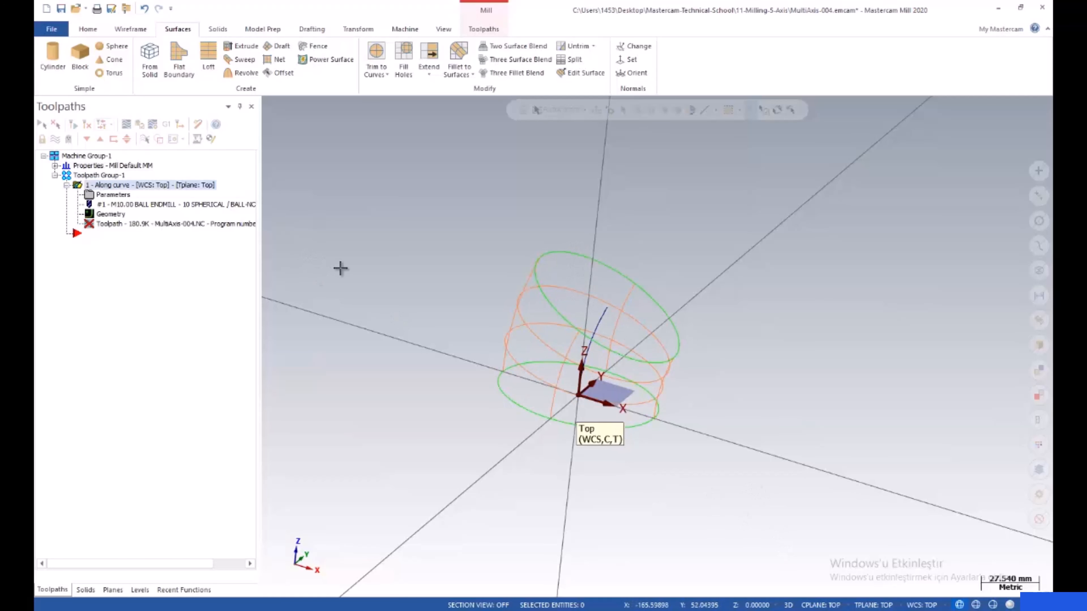
left_click(810, 604)
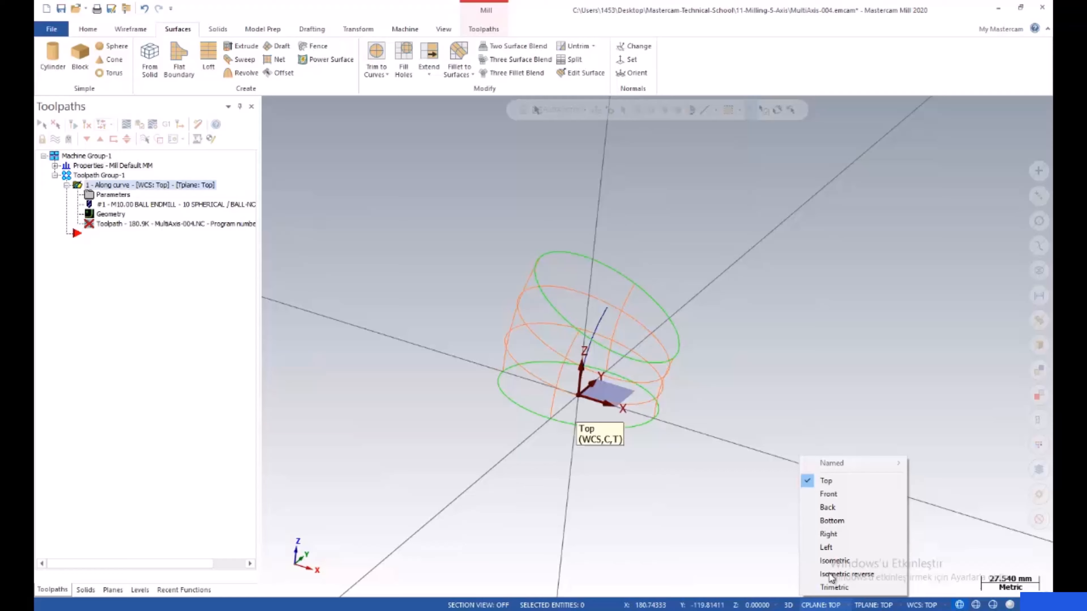
left_click(838, 495)
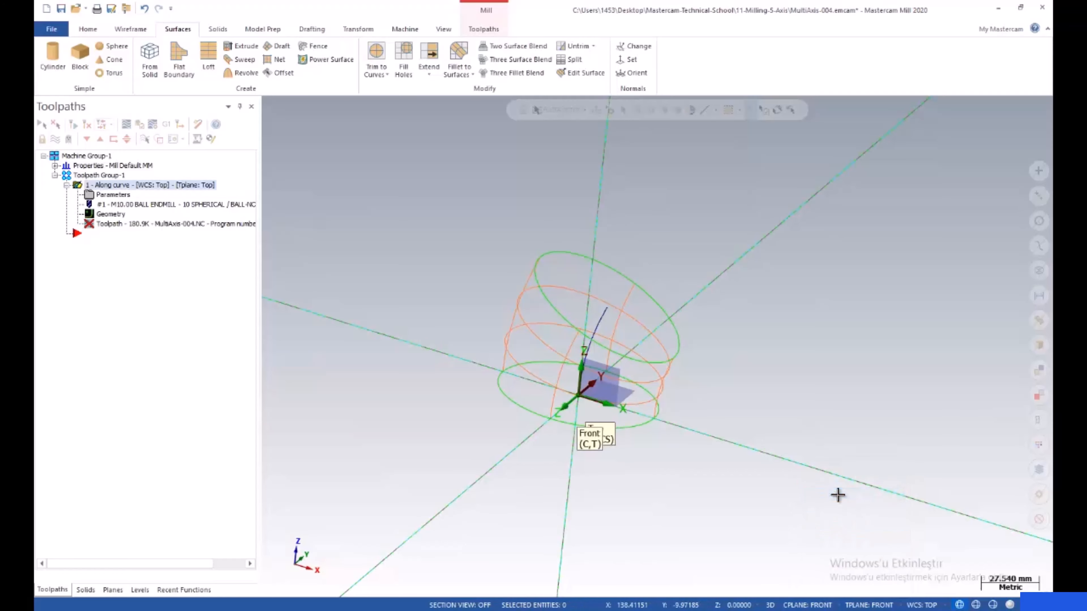
right_click(348, 338)
left_click(395, 415)
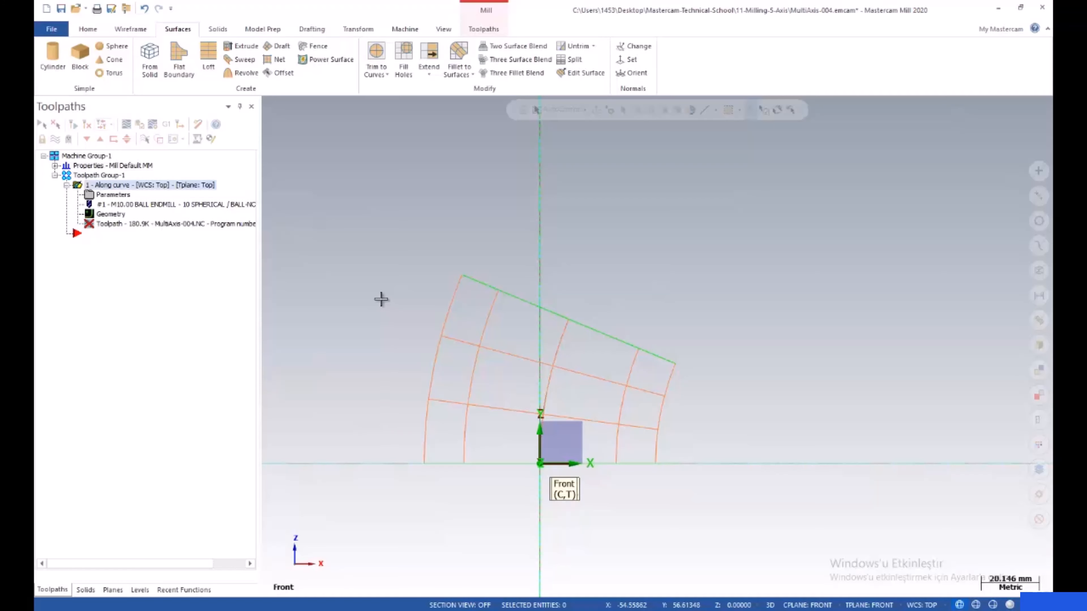
- Draw a line upward from the middle of the surface's slanted upper edge, about 65 mm long at about 67 degrees
left_click(130, 30)
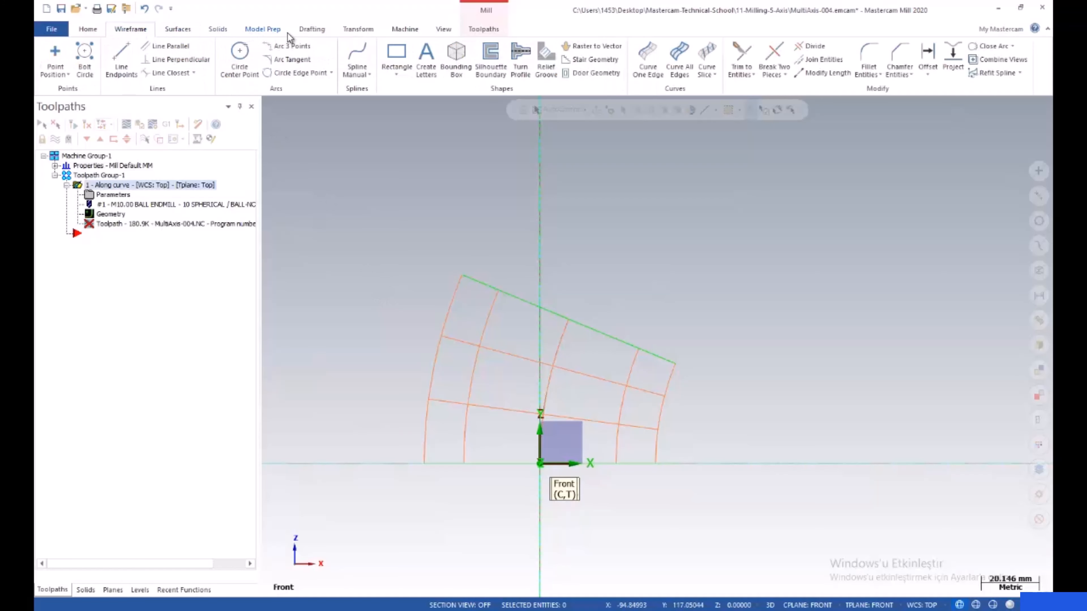
left_click(136, 60)
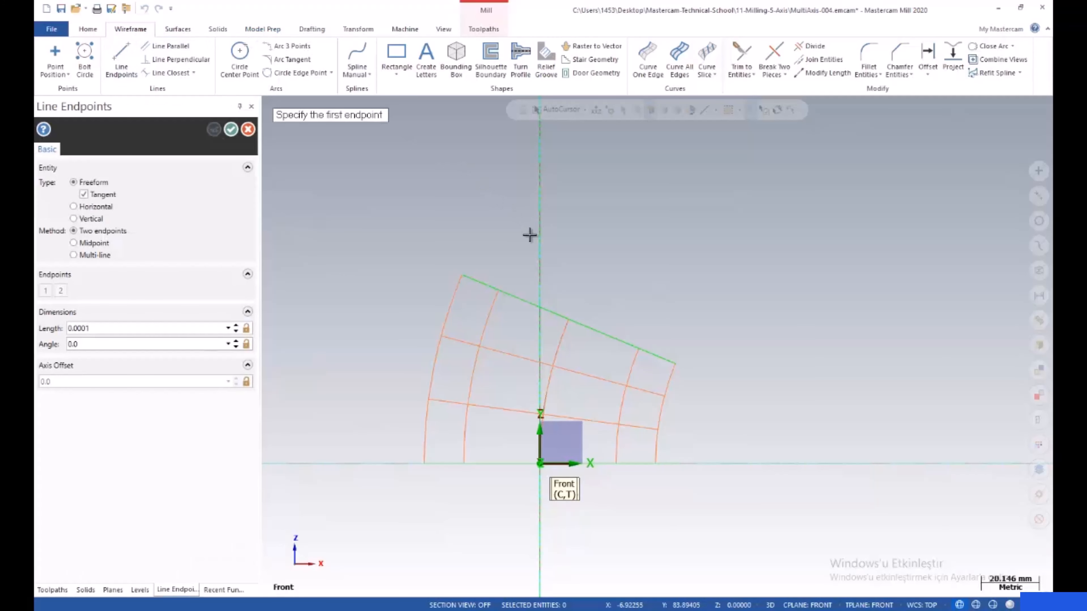
left_click(568, 319)
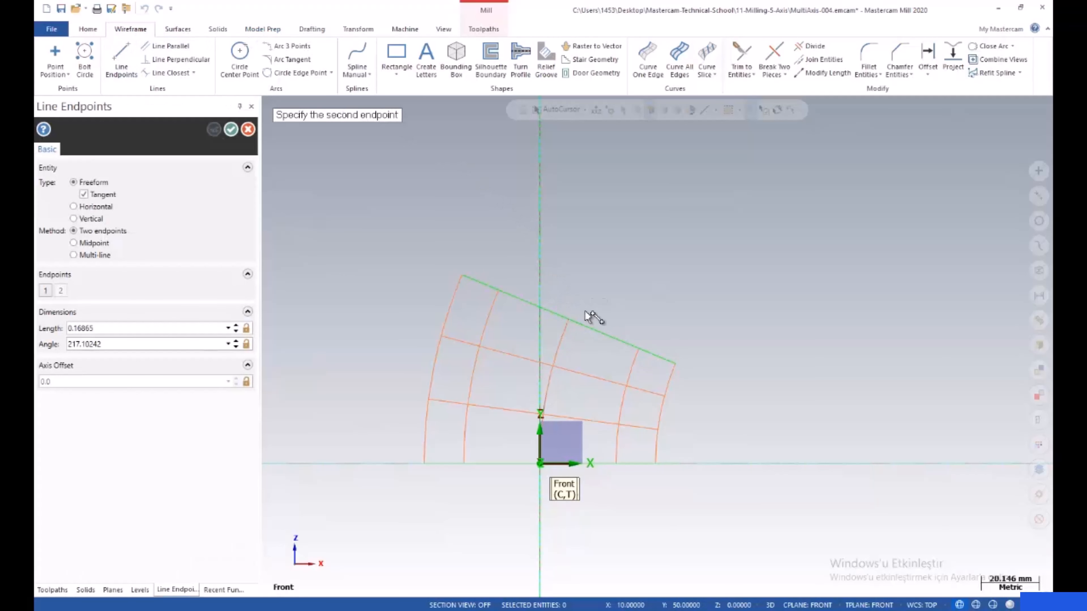
left_click(641, 147)
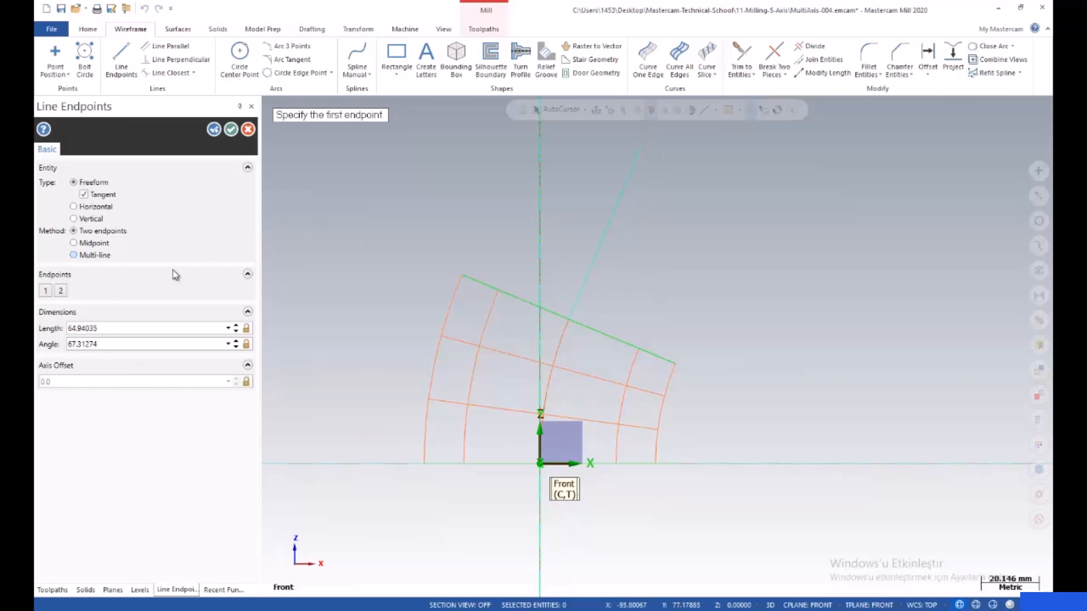
- Set the new line's angle to 70 degrees and its length to 80 mm, and accept it
left_click(104, 345)
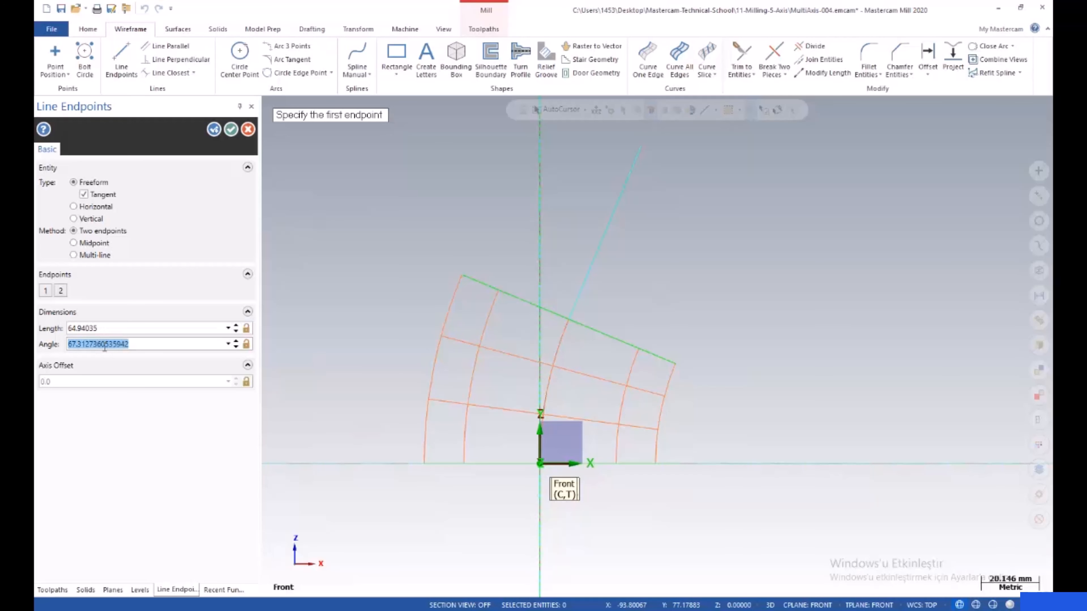
type("60.0")
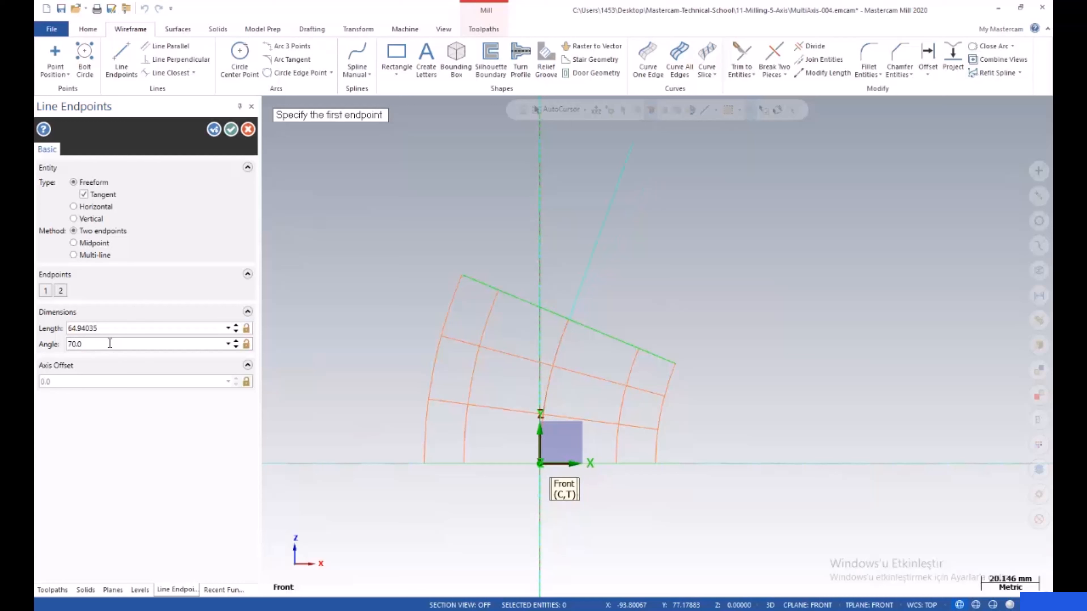
left_click(110, 328)
type("80")
scroll(431, 439, "down", 3)
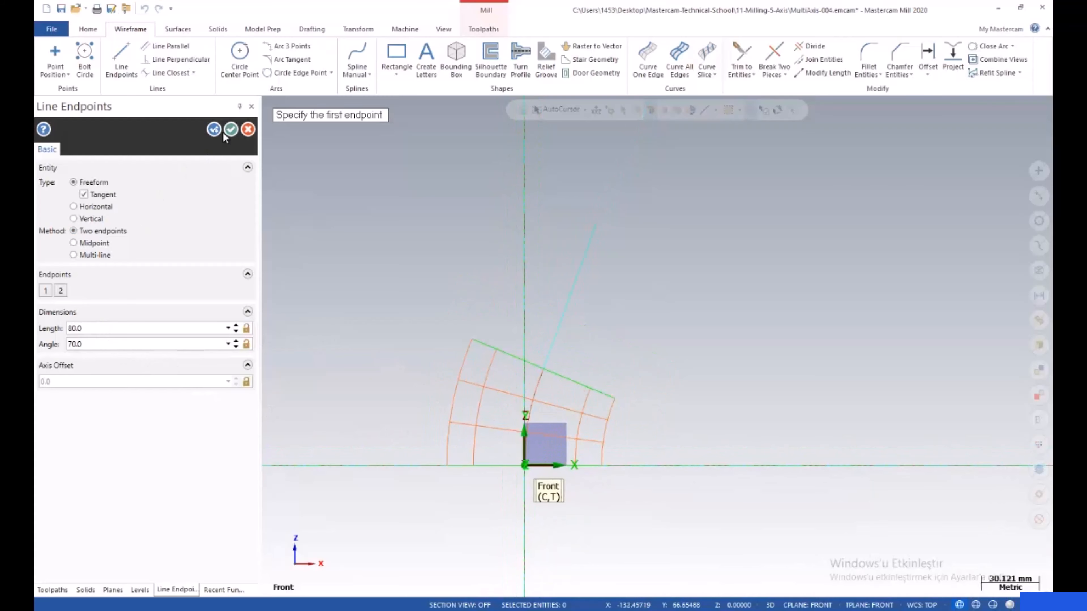
left_click(230, 130)
- Switch the construction plane back to Top and turn the model to an angled 3D view
scroll(629, 344, "down", 2)
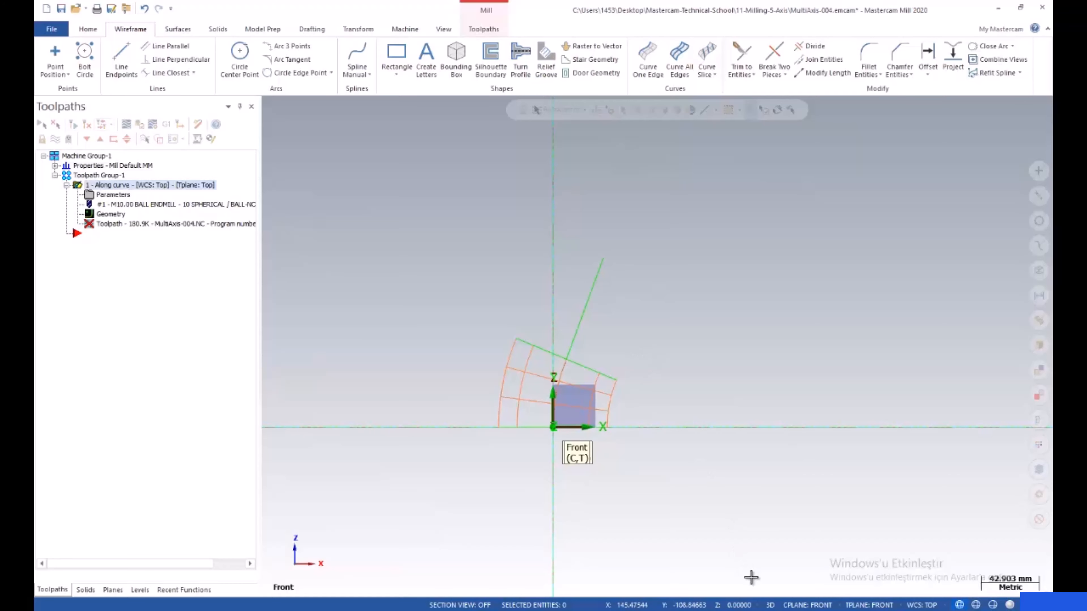
left_click(789, 605)
left_click(825, 483)
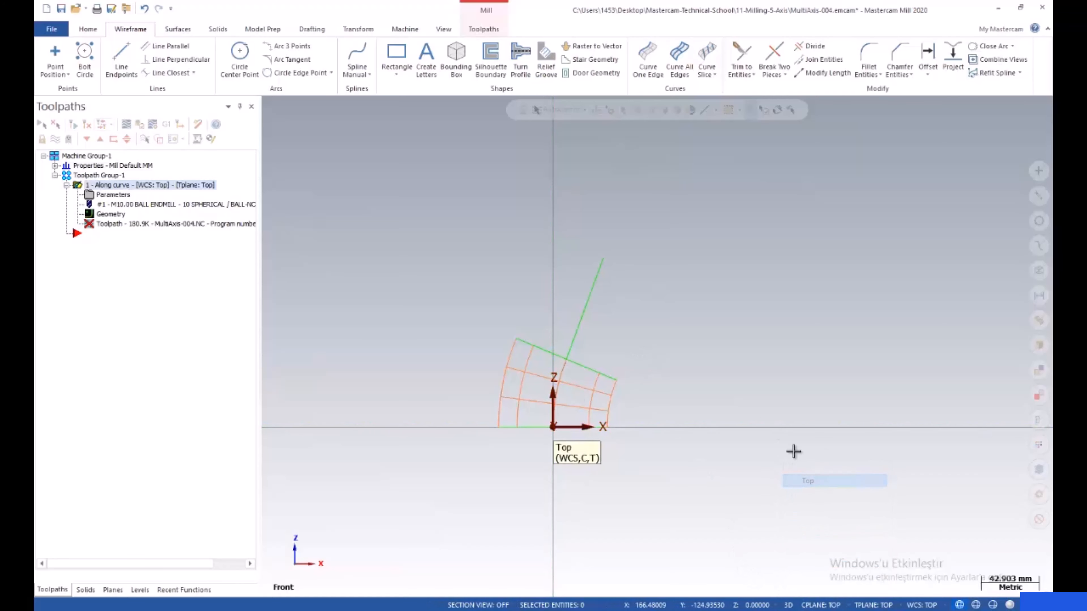
mouse_move(770, 369)
middle_mouse_down()
mouse_move(748, 367)
mouse_move(684, 422)
mouse_move(699, 405)
middle_mouse_up()
scroll(553, 325, "up", 5)
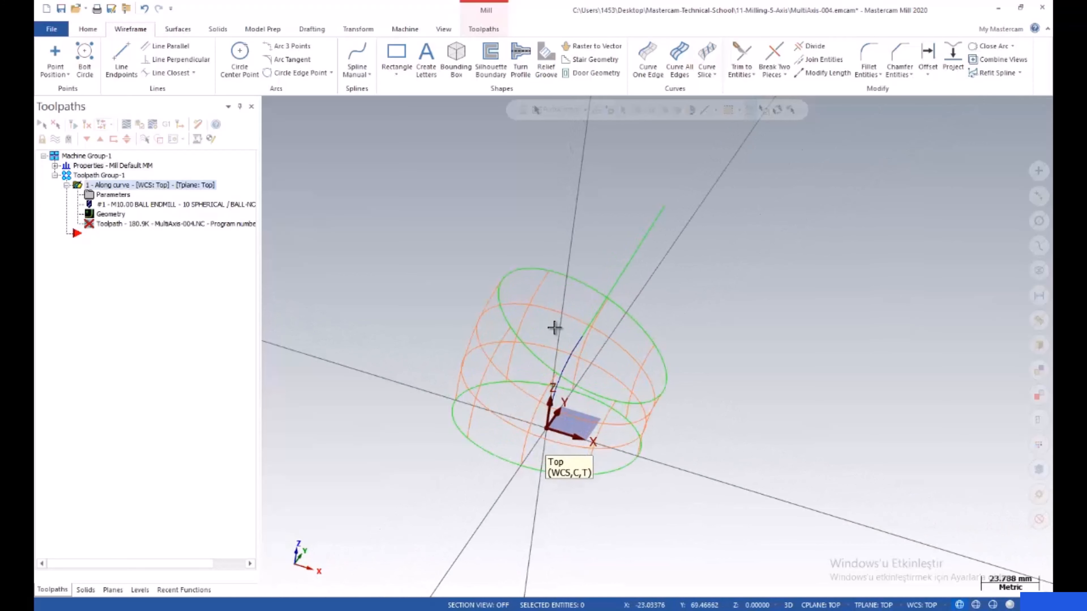
middle_click_drag(555, 328, 542, 307)
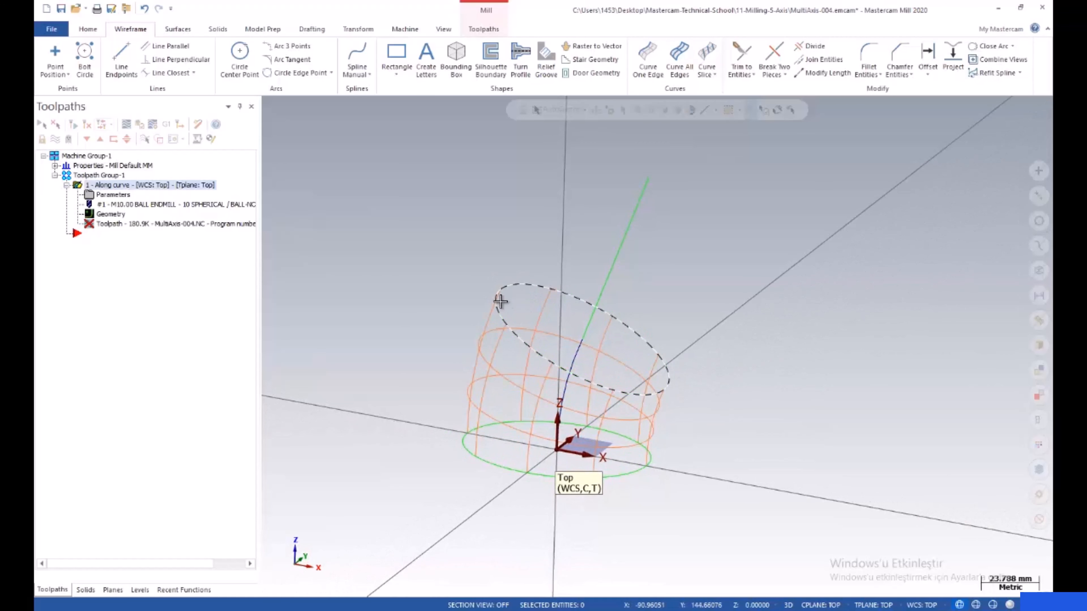
scroll(497, 294, "down", 2)
scroll(493, 289, "up", 2)
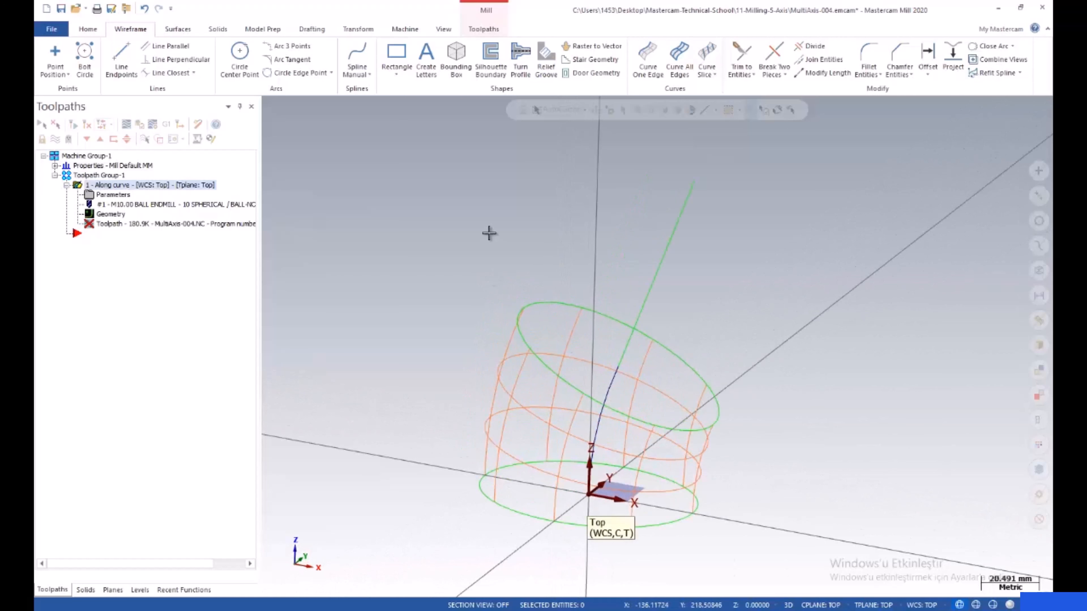
scroll(490, 235, "down", 3)
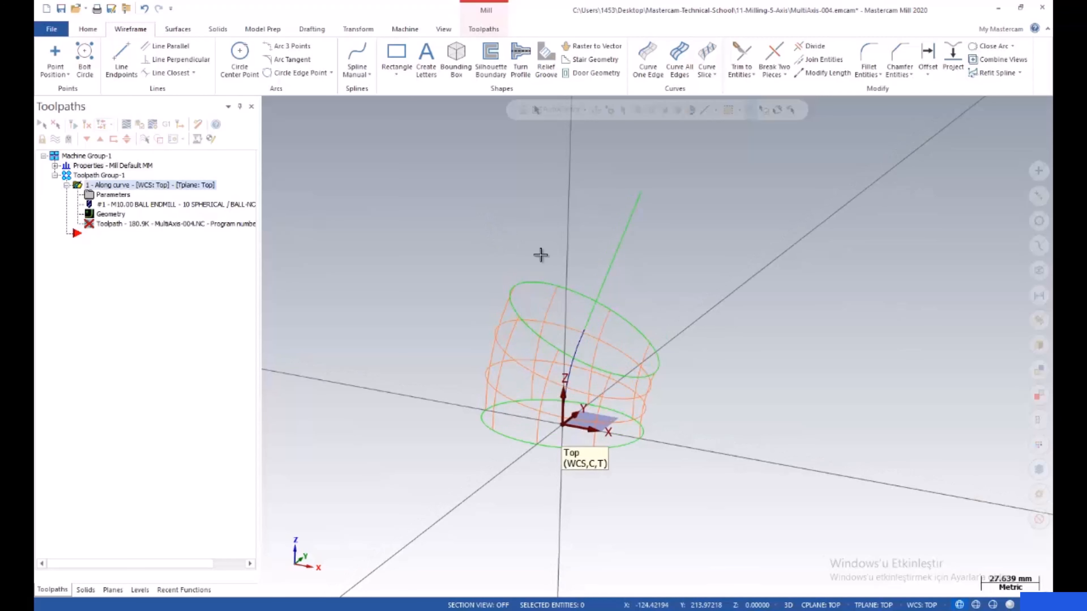
middle_click_drag(540, 255, 582, 214)
scroll(582, 213, "up", 2)
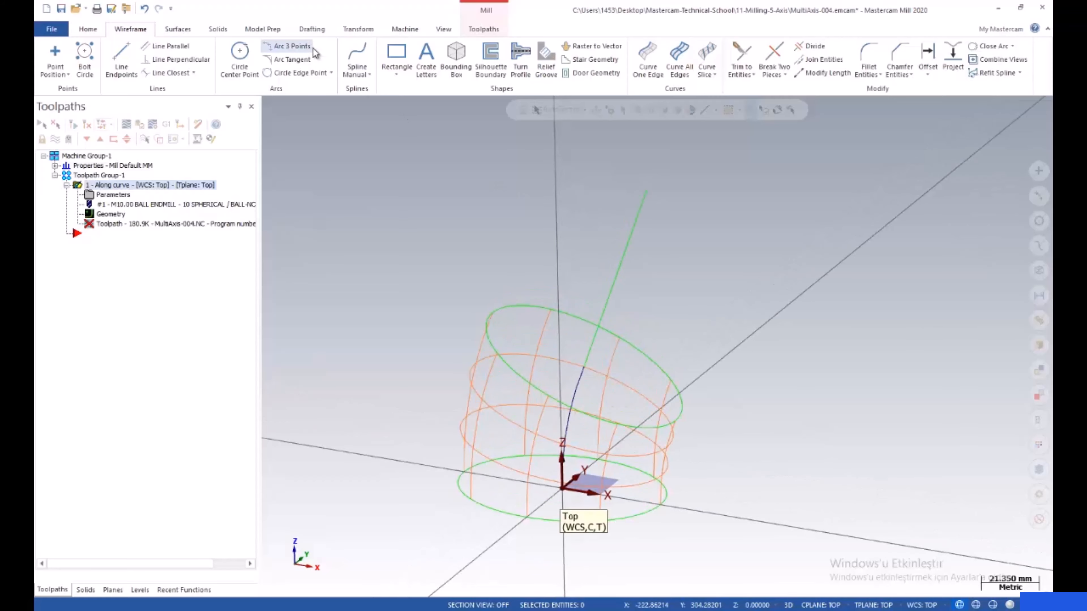
left_click(184, 31)
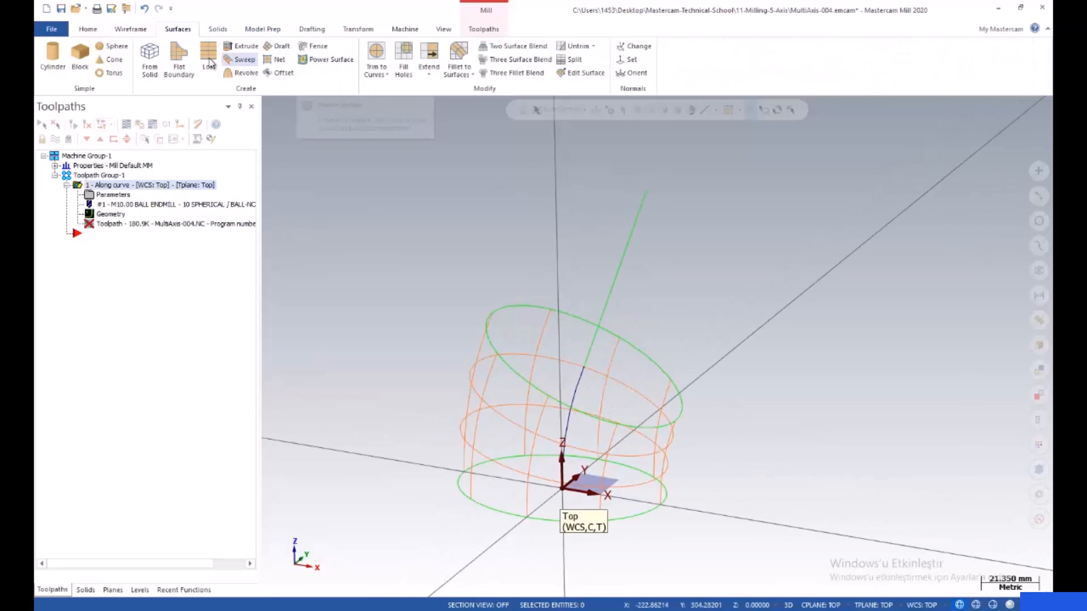
left_click(245, 60)
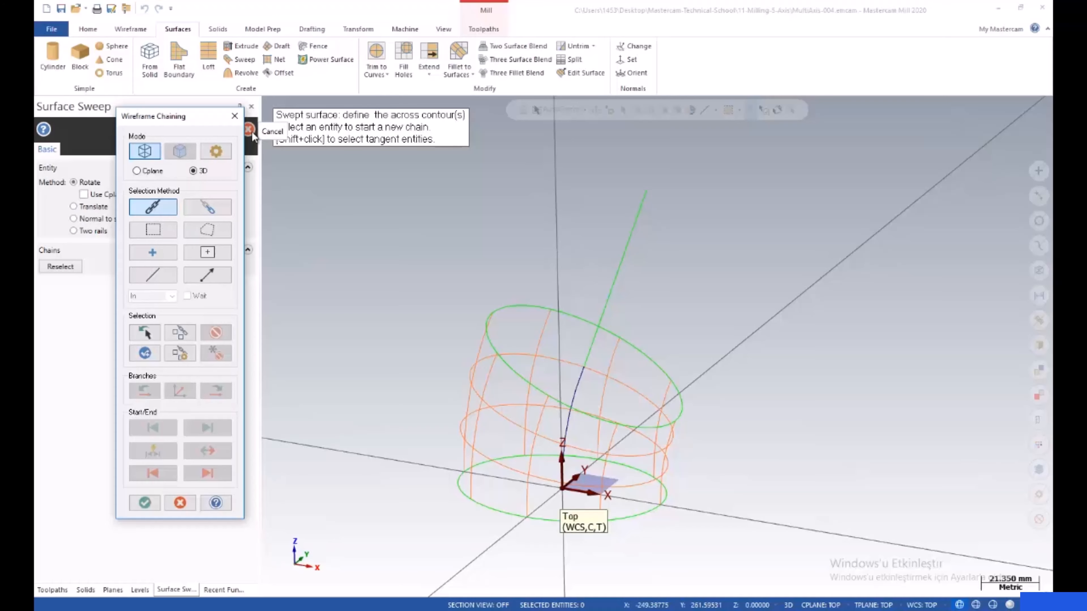
left_click(523, 296)
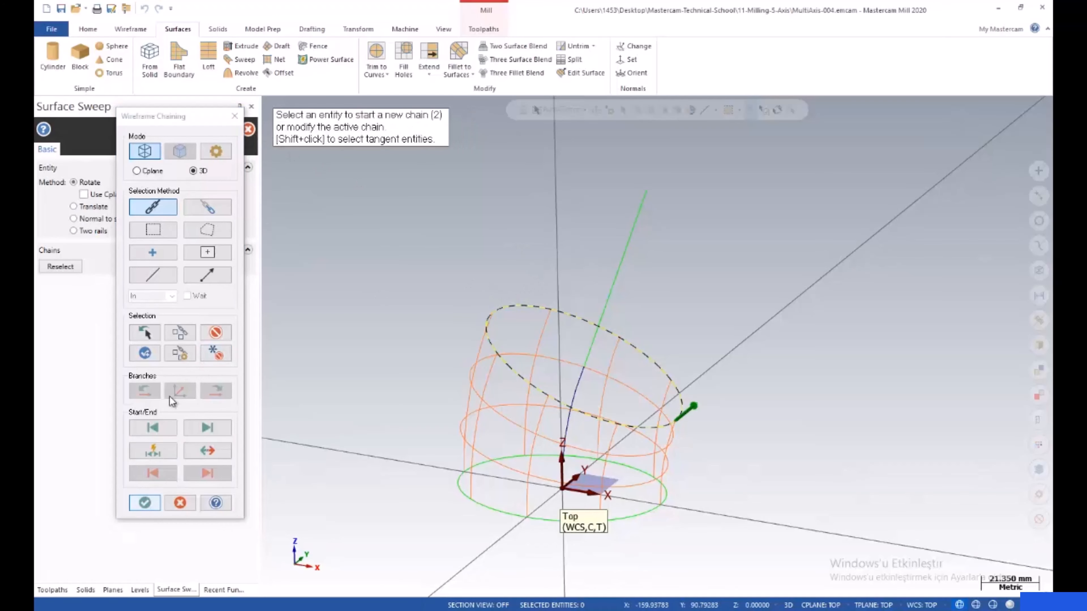
left_click(145, 503)
left_click(622, 266)
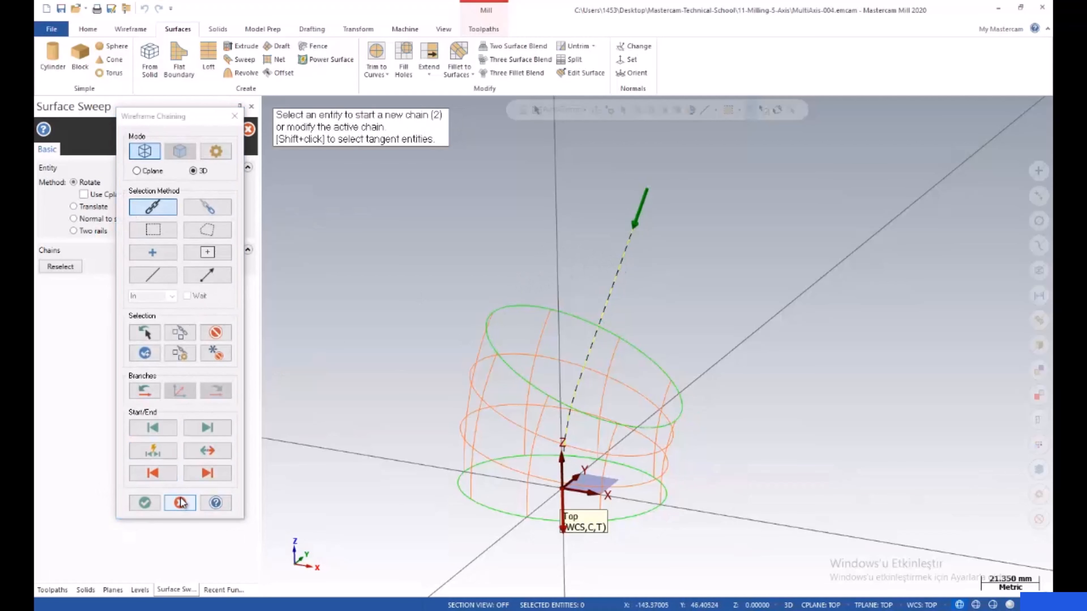
left_click(145, 503)
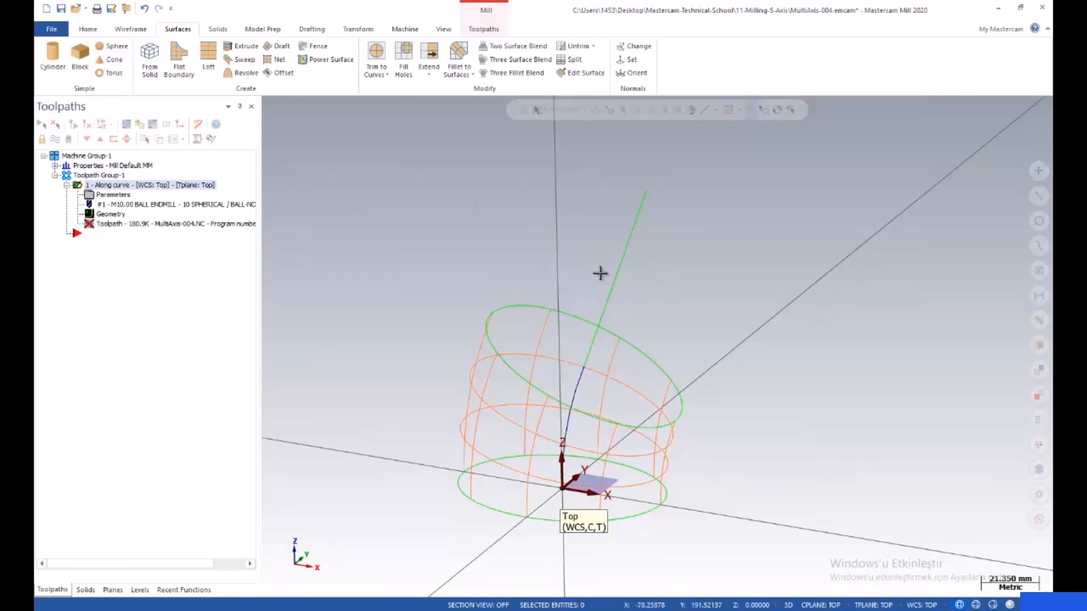
- Create a swept surface from the original surface's slanted upper edge curve along only the single 80 mm slanted line, using the Rotate method
left_click(242, 60)
left_click(496, 314)
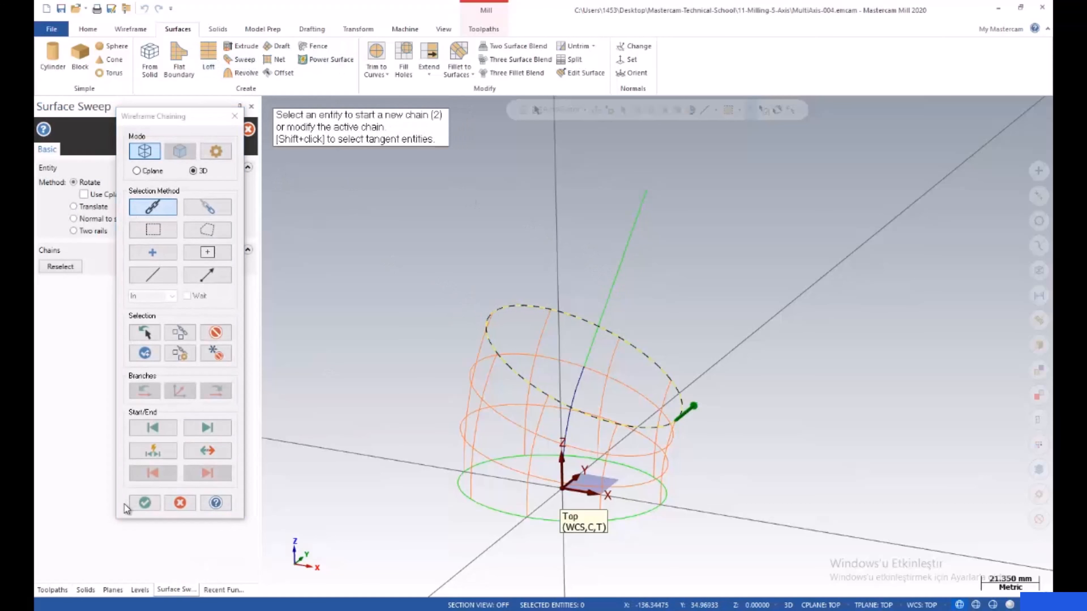
left_click(144, 503)
left_click(152, 275)
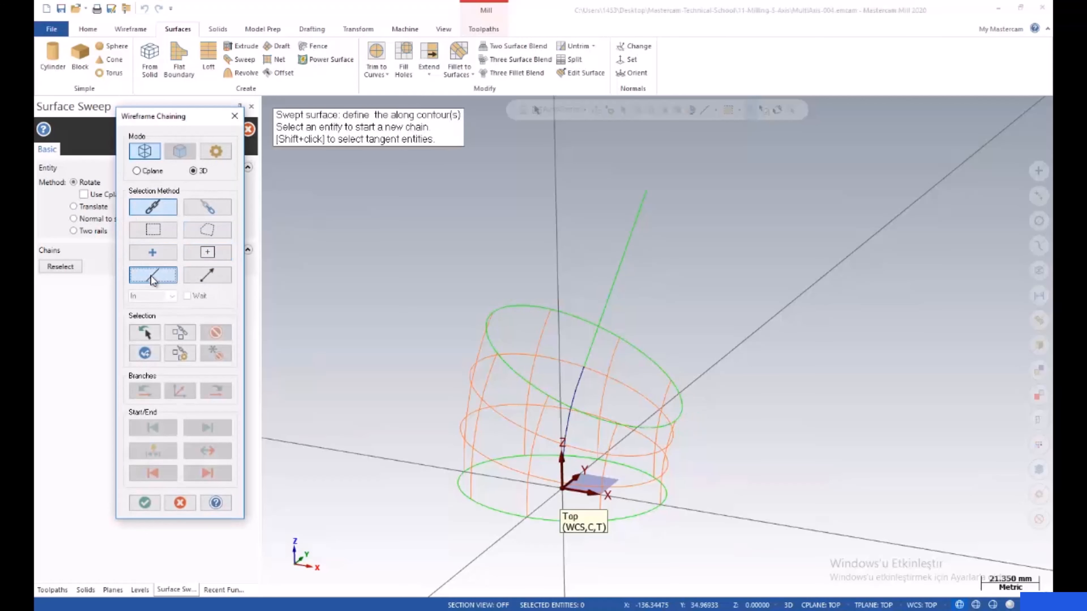
left_click(603, 295)
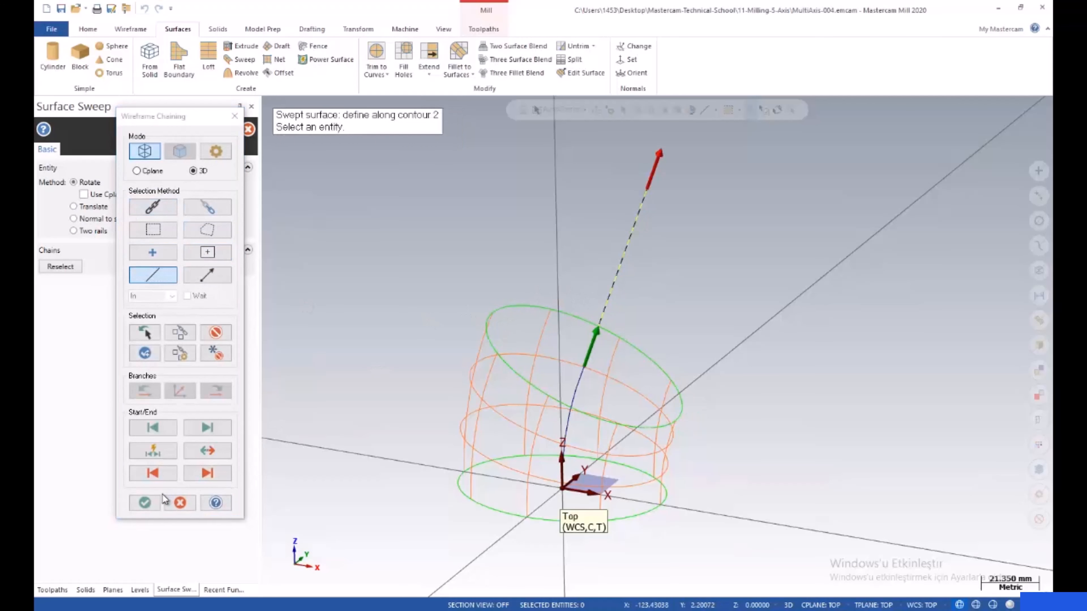
left_click(157, 502)
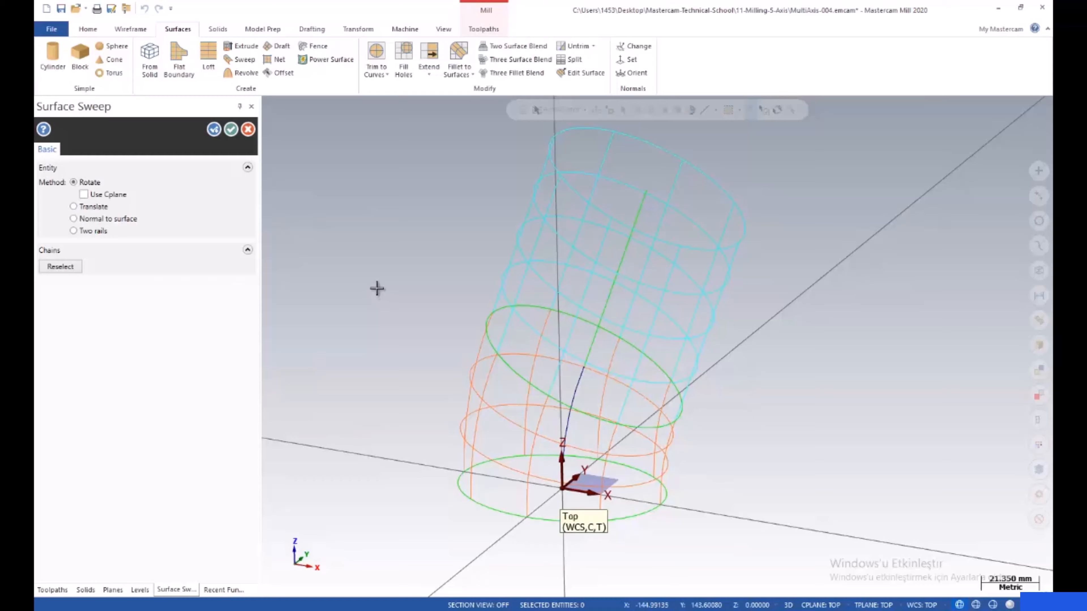
left_click(232, 130)
- Create a Curve One Edge curve on the upper rim of the new swept surface
scroll(487, 348, "down", 2)
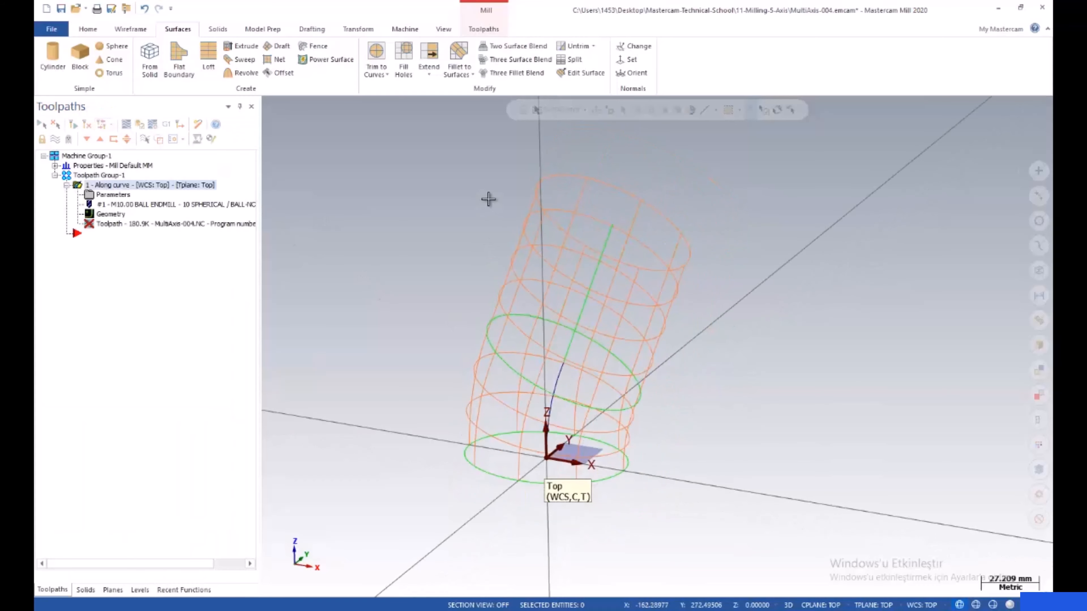
scroll(489, 199, "up", 2)
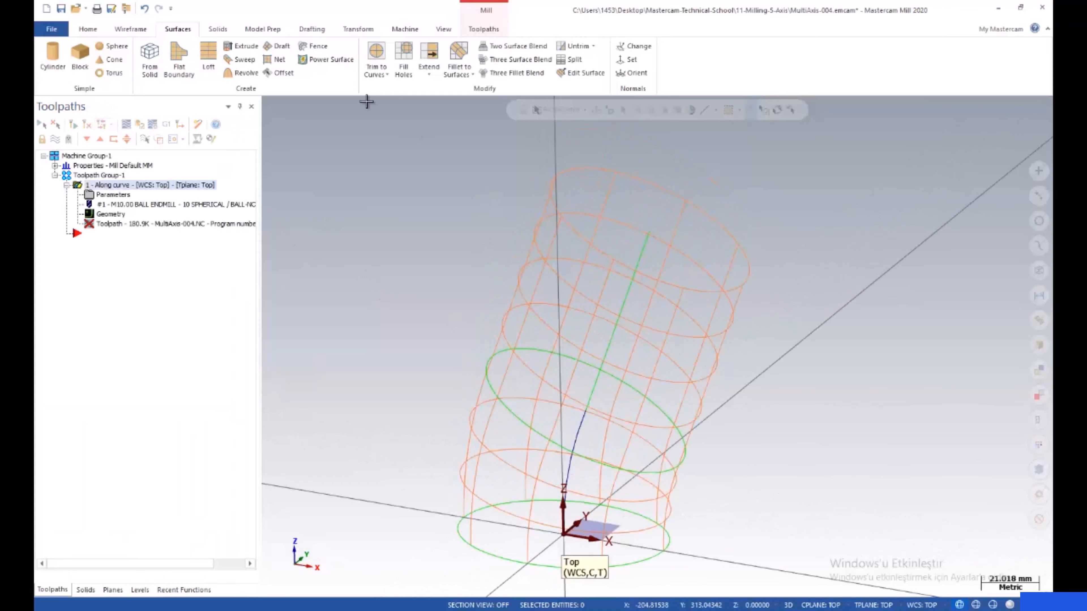
left_click(131, 29)
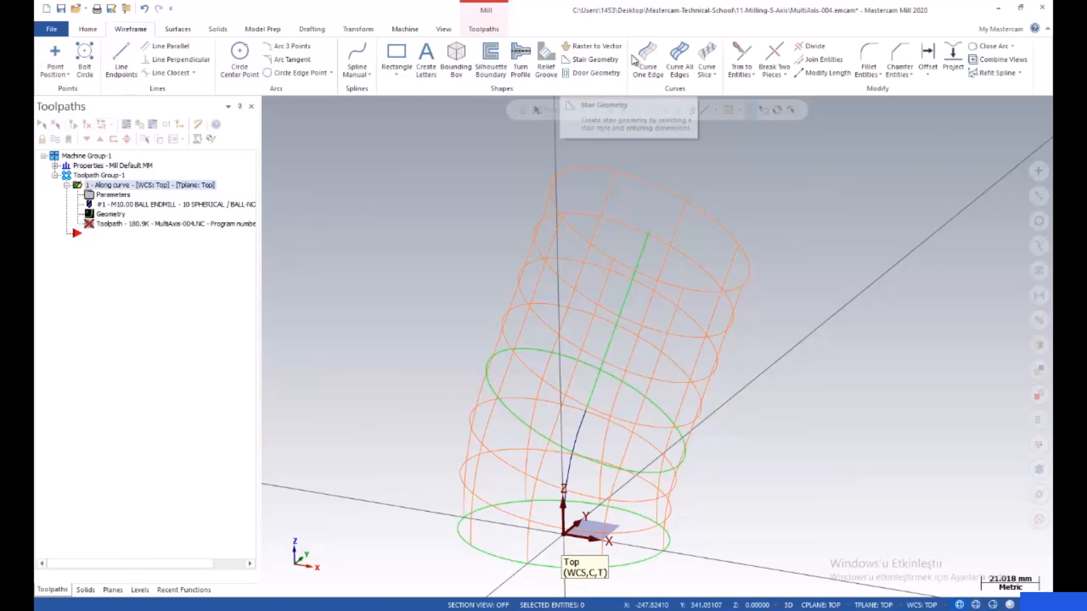
left_click(648, 58)
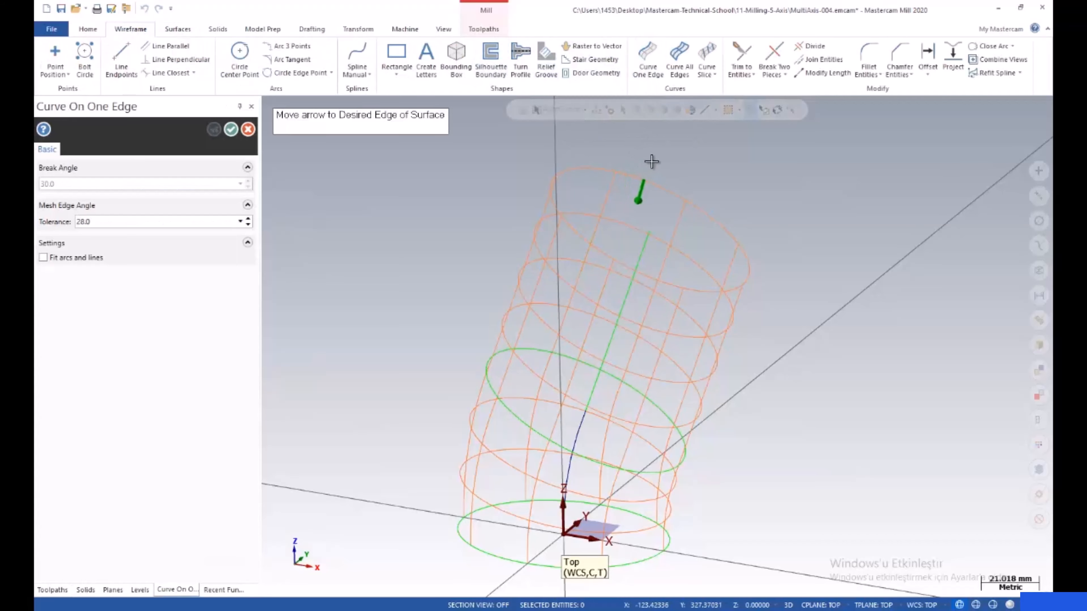
left_click(651, 162)
left_click(235, 129)
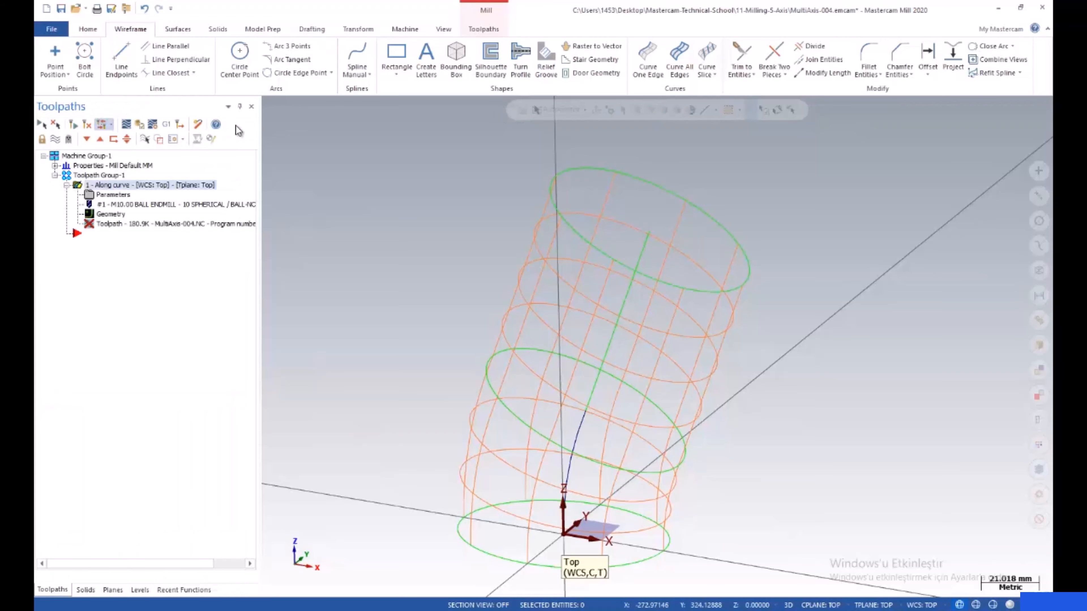
left_click(351, 33)
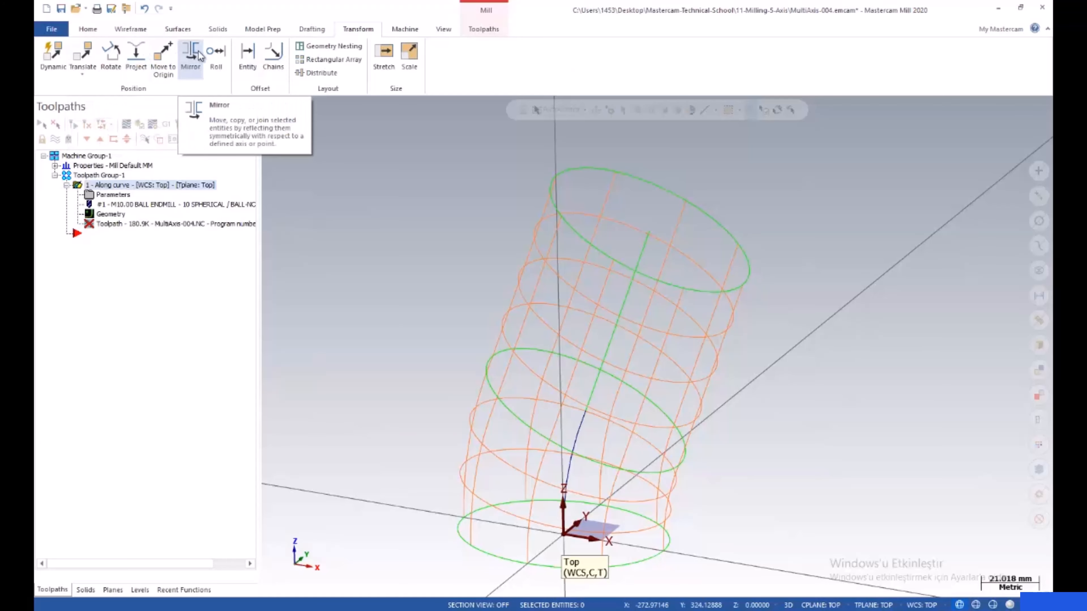
left_click(276, 54)
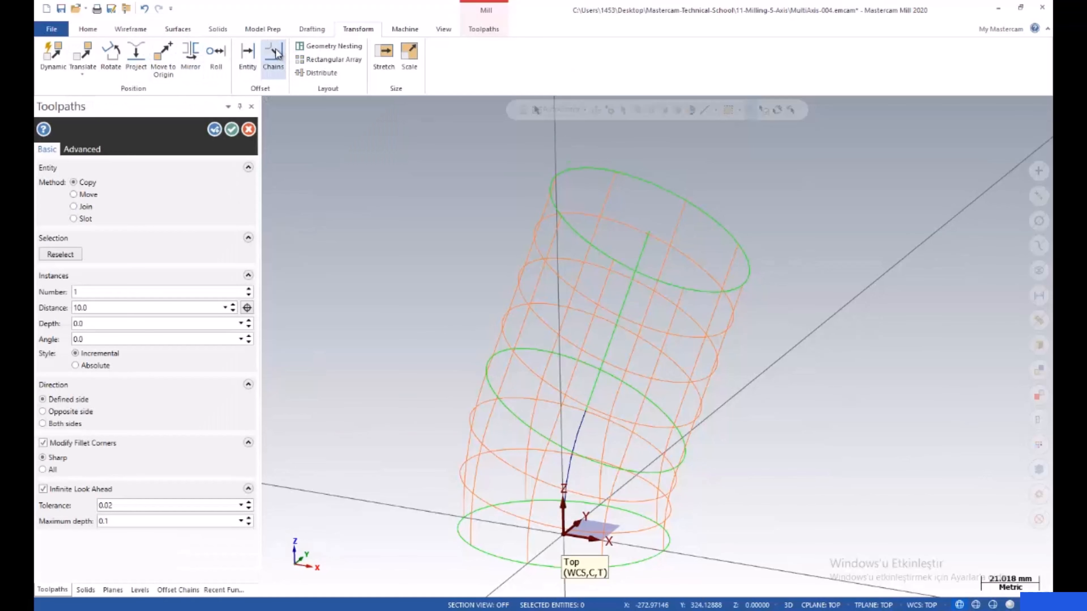
left_click(565, 166)
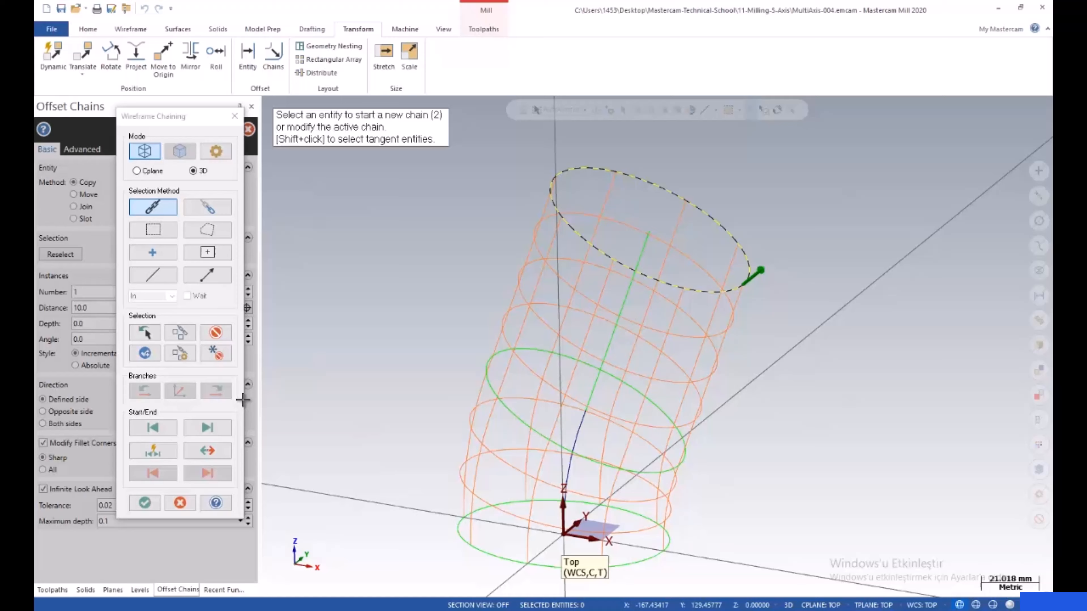
left_click(144, 503)
left_click(624, 208)
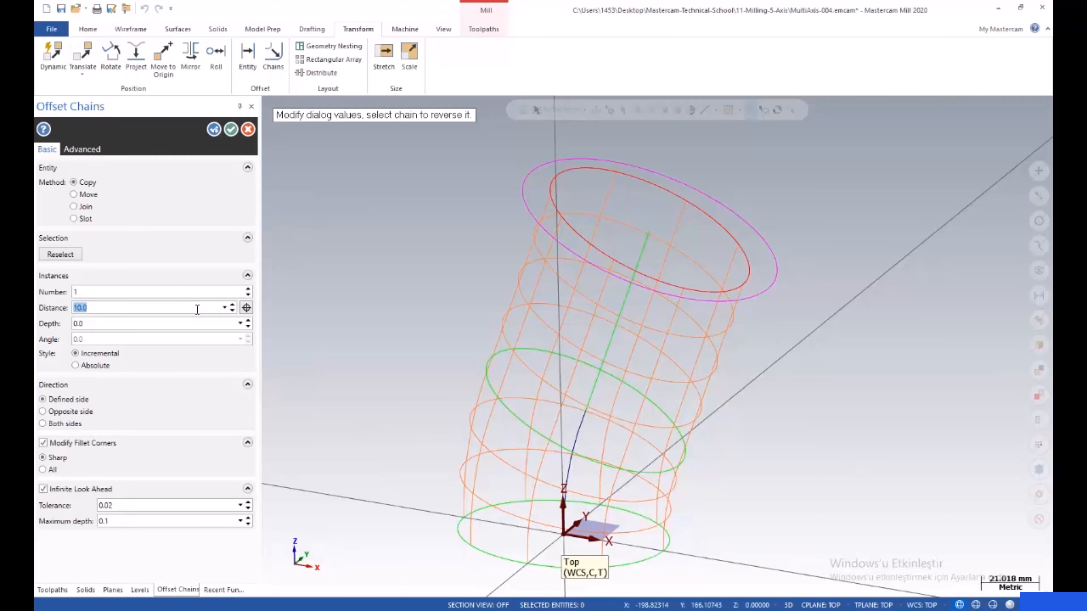
mouse_move(600, 221)
middle_mouse_down()
mouse_move(624, 177)
mouse_move(587, 232)
middle_mouse_up()
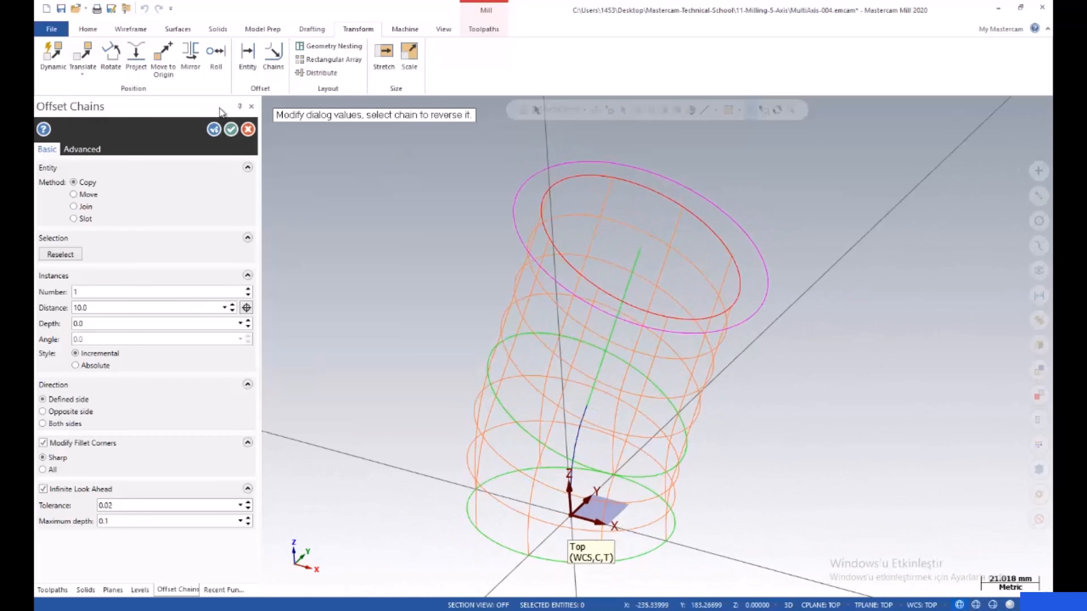
left_click(247, 129)
- Draw a 40 mm line at 180 degrees from the slanted line's upper end to the new upper rim curve
middle_click_drag(473, 189, 534, 244)
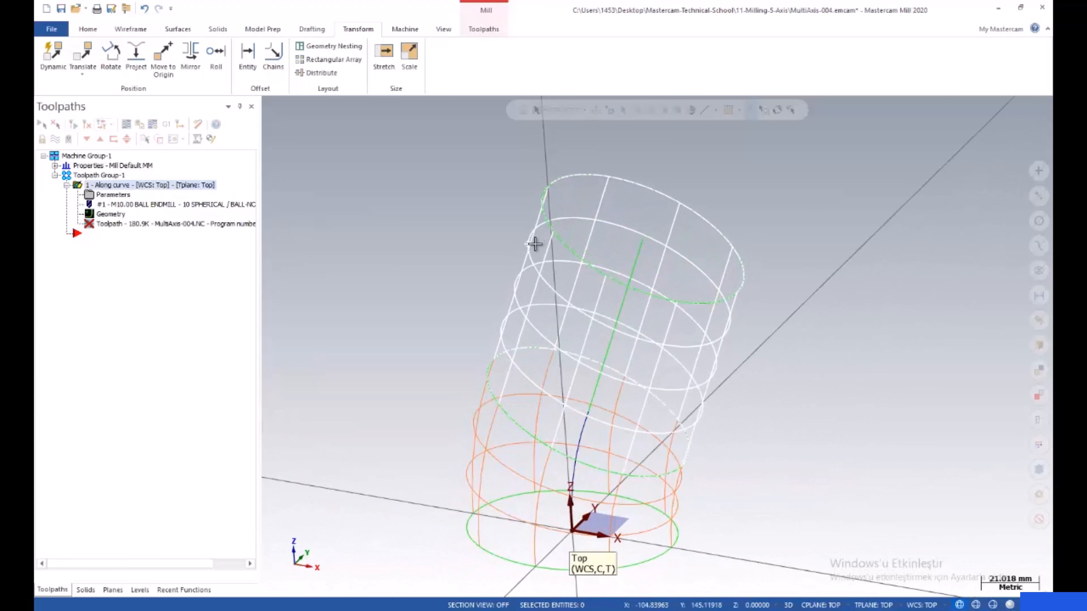
left_click(130, 28)
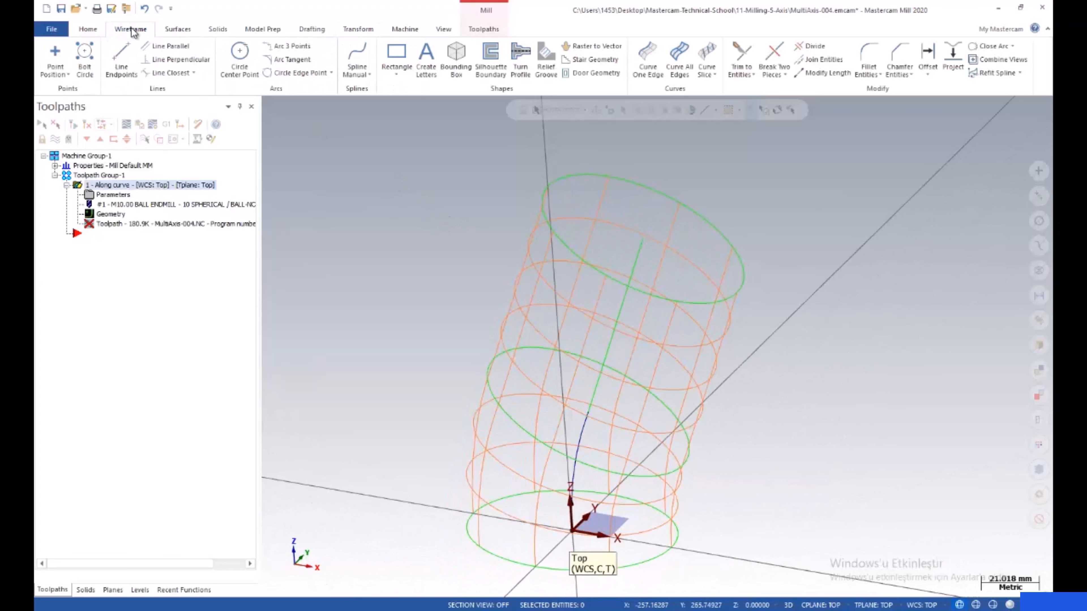
left_click(121, 52)
left_click(642, 239)
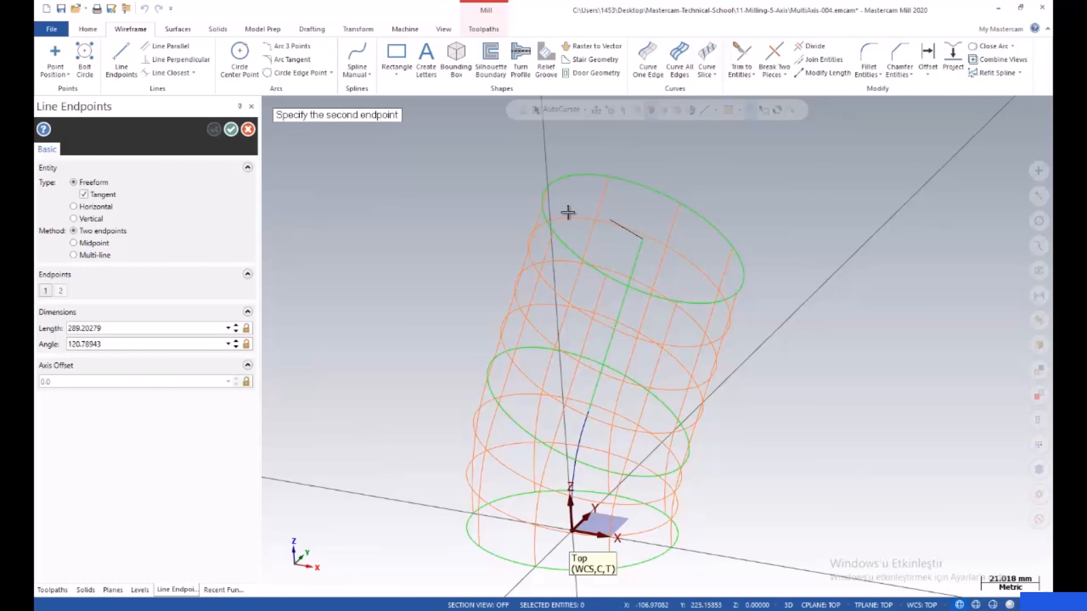
left_click(548, 186)
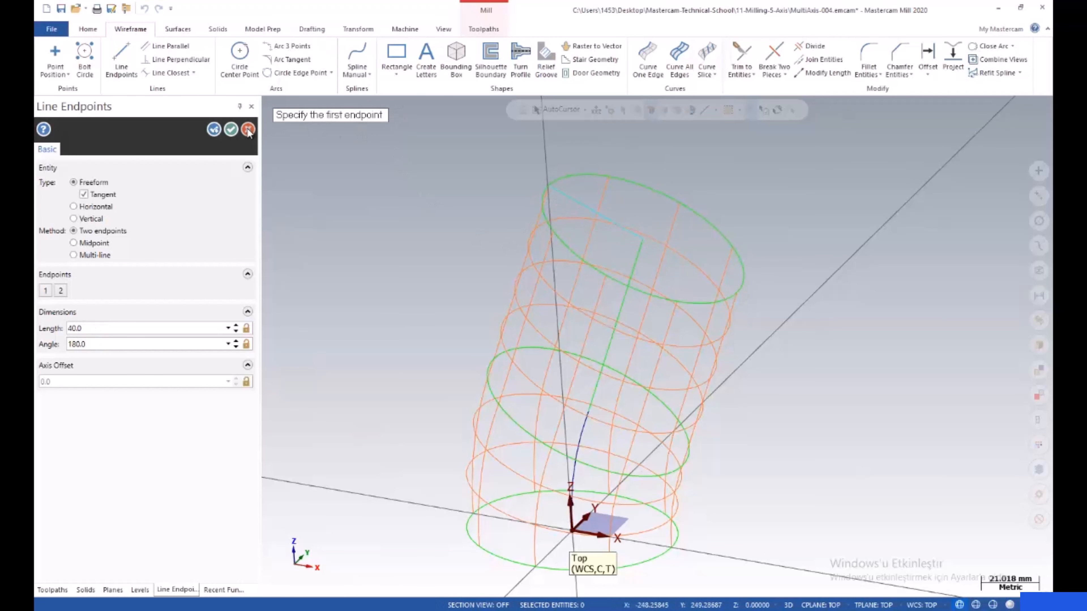
left_click(231, 129)
middle_click_drag(619, 259, 539, 282)
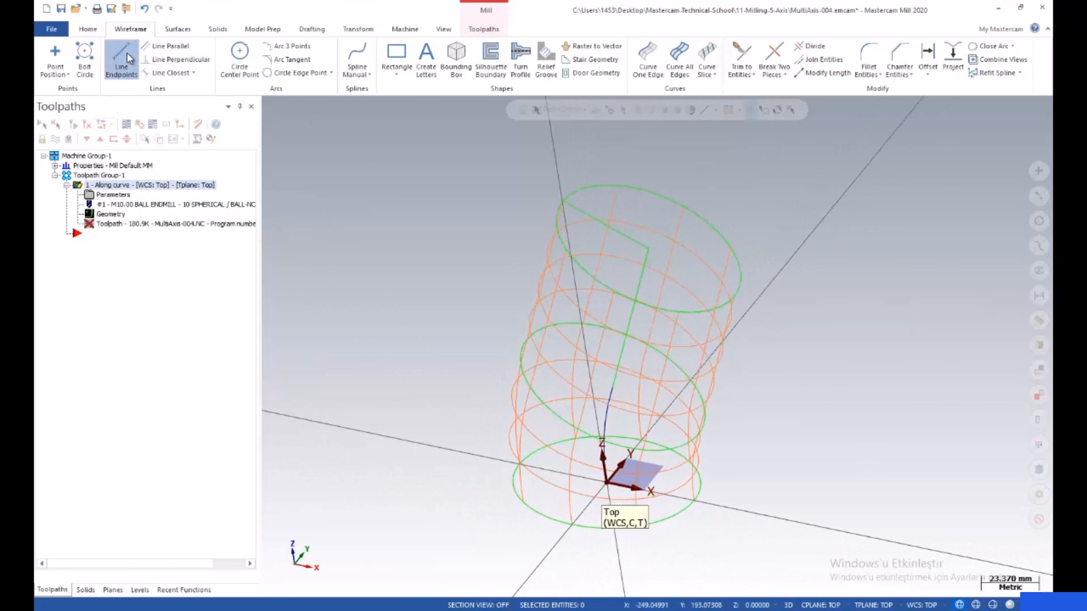
left_click(122, 60)
left_click(647, 248)
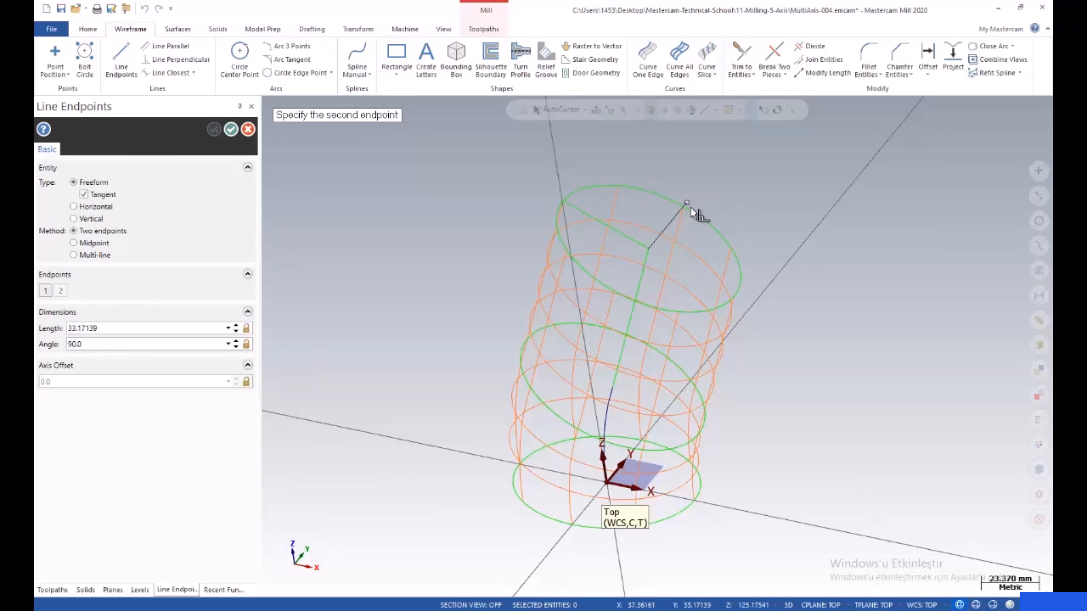
left_click(683, 210)
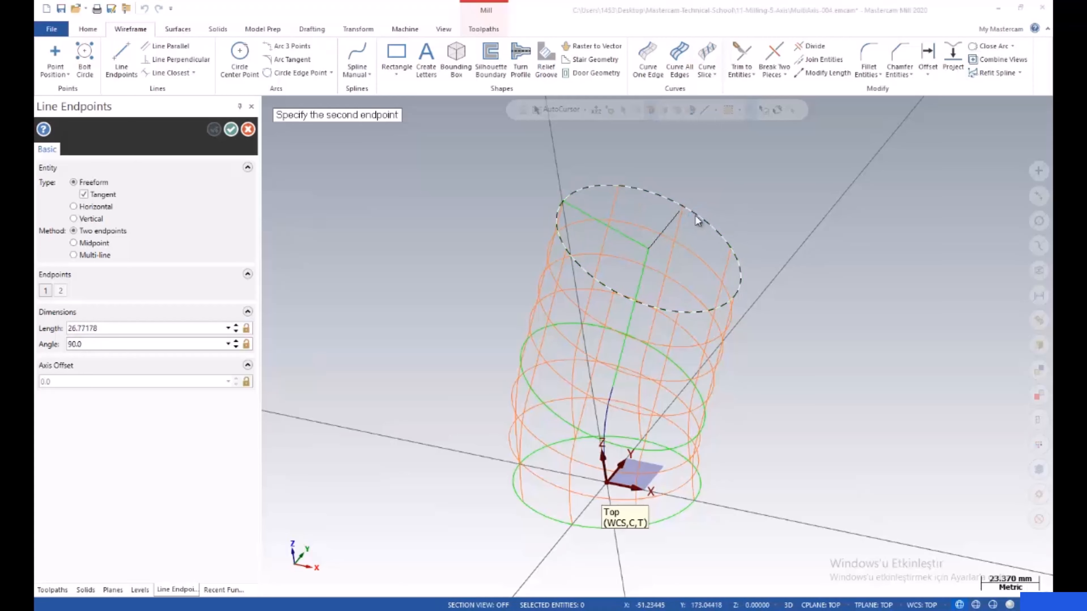
left_click(577, 334)
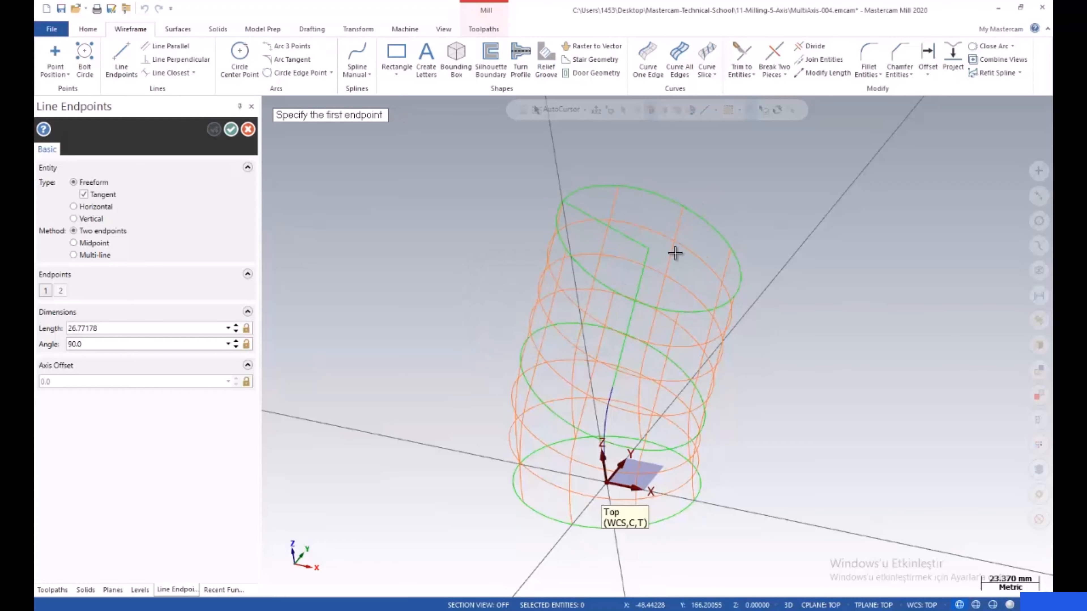
key("Escape")
- Try to create a new plane from geometry by picking the upper swept surface
scroll(731, 341, "down", 3)
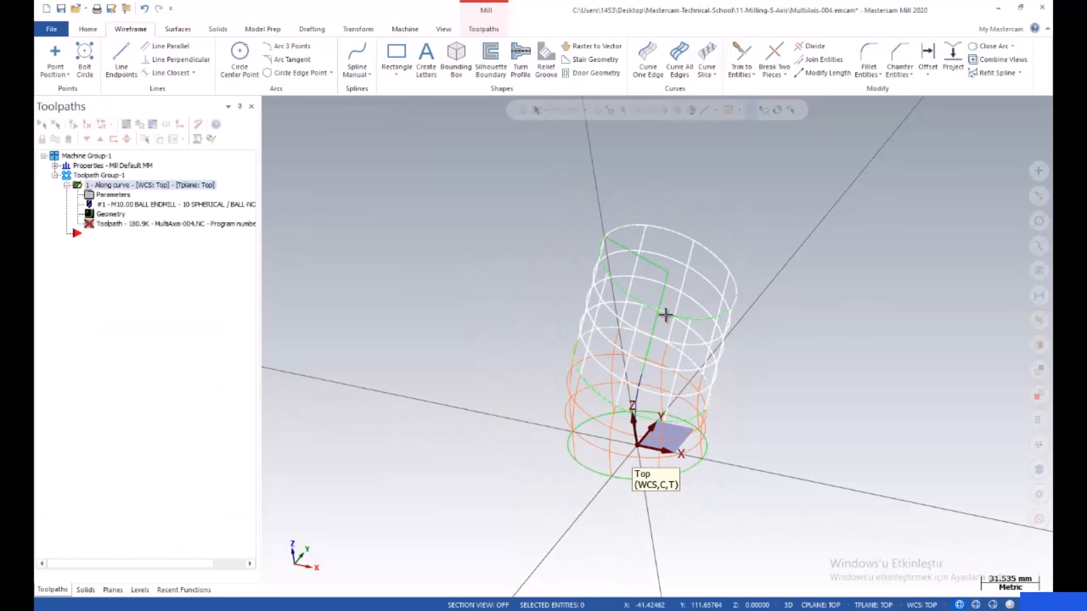
scroll(667, 316, "up", 3)
middle_click_drag(666, 300, 667, 326)
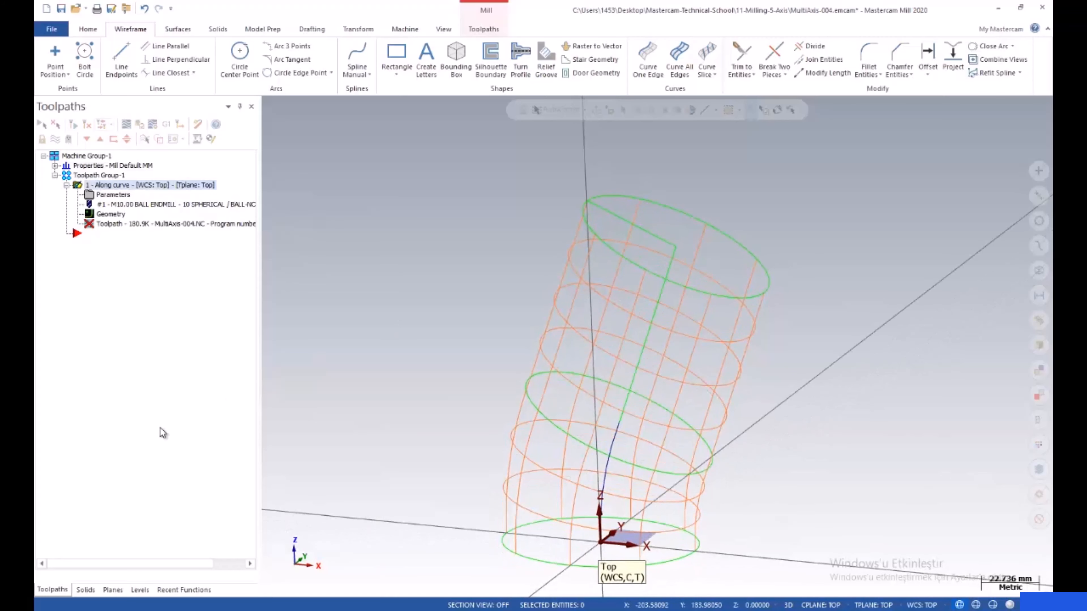
left_click(111, 591)
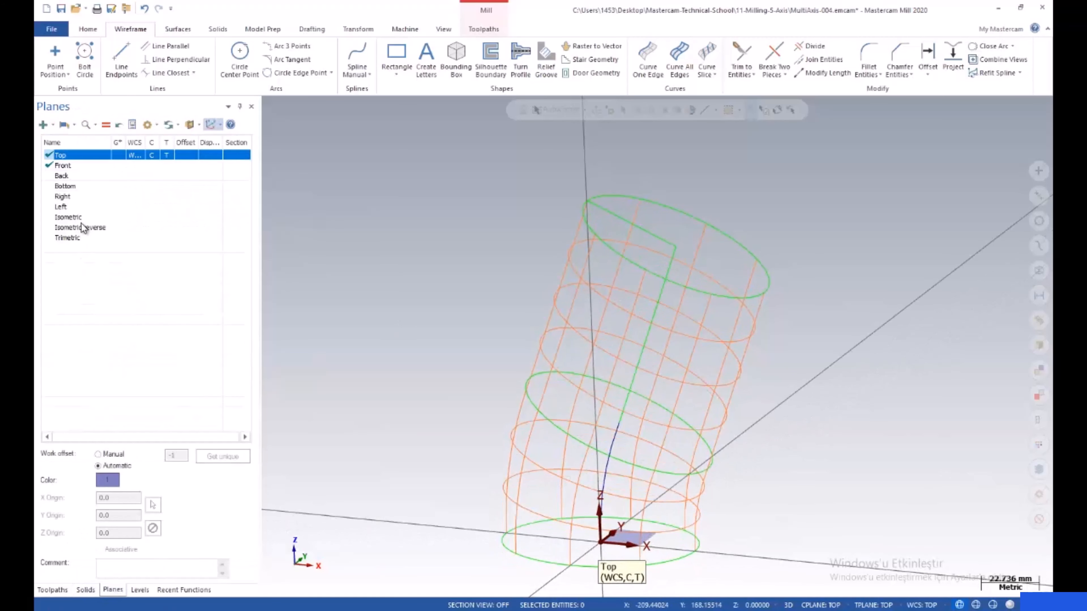
left_click(45, 125)
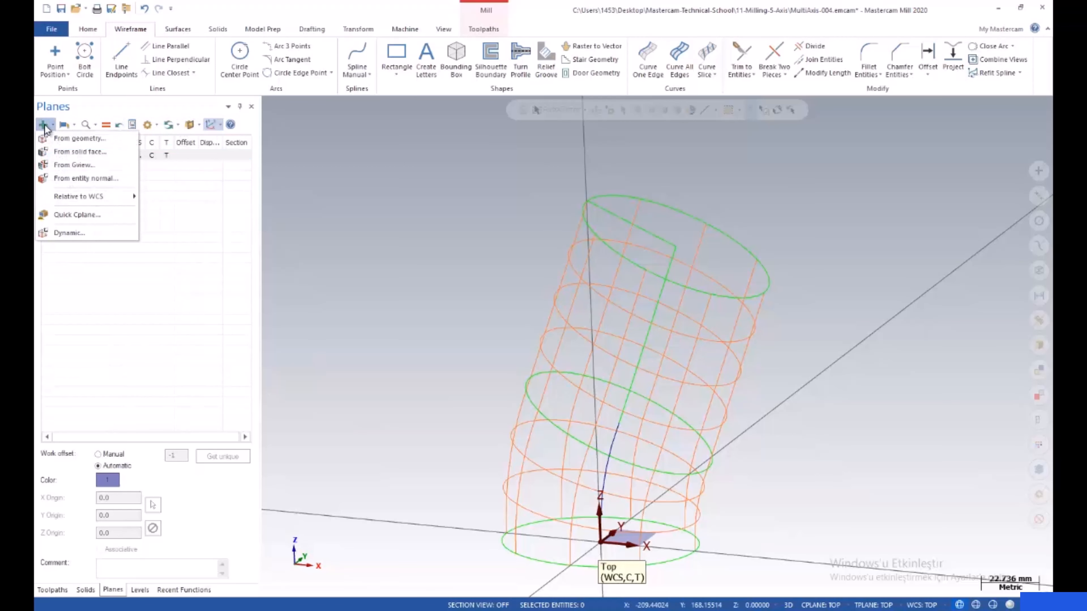
left_click(75, 141)
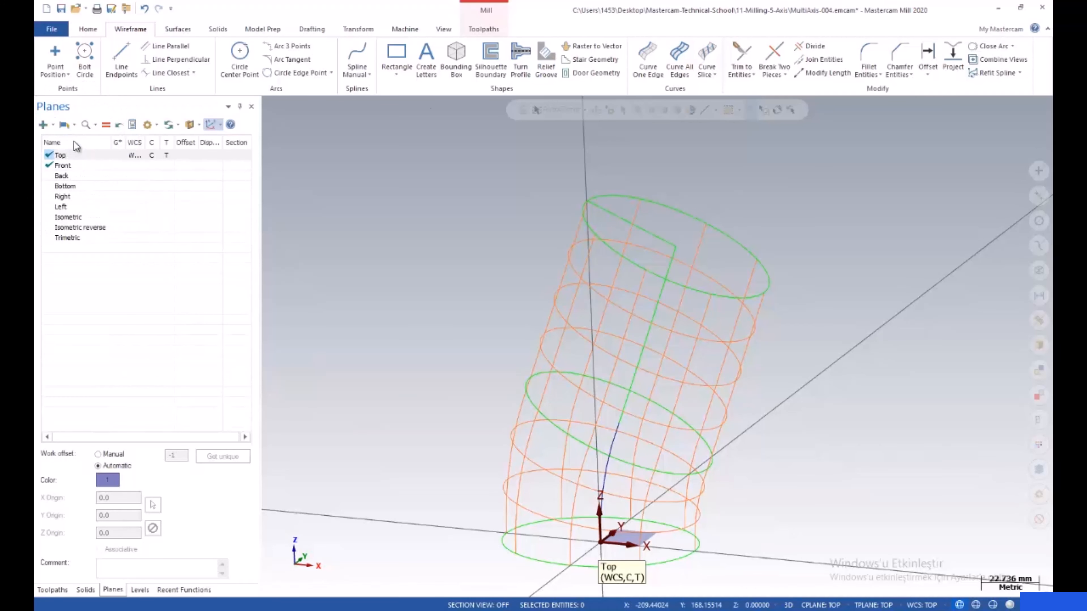
left_click(635, 224)
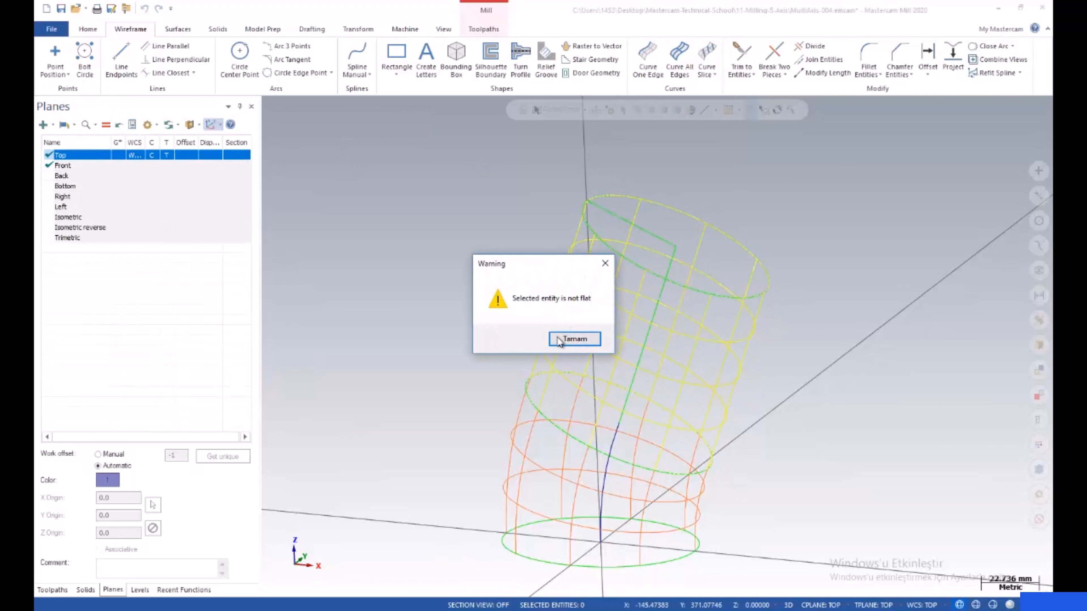
left_click(558, 338)
- Create a new plane from geometry using the slanted line and the 40 mm line, keeping the first orientation offered
left_click(44, 126)
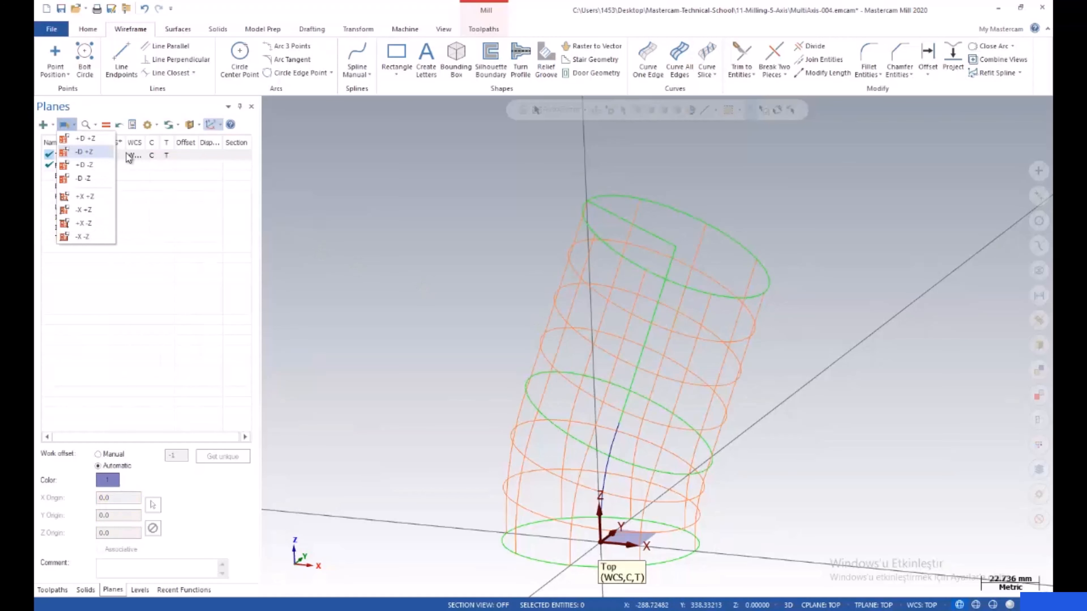
left_click(62, 139)
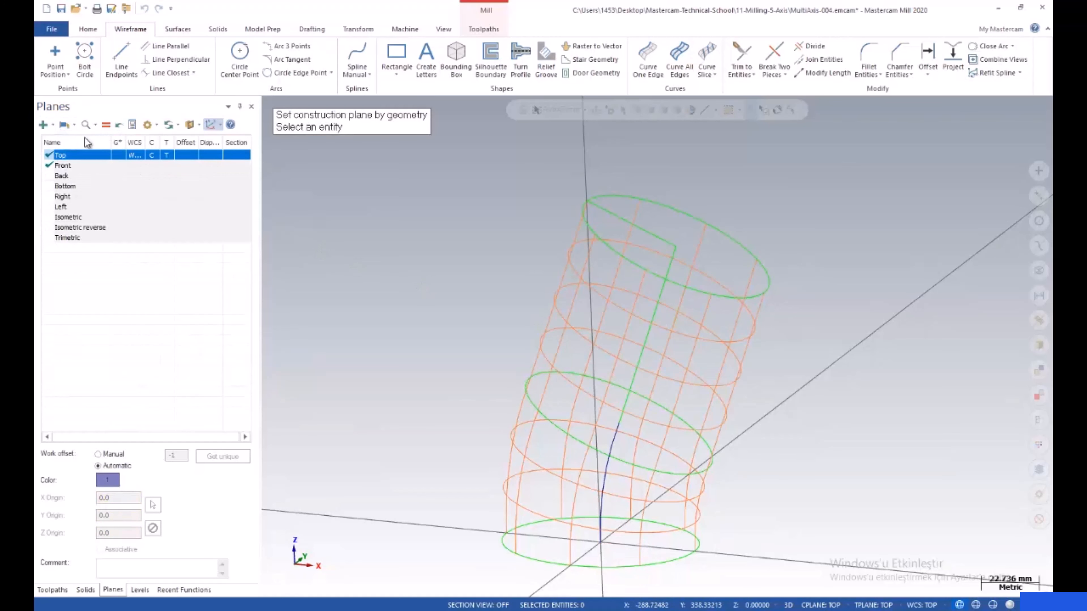
left_click(668, 261)
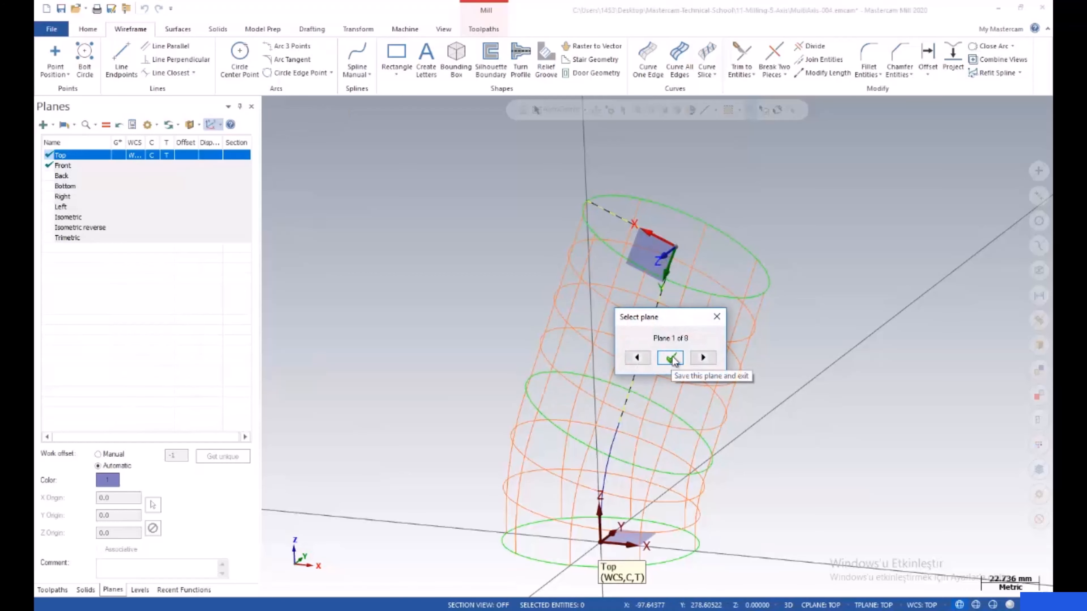
left_click_drag(679, 316, 427, 318)
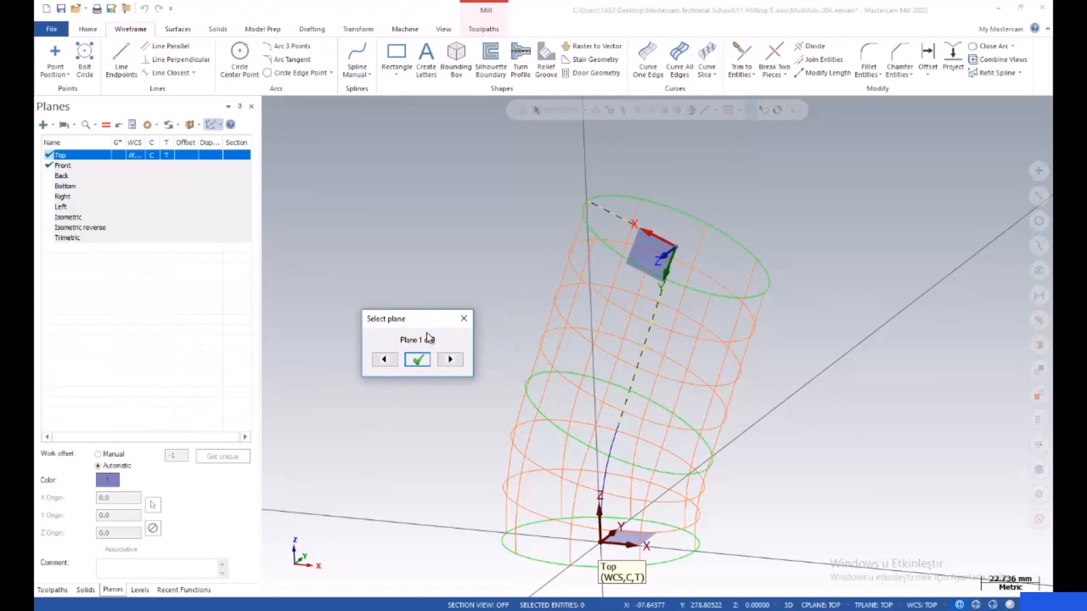
left_click(417, 360)
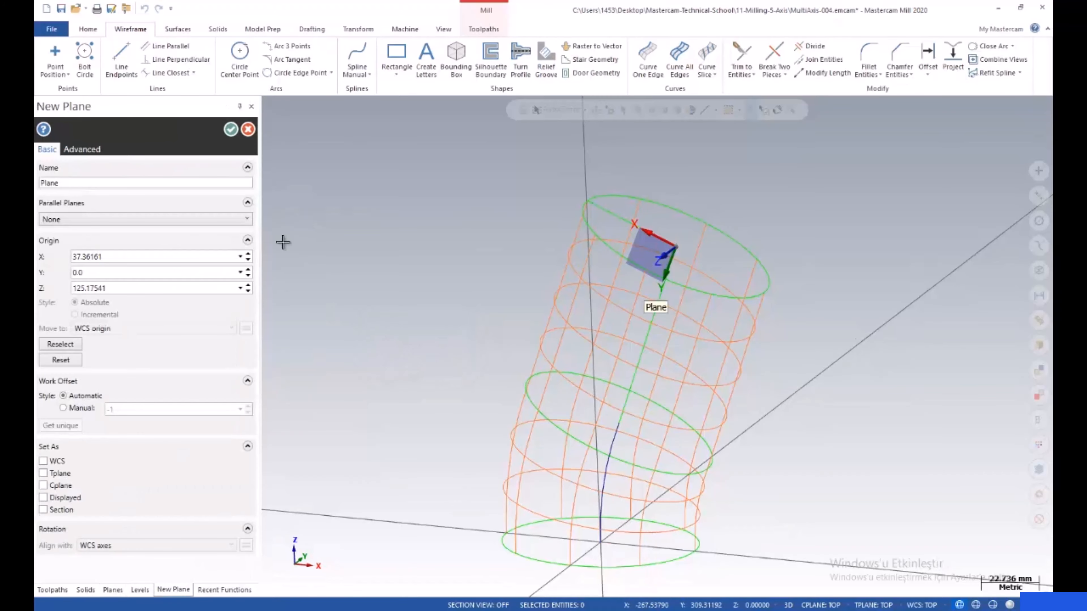
left_click(231, 130)
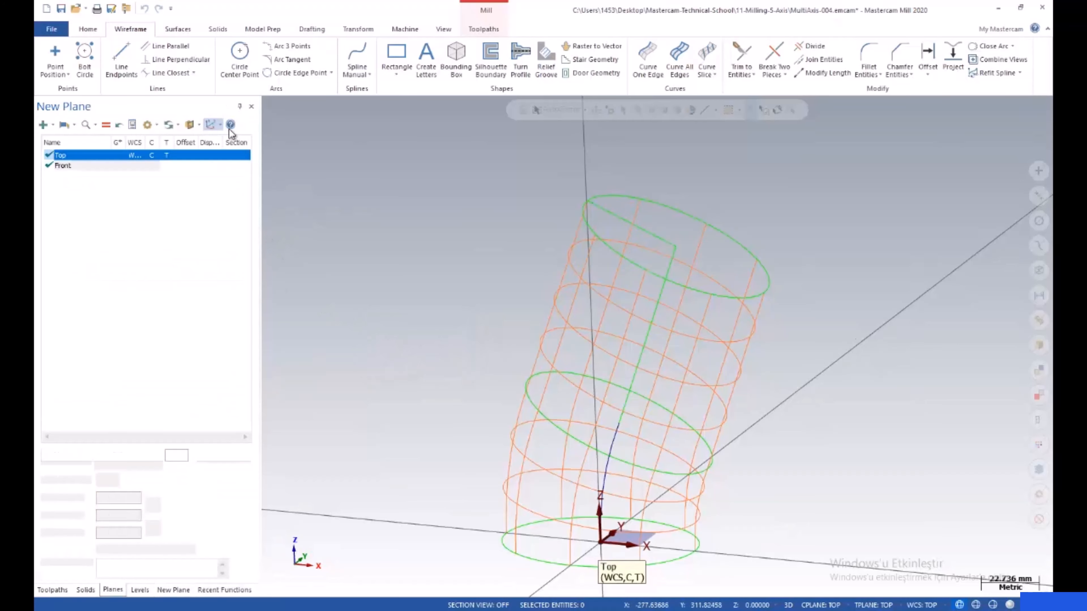
- Rotate the new plane incrementally by 90 degrees about X
left_click(69, 249)
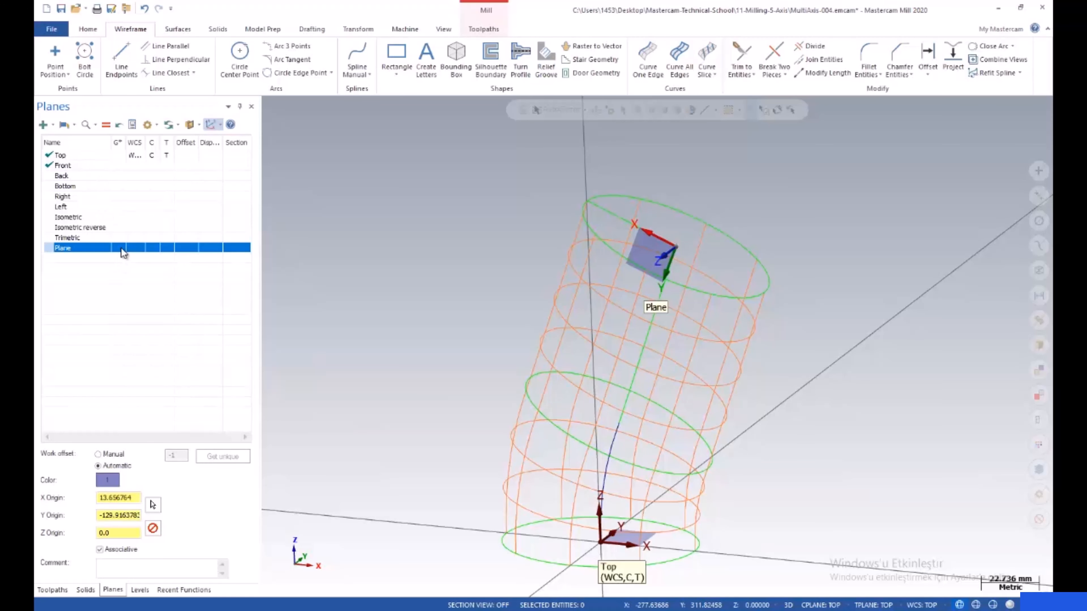
right_click(80, 251)
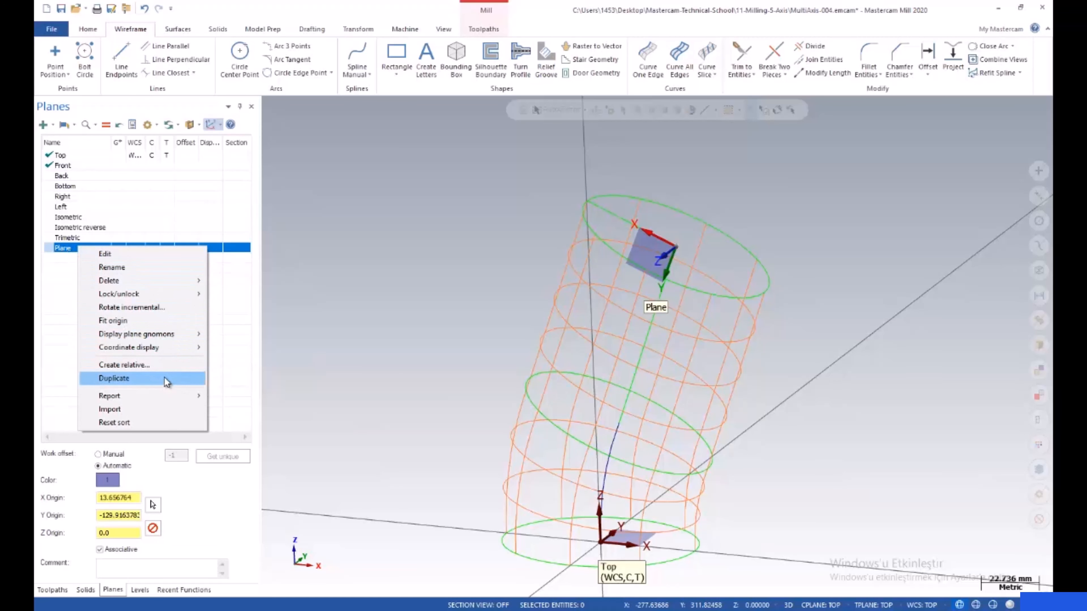
mouse_move(169, 396)
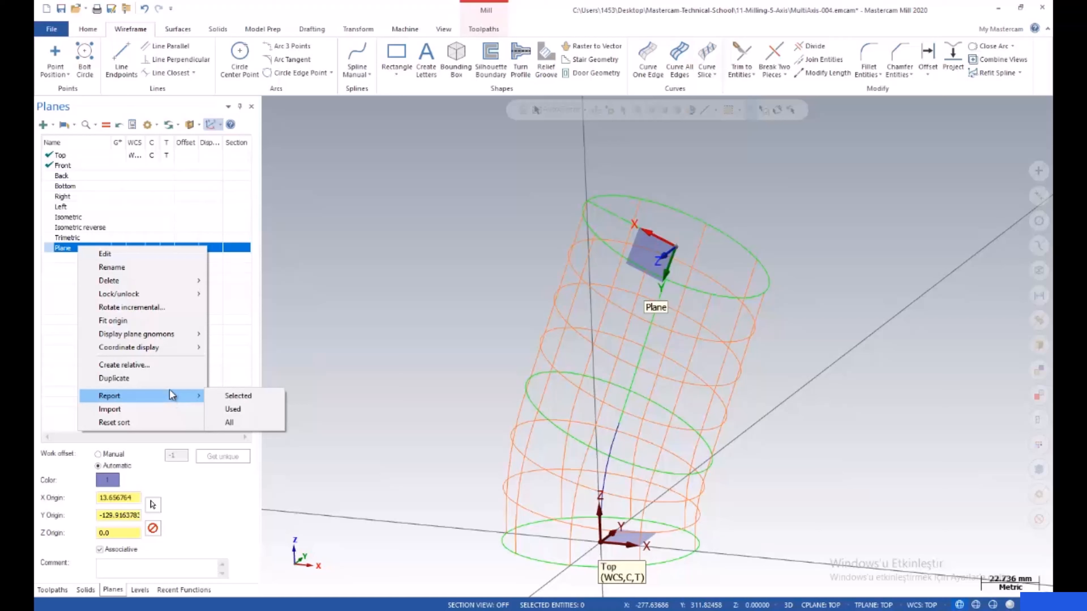
left_click(144, 307)
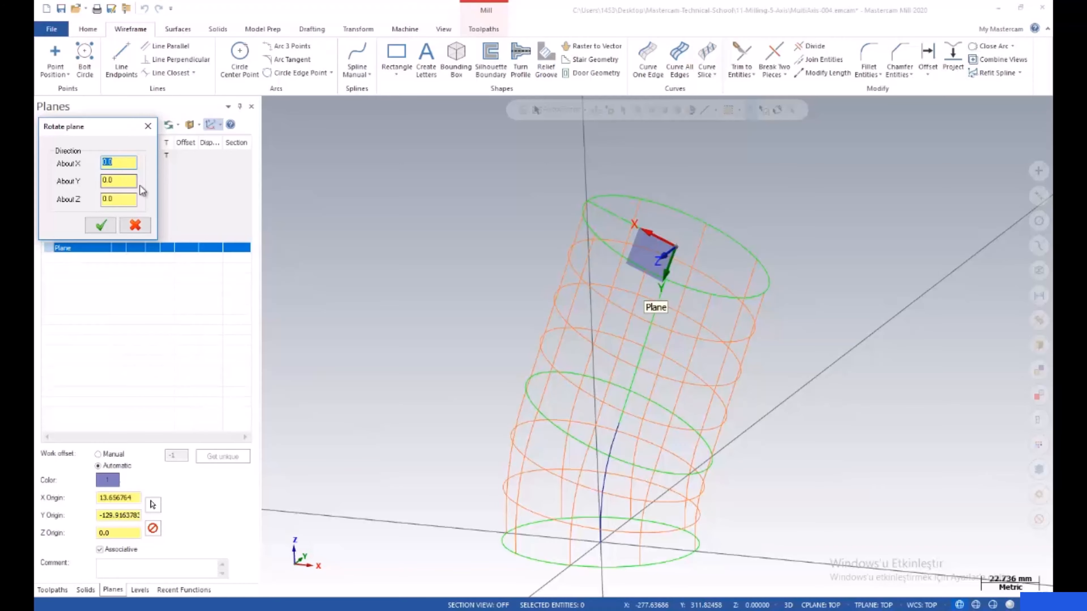
key("Return")
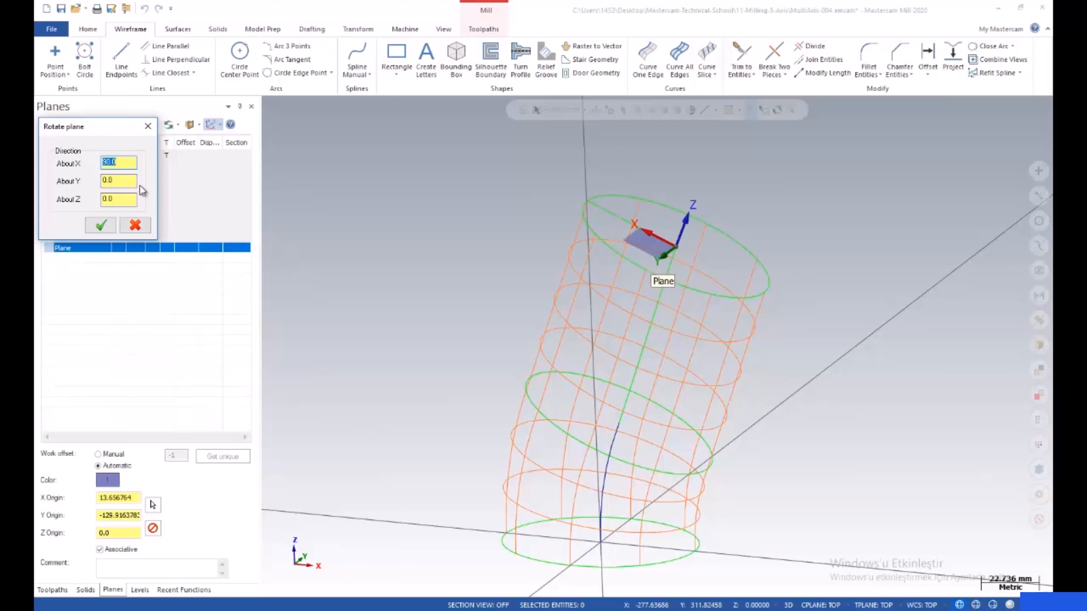
left_click(101, 226)
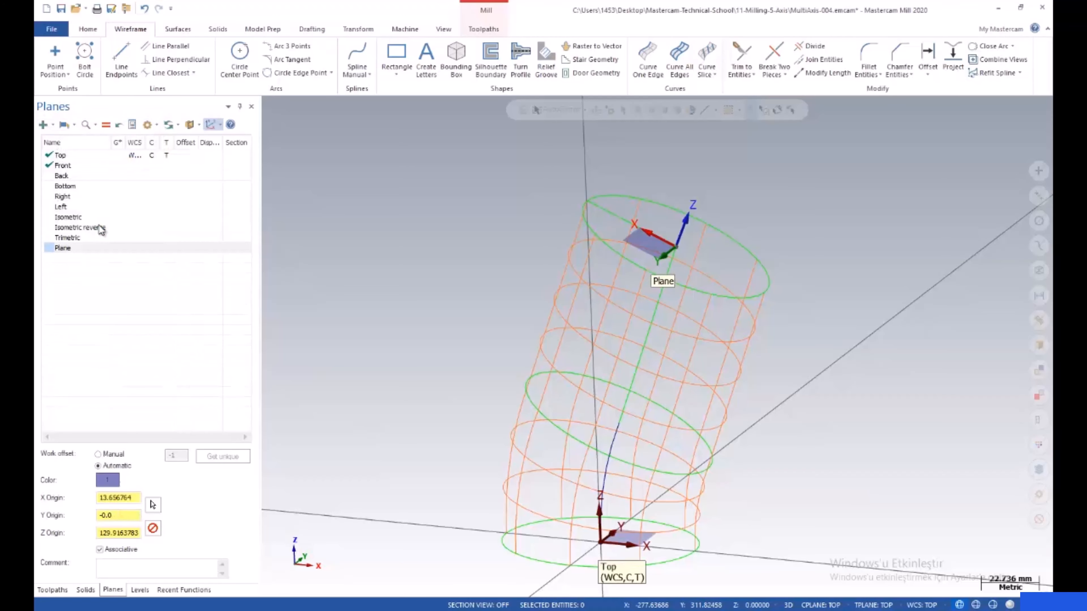
- Make the rotated plane the graphics view, construction plane and tool plane
left_click(317, 241)
left_click(62, 249)
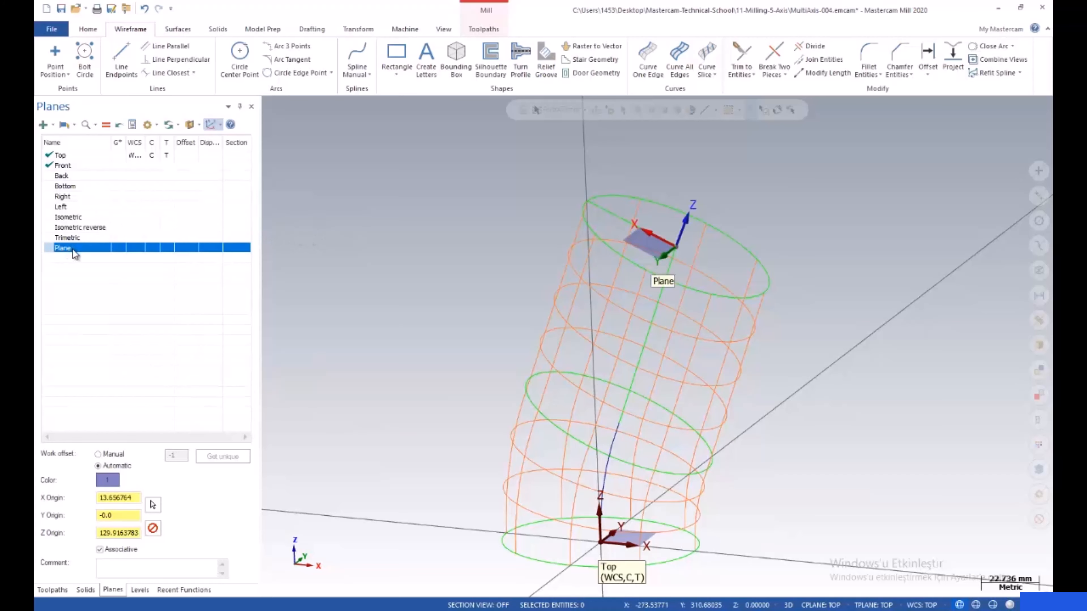
left_click(121, 249)
left_click(151, 249)
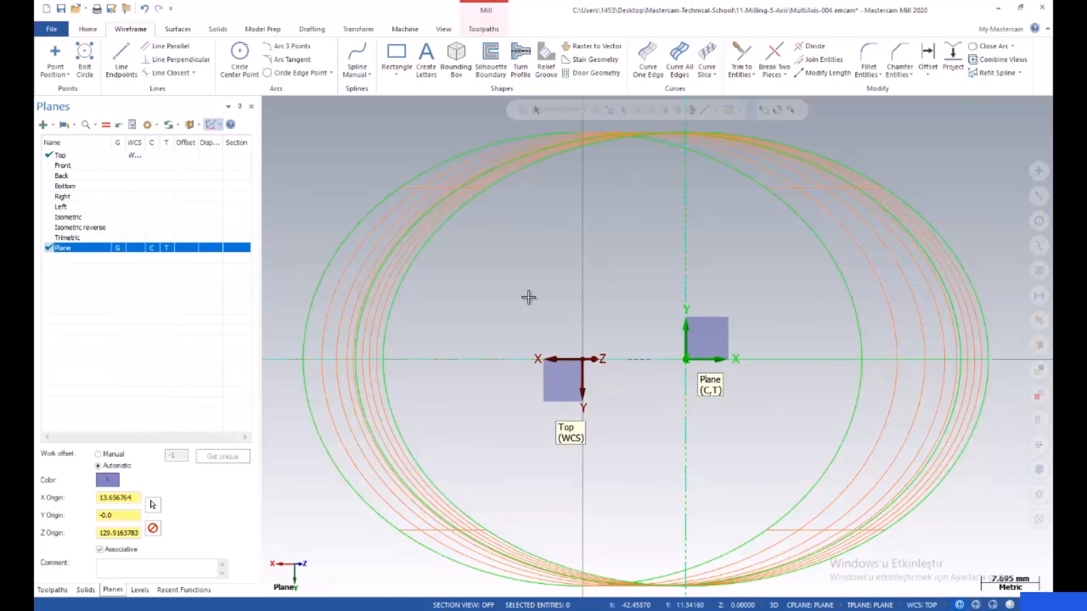
- Delete the upper swept surface and its upper rim curve, keeping the two construction lines
scroll(606, 296, "down", 4)
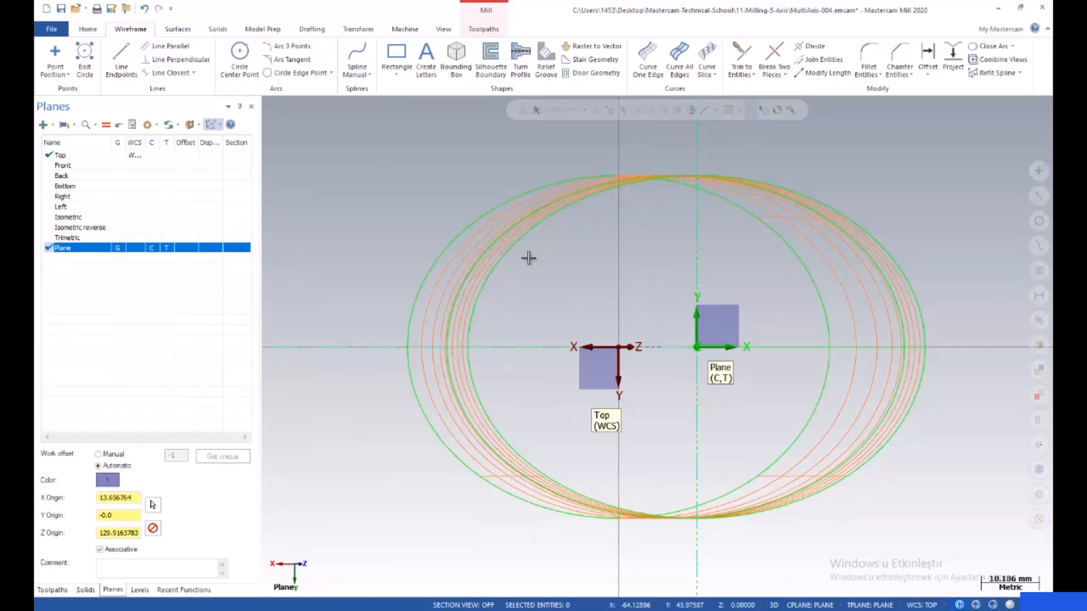
scroll(594, 327, "down", 2)
middle_click_drag(594, 336, 602, 275)
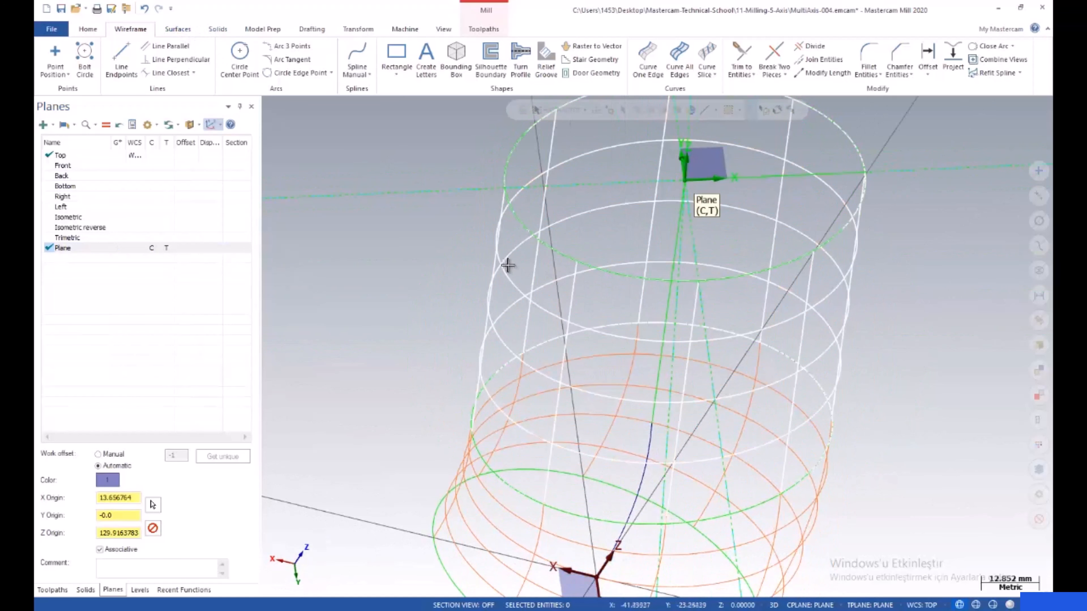
left_click(501, 243)
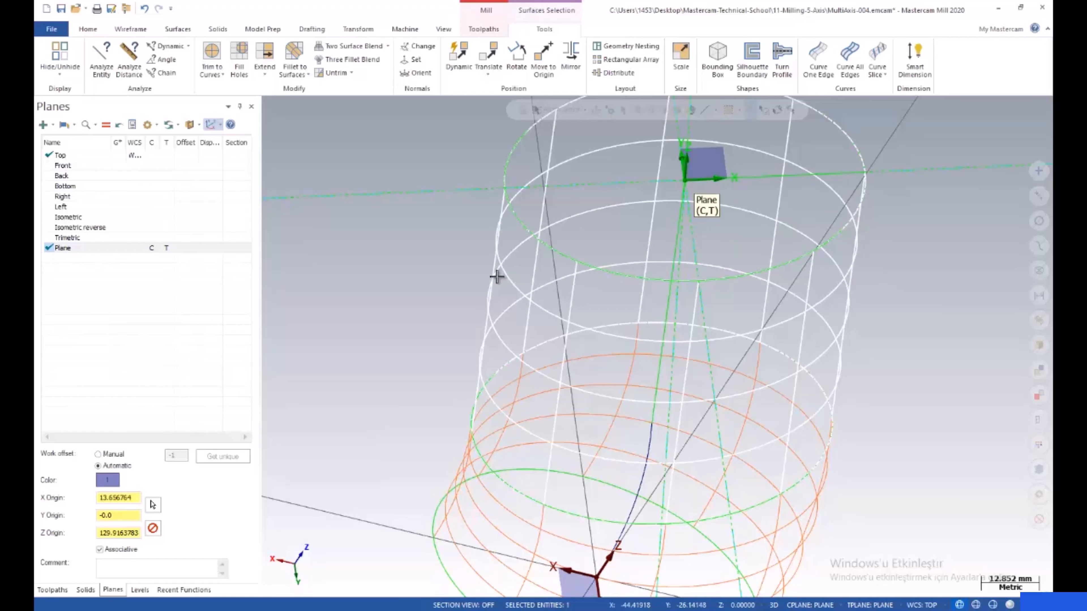
key("Delete")
scroll(521, 274, "down", 2)
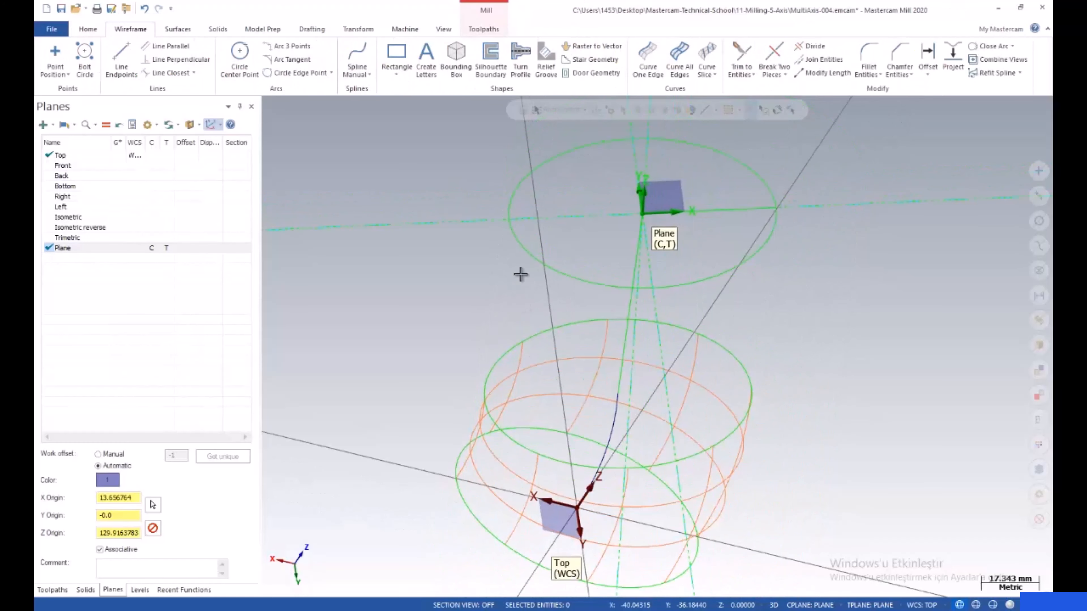
left_click(522, 182)
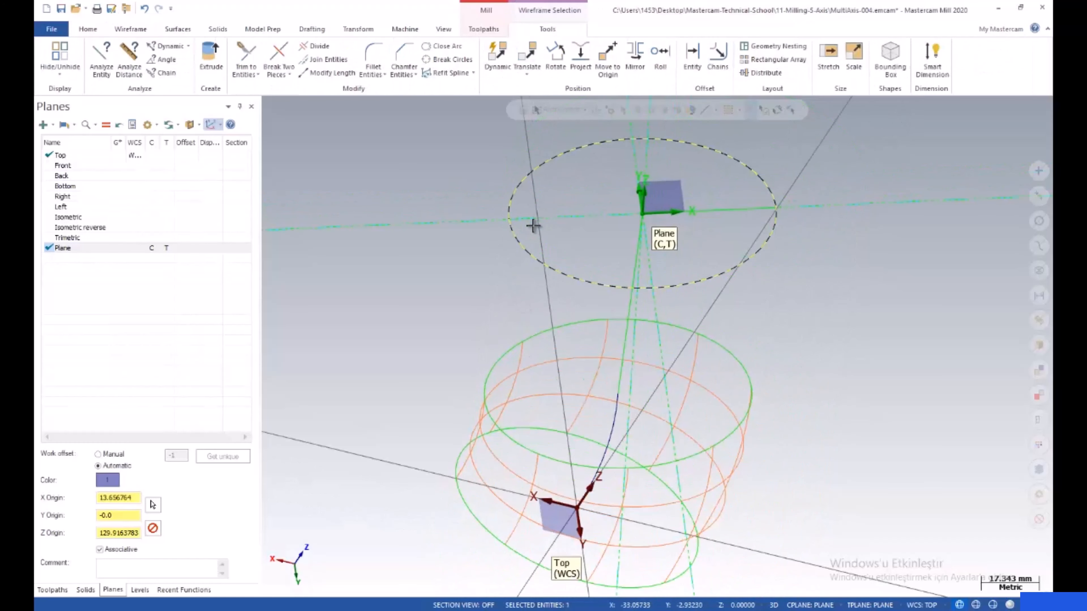
key("Delete")
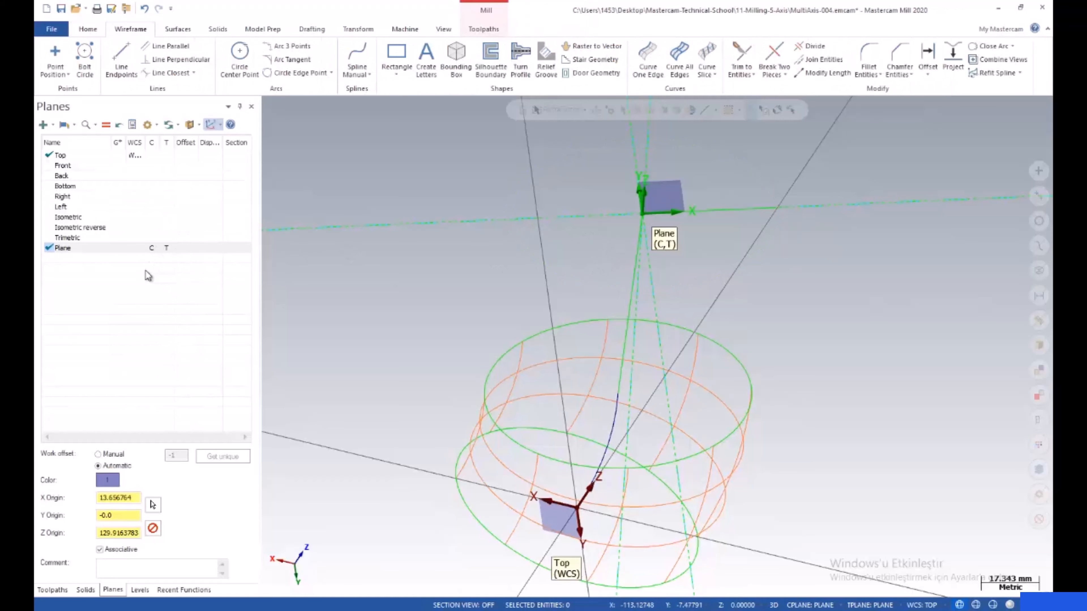
- Set the new custom plane as the WCS in addition to its construction and tool plane roles
left_click(136, 249)
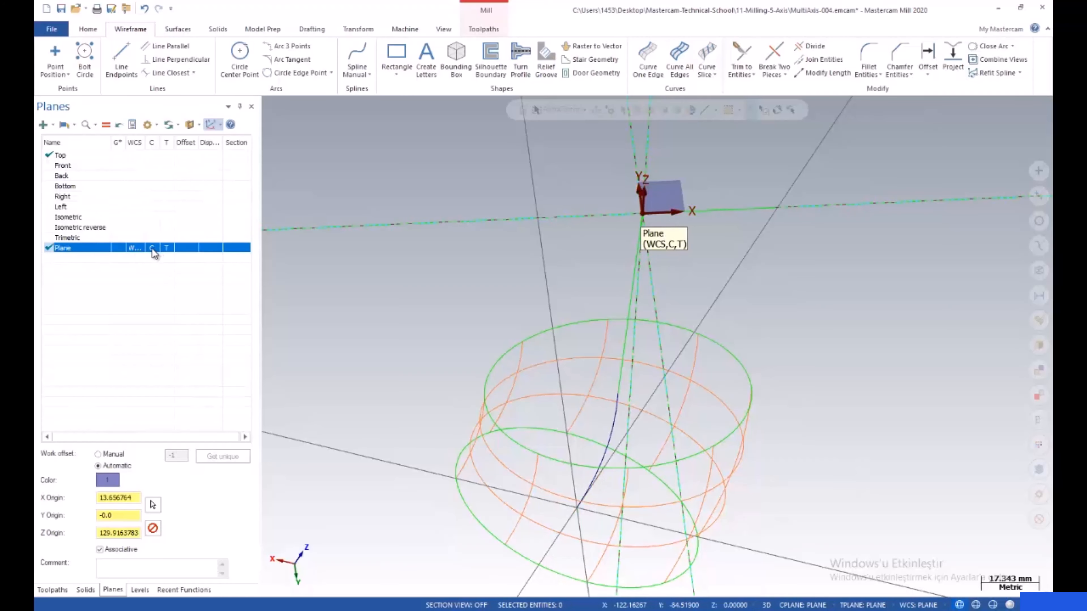
right_click(331, 284)
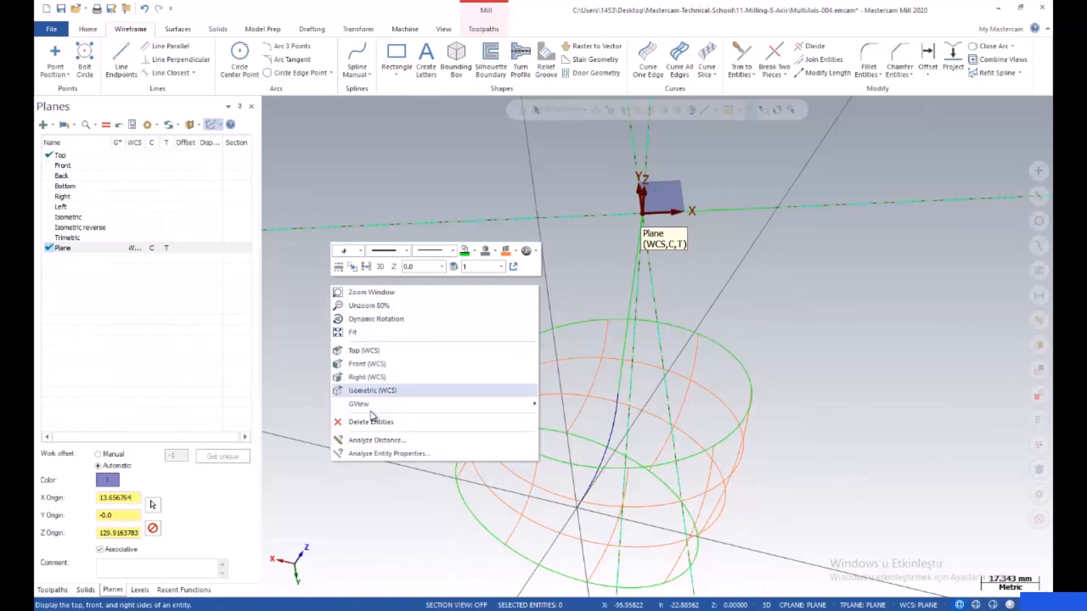
left_click(313, 357)
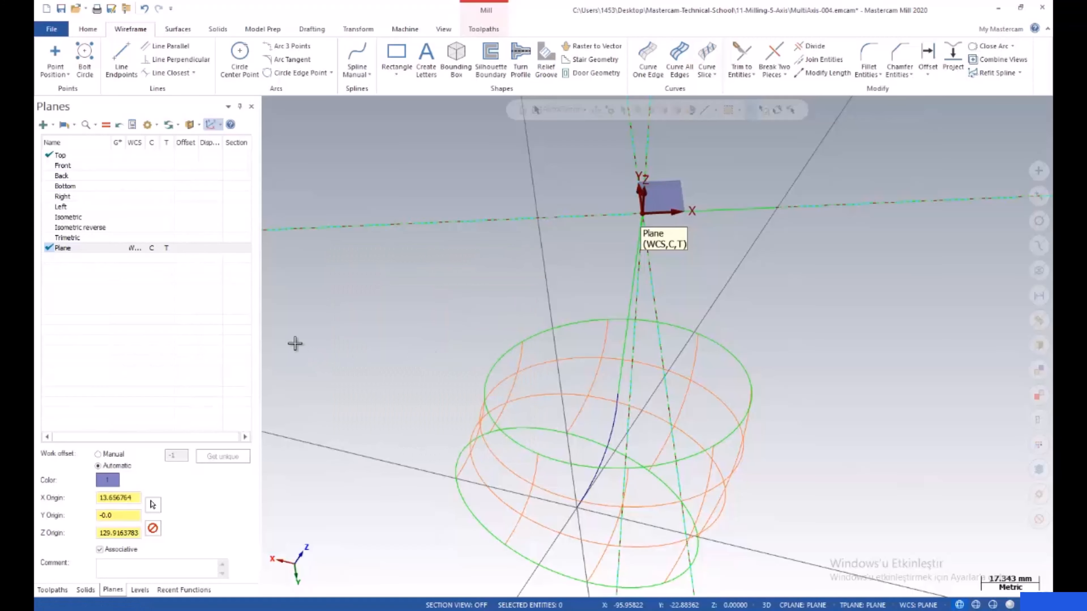
left_click(166, 248)
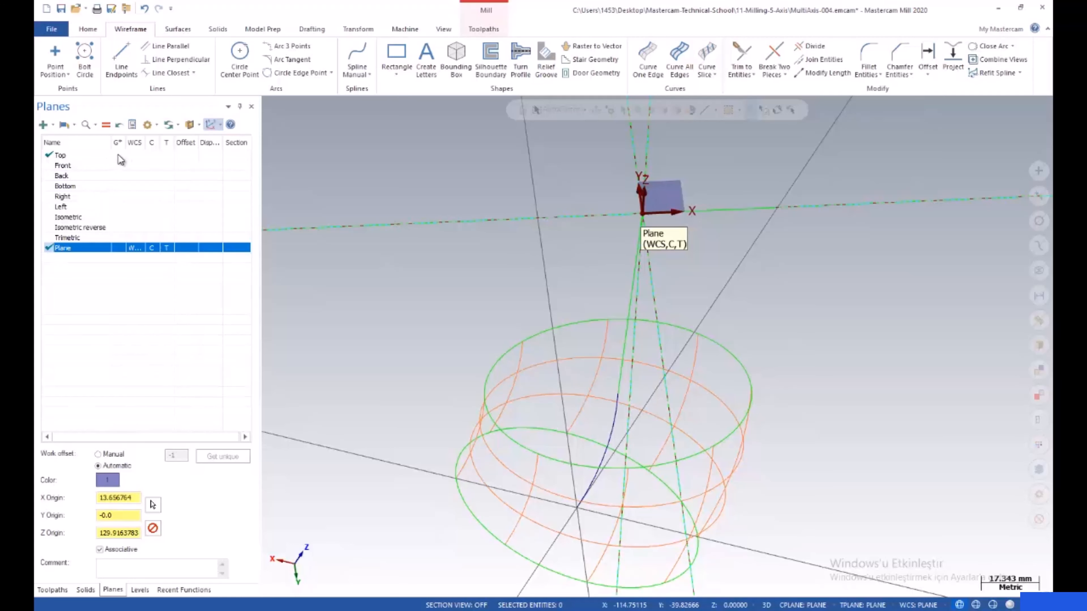
- Make Top the WCS and set the custom Plane as the graphics view, construction plane and tool plane
left_click(135, 155)
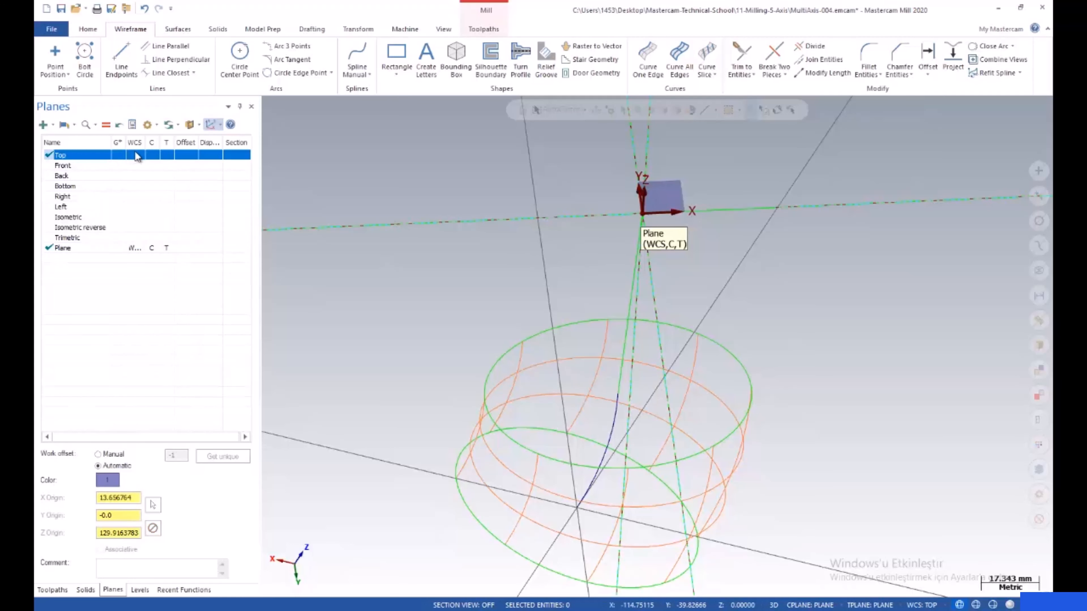
left_click(119, 156)
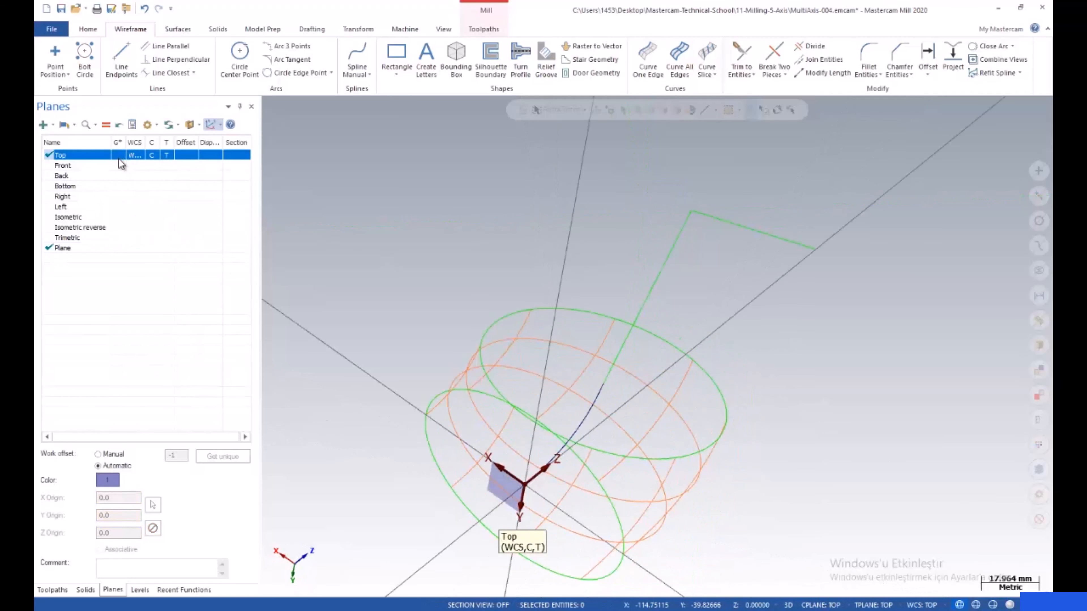
left_click(119, 248)
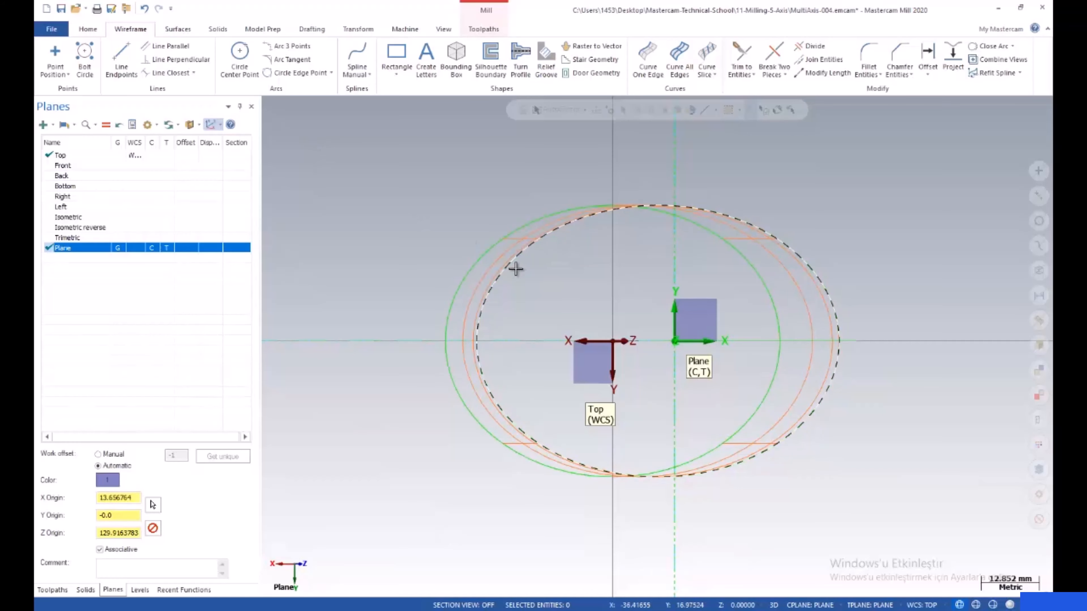
- Sketch an ellipse centred on the Plane origin, with radii of about 11.3 mm (A) and 21.6 mm (B)
left_click(177, 29)
left_click(136, 29)
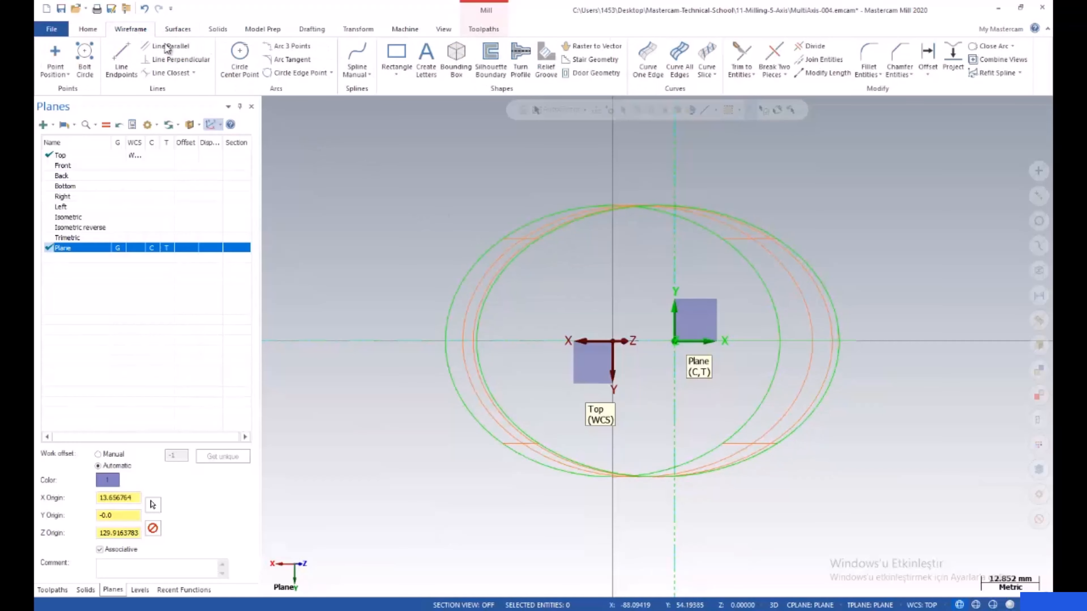
left_click(398, 79)
left_click(421, 129)
left_click(677, 345)
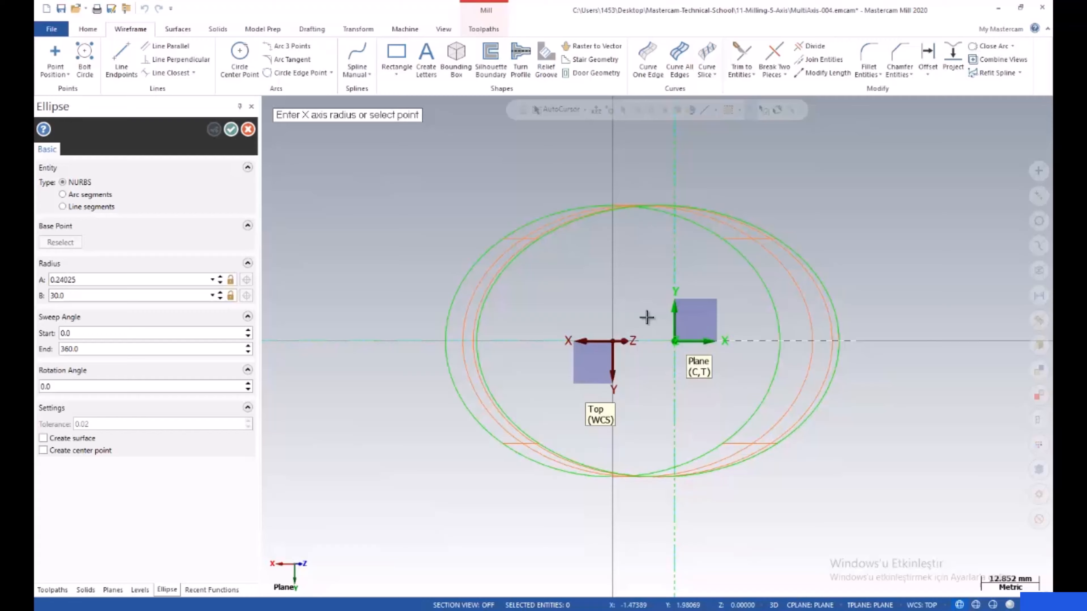
left_click(624, 310)
left_click(577, 325)
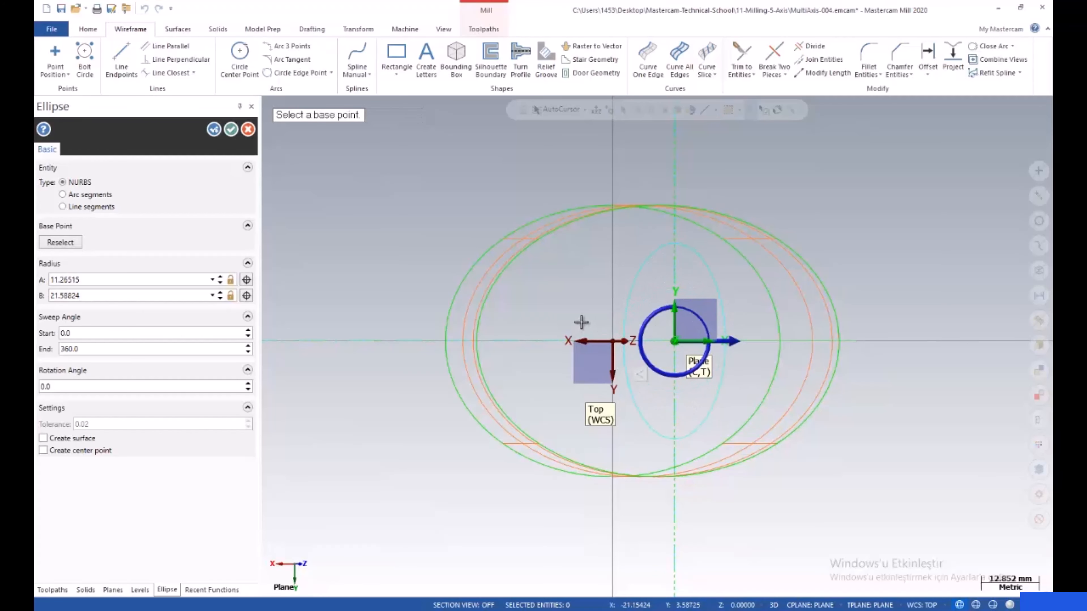
- Set the ellipse radii to A 15 and B 5 and create the ellipse
left_click(97, 283)
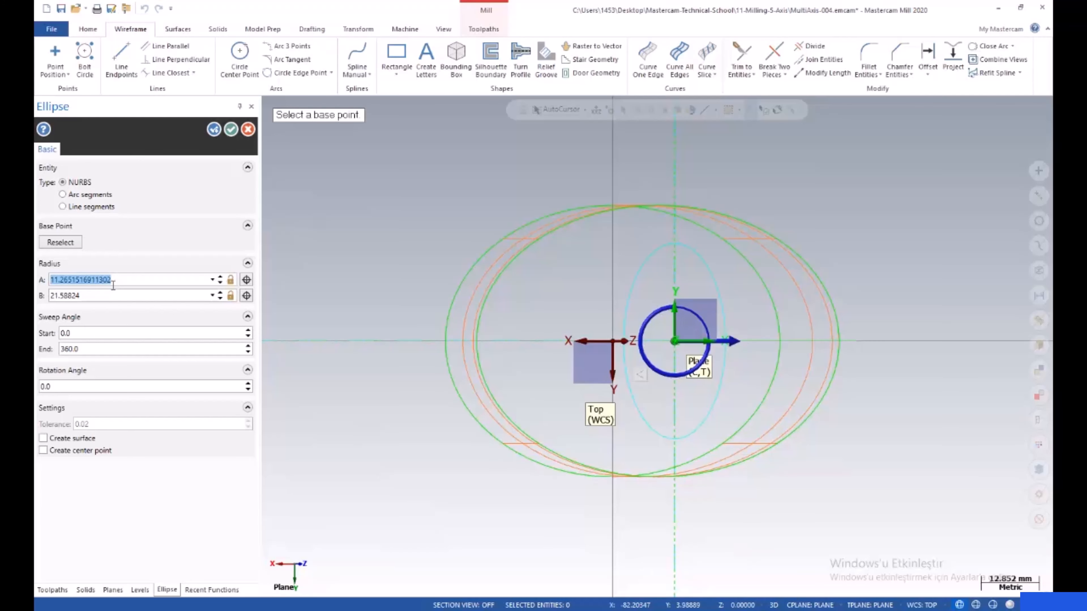
type("10.0")
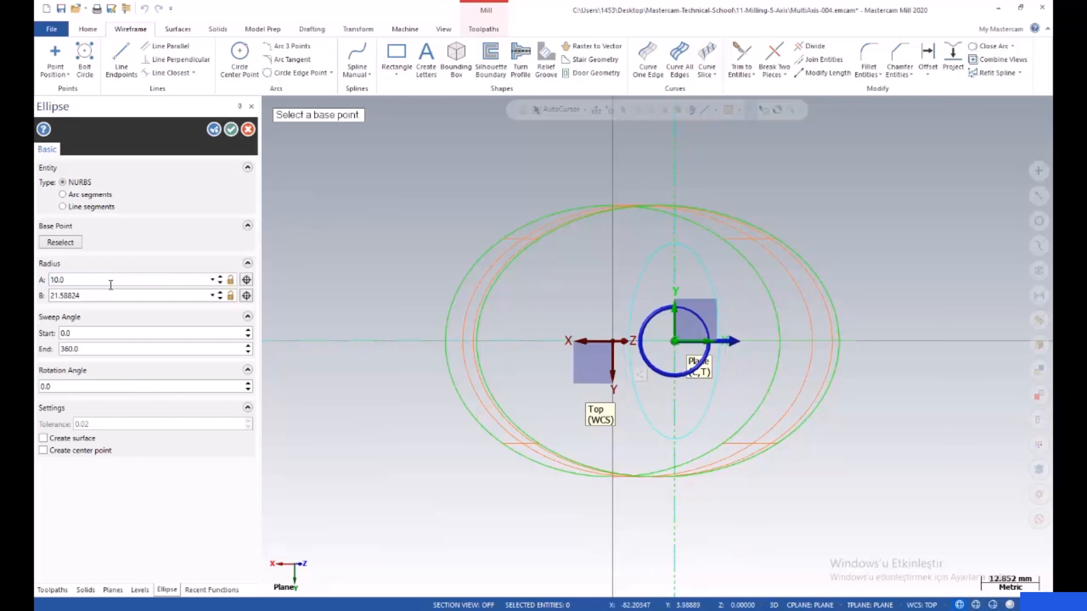
left_click(110, 296)
type("5")
left_click(81, 280)
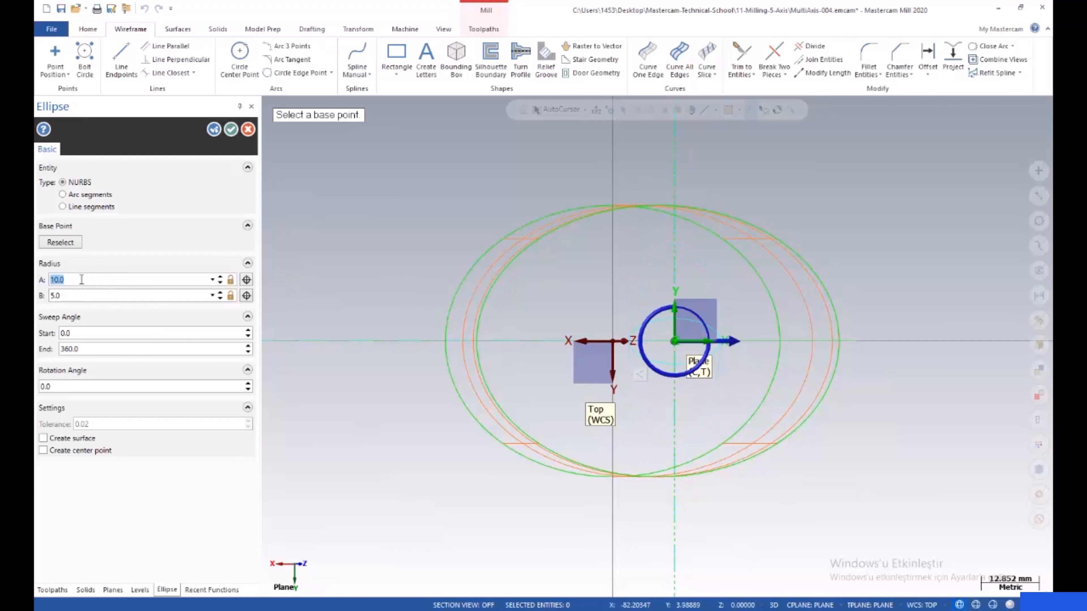
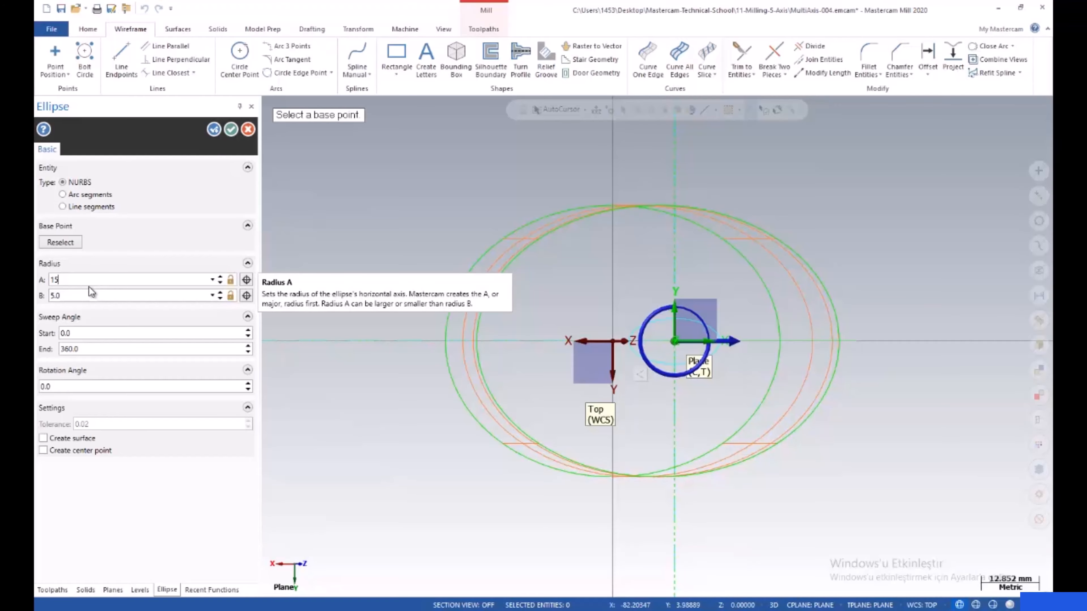
scroll(578, 330, "up", 2)
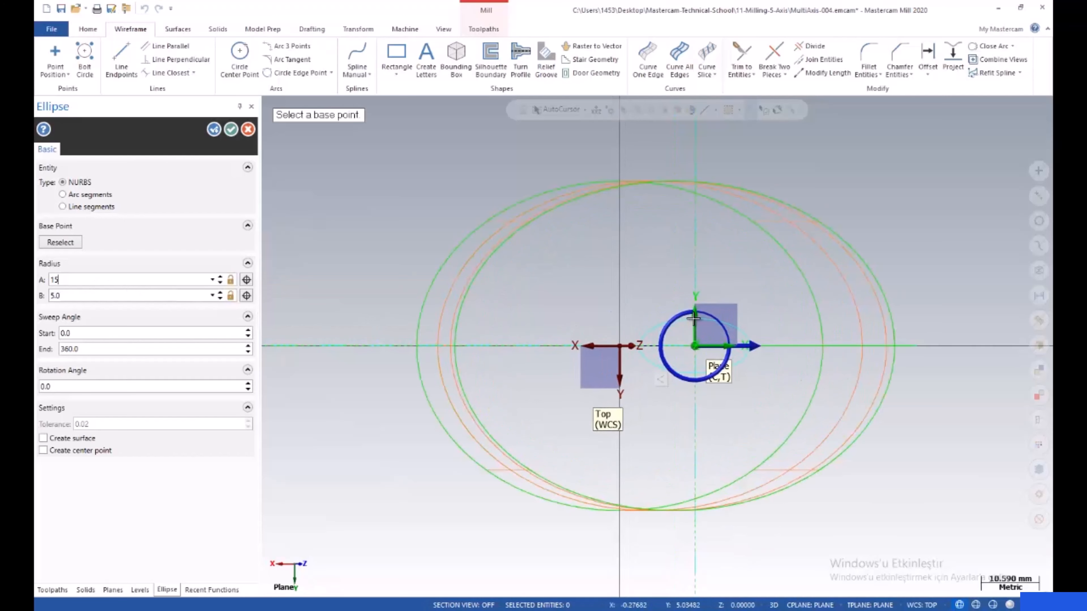
scroll(643, 330, "up", 3)
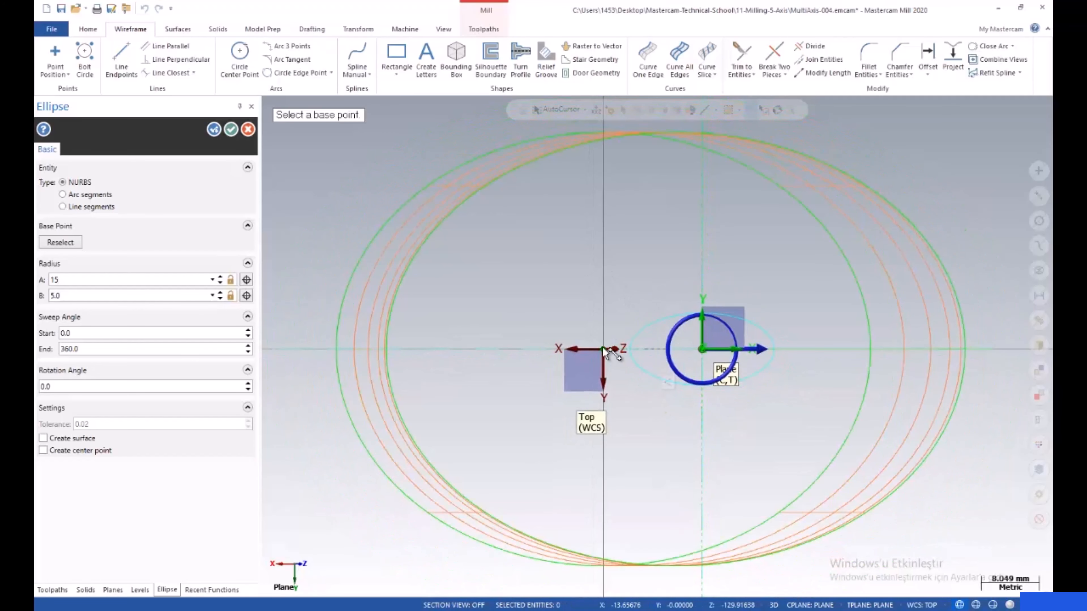
key("Return")
- Delete the ellipse centred on the Plane origin
left_click(662, 315)
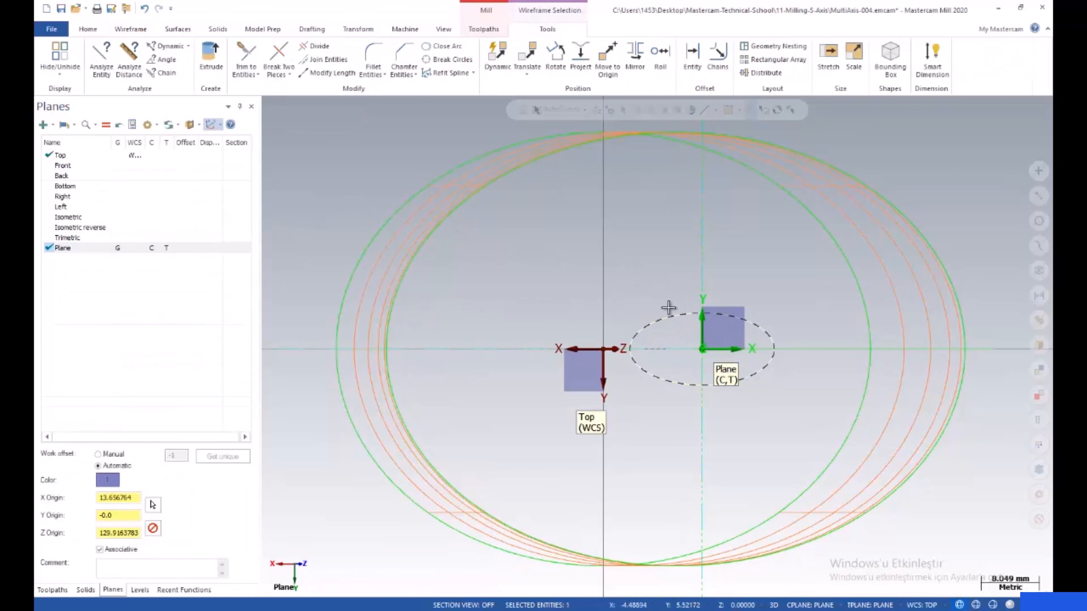
key("Escape")
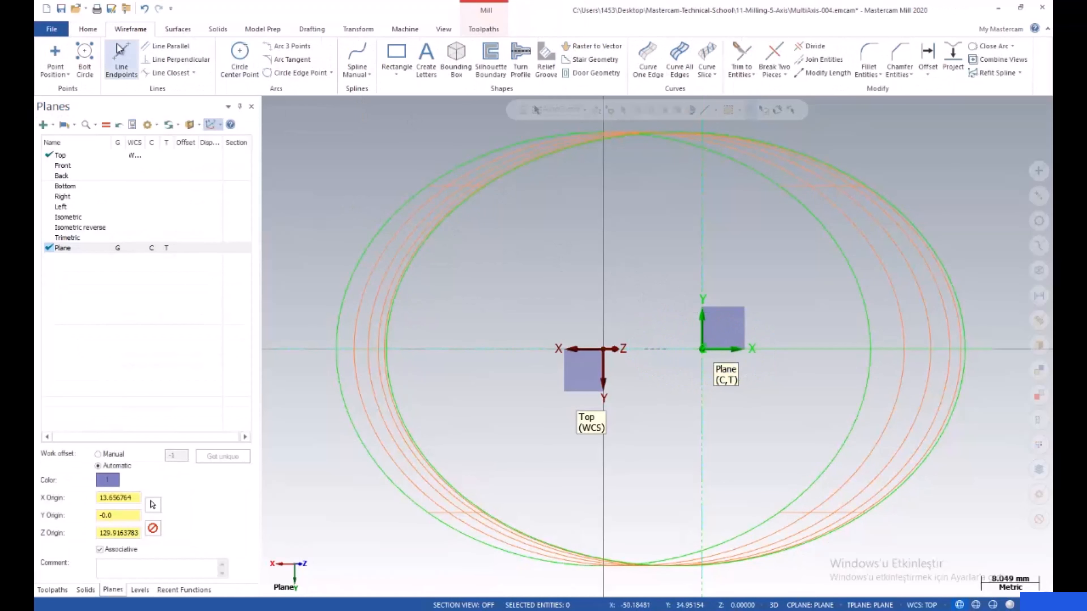
- Switch construction to 2D mode and draw a two-endpoint line from the Top origin to the Plane origin
left_click(122, 60)
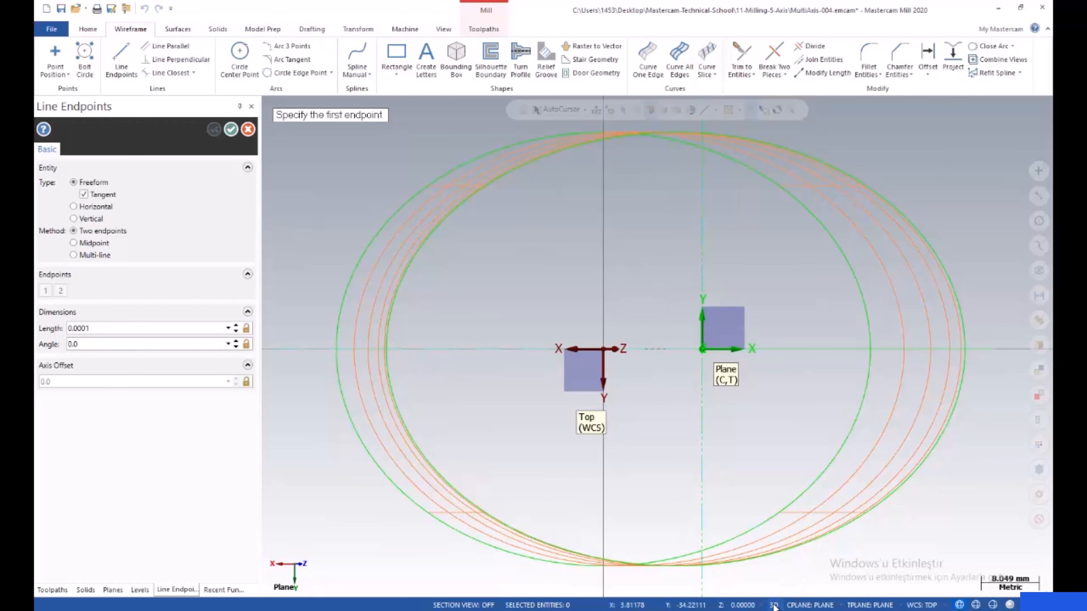
left_click(603, 349)
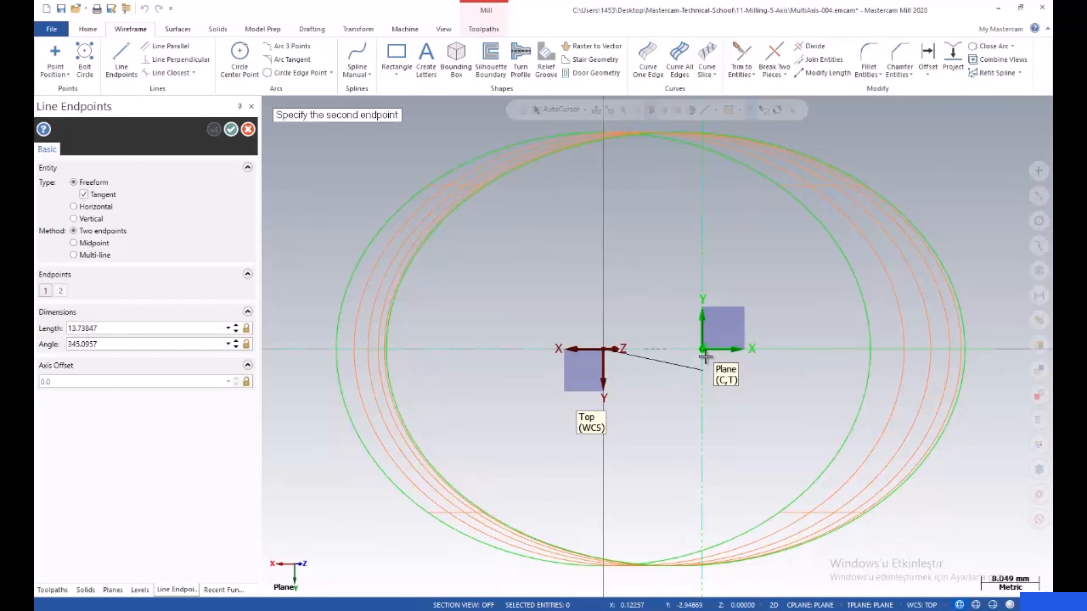
left_click(701, 349)
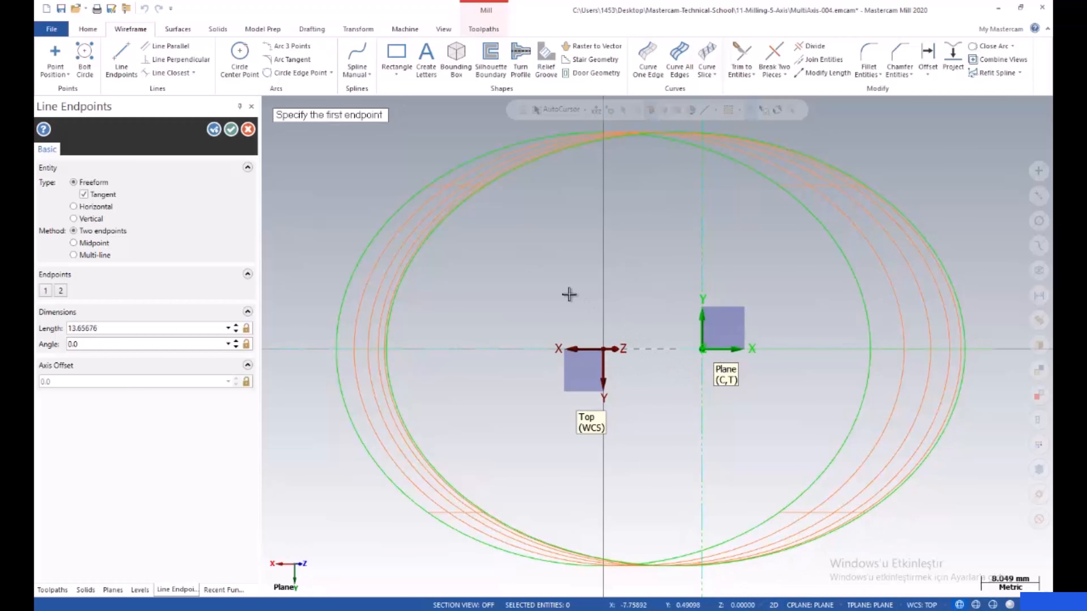
key("Escape")
left_click(398, 76)
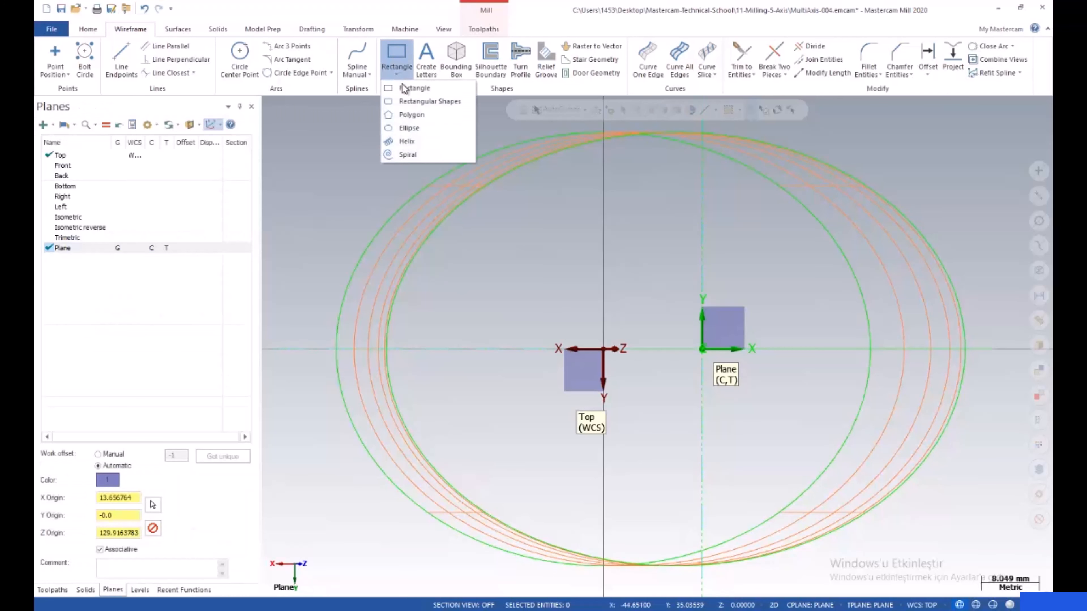
left_click(407, 122)
left_click(655, 348)
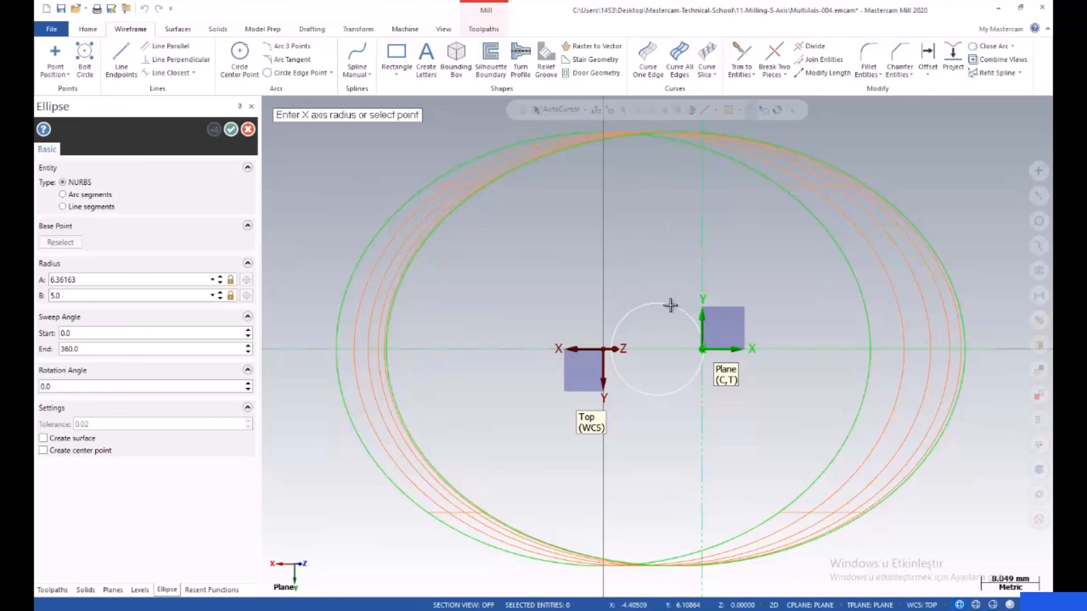
left_click(702, 349)
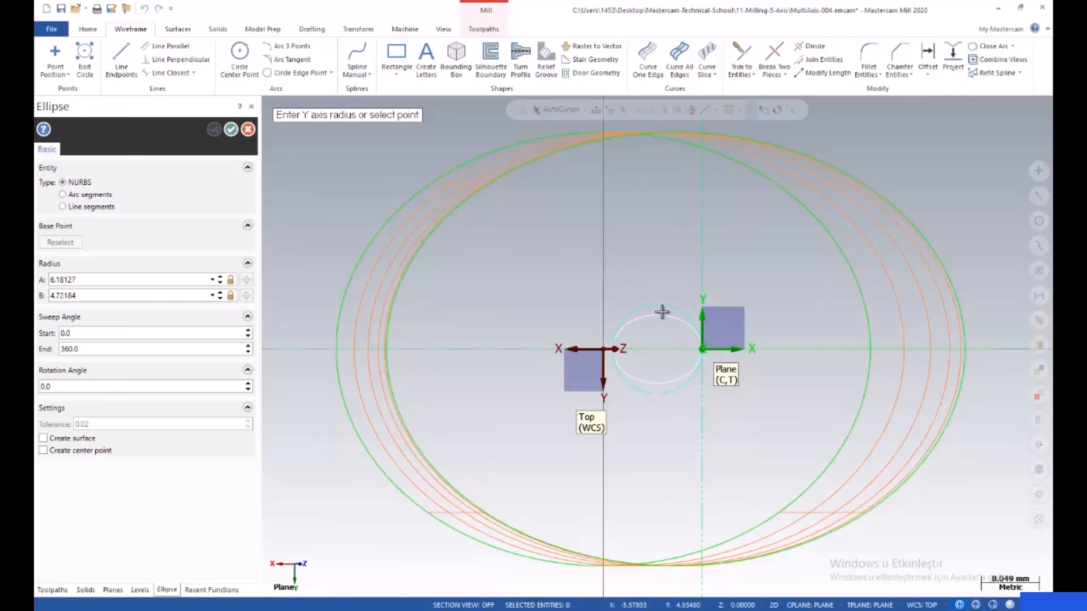
key("Escape")
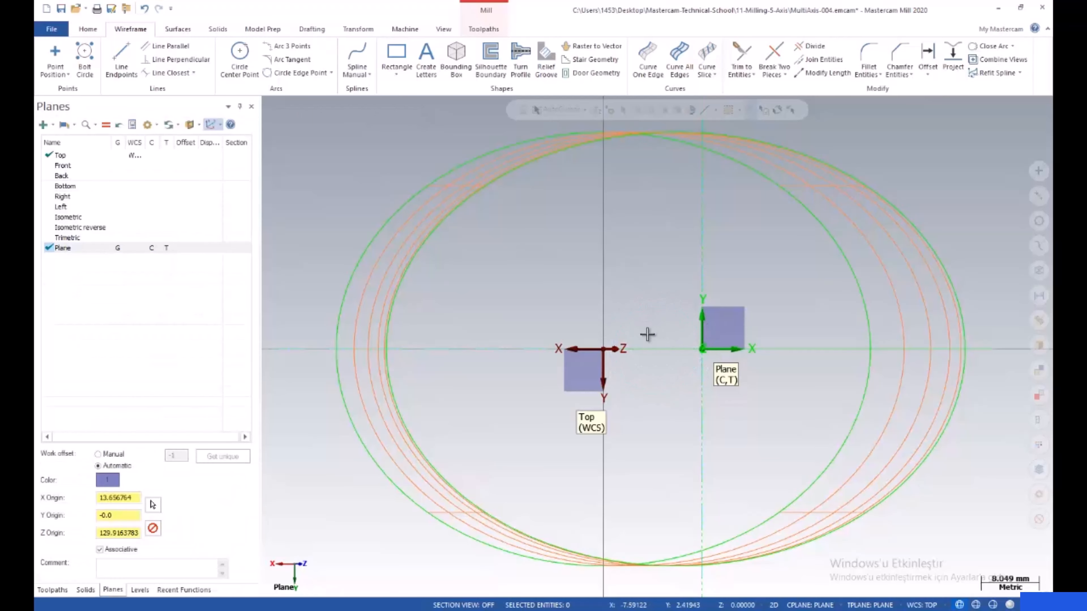
- Restore the custom Plane as the graphics view and delete the line between the two origins
middle_click_drag(649, 349, 614, 241)
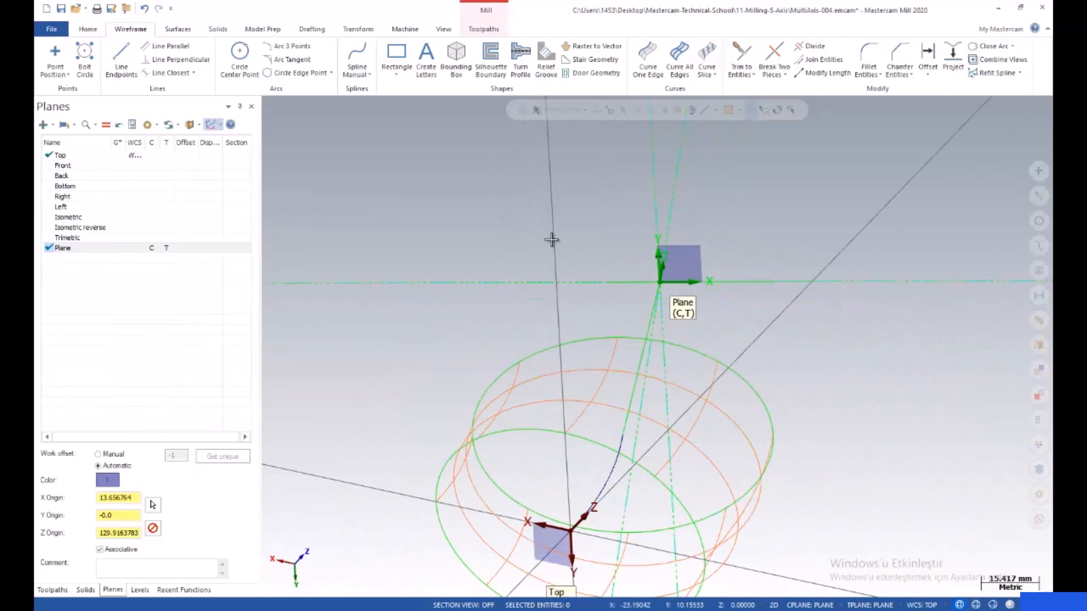
right_click(545, 224)
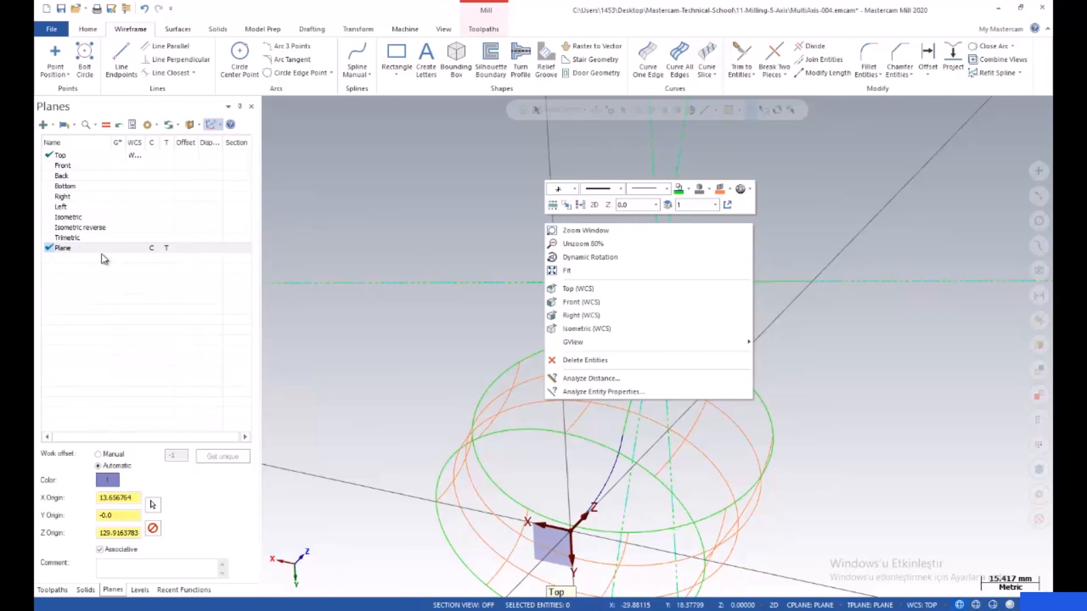
left_click(114, 248)
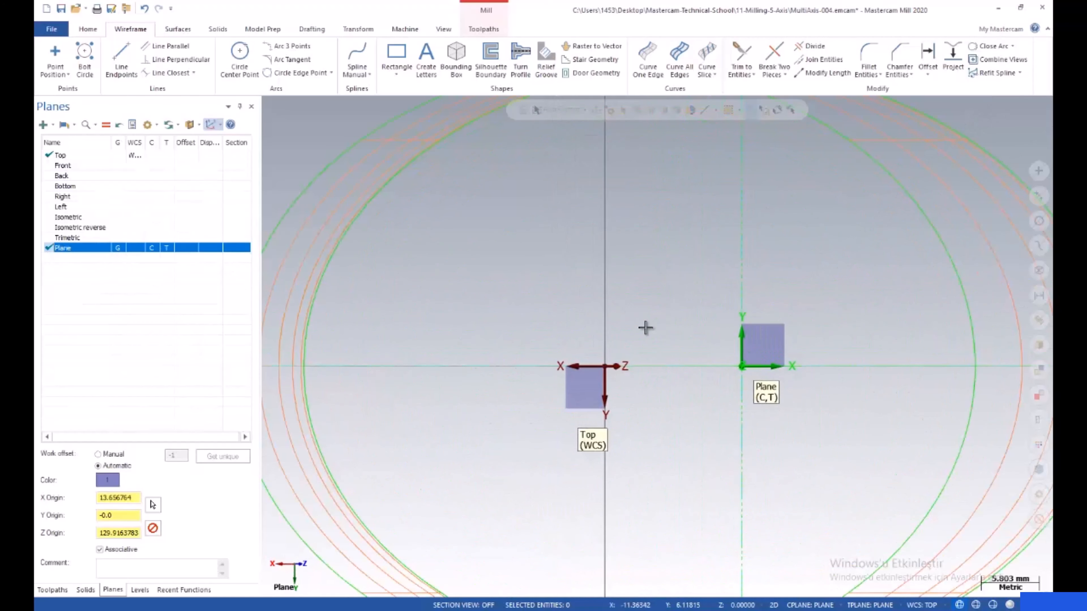
scroll(650, 370, "up", 2)
left_click(651, 364)
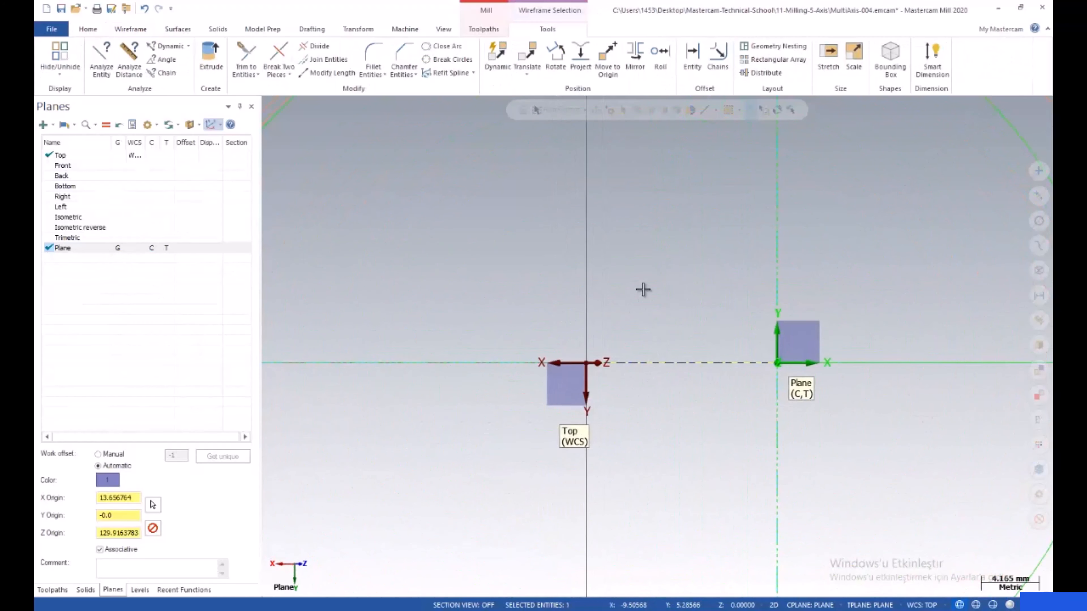
key("Escape")
scroll(635, 293, "down", 2)
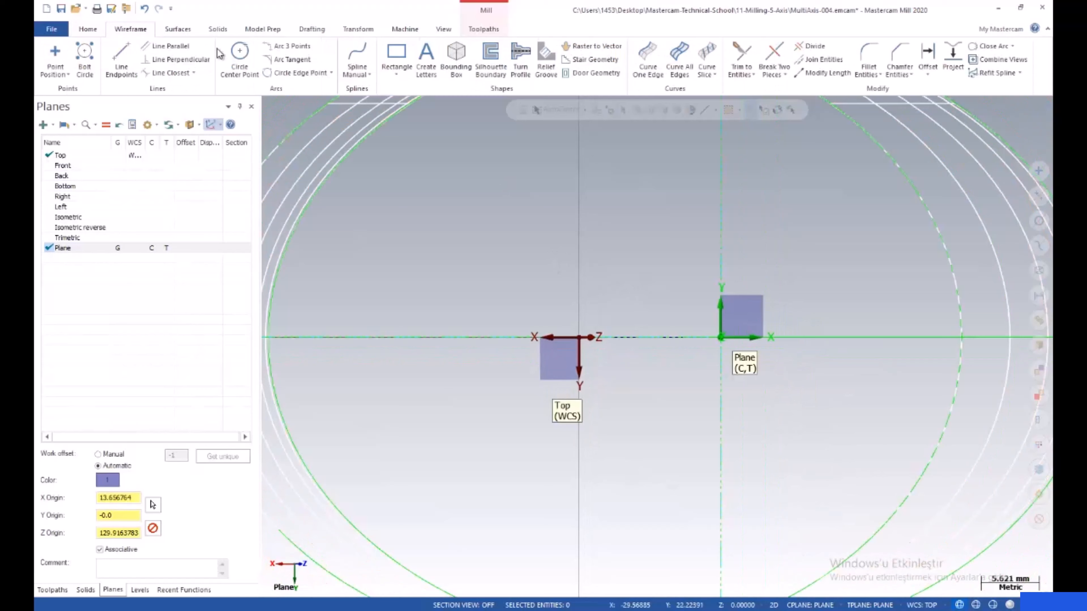
- Redraw the freeform line connecting the Top origin to the Plane origin
left_click(131, 47)
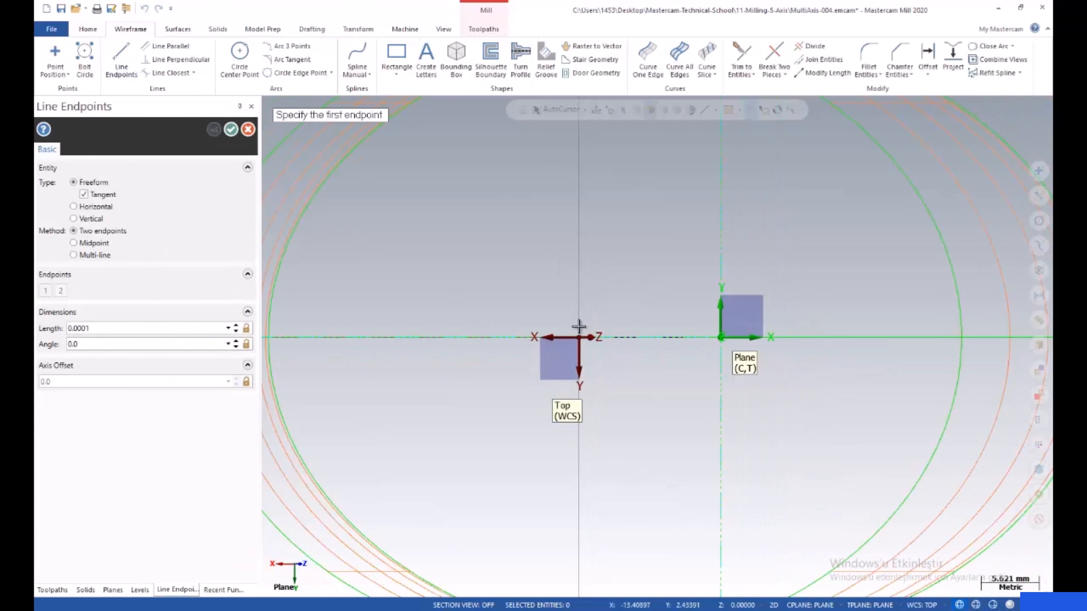
left_click(579, 337)
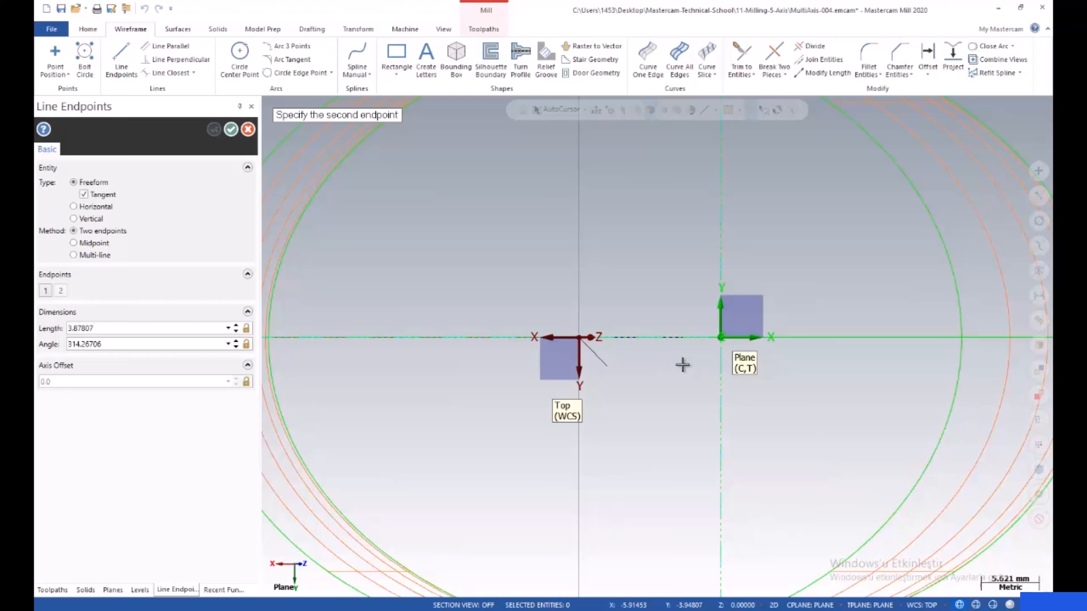
left_click(723, 341)
key("Escape")
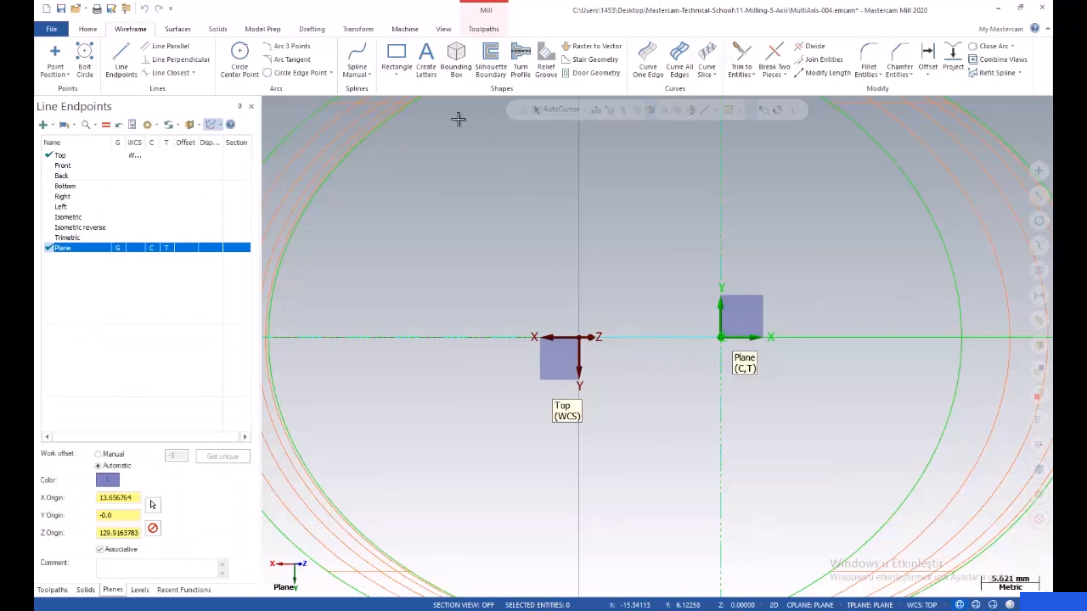
- Place an ellipse centred on the connecting line's midpoint, with radius A reaching the Plane origin and radius B about 5.6 mm
left_click(398, 82)
left_click(406, 128)
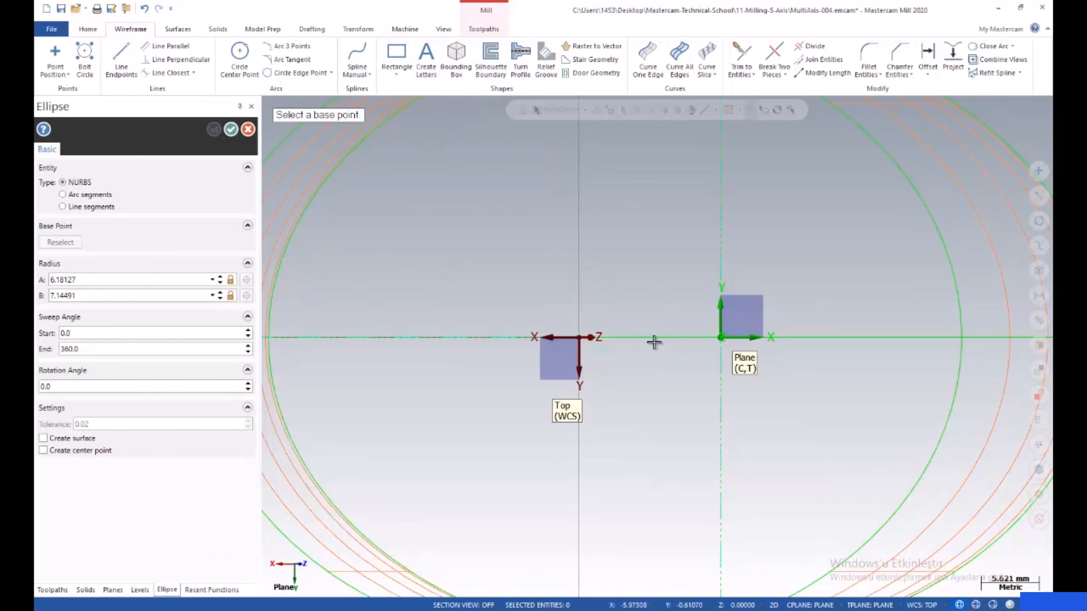
left_click(650, 337)
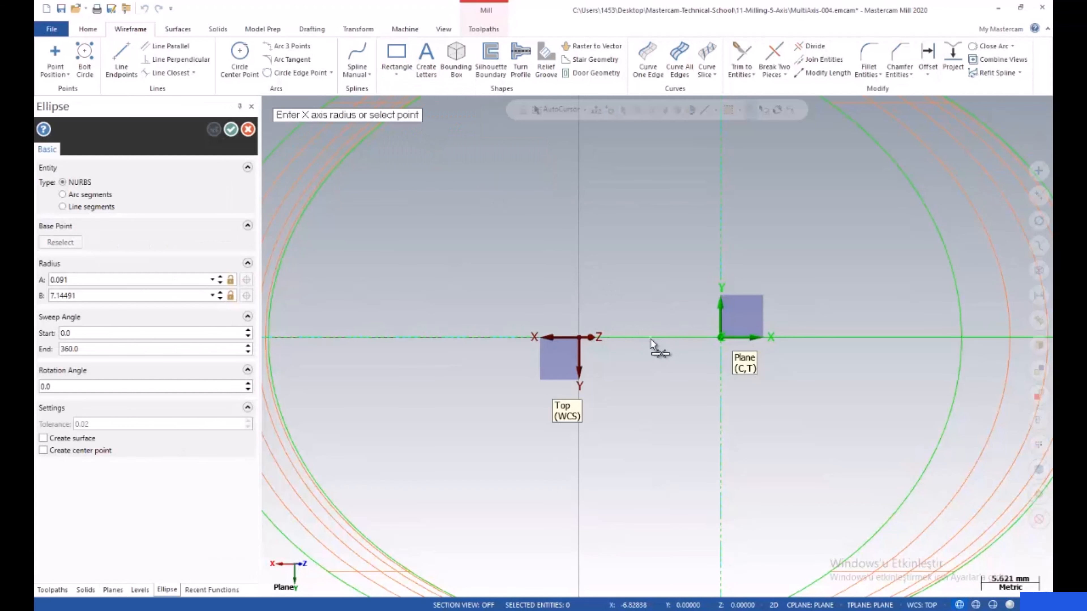
left_click(722, 339)
left_click(672, 283)
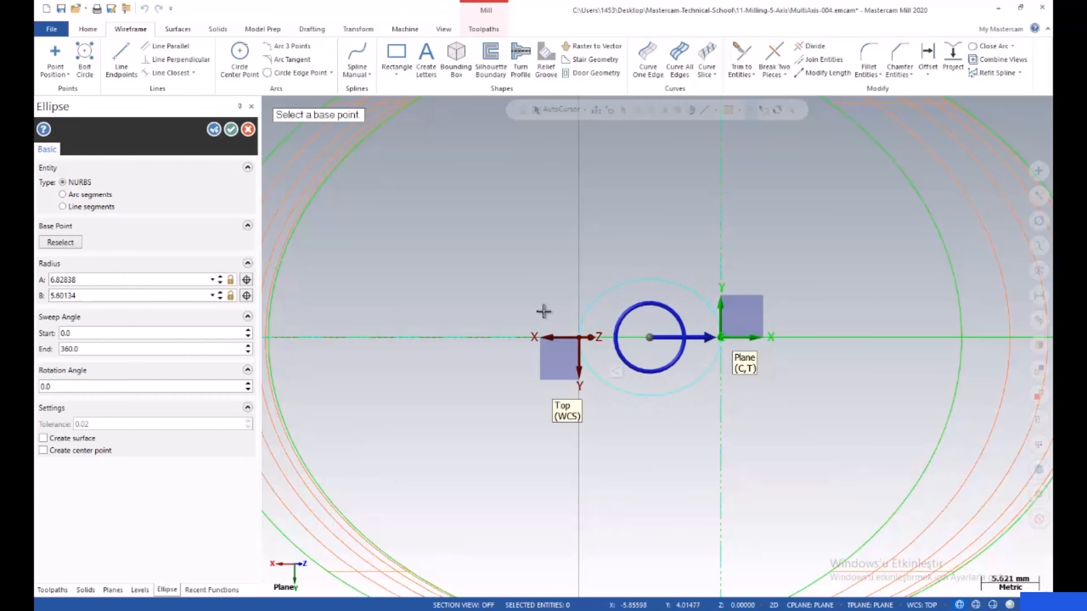
- Set the midpoint ellipse's radius B to 6 and radius A to 8
double_click(89, 296)
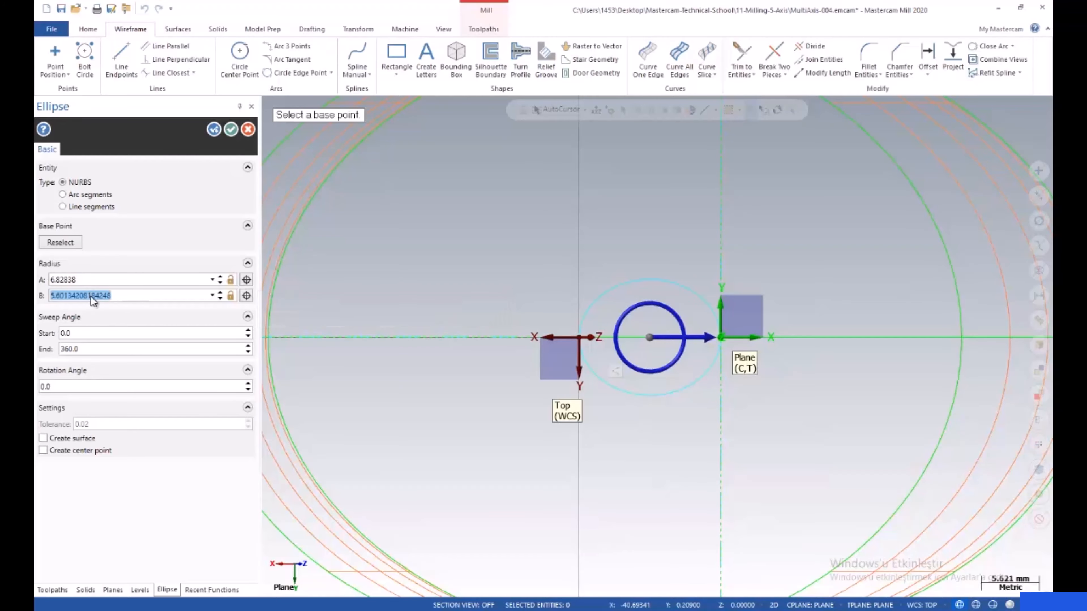
type("6")
double_click(106, 283)
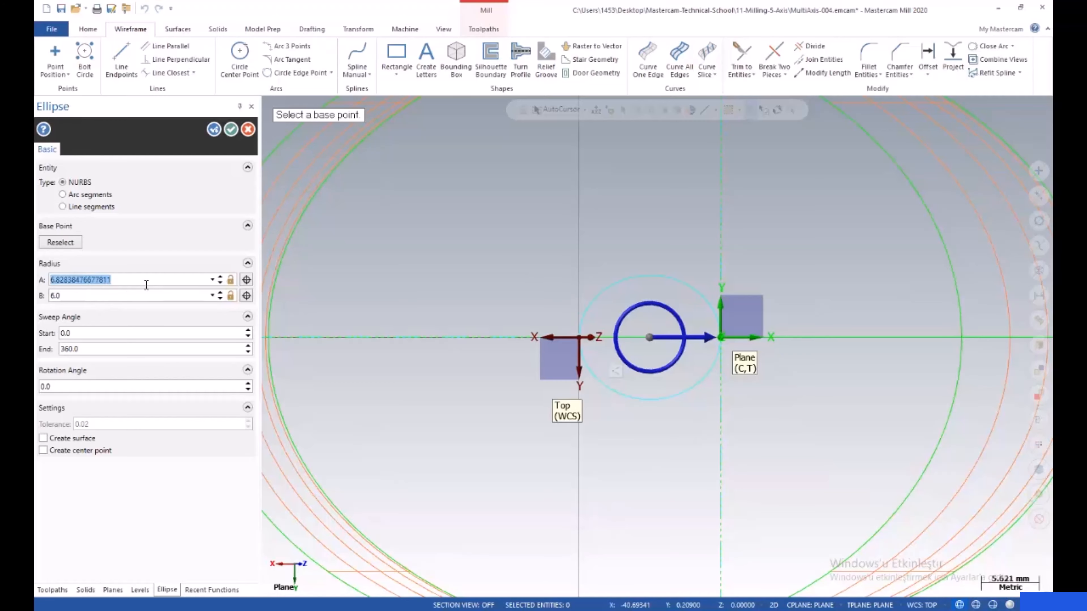
type("8")
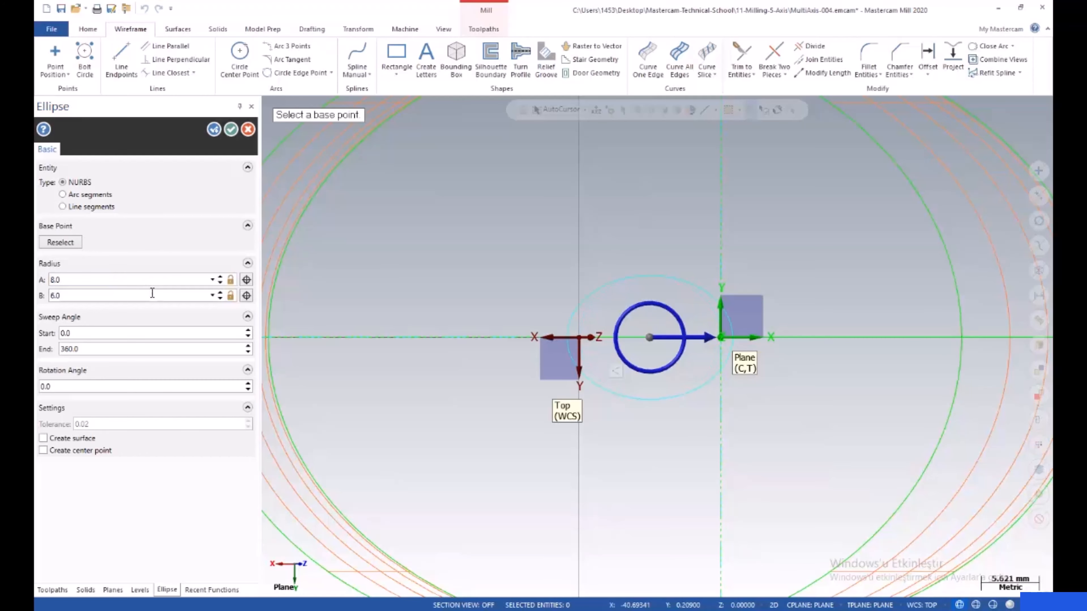
- Accept the midpoint ellipse and make Top the active graphics view, construction plane and tool plane
left_click(230, 128)
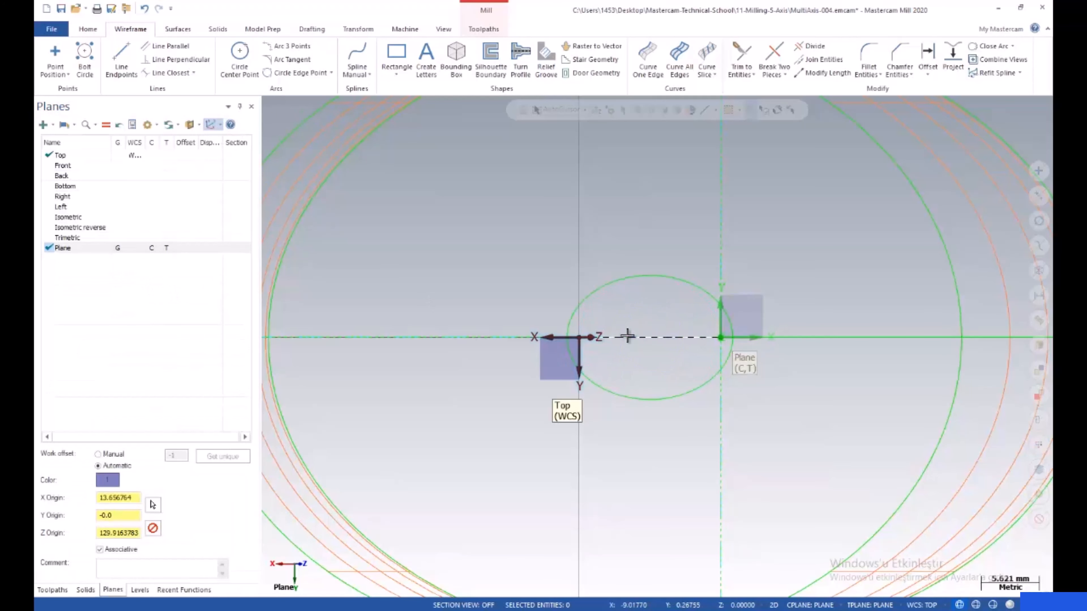
mouse_move(626, 334)
middle_mouse_down()
mouse_move(665, 374)
mouse_move(616, 360)
mouse_move(638, 318)
mouse_move(608, 327)
middle_mouse_up()
left_click(121, 157)
left_click(148, 156)
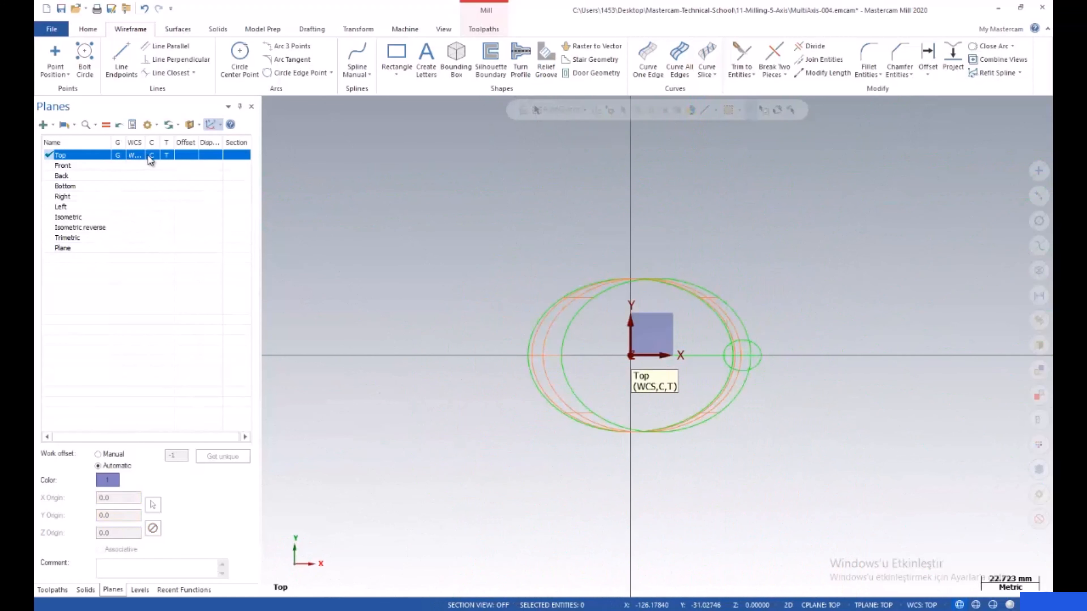
middle_click_drag(466, 330, 461, 216)
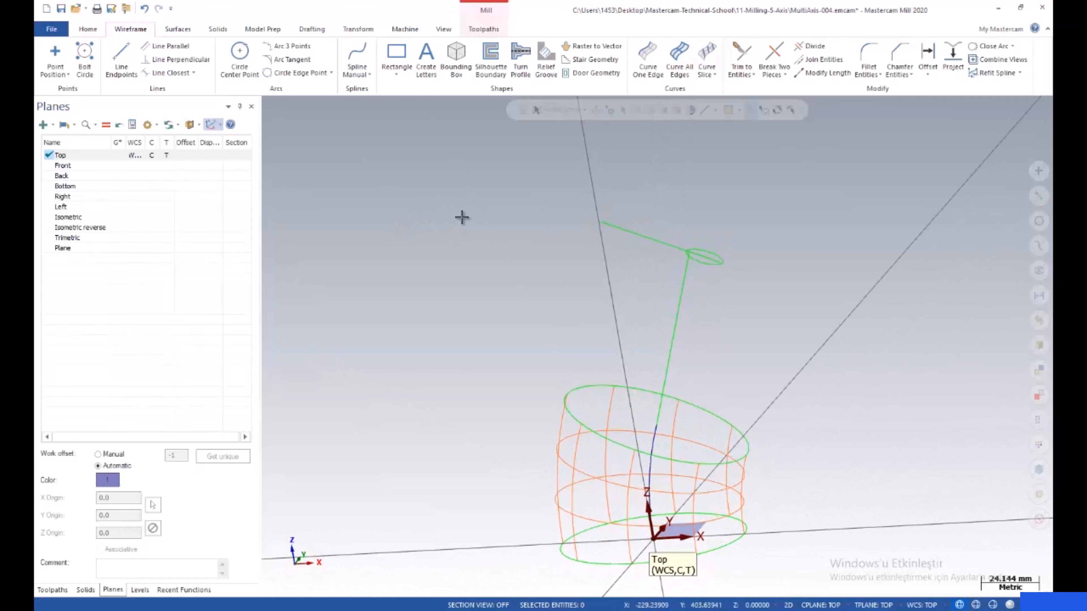
middle_click_drag(595, 266, 582, 333)
middle_click_drag(578, 354, 591, 290)
- Delete the existing tool axis chain from the Along curve toolpath's Tool Axis Control settings
left_click(52, 590)
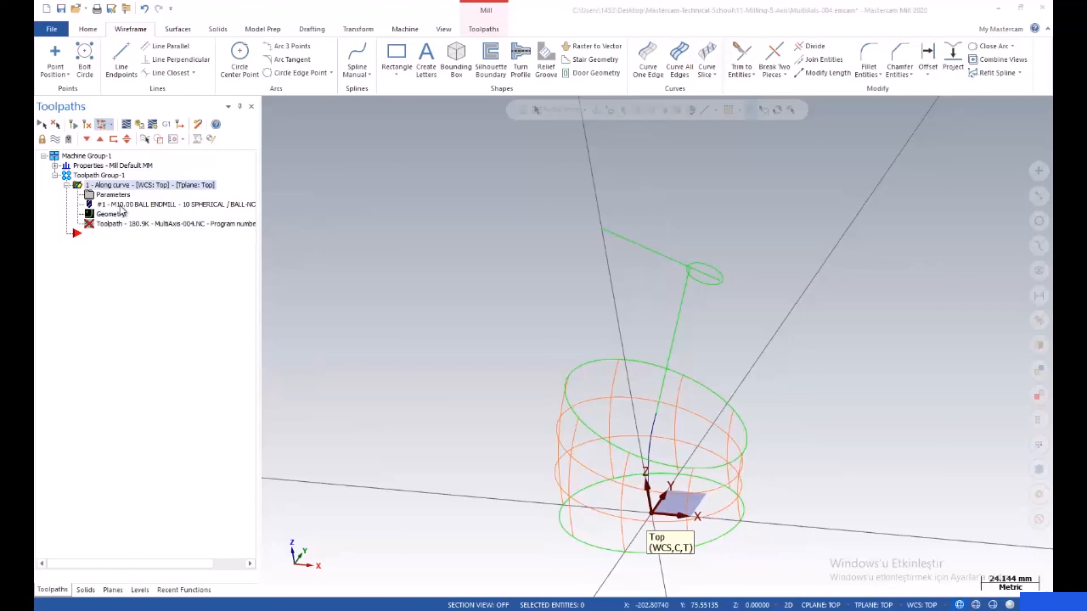
left_click(117, 196)
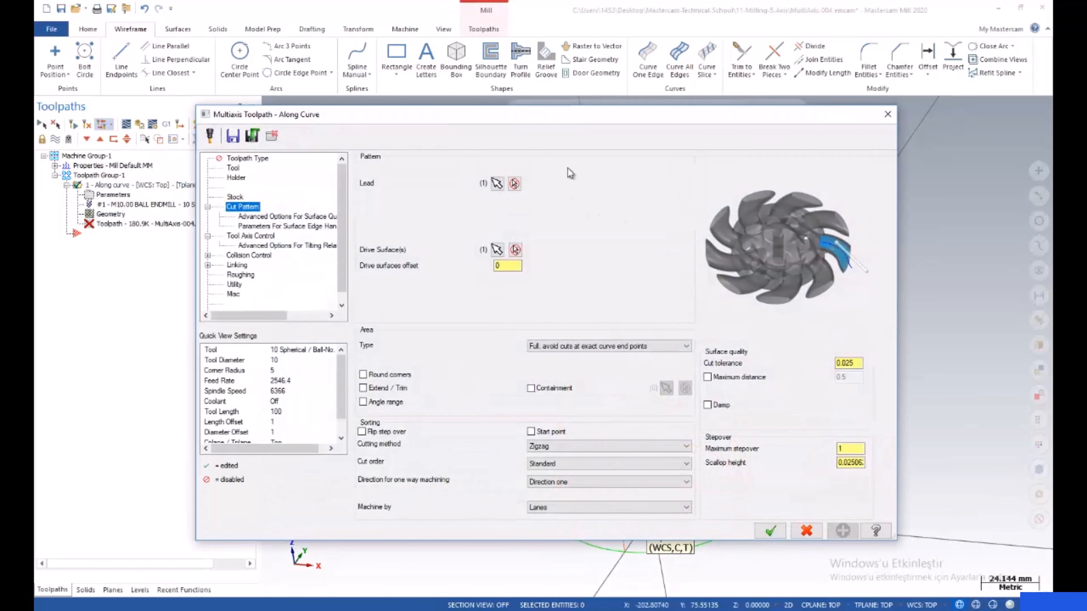
left_click_drag(529, 120, 486, 94)
left_click(207, 210)
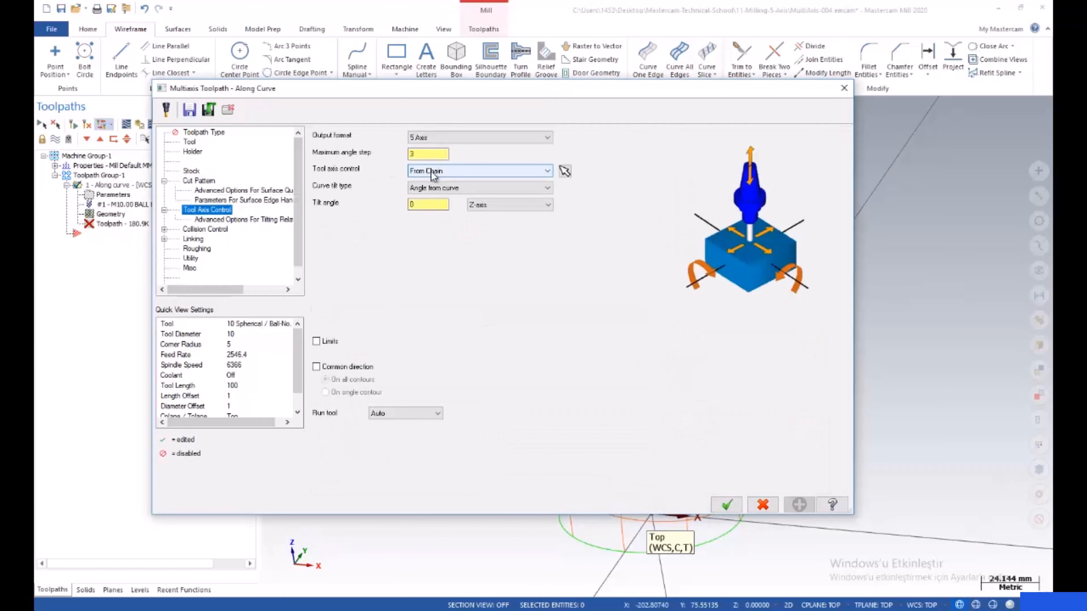
left_click(565, 172)
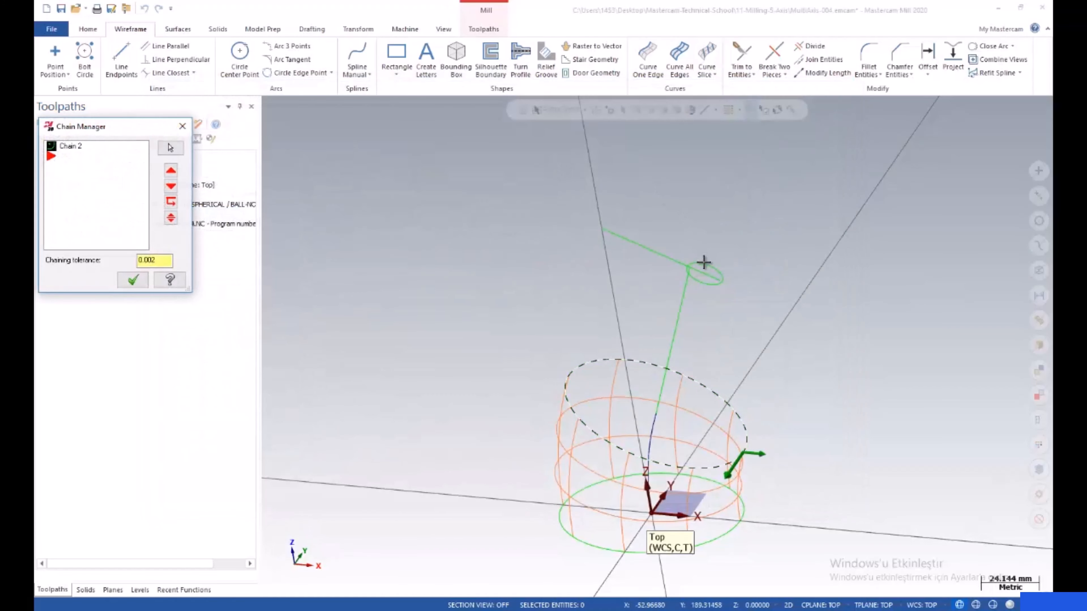
right_click(71, 146)
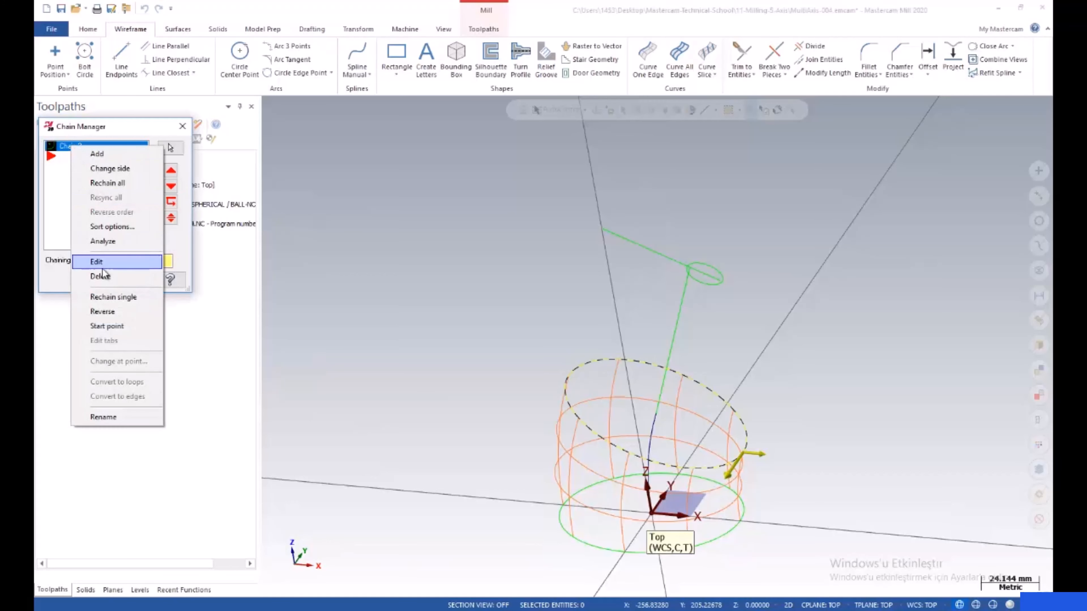
left_click(101, 277)
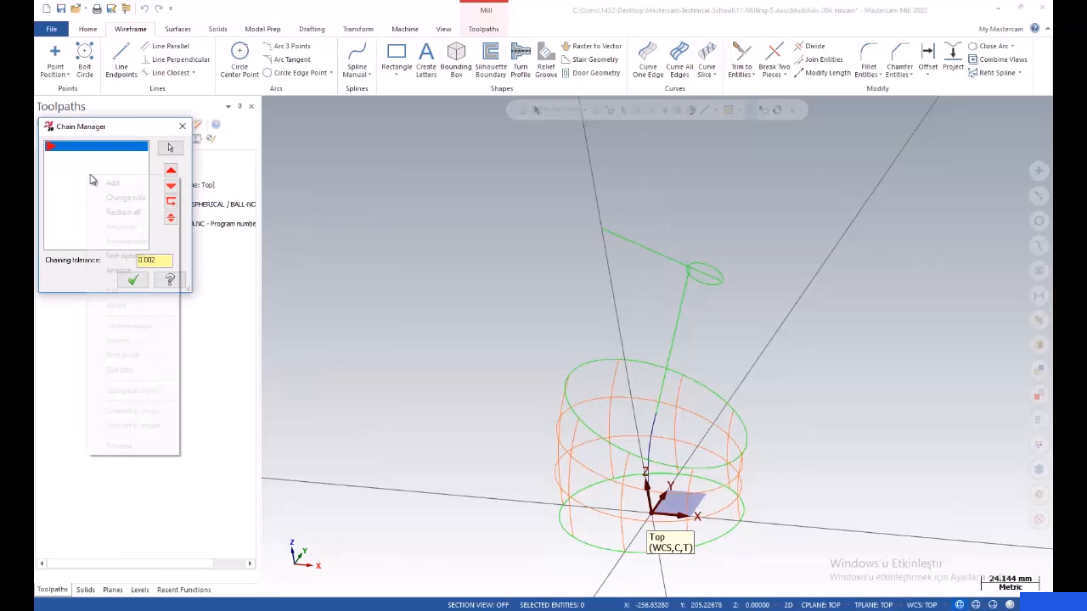
- Chain the small ellipse above the part as the tool axis curve and accept the toolpath parameters to recalculate it
left_click(697, 259)
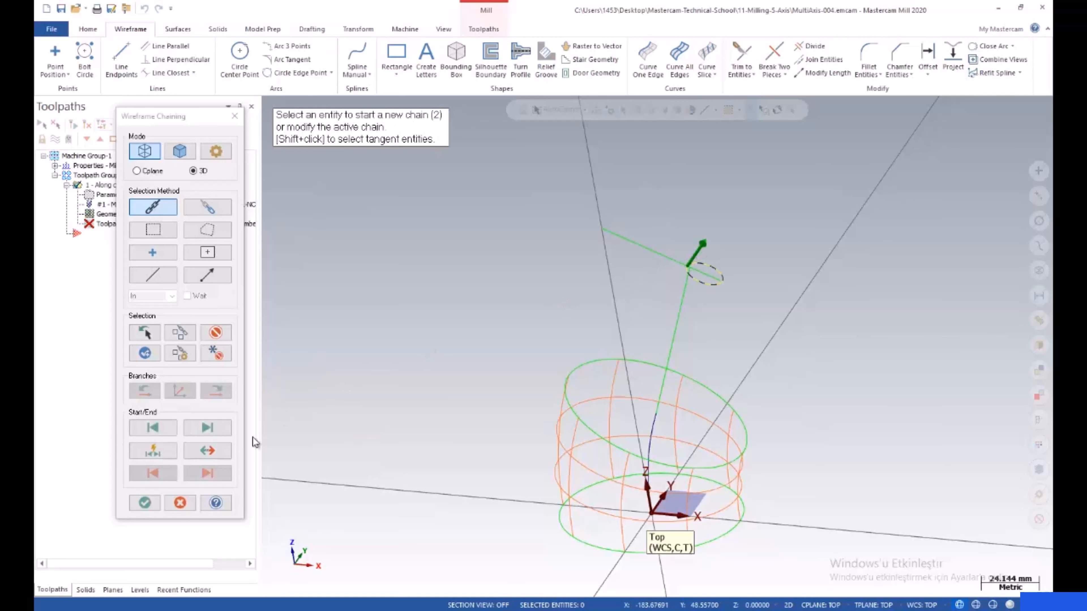
left_click(145, 502)
left_click(128, 282)
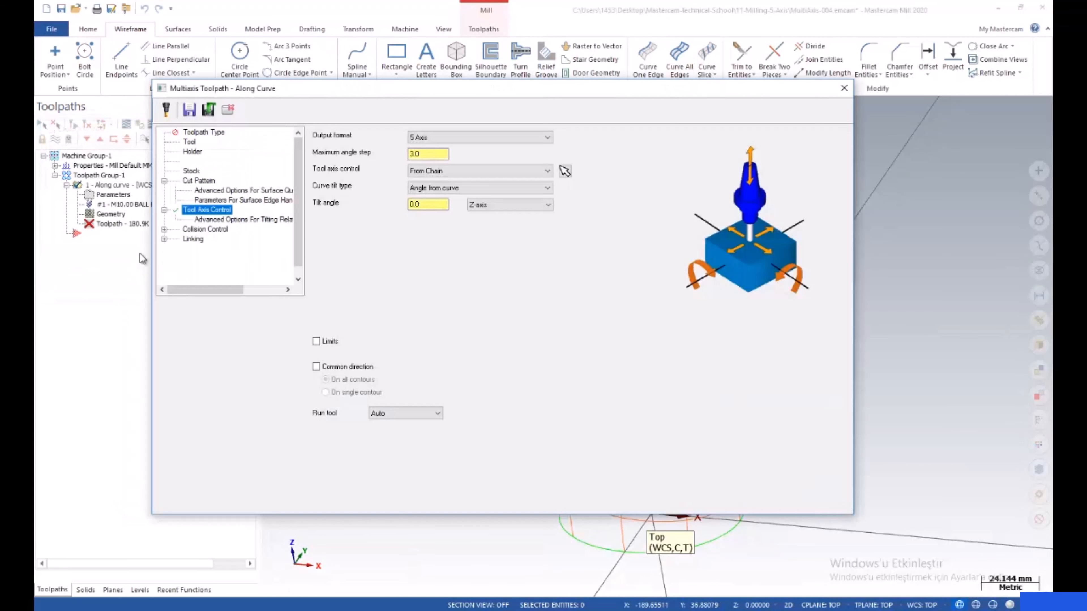
double_click(436, 203)
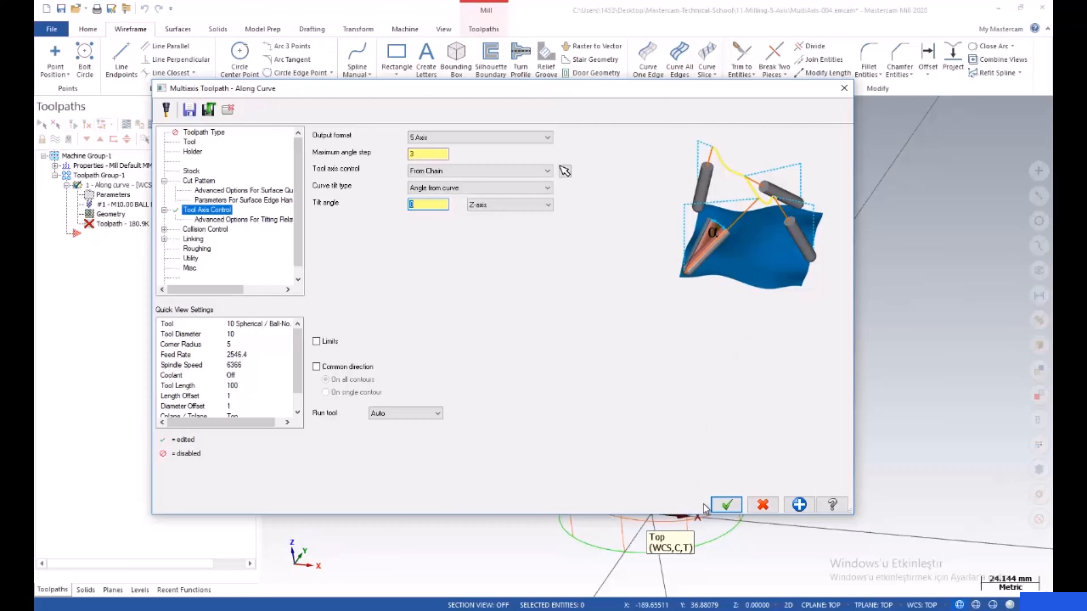
left_click(735, 511)
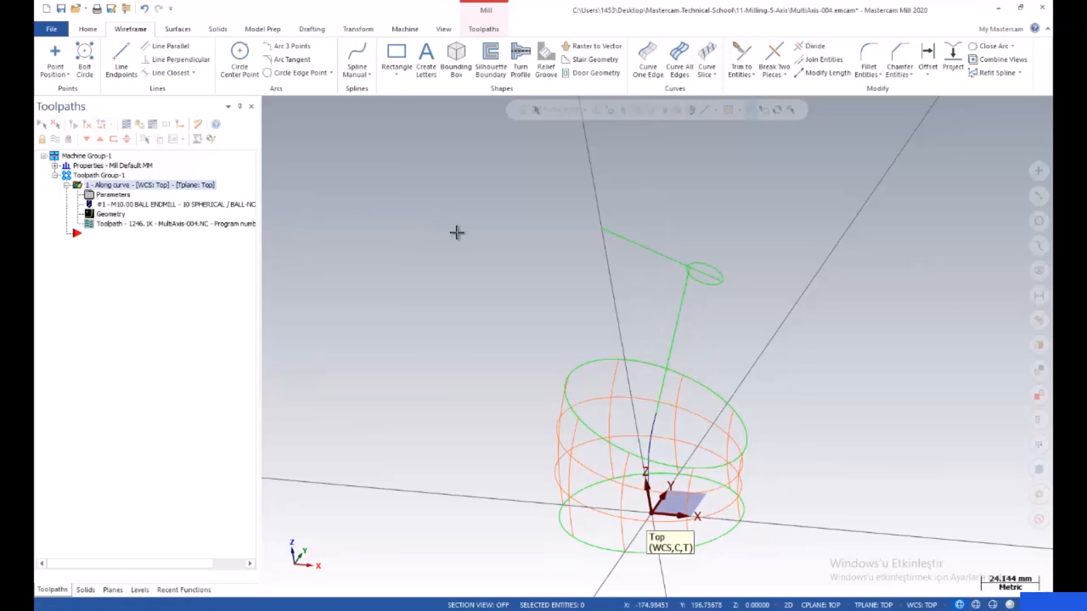
- Turn on the display of the Along curve toolpath on the wireframe part
scroll(469, 227, "down", 5)
scroll(575, 337, "up", 5)
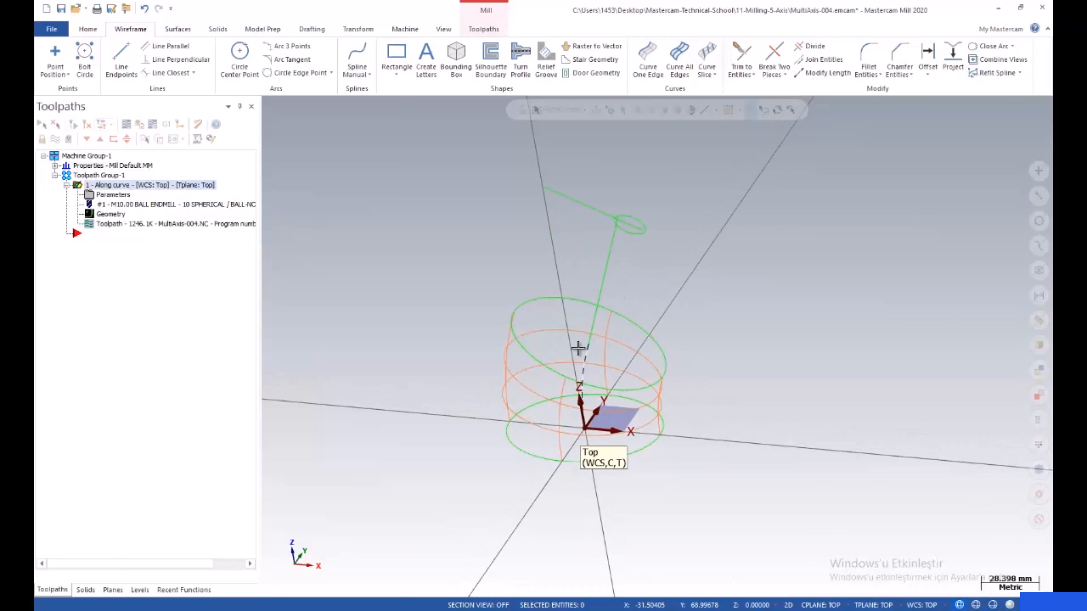
mouse_move(579, 347)
middle_mouse_down()
mouse_move(530, 314)
mouse_move(558, 279)
mouse_move(471, 329)
mouse_move(444, 386)
mouse_move(555, 282)
mouse_move(554, 301)
mouse_move(498, 304)
middle_mouse_up()
left_click(56, 141)
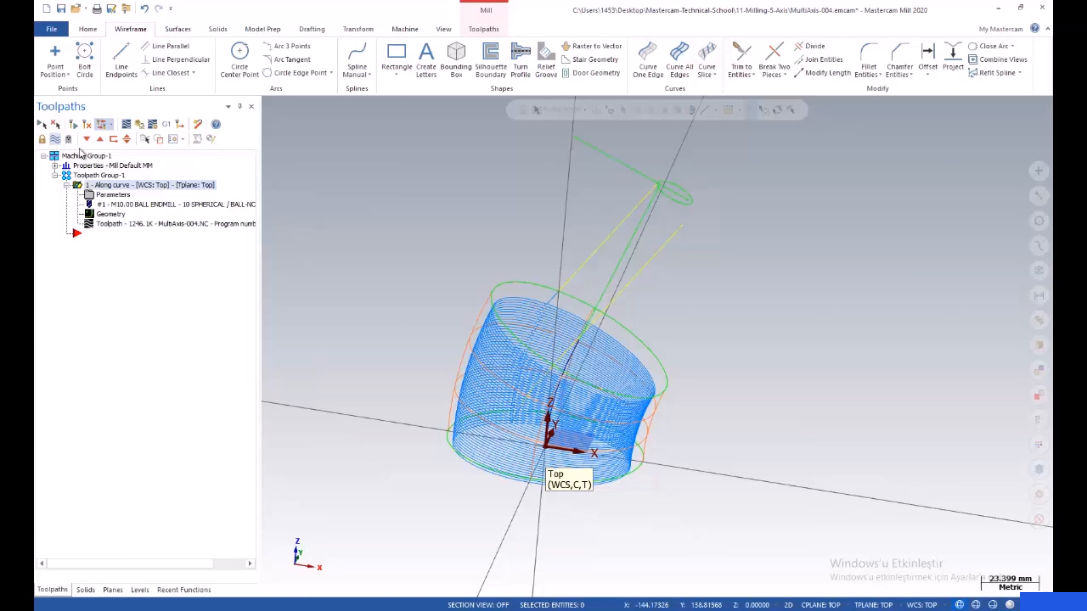
middle_click_drag(604, 287, 605, 190)
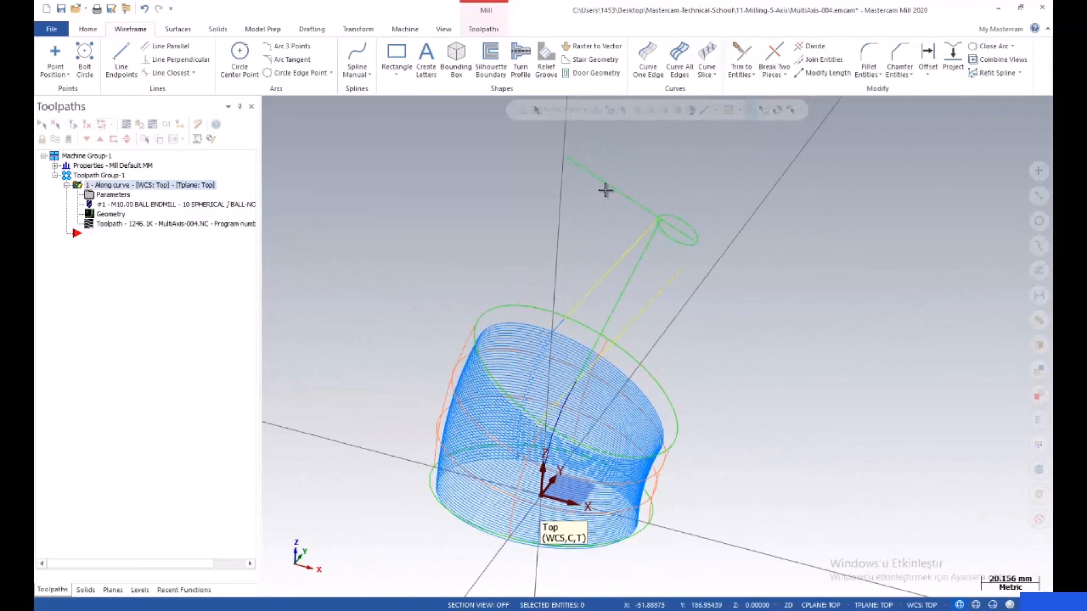
left_click(604, 191)
key("Delete")
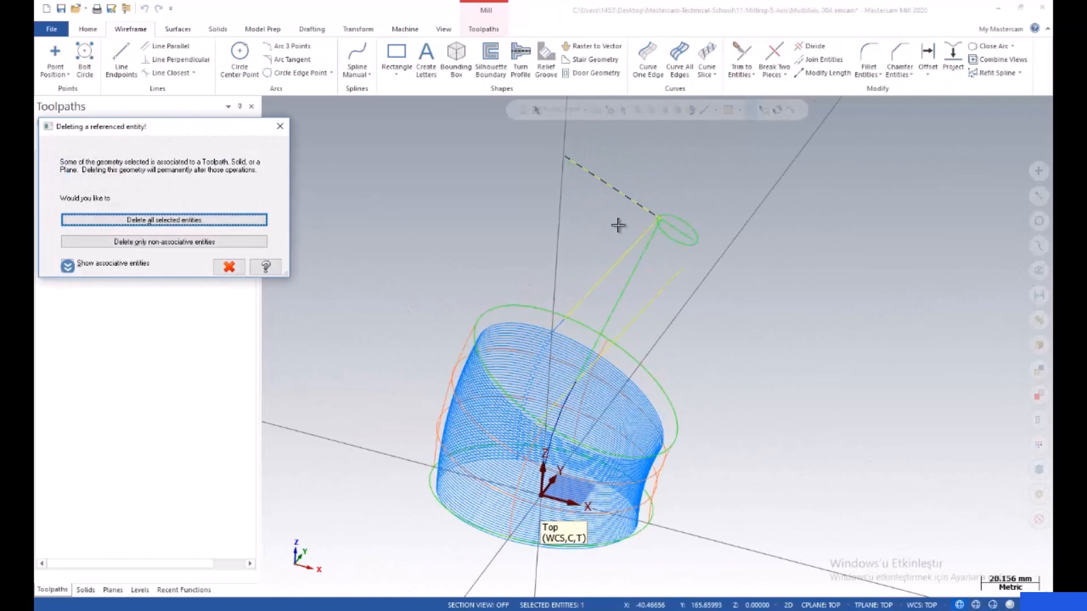
left_click(229, 267)
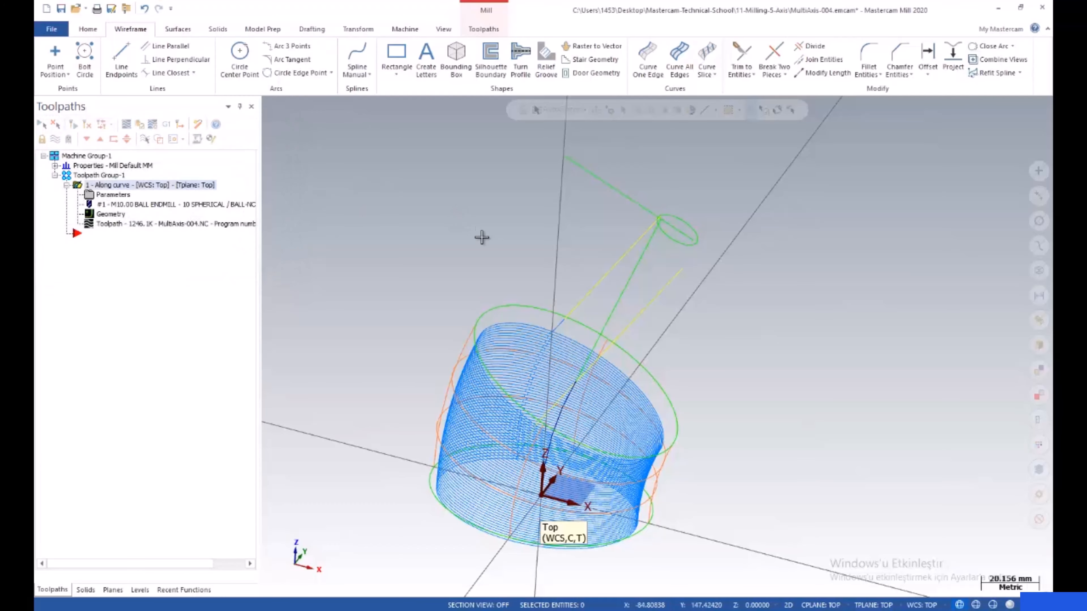
scroll(528, 245, "down", 1)
mouse_move(527, 245)
middle_mouse_down()
mouse_move(505, 251)
mouse_move(518, 243)
middle_mouse_up()
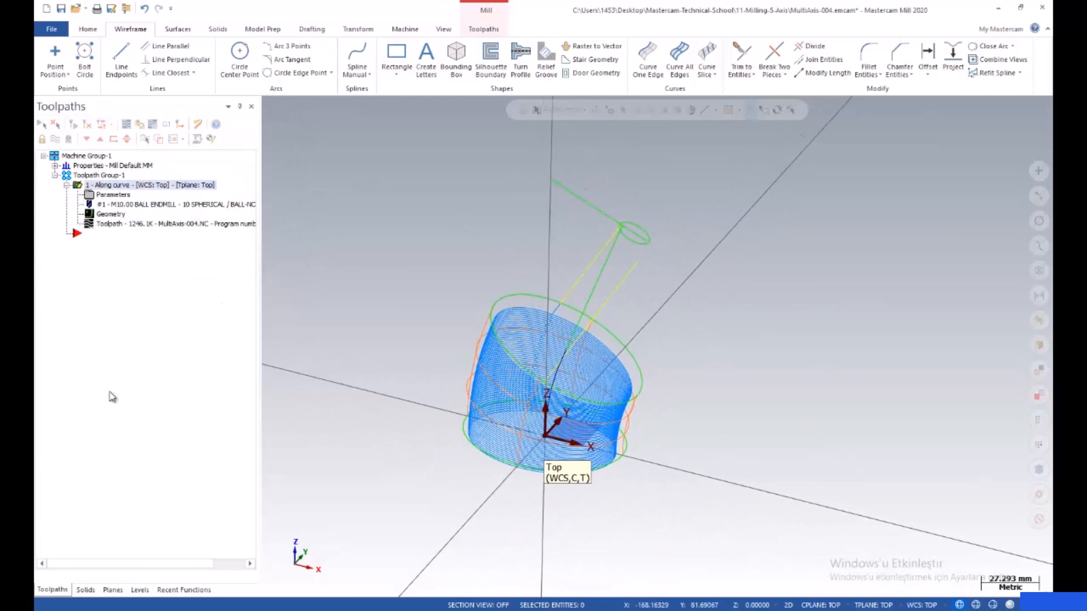
left_click(113, 590)
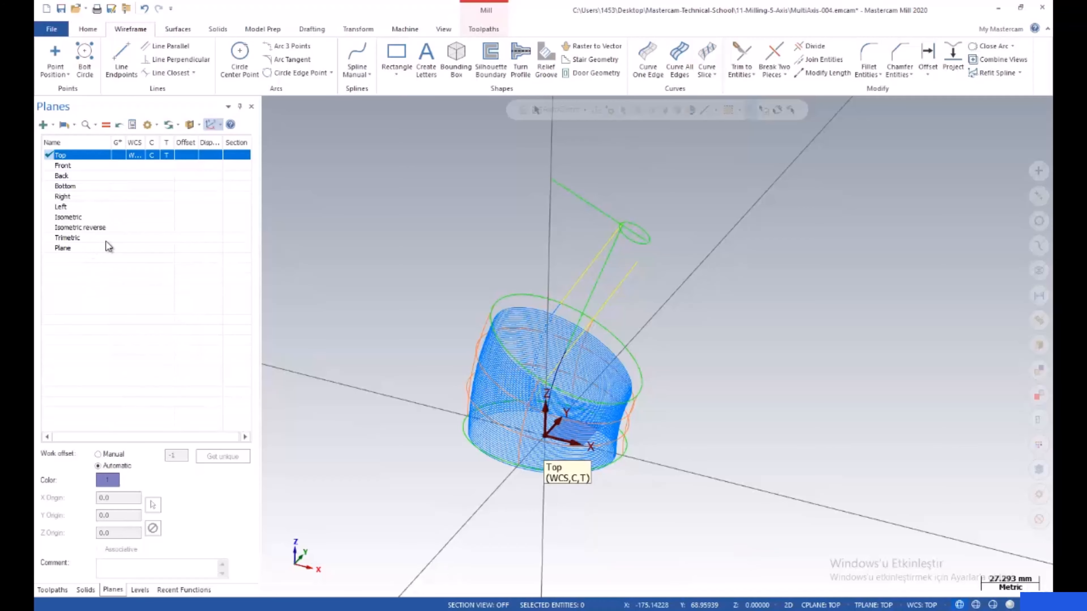
left_click(54, 590)
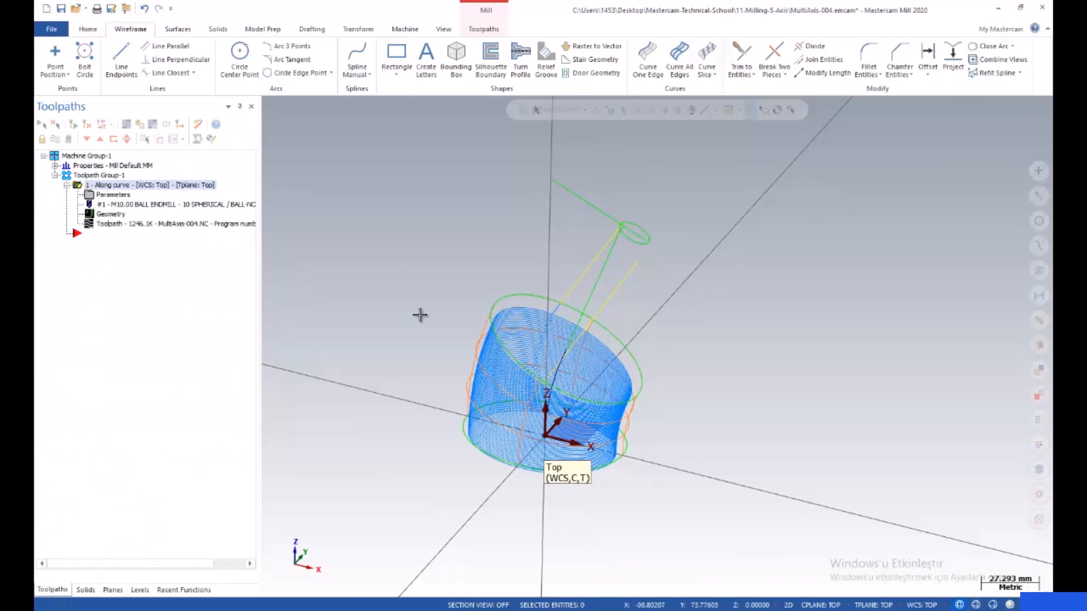
- Regenerate the Along curve toolpath and restore its display
scroll(418, 316, "up", 1)
middle_click_drag(462, 342, 520, 292)
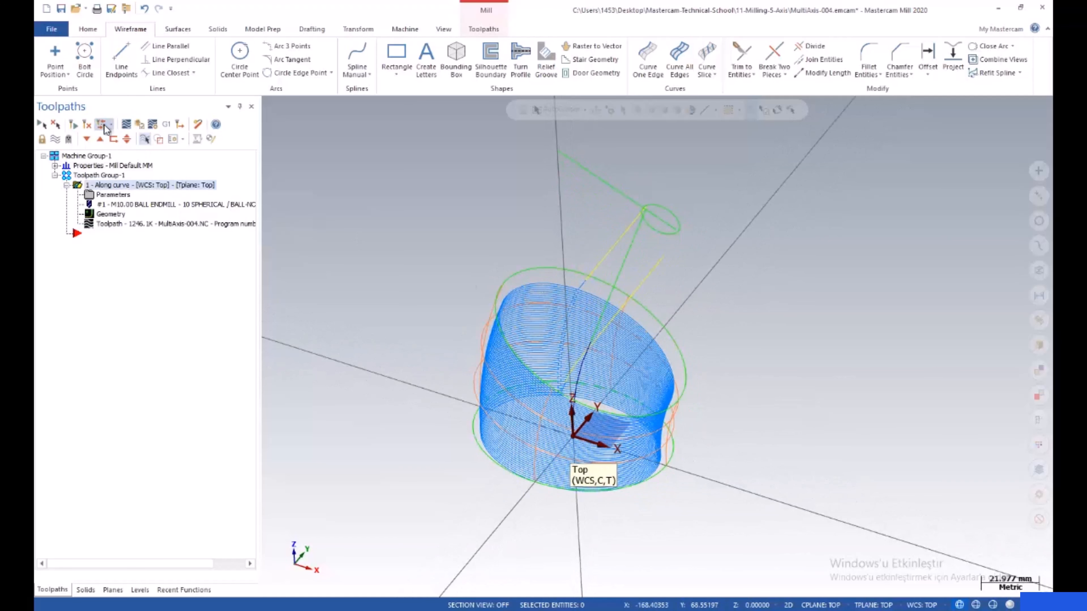
left_click(75, 125)
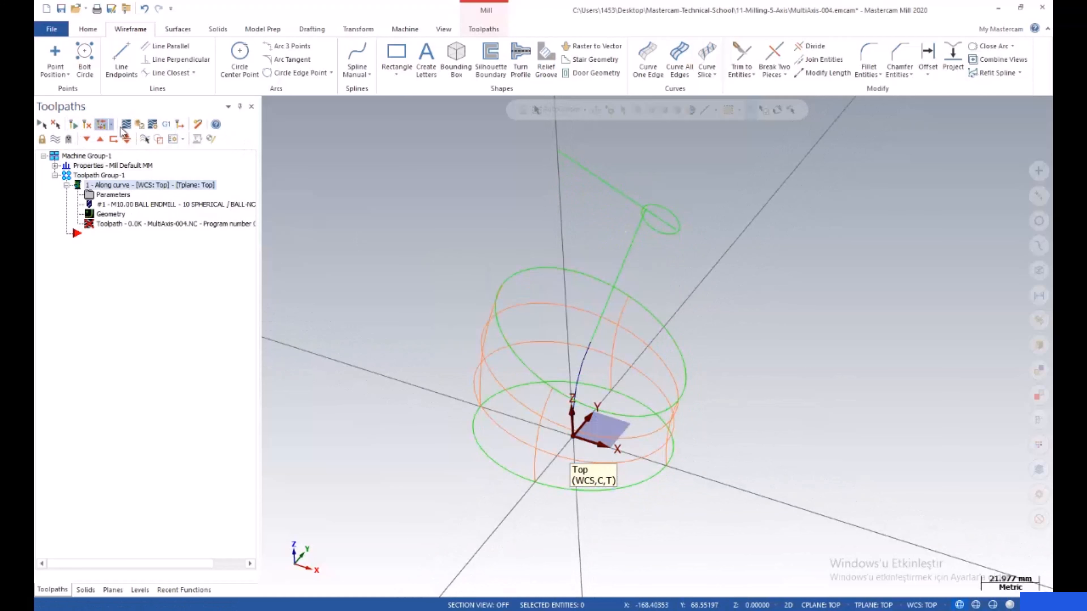
left_click(60, 140)
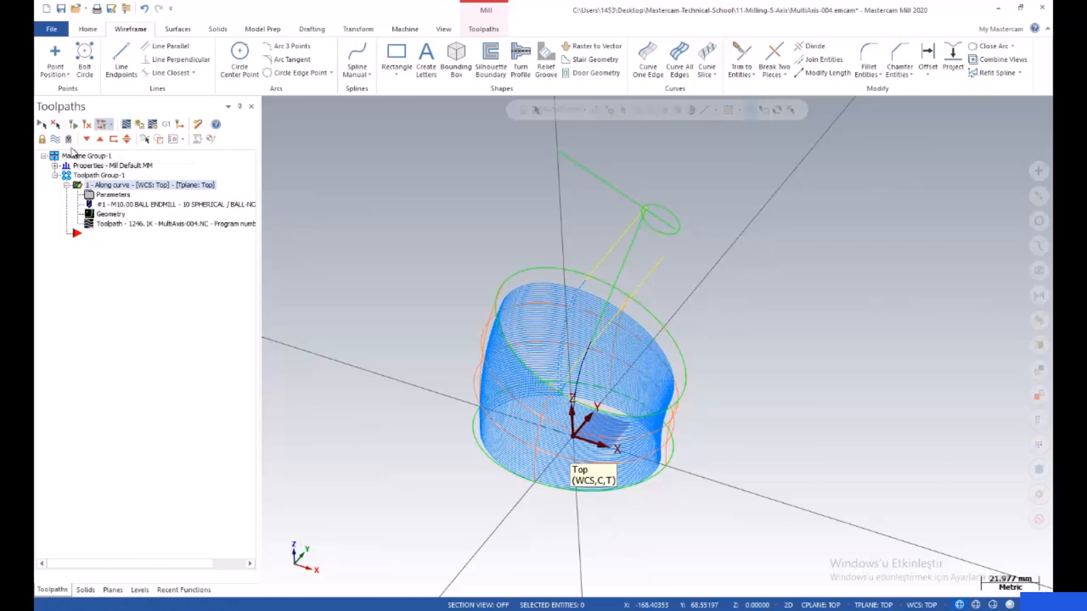
- Backplot the Along curve toolpath to its end at varying playback speeds, examining how the tool tilts, and close the backplot
left_click(126, 124)
left_click(268, 105)
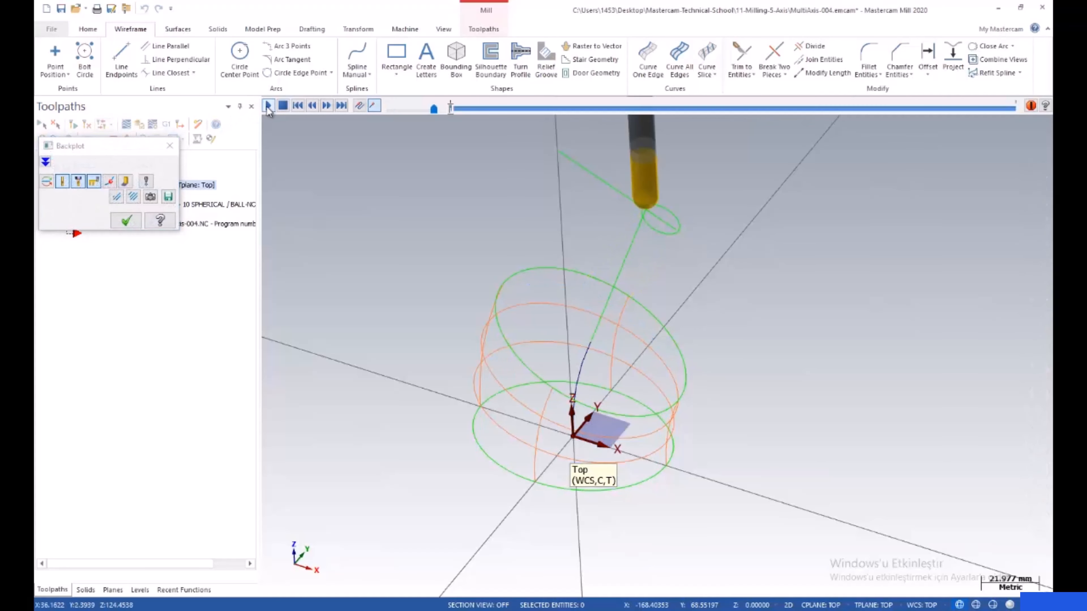
mouse_move(433, 108)
left_mouse_down()
mouse_move(409, 113)
mouse_move(421, 114)
left_mouse_up()
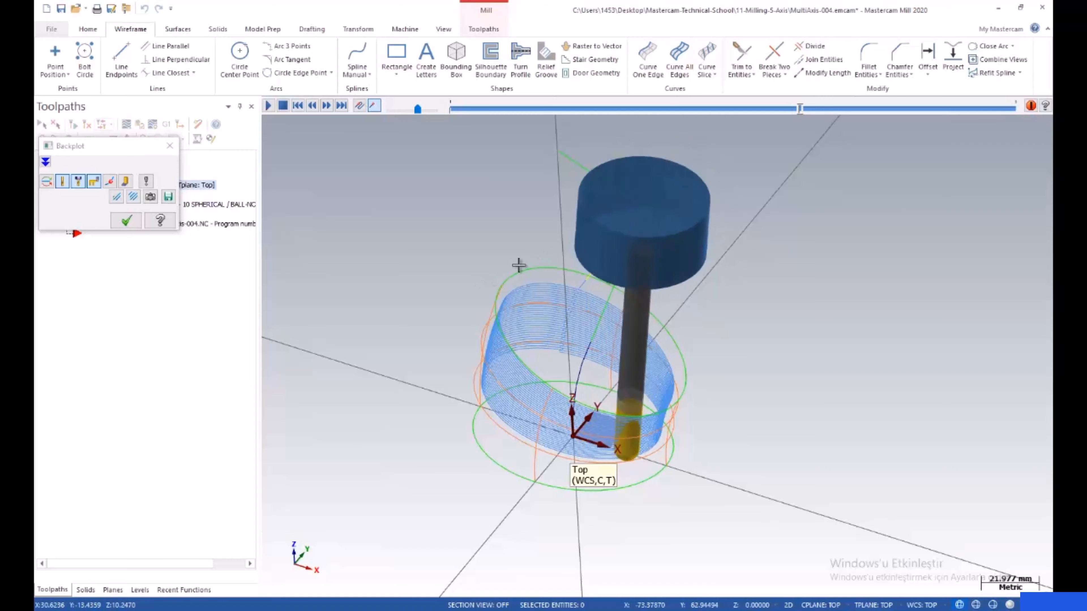
mouse_move(519, 267)
middle_mouse_down()
mouse_move(562, 235)
mouse_move(526, 247)
middle_mouse_up()
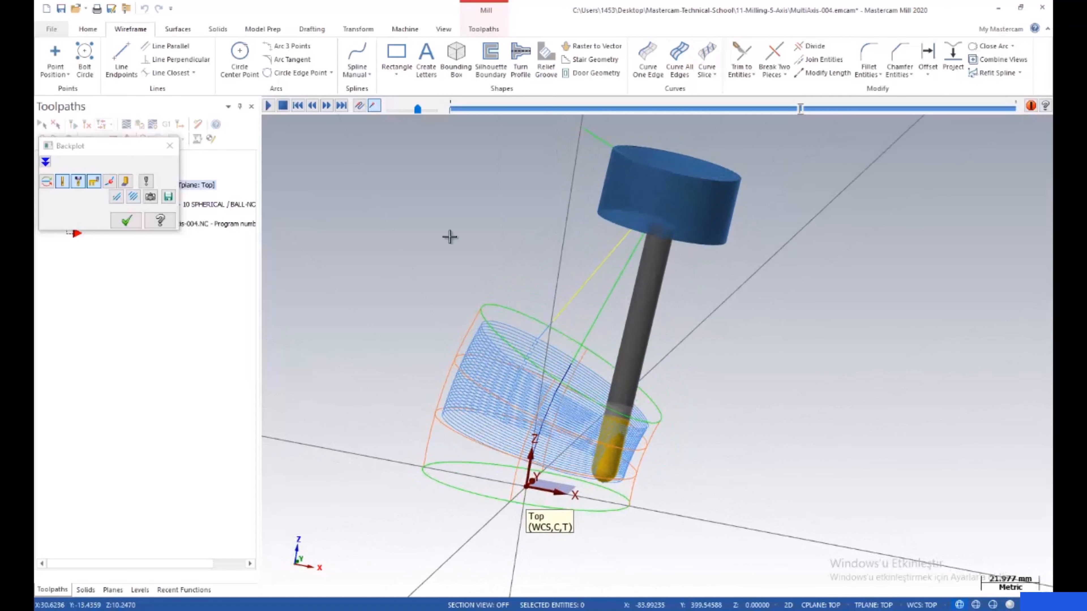
left_click_drag(419, 112, 436, 119)
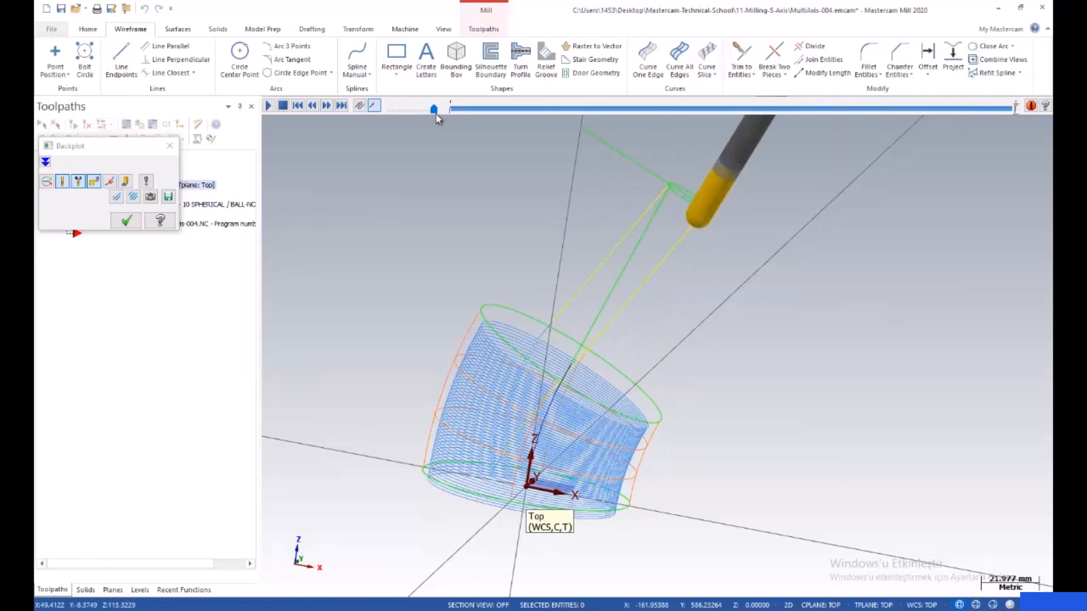
left_click(126, 221)
- Set the Along curve toolpath's curve tilt type to Automatic curve in its Tool Axis Control settings
scroll(570, 236, "down", 2)
middle_click_drag(570, 236, 525, 214)
scroll(530, 205, "up", 2)
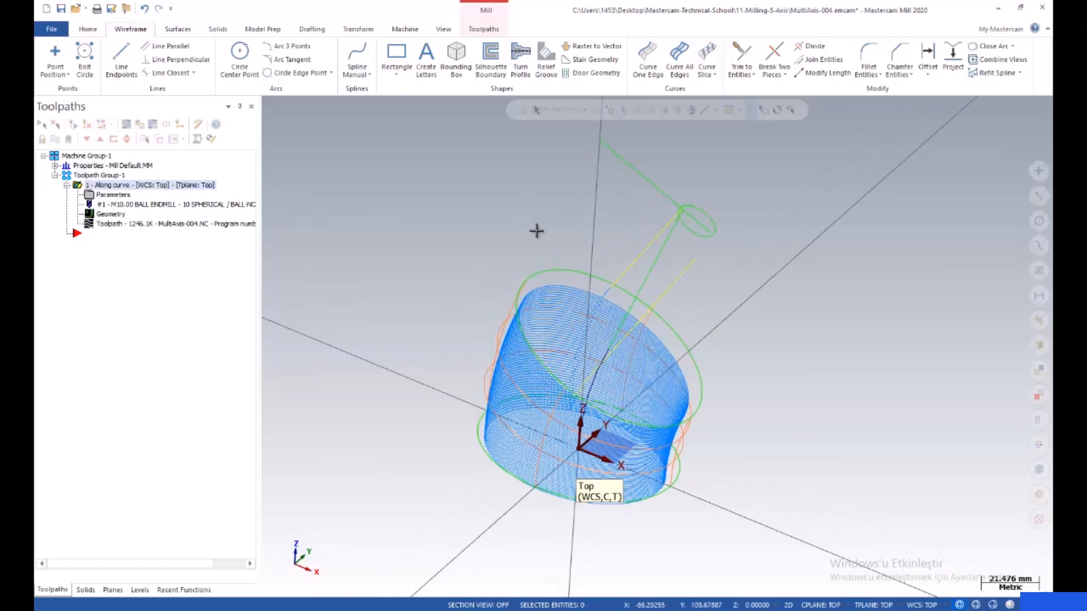
mouse_move(536, 232)
middle_mouse_down()
mouse_move(529, 225)
mouse_move(510, 282)
mouse_move(507, 258)
mouse_move(541, 207)
mouse_move(525, 230)
middle_mouse_up()
left_click(105, 195)
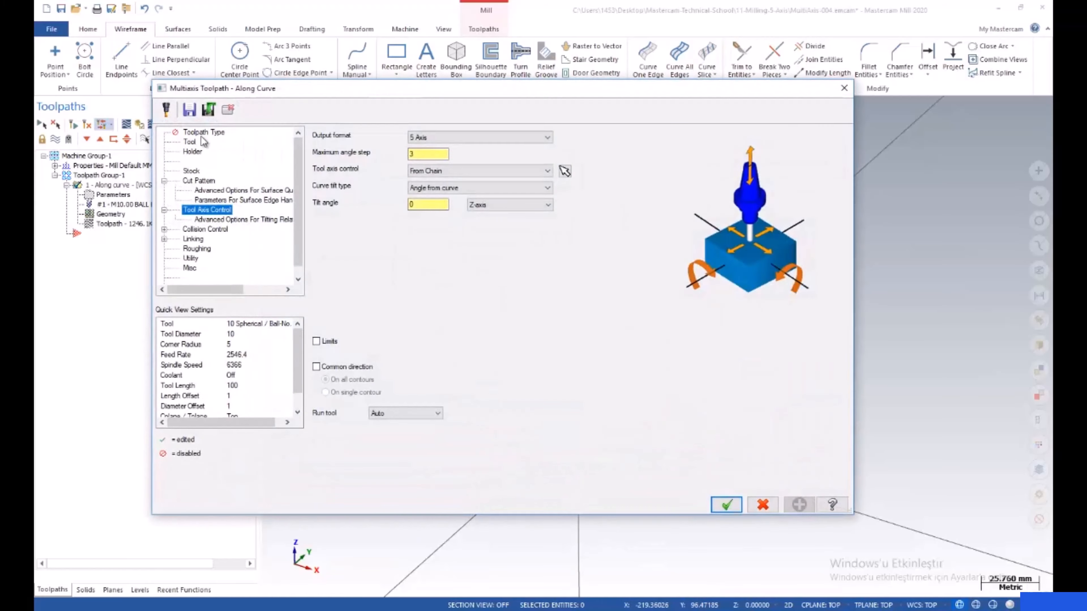
left_click(204, 134)
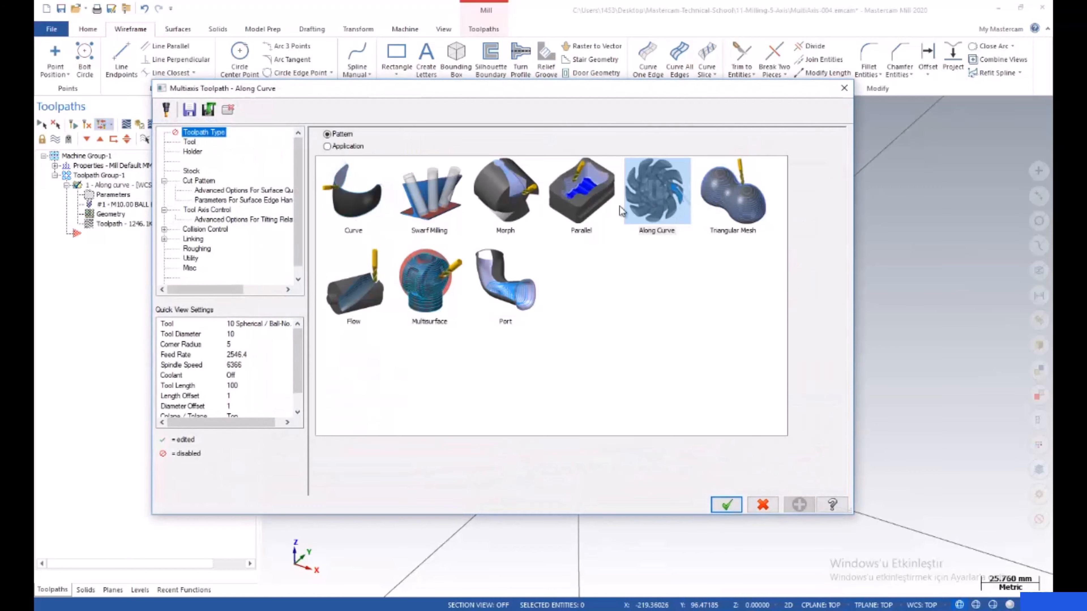
left_click(198, 180)
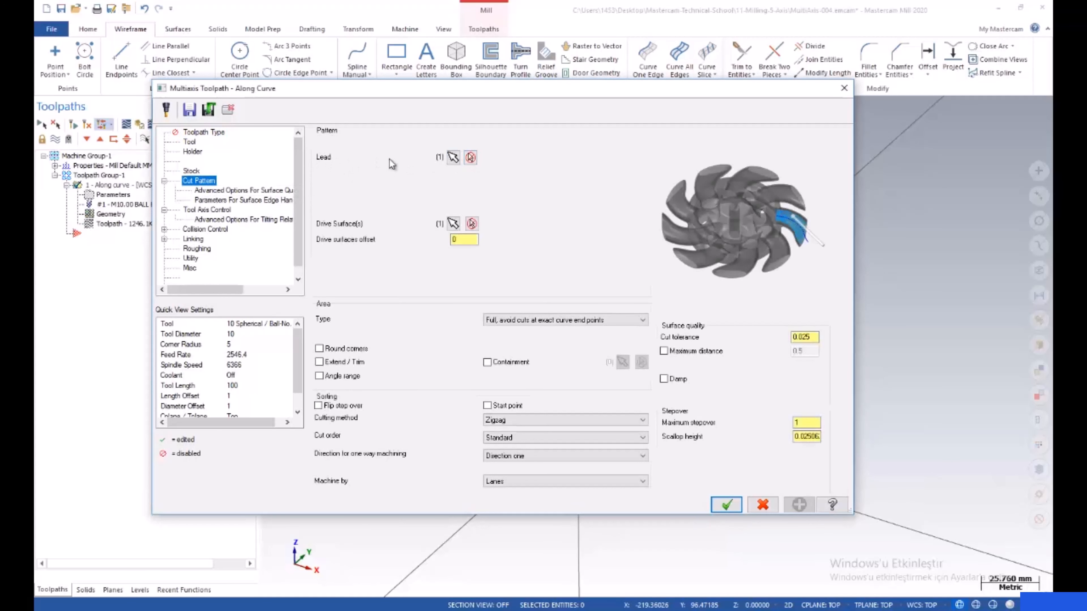
left_click(207, 210)
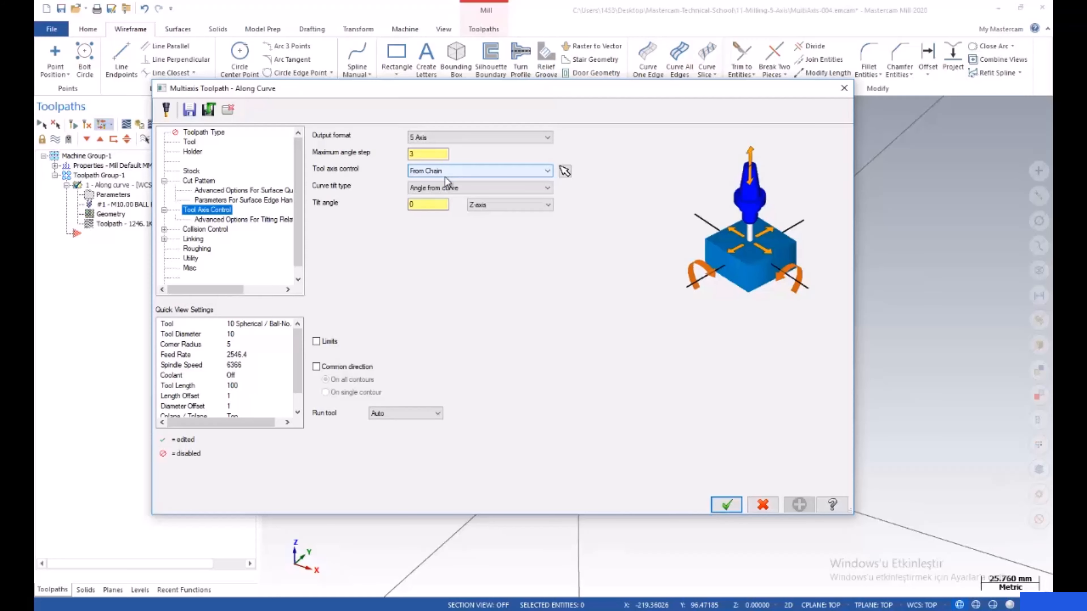
left_click(455, 189)
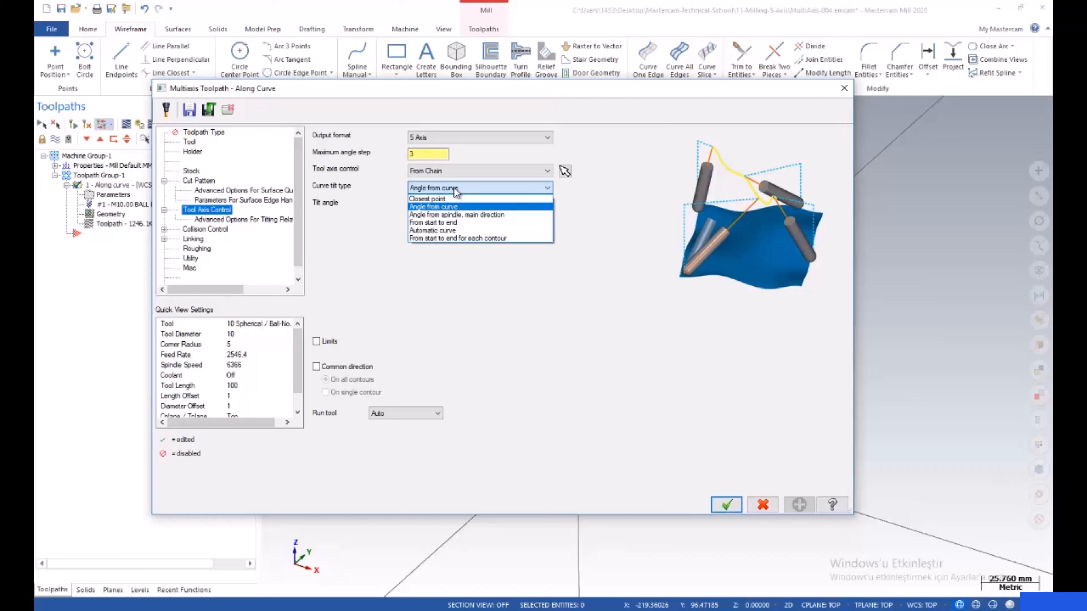
left_click(453, 230)
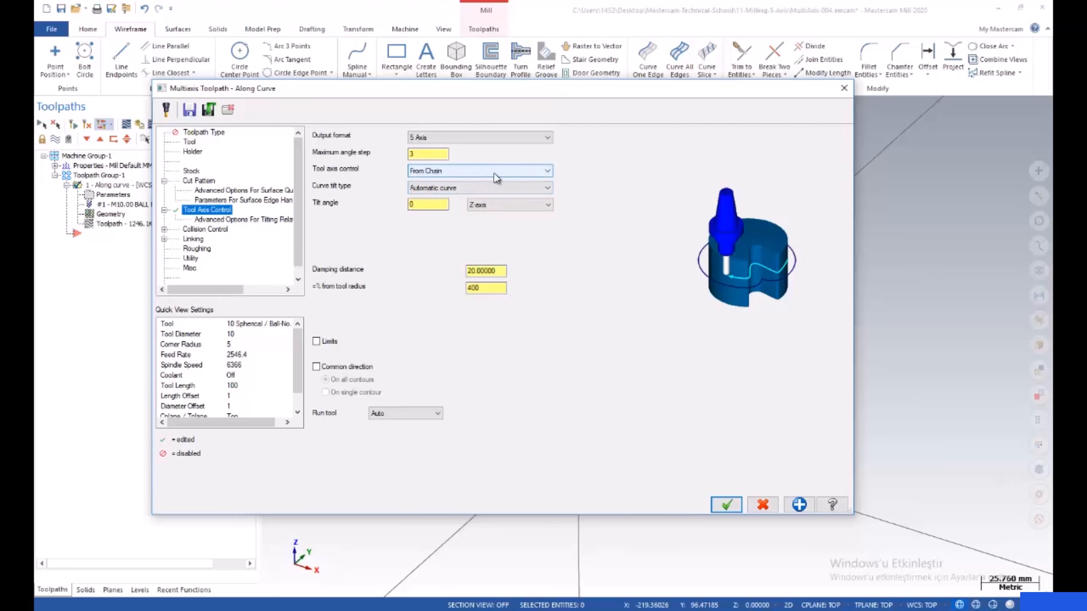
- Try the Angle from curve tilt type for the Along curve toolpath, ending with Closest point selected
left_click(461, 190)
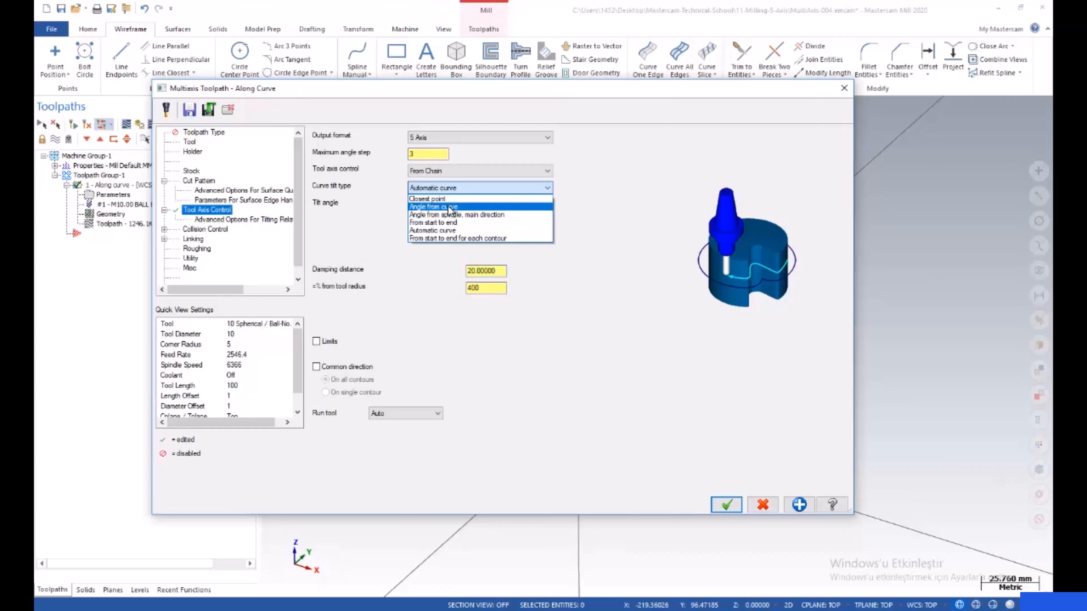
left_click(462, 199)
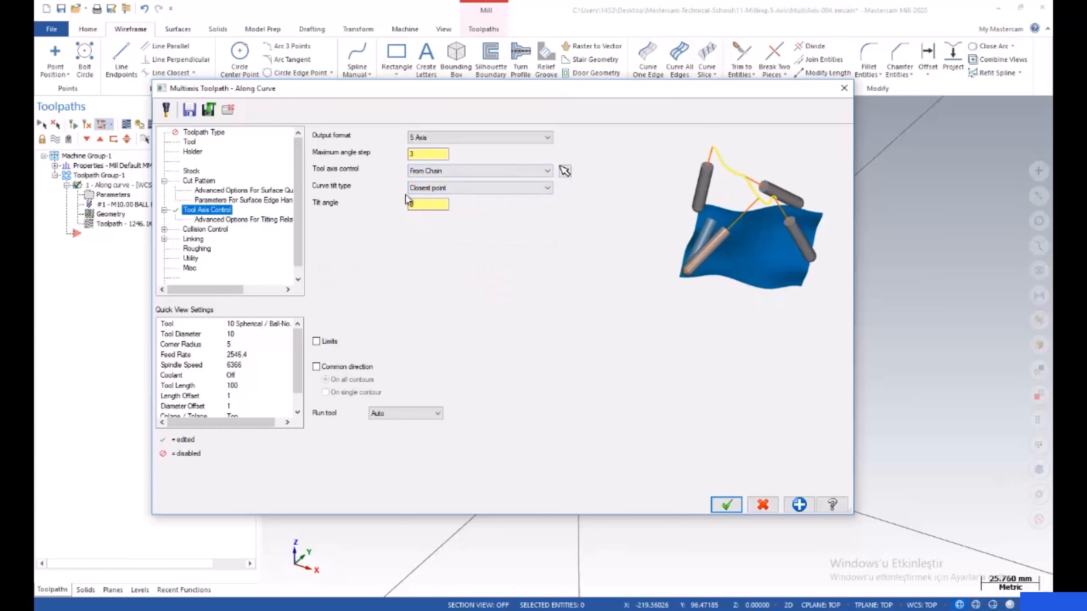
left_click(460, 173)
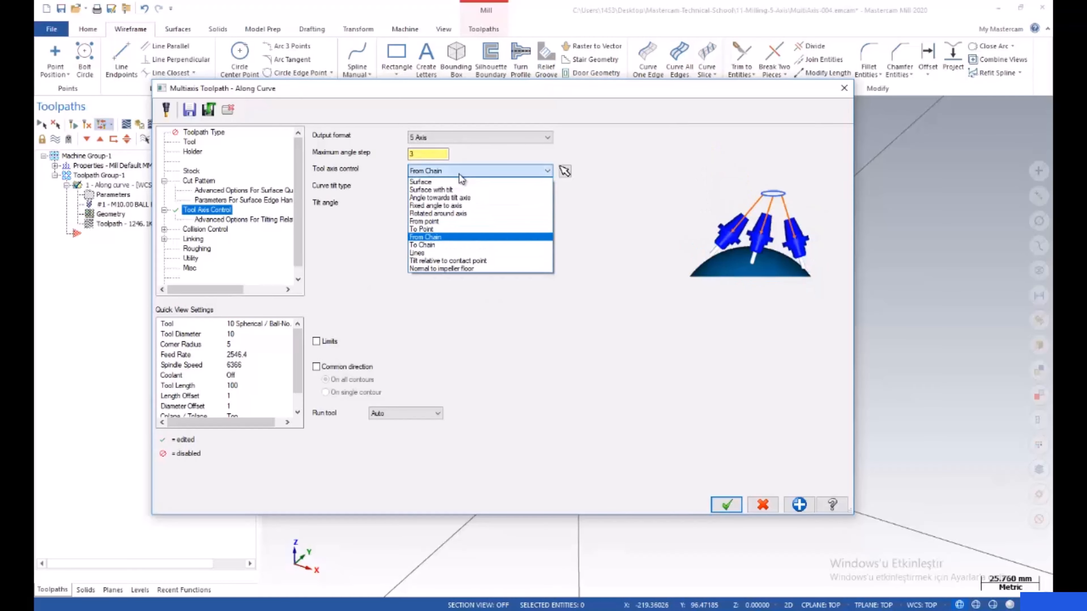
left_click(459, 173)
left_click(452, 188)
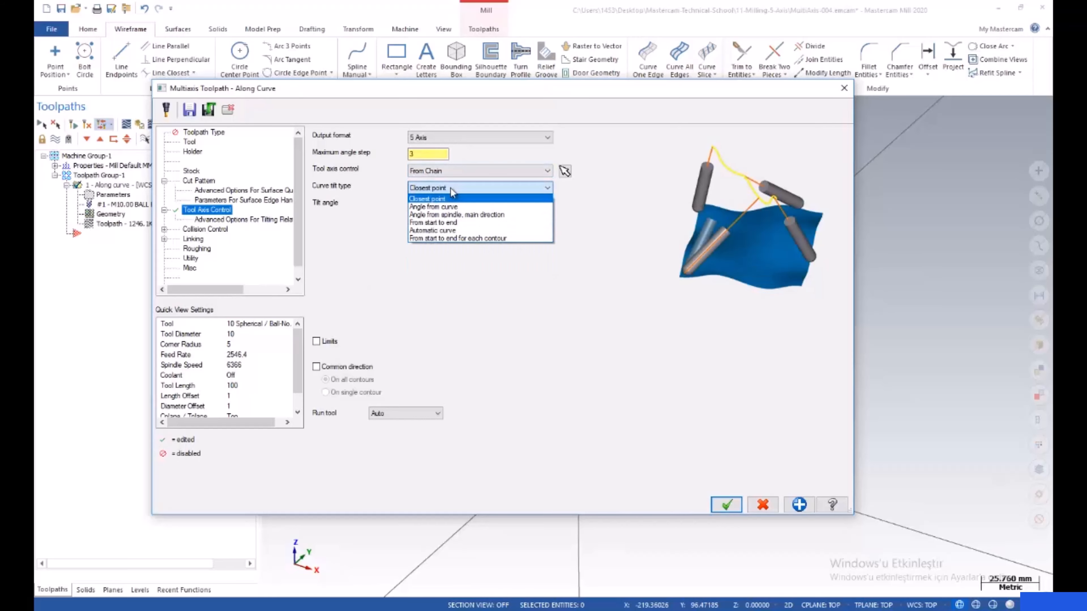
left_click(454, 207)
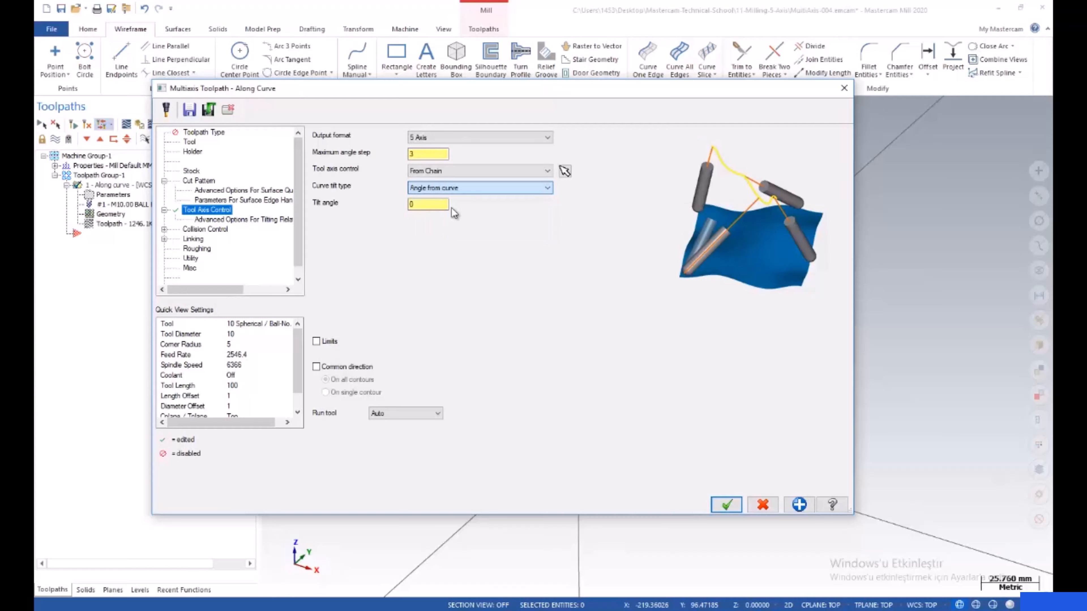
left_click(470, 191)
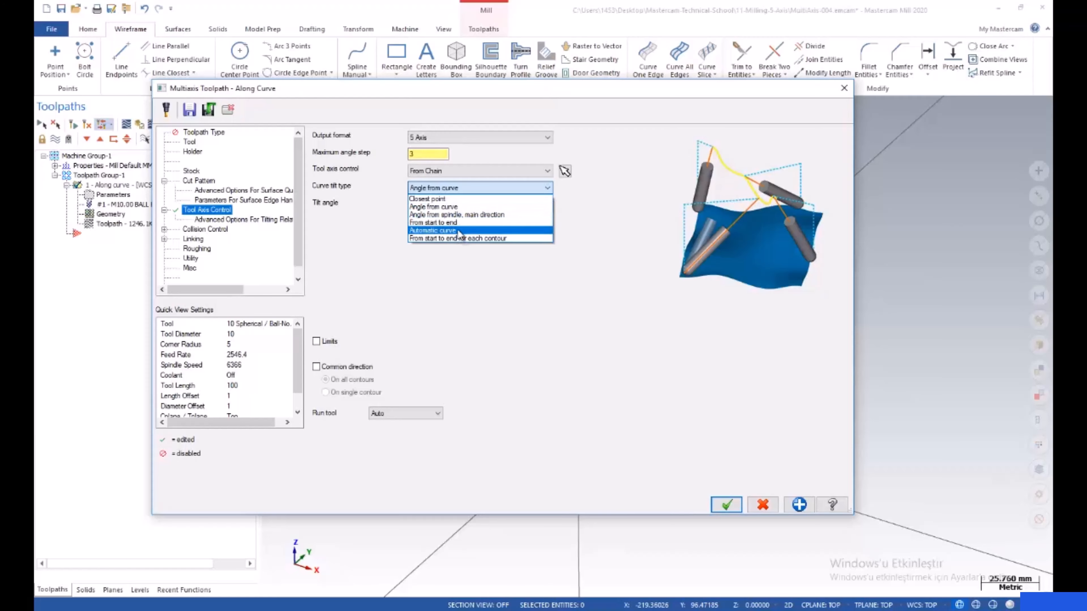
left_click(457, 199)
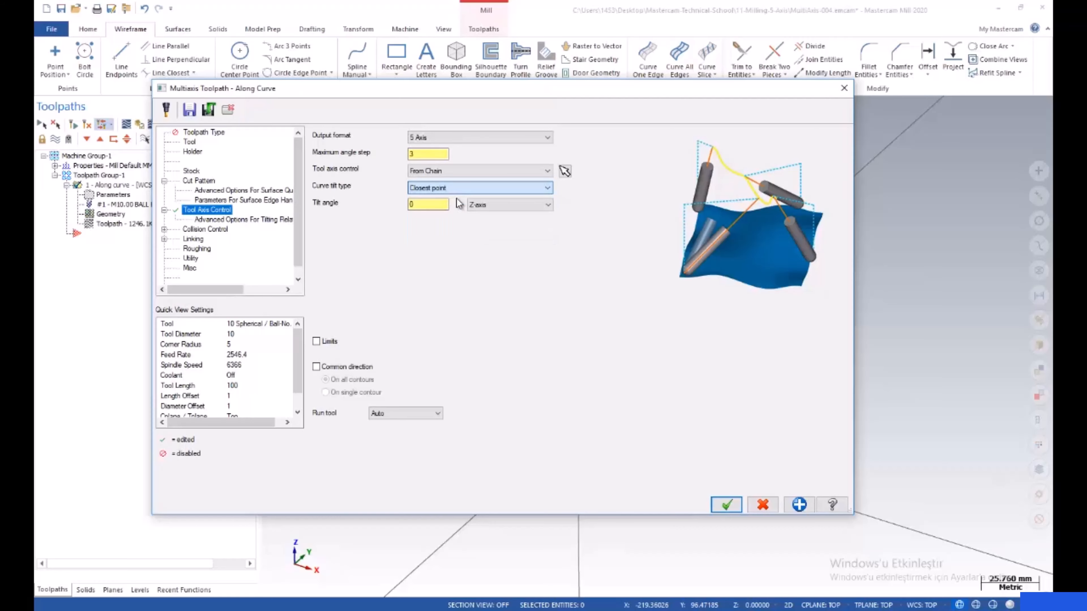
- Accept the small ellipse as the tool axis chain and regenerate the Along curve toolpath with the Closest point tilt
left_click(565, 172)
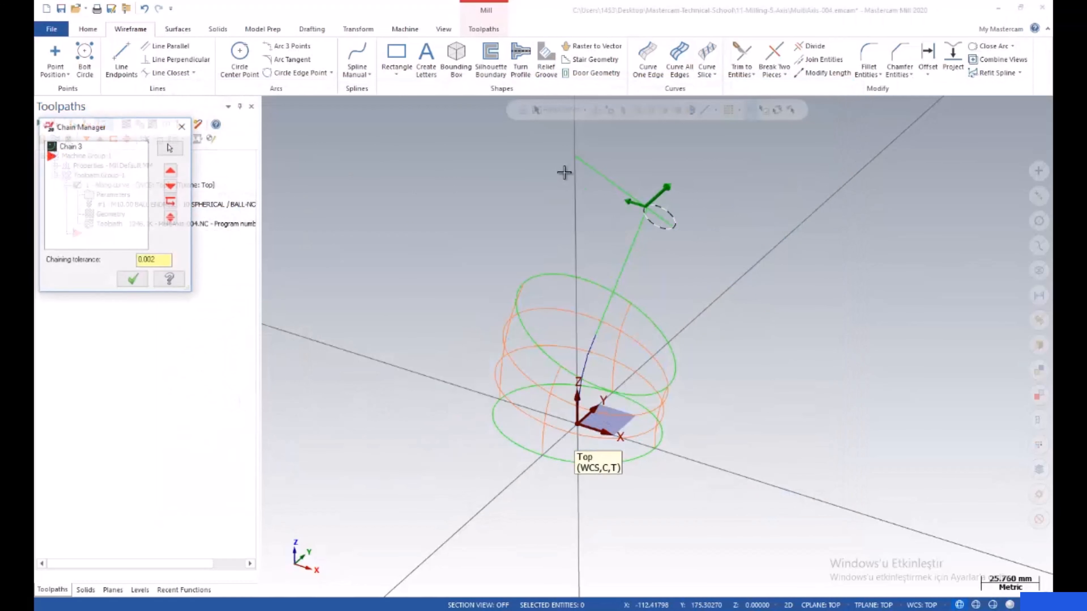
left_click(133, 280)
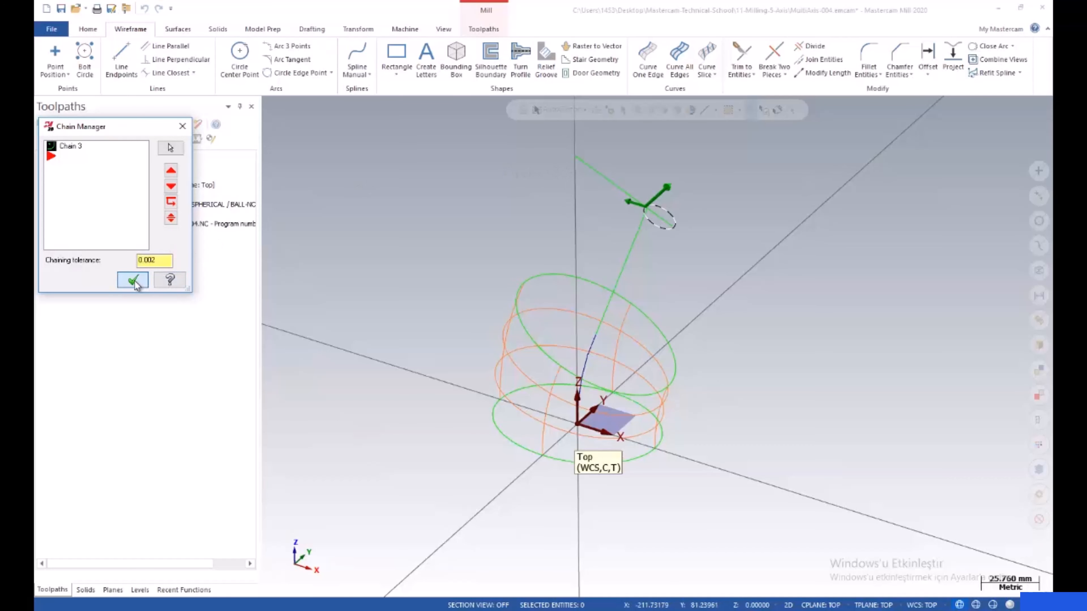
left_click(724, 505)
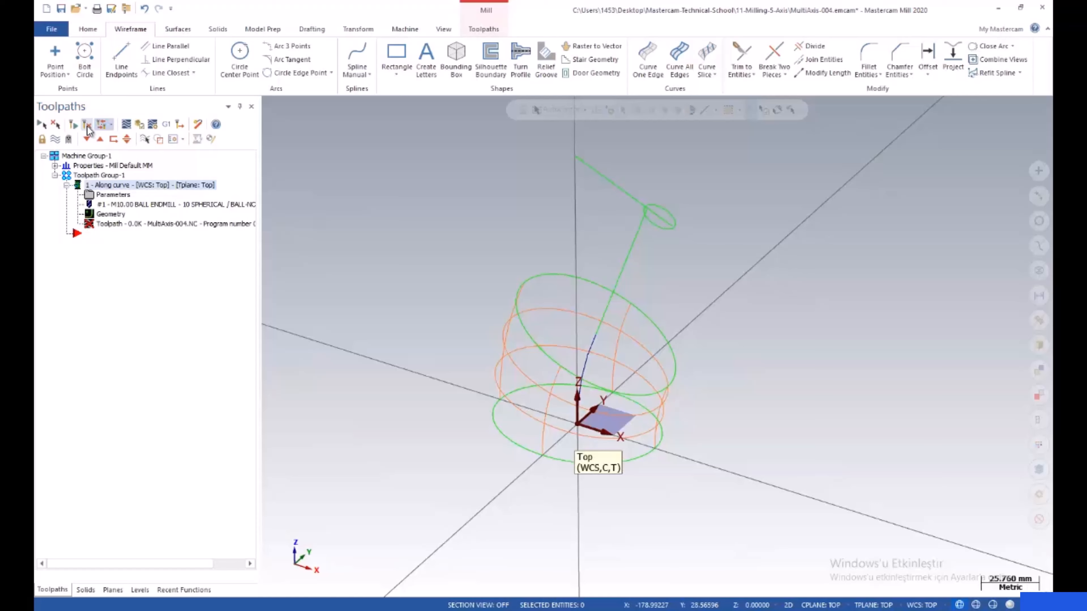
left_click(87, 125)
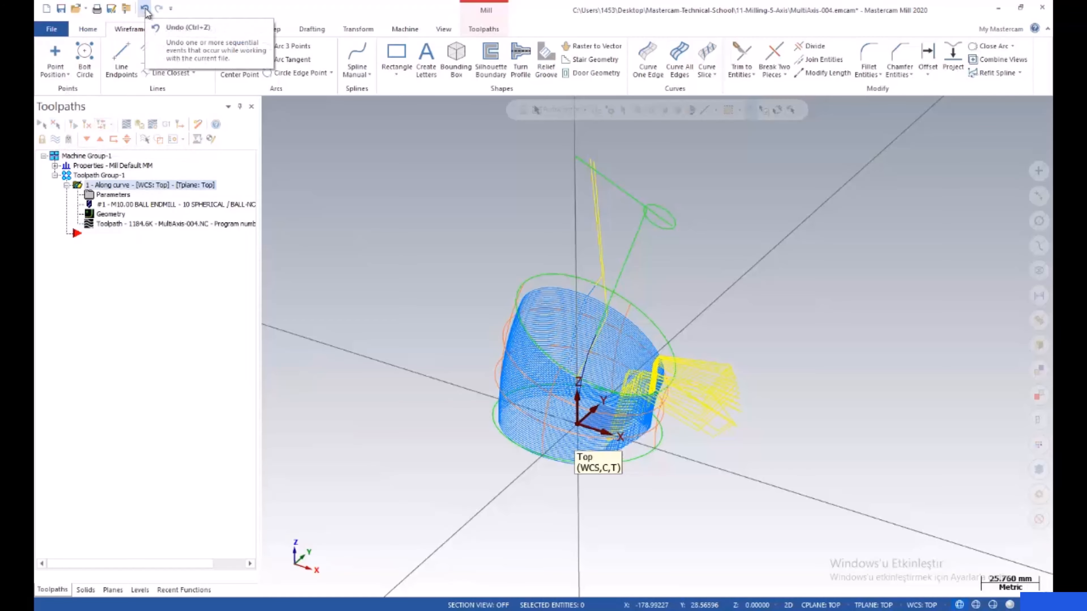
scroll(548, 287, "up", 3)
scroll(463, 286, "down", 1)
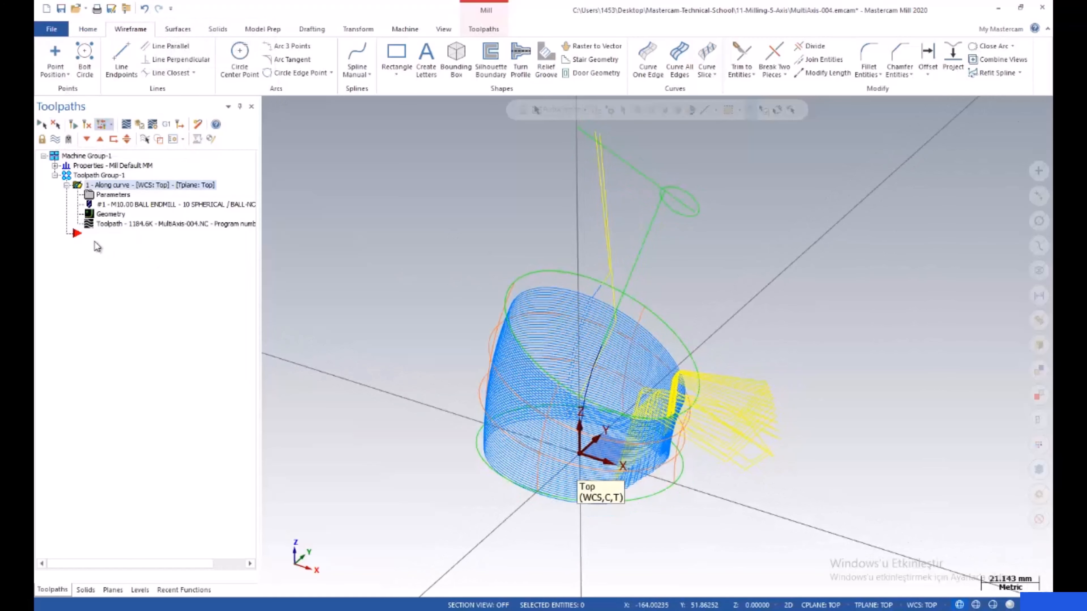
- Set the Along curve toolpath's curve tilt type to Angle from curve and regenerate the toolpath
left_click(112, 194)
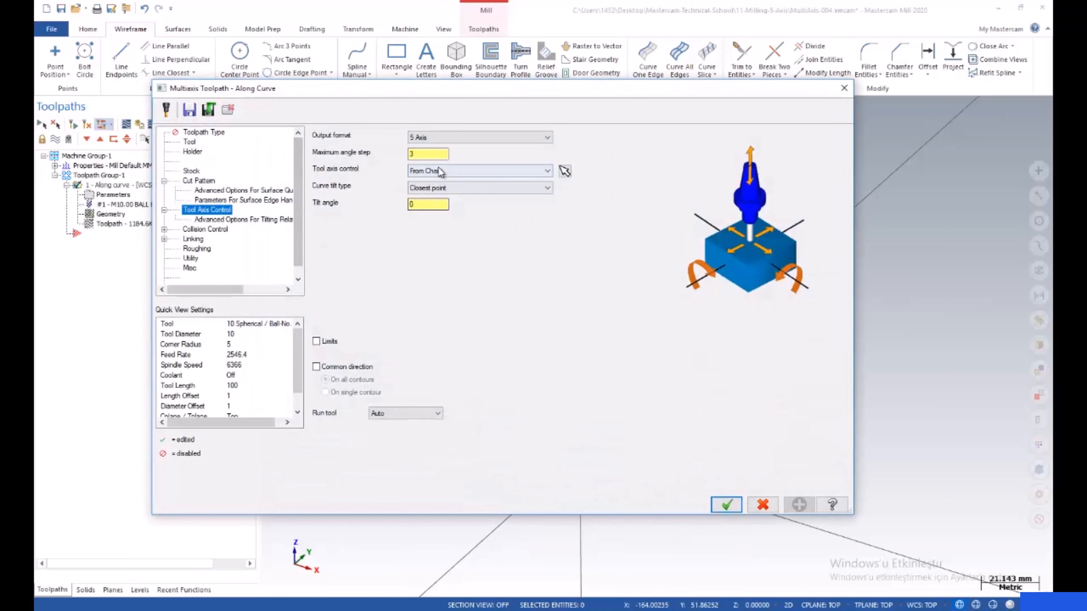
left_click(452, 188)
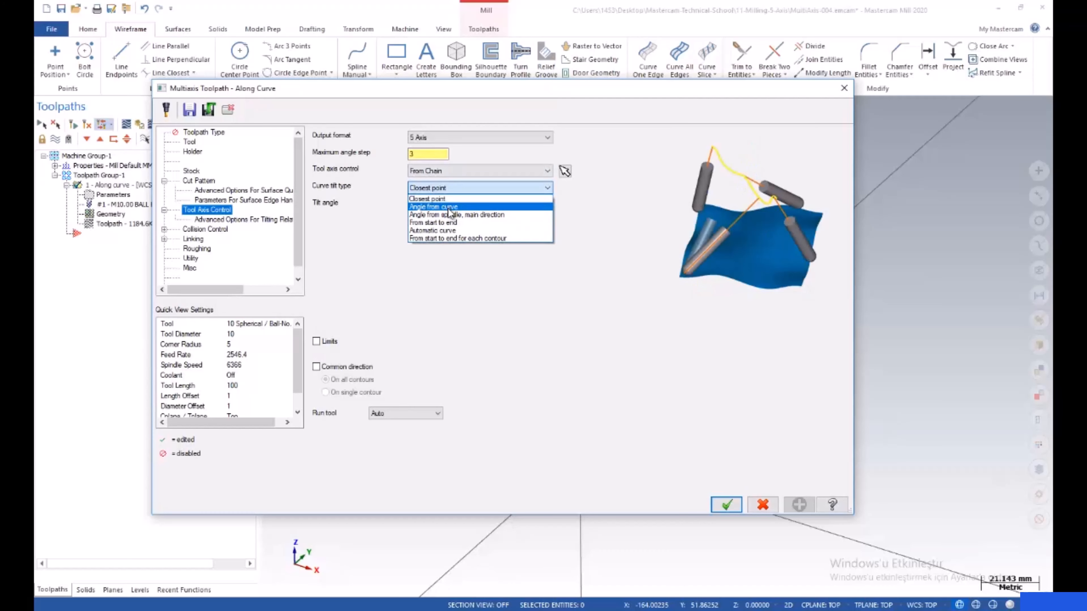
left_click(449, 208)
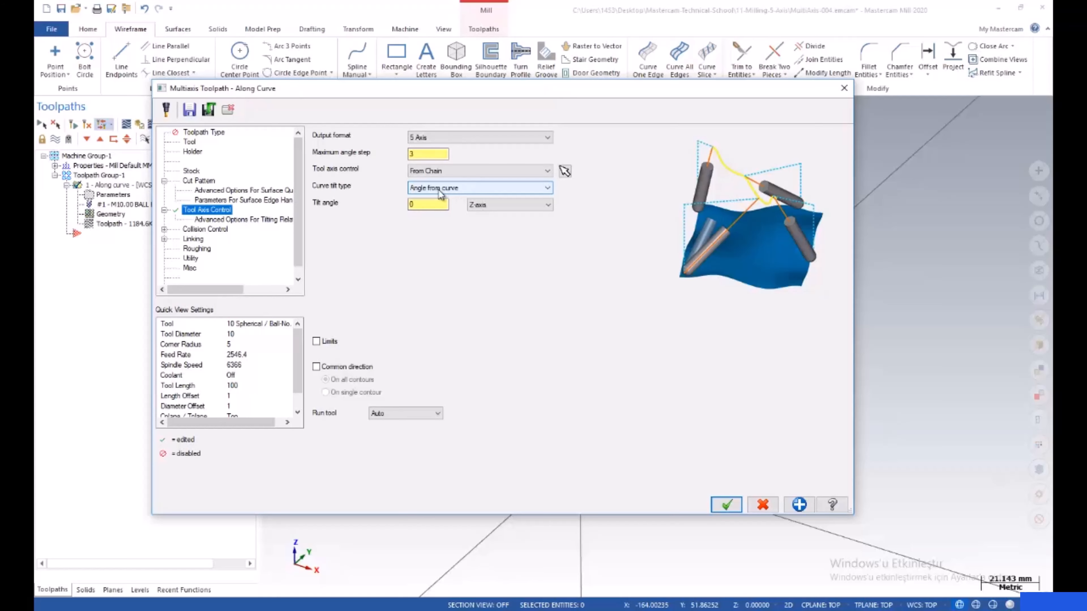
left_click(466, 191)
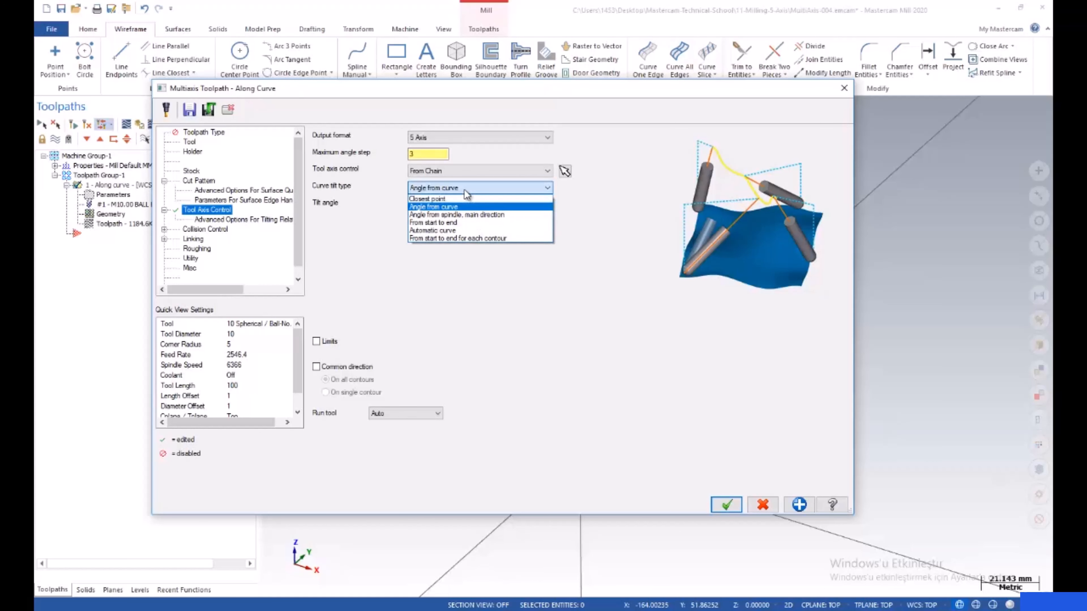
left_click(466, 194)
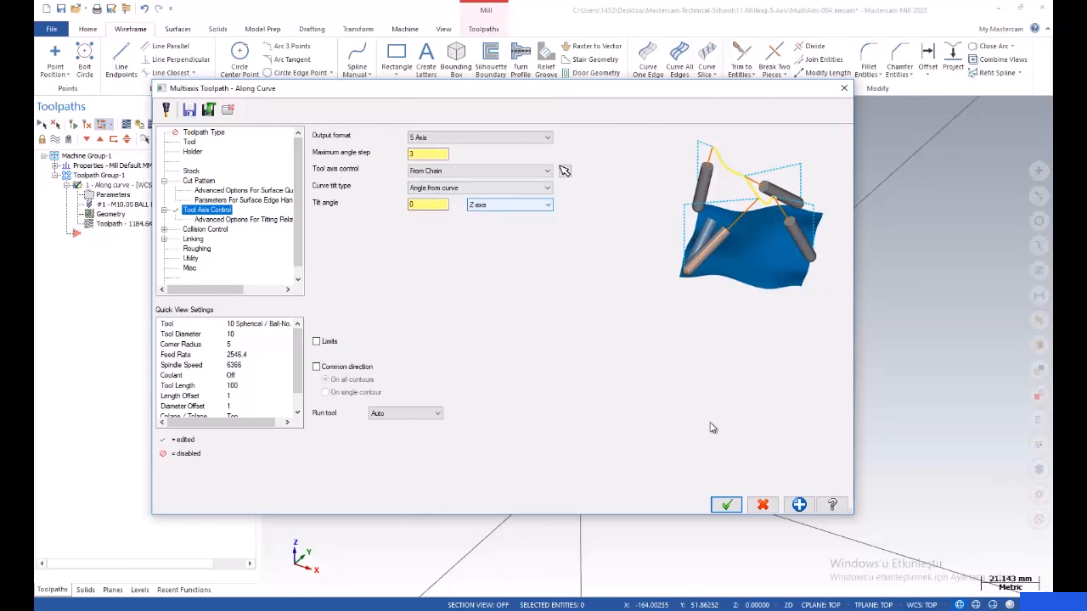
left_click(726, 504)
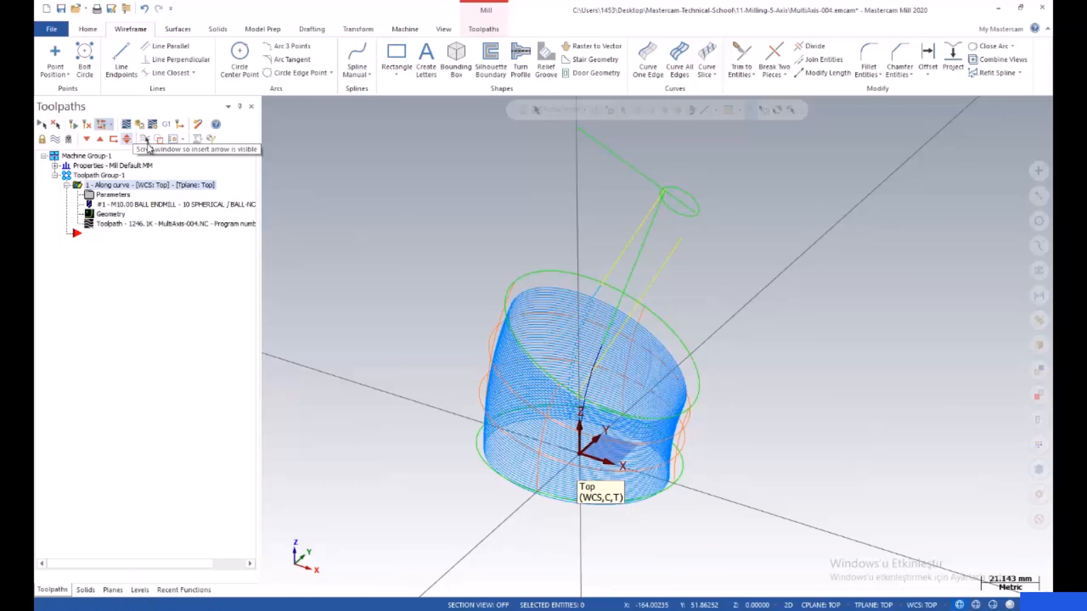
- Backplot the regenerated Along curve toolpath, examining the tool's tilt from the side, and close the backplot
middle_click_drag(600, 325, 550, 392)
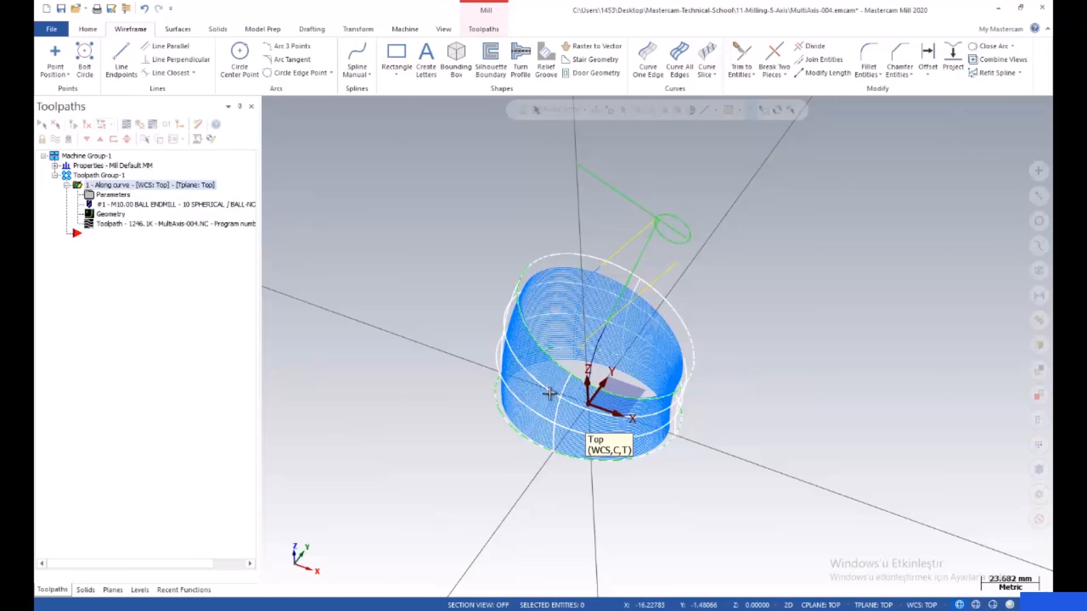
left_click(127, 126)
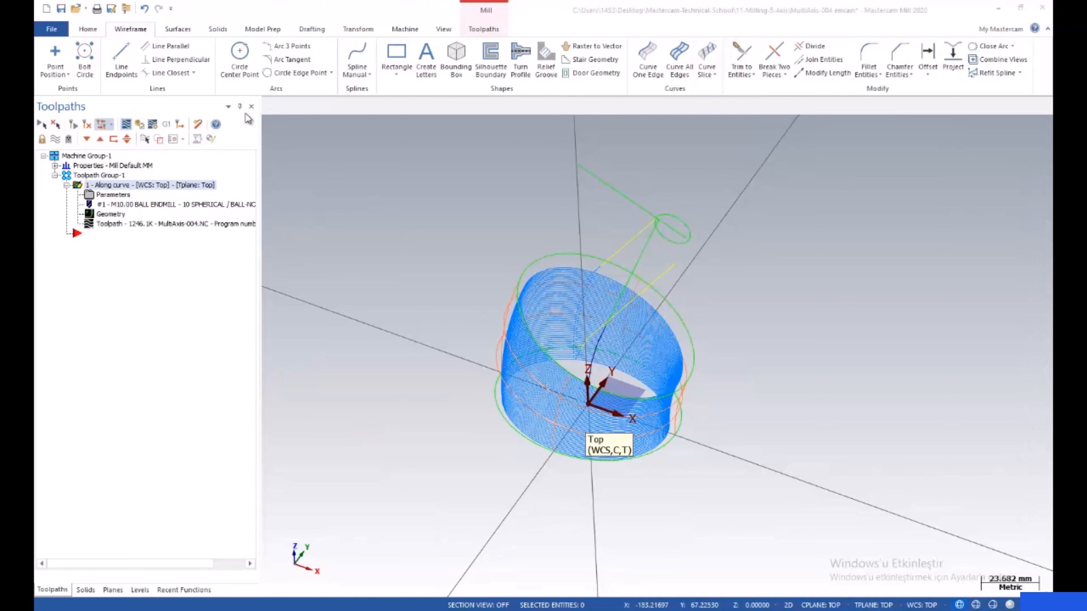
left_click(268, 105)
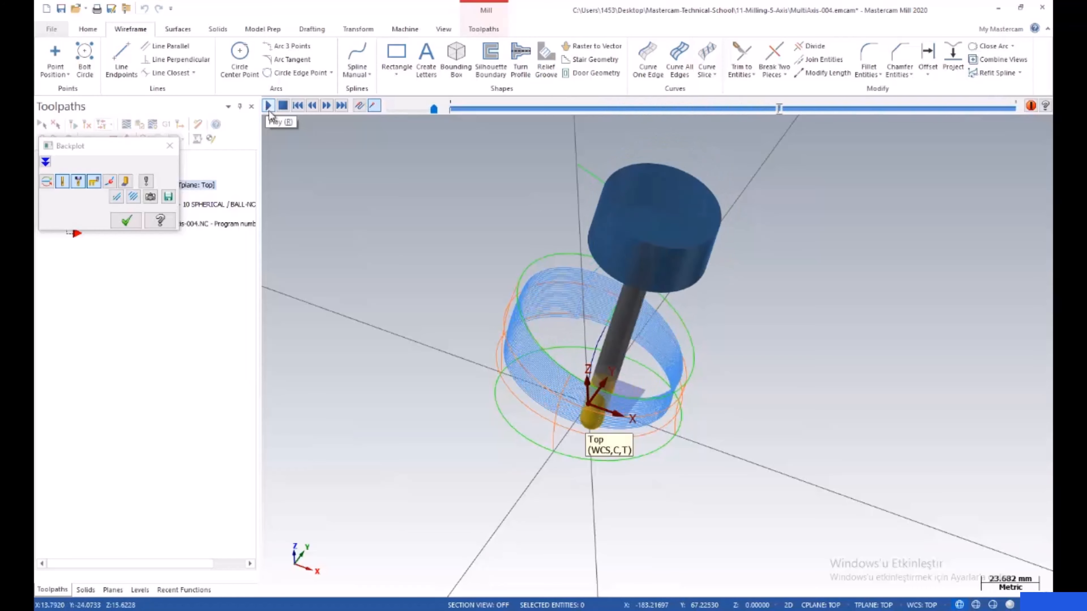
middle_click_drag(551, 303, 589, 241)
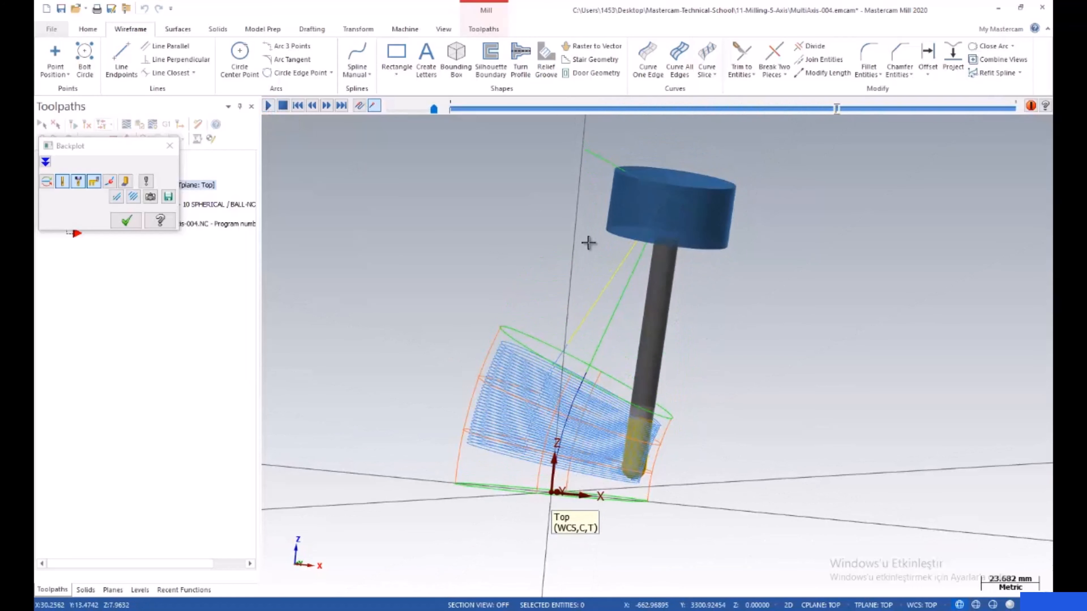
left_click(125, 221)
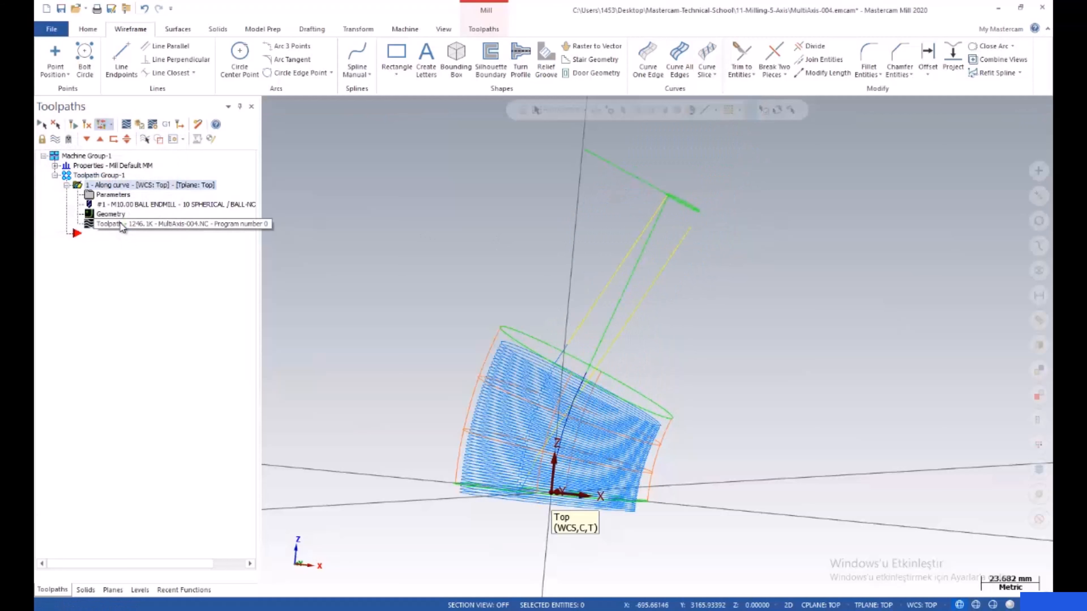
- Save the part file with the updated Along curve toolpath
middle_click_drag(558, 308, 524, 283)
scroll(572, 356, "up", 2)
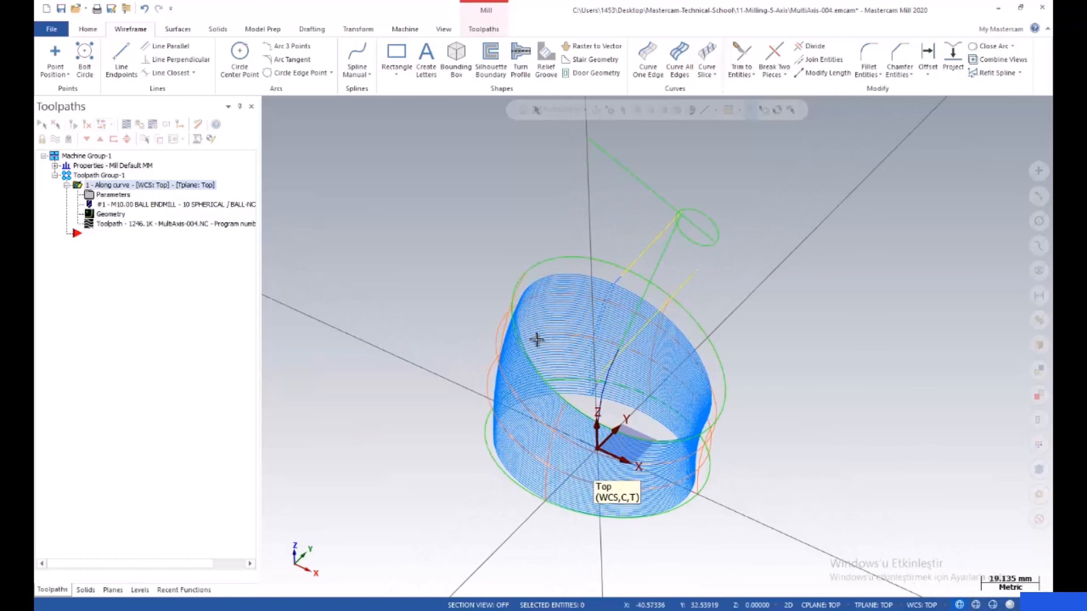
left_click(61, 8)
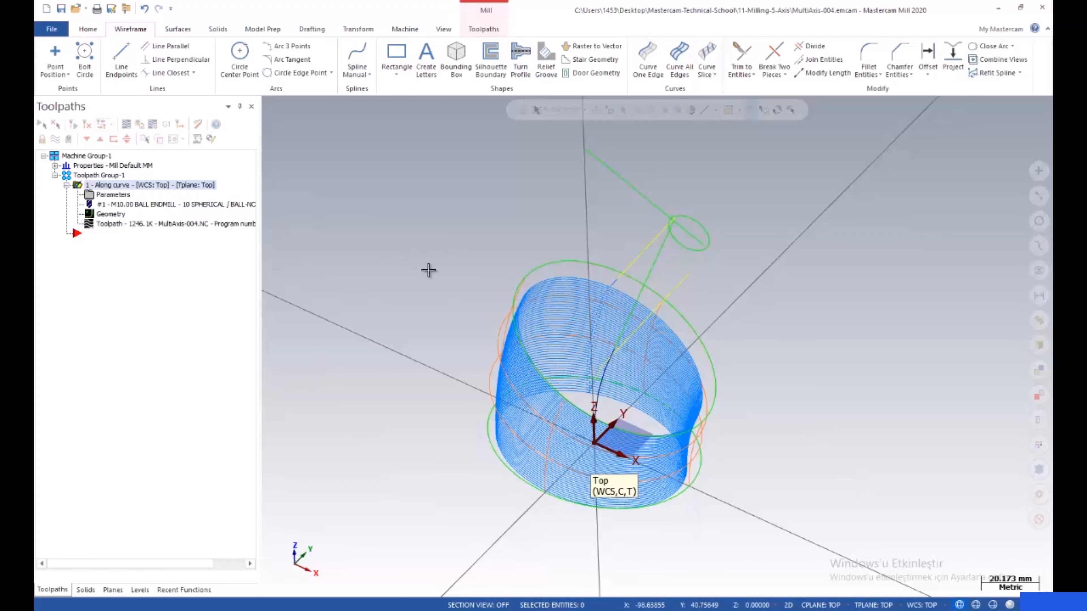
middle_click_drag(429, 269, 439, 231)
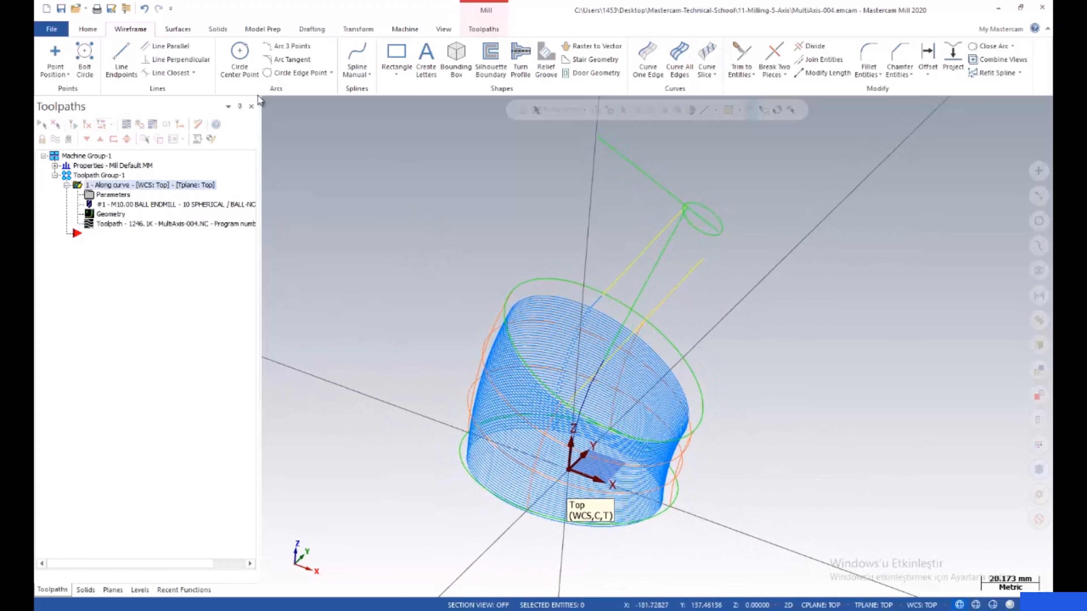
left_click(175, 29)
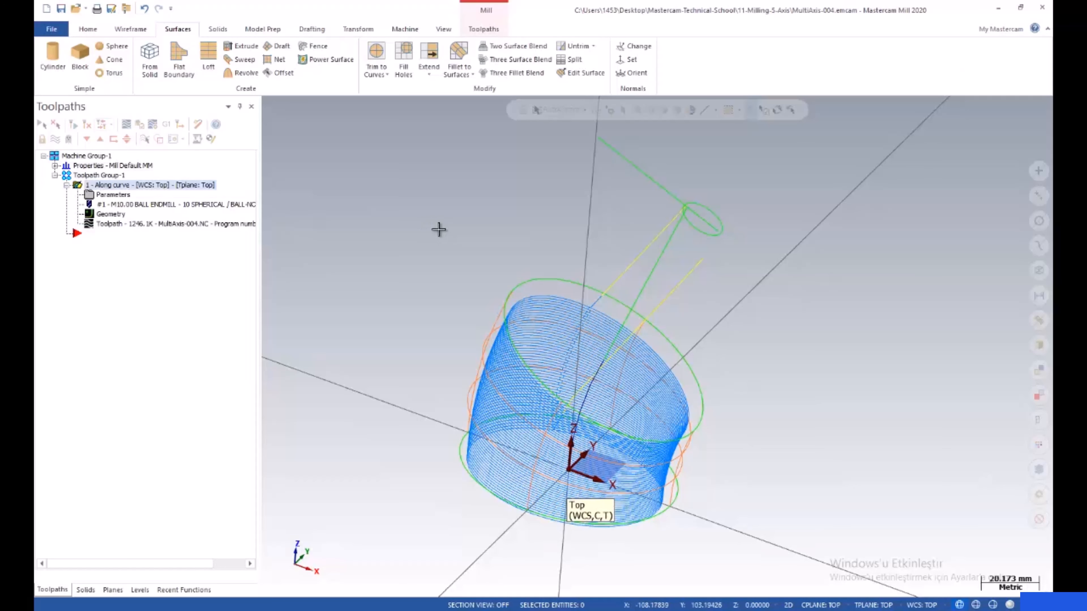
middle_click_drag(446, 219, 457, 287)
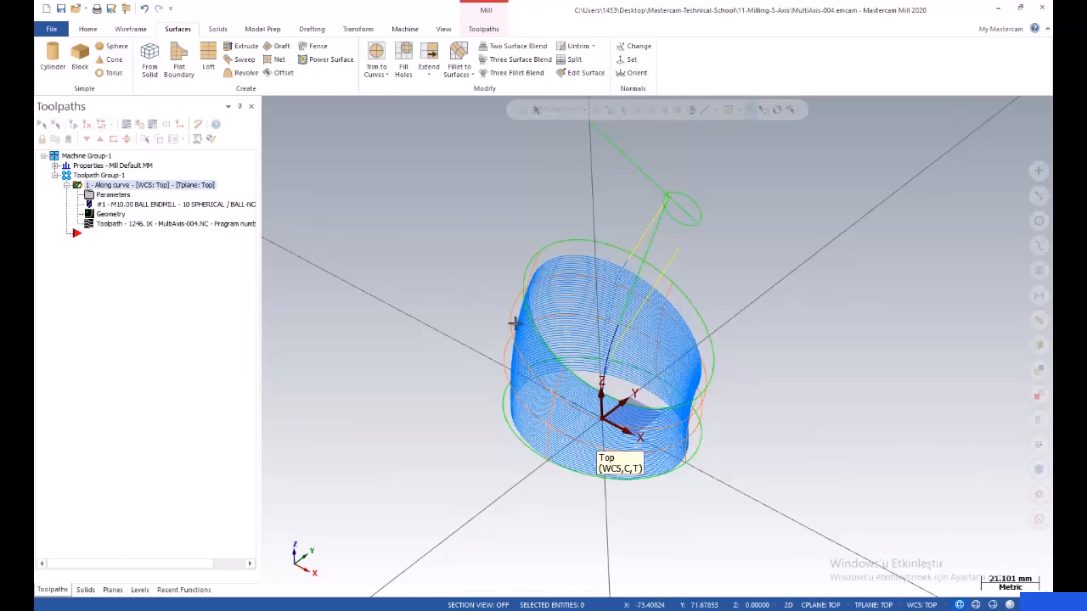
scroll(594, 370, "up", 1)
scroll(593, 370, "up", 1)
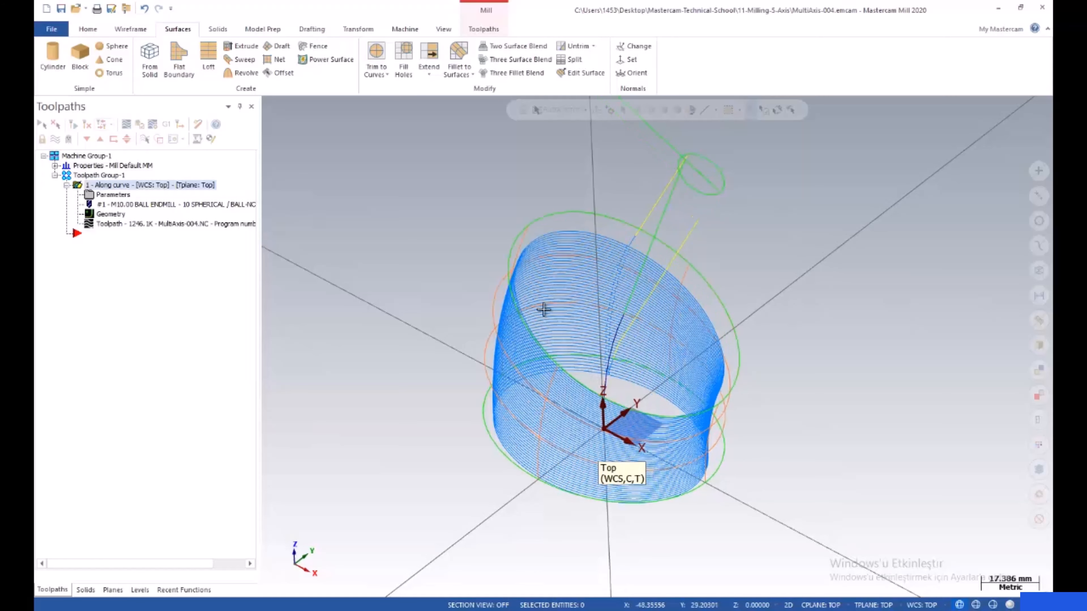
scroll(522, 301, "down", 3)
scroll(560, 314, "up", 1)
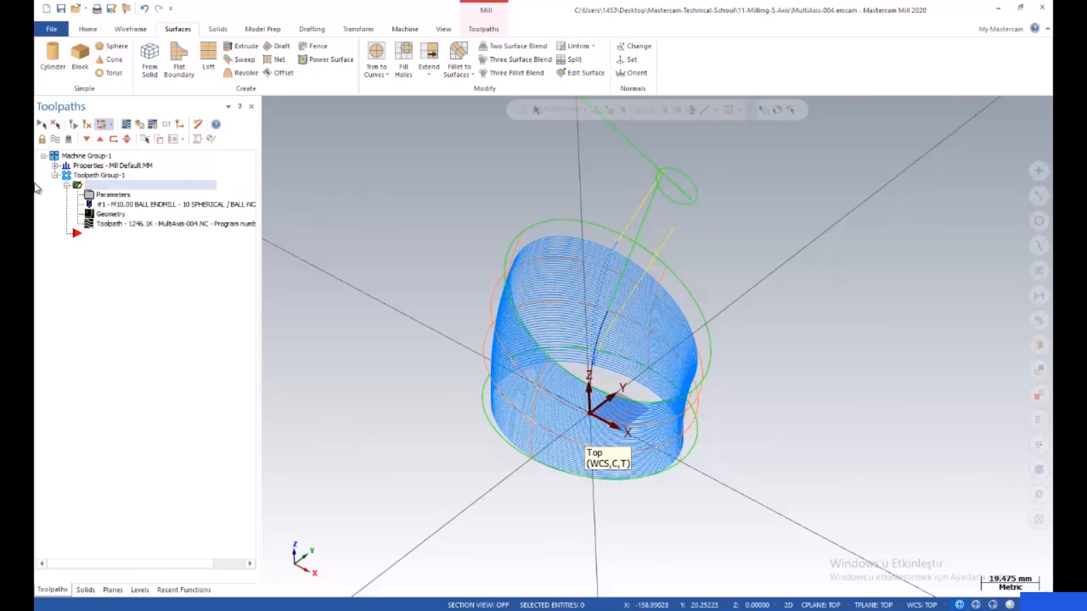
- Turn off the display of the Along curve toolpath so only the wireframe geometry is shown
left_click(56, 139)
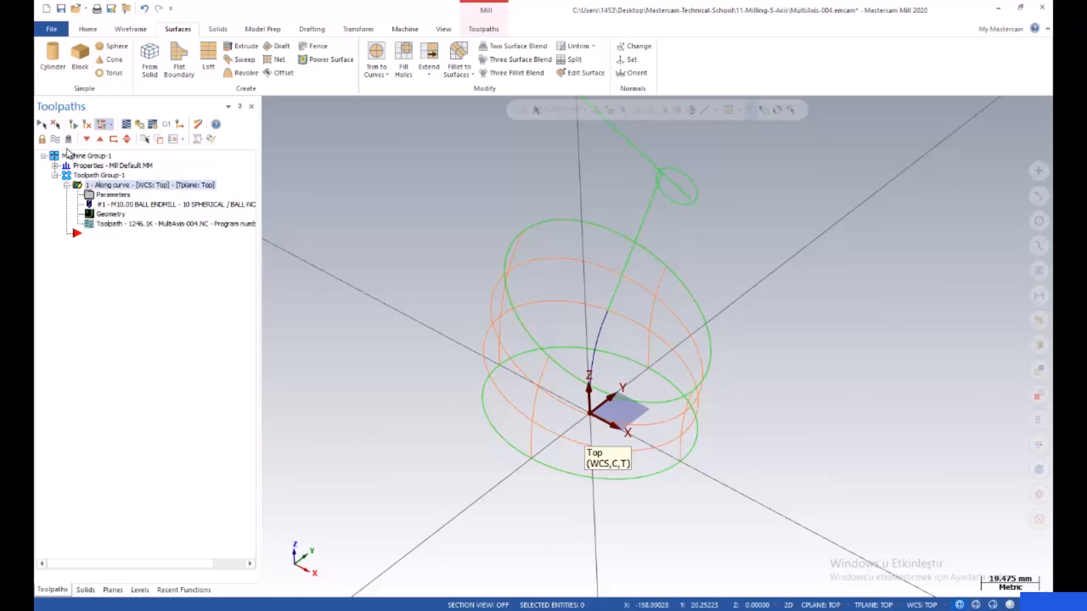
scroll(442, 258, "down", 5)
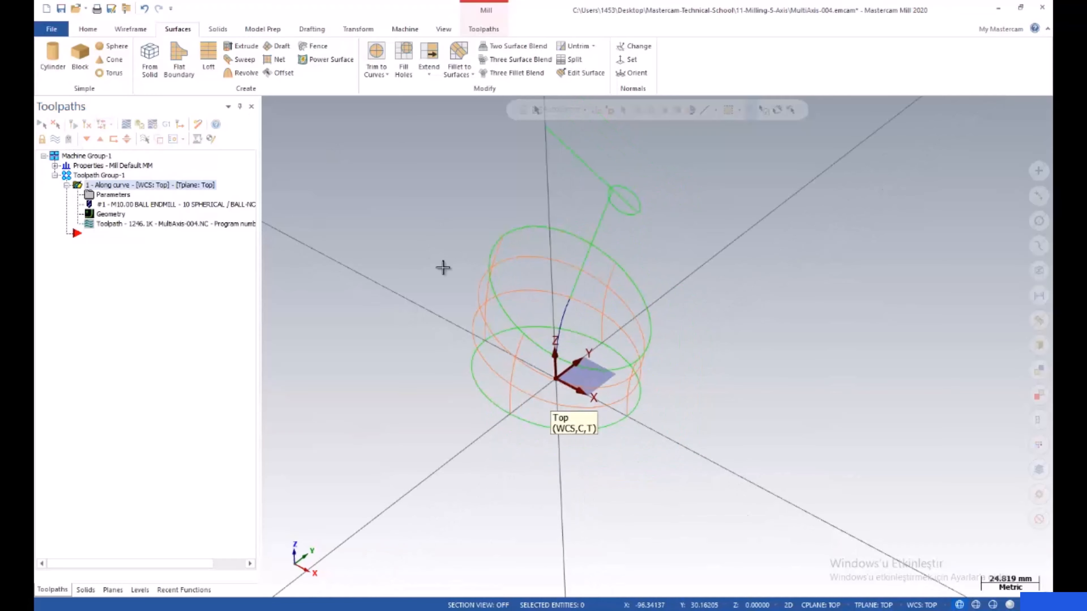
scroll(455, 298, "up", 4)
mouse_move(455, 299)
middle_mouse_down()
mouse_move(495, 243)
mouse_move(446, 284)
mouse_move(429, 277)
mouse_move(463, 282)
middle_mouse_up()
scroll(462, 282, "up", 3)
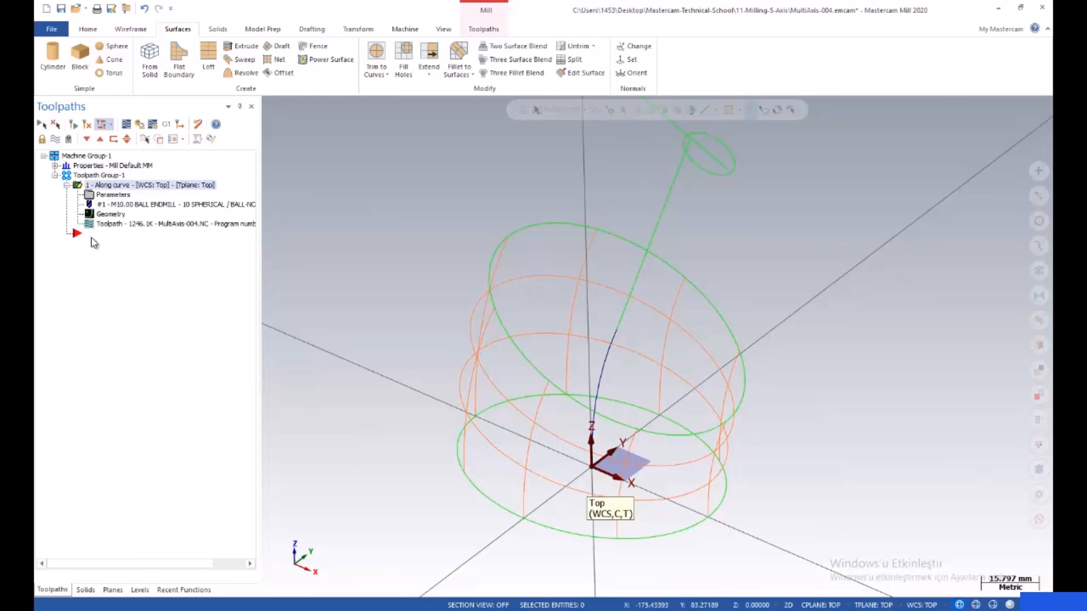
- Rename the custom plane at the small ellipse above the part as 5Axis
left_click(112, 590)
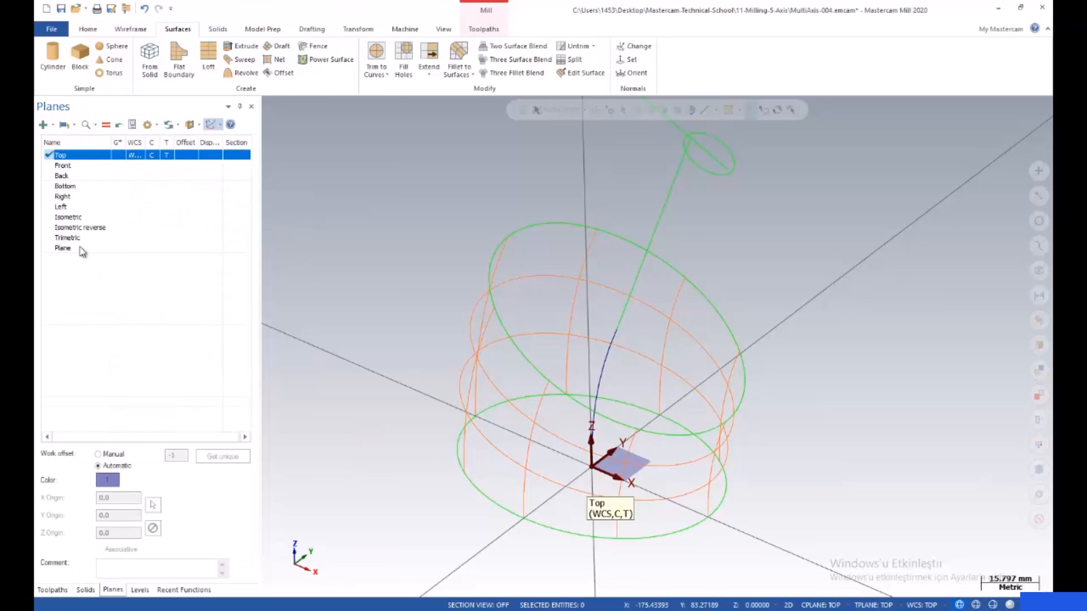
left_click(65, 249)
left_click(65, 249)
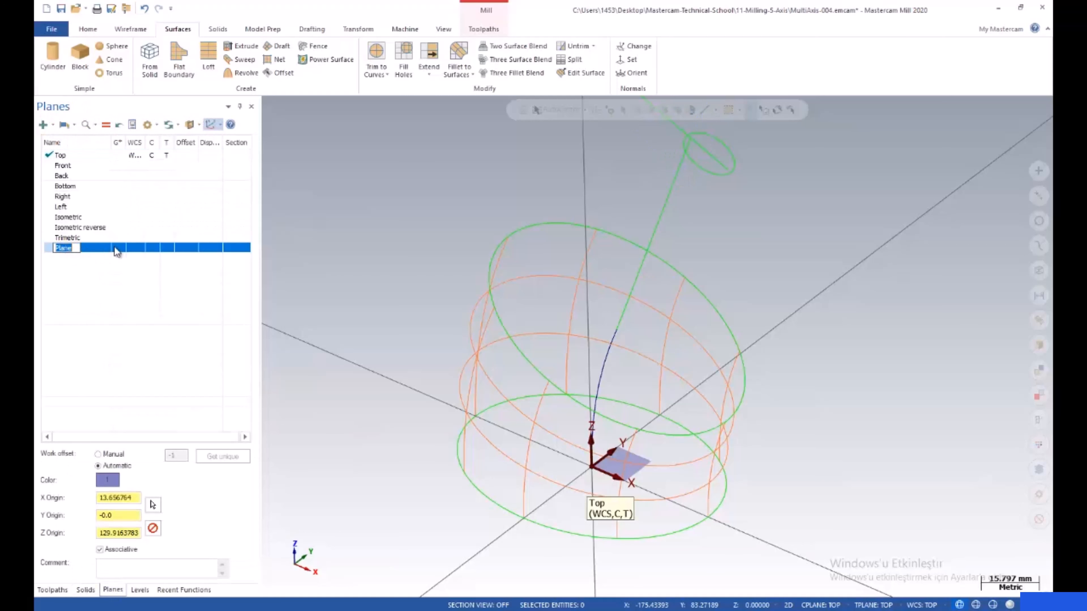
type("5Axis")
key("Return")
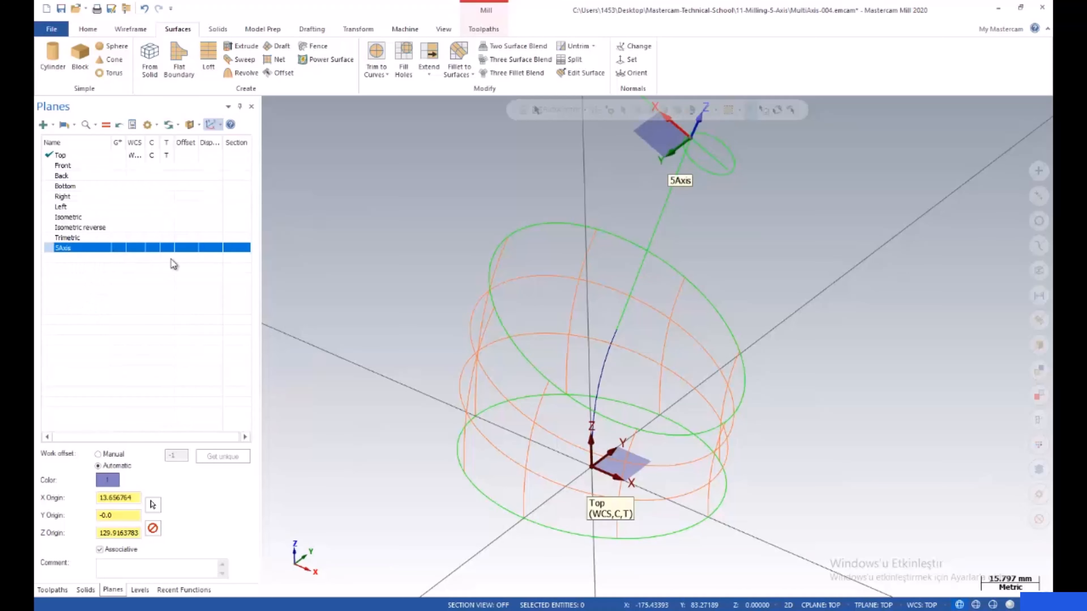
- View the part along the 5Axis plane and return to the isometric view
left_click(116, 248)
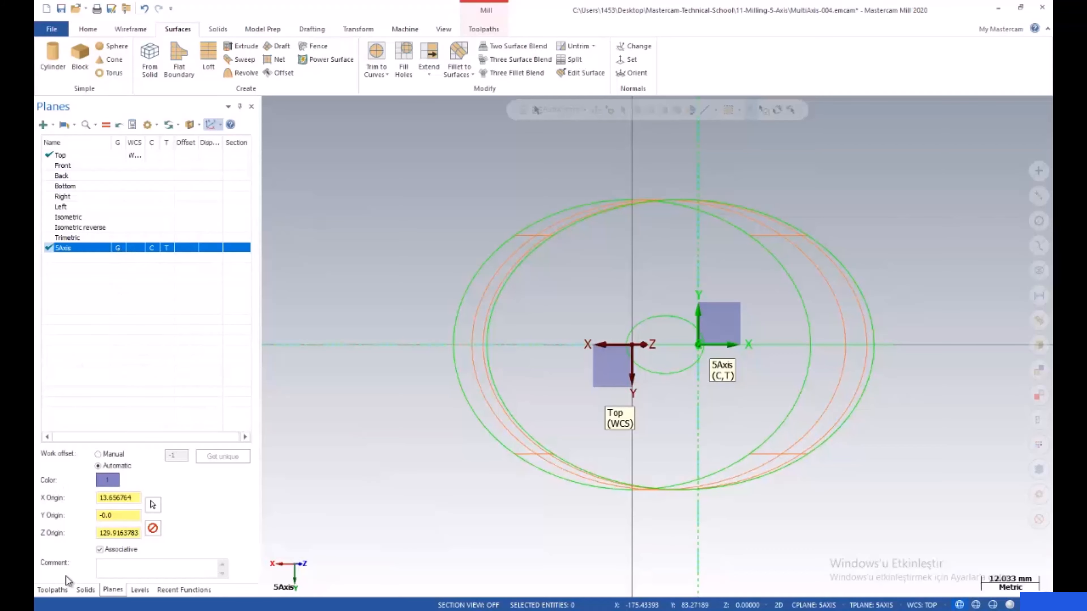
right_click(369, 360)
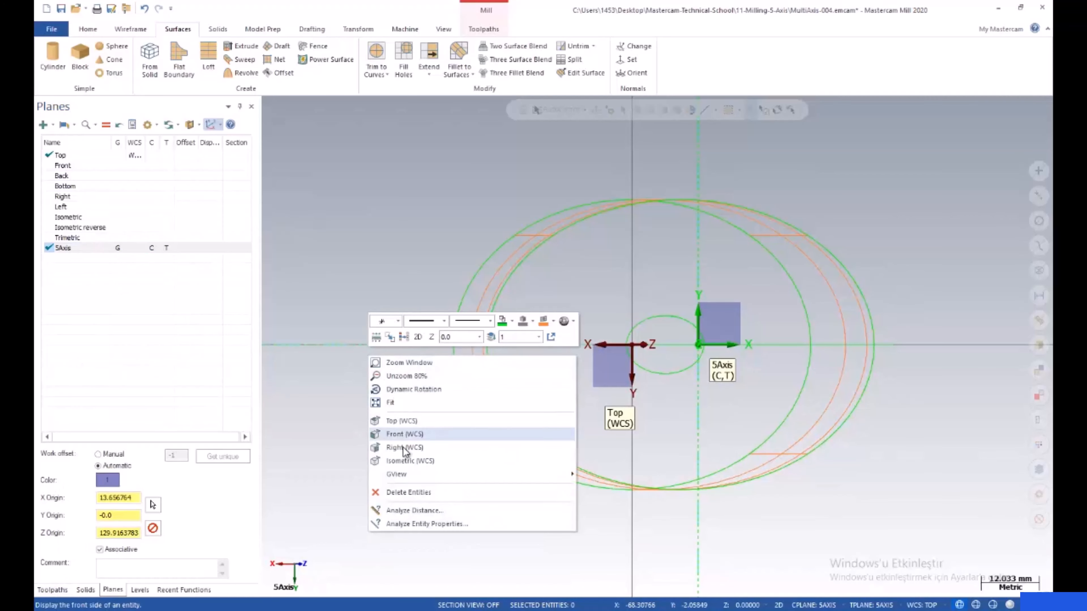
left_click(400, 460)
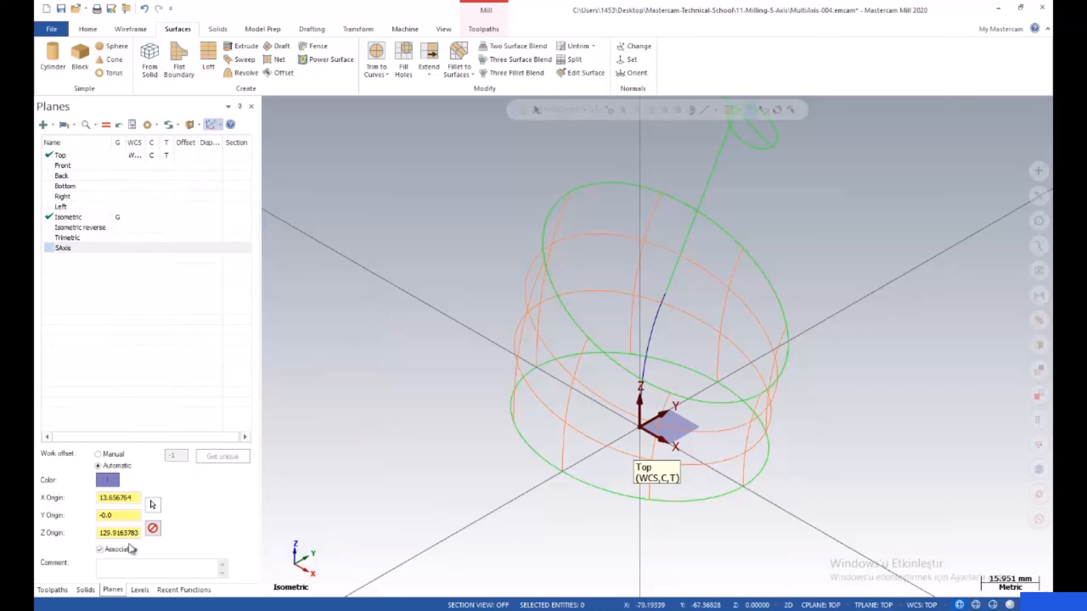
- Review the curve tilt type and tilt angle in the Along curve toolpath's tool axis control settings, and close the parameters
left_click(52, 590)
left_click(112, 195)
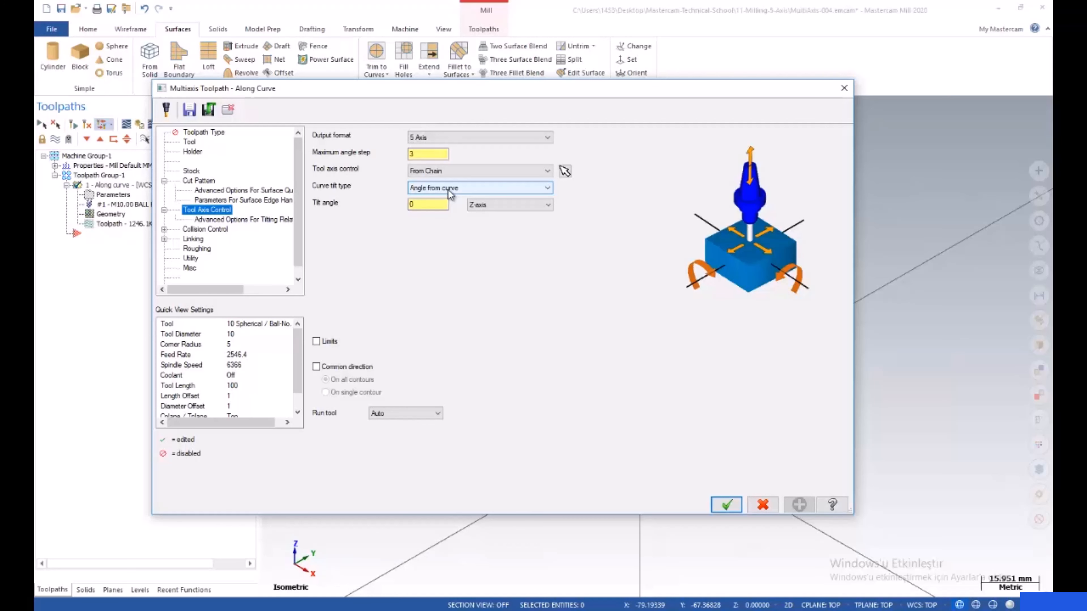
double_click(418, 205)
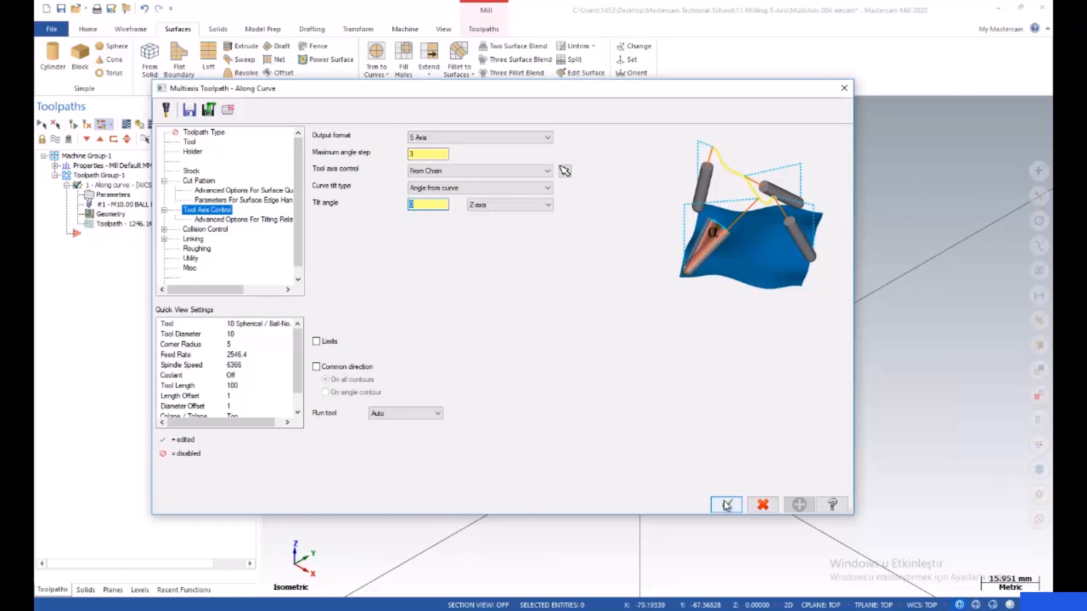
left_click(742, 509)
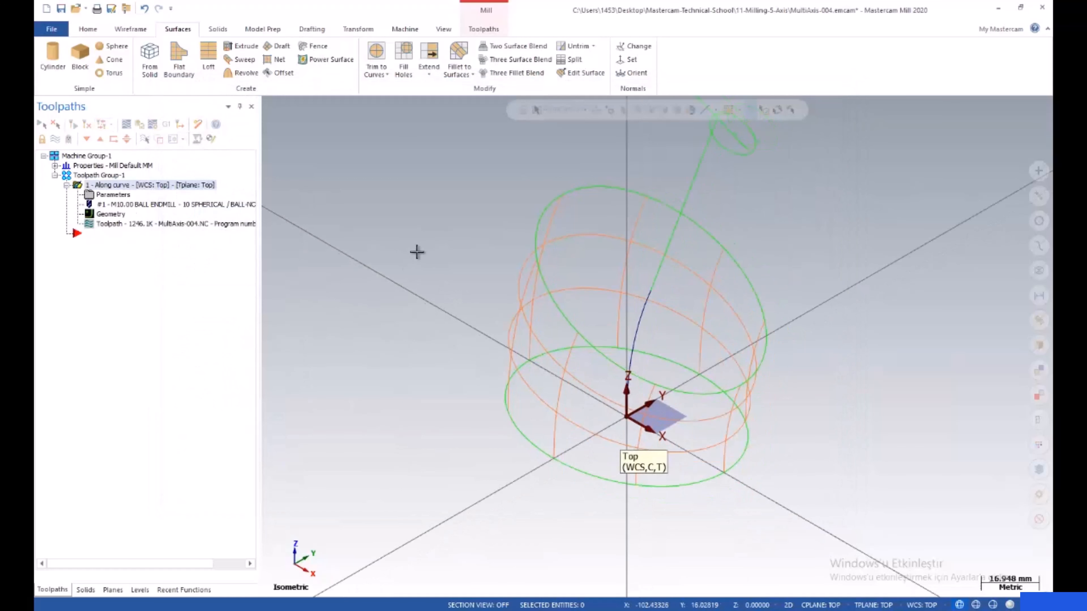
scroll(449, 256, "down", 3)
scroll(471, 239, "up", 3)
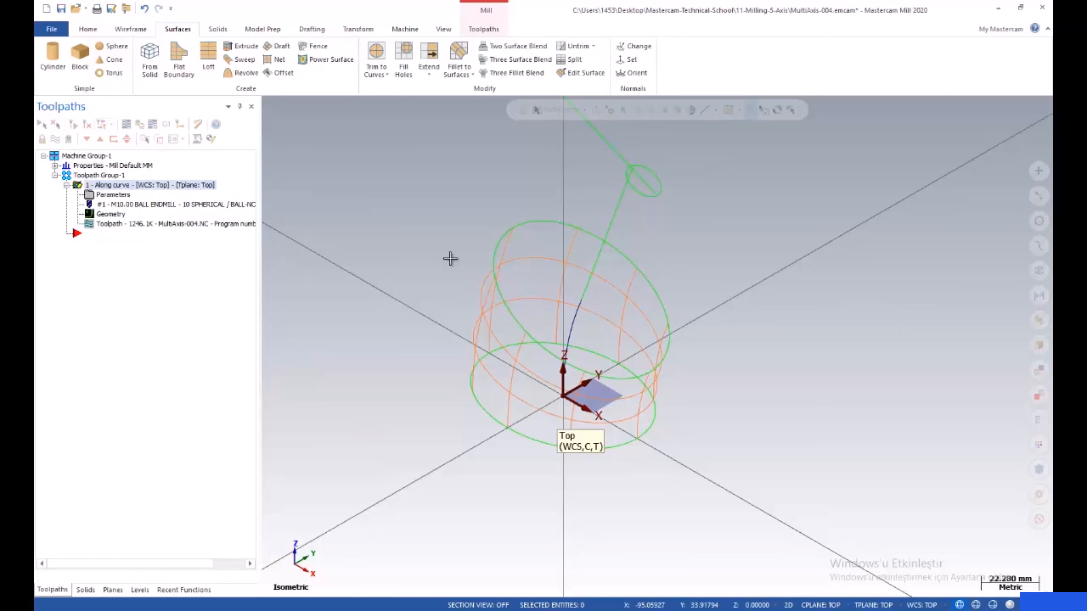
scroll(472, 220, "up", 2)
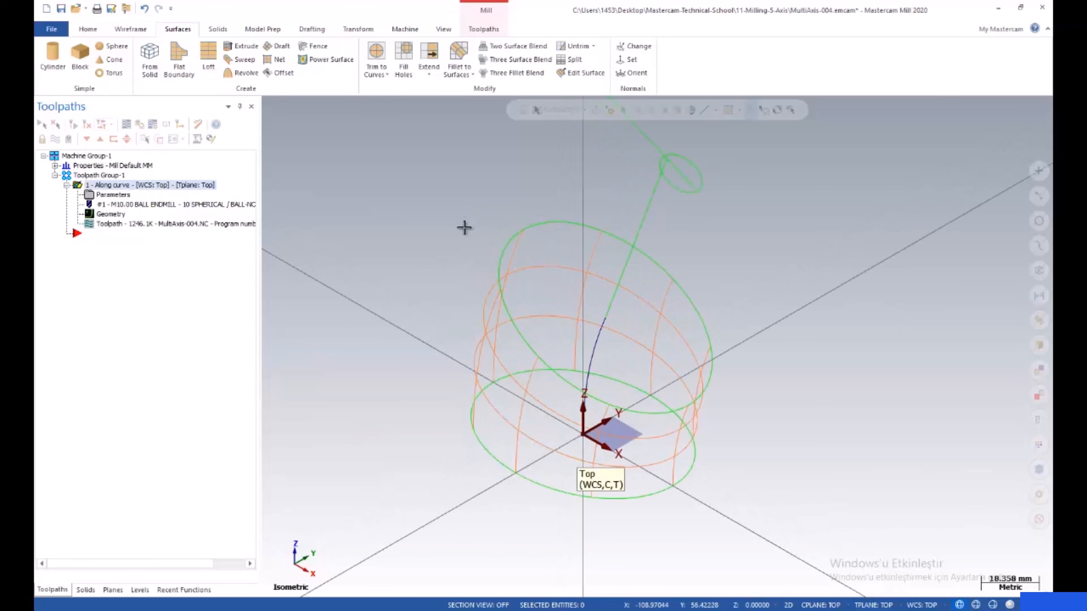
scroll(464, 228, "down", 3)
scroll(457, 214, "up", 3)
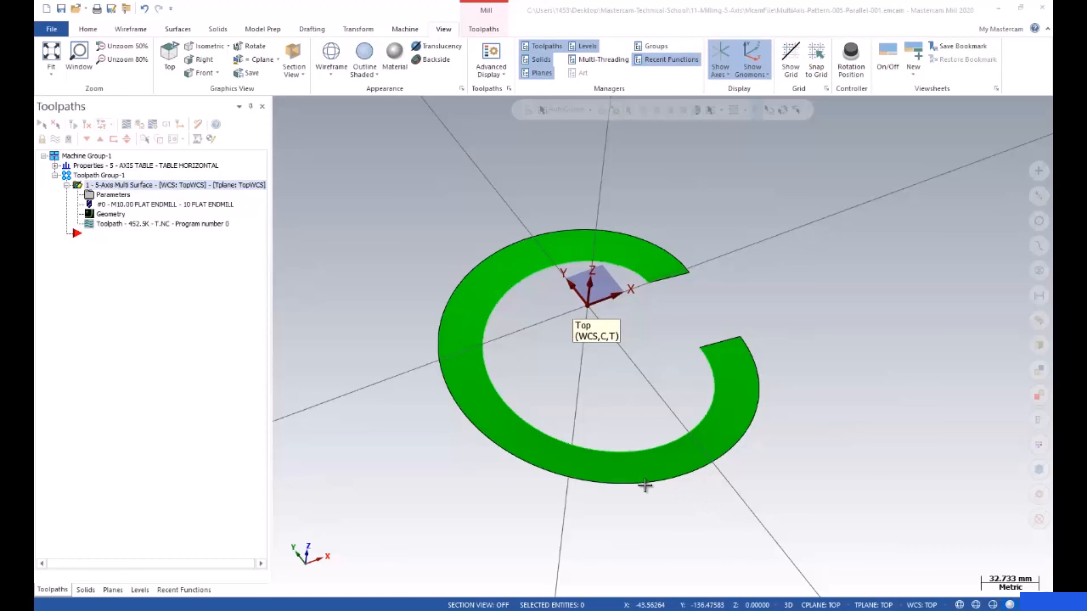
- Examine the open ring surface at an angle and from the top view
middle_click_drag(546, 394, 521, 436)
right_click(329, 273)
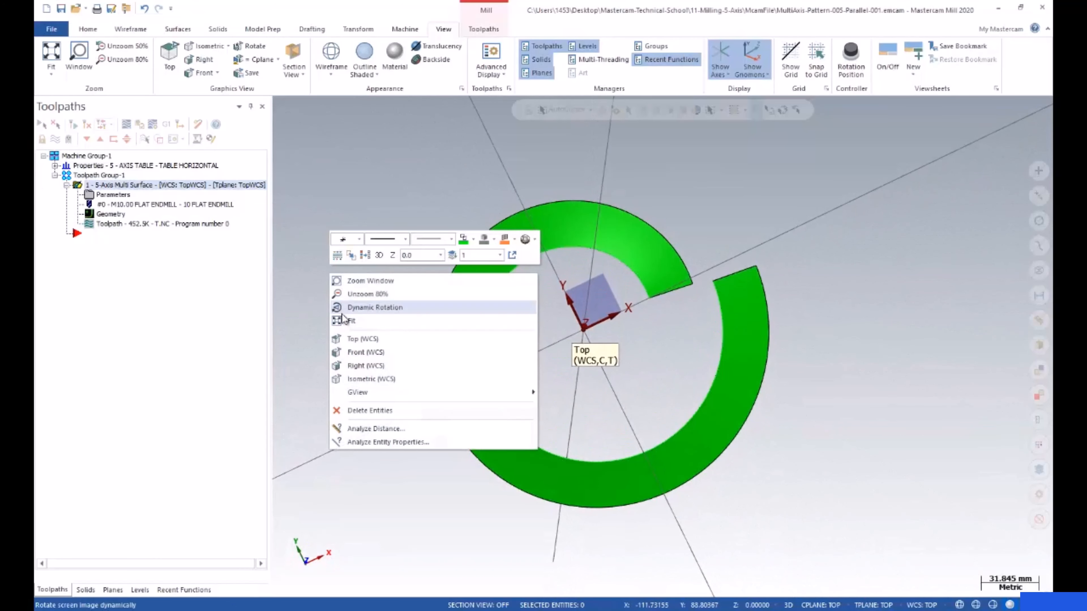
left_click(361, 339)
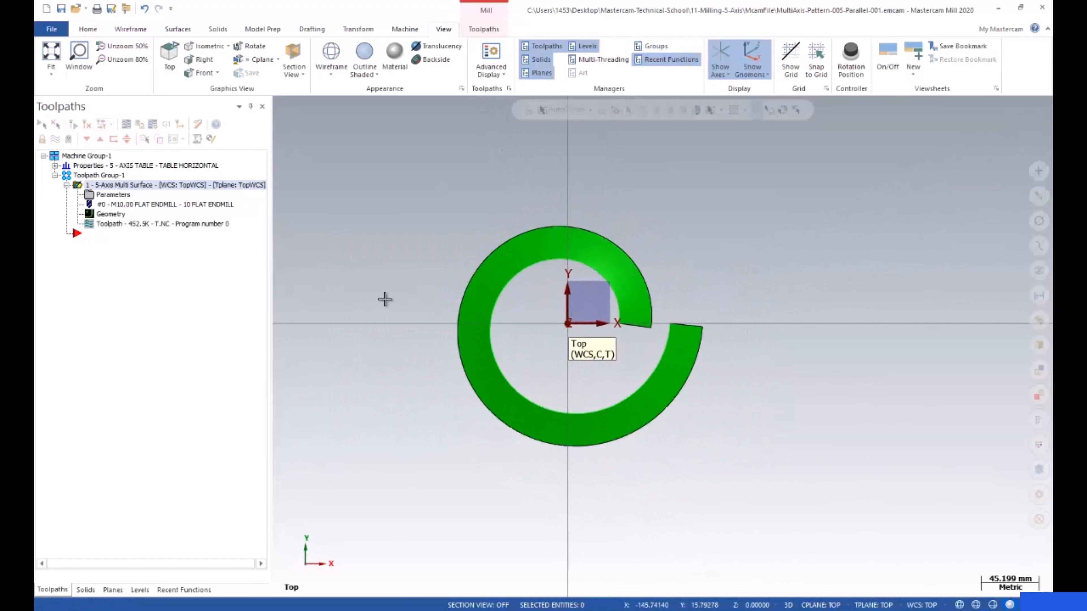
scroll(620, 280, "up", 5)
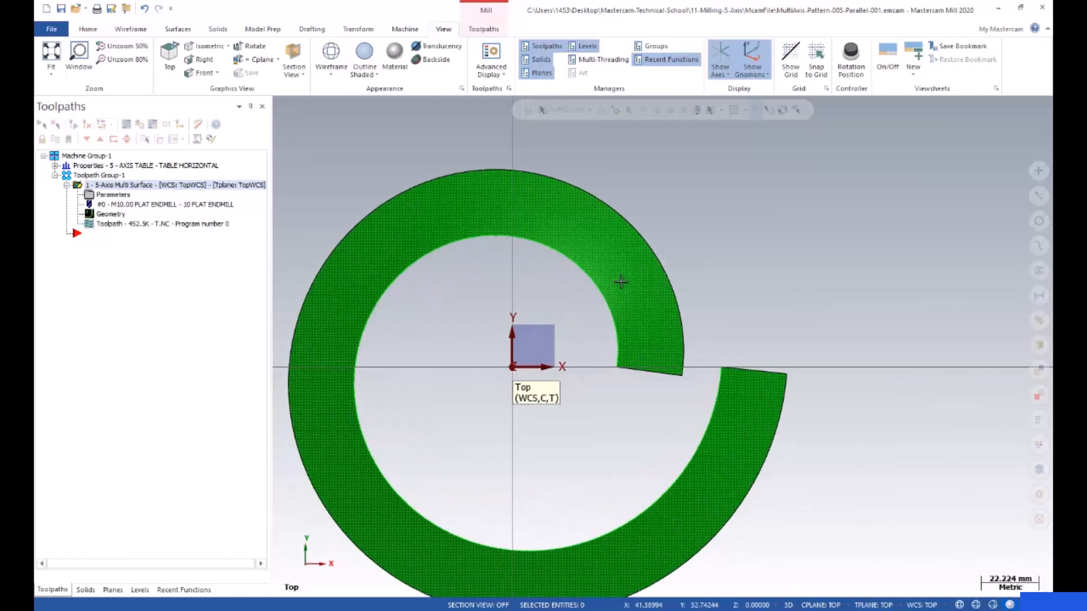
scroll(620, 281, "down", 2)
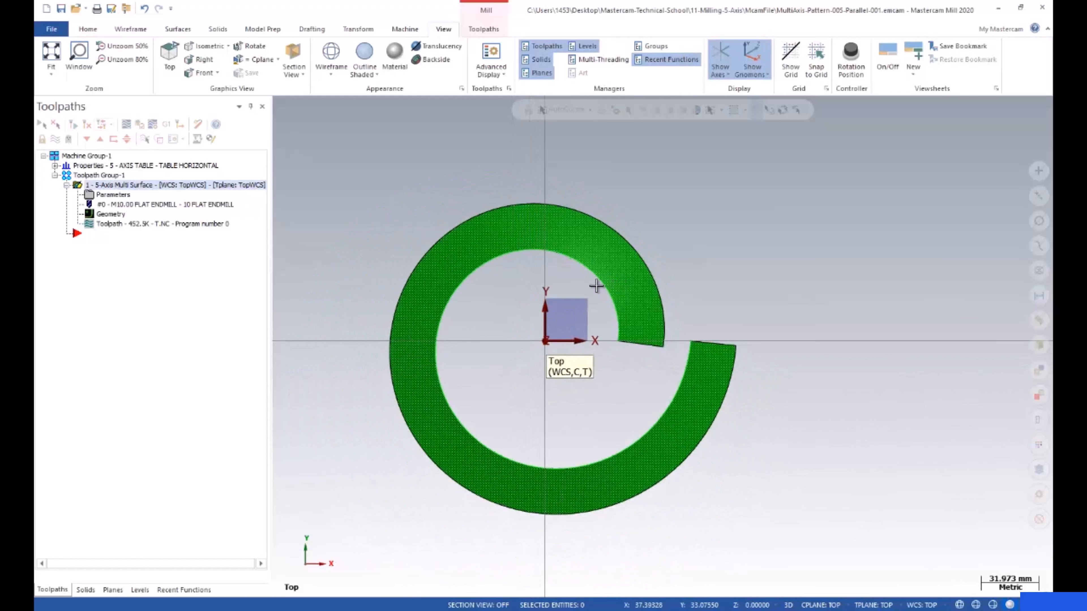
- Open the backplot of the 5-Axis Multi Surface toolpath and examine the tool's starting position above the ring surface
left_click(125, 125)
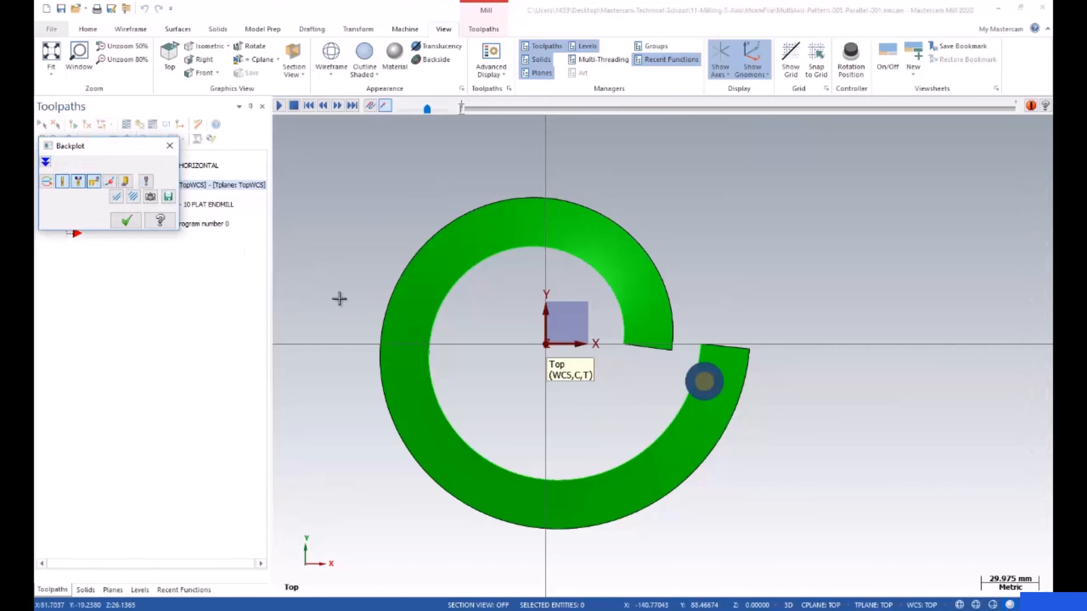
middle_click_drag(339, 299, 459, 279)
scroll(648, 212, "up", 8)
middle_click_drag(643, 287, 569, 225)
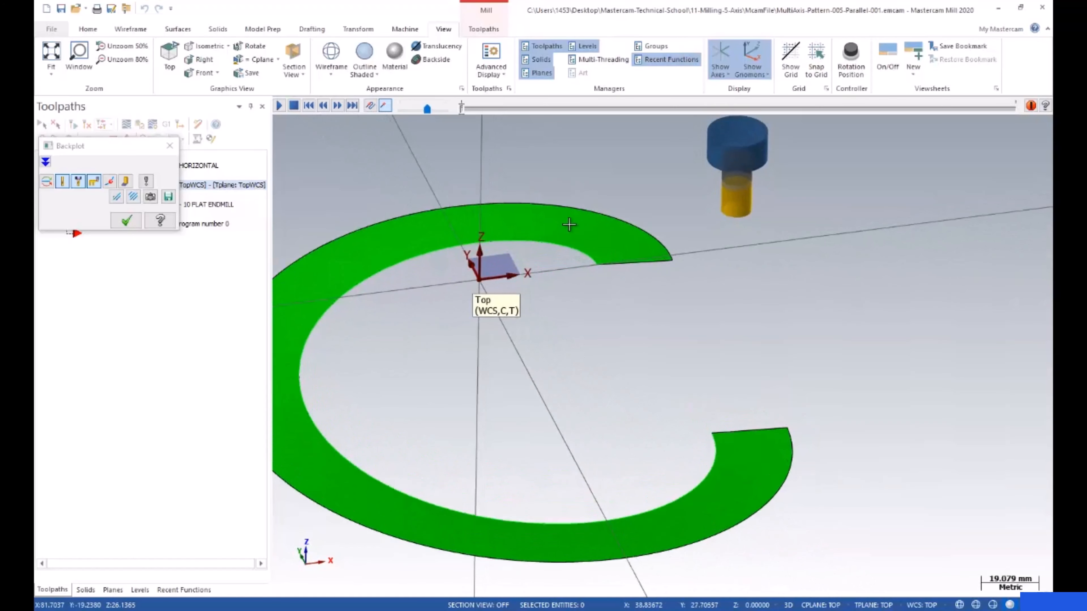
middle_click_drag(739, 324, 618, 378)
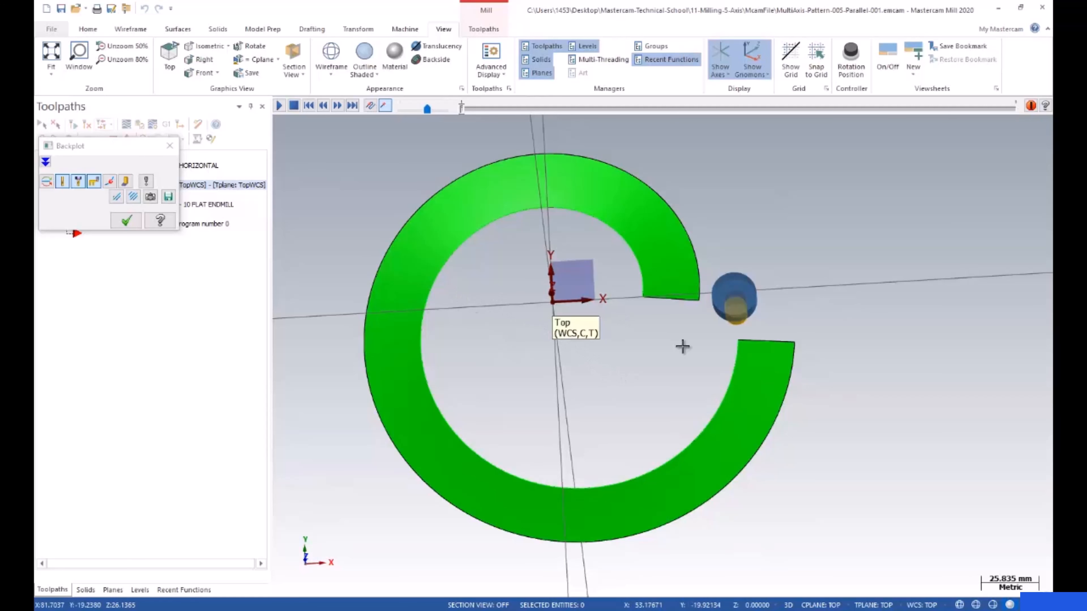
mouse_move(684, 344)
middle_mouse_down()
mouse_move(675, 304)
mouse_move(701, 248)
mouse_move(699, 330)
middle_mouse_up()
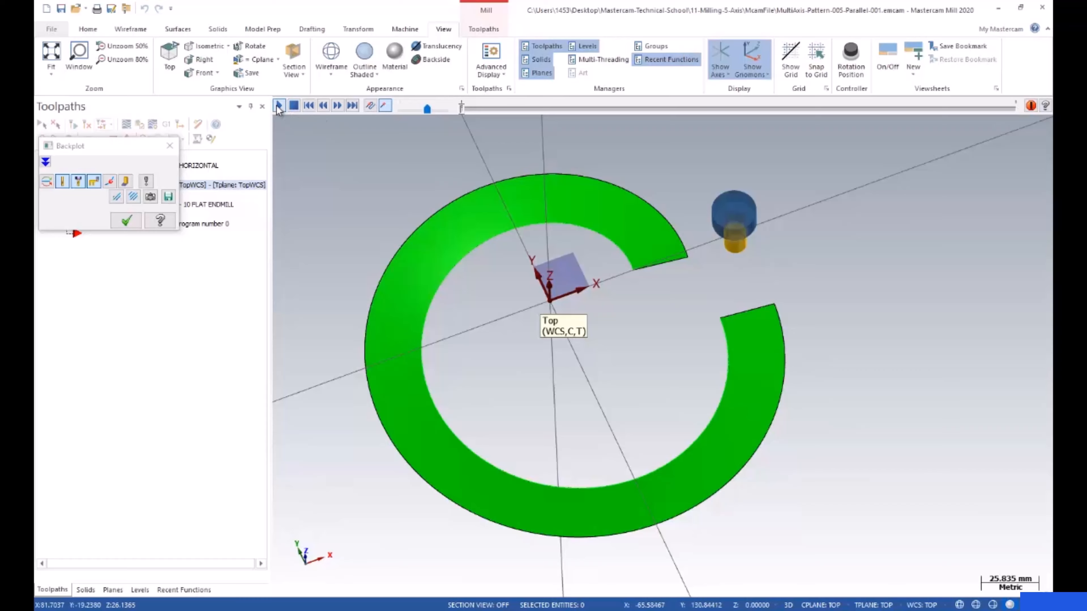
- Play the 5-Axis Multi Surface backplot, examining the tool's motion and tilt from the side and the top, and close it
left_click(278, 107)
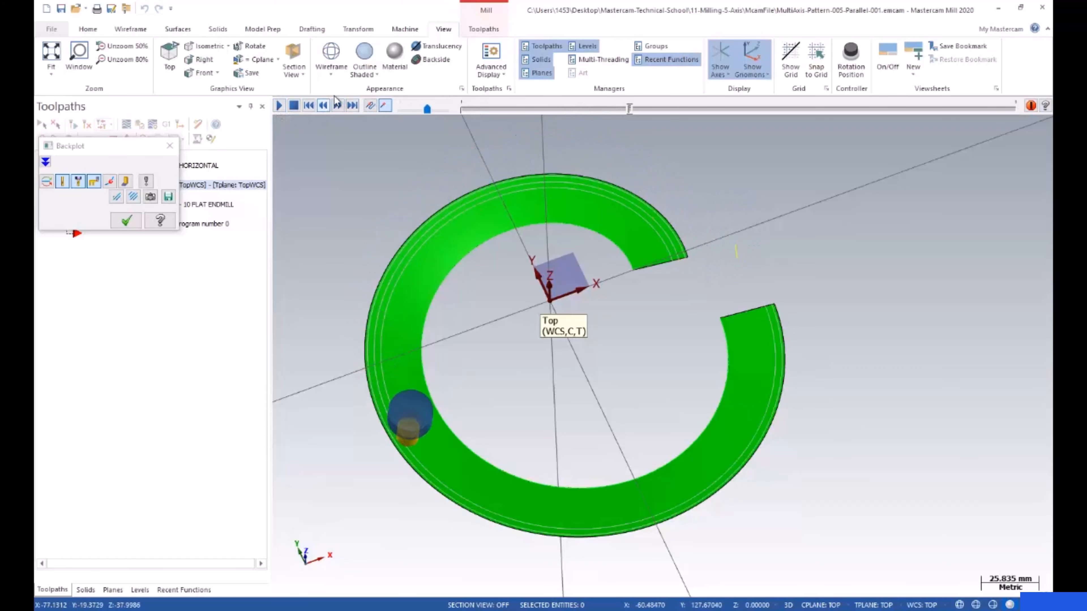
middle_click_drag(366, 190, 350, 134)
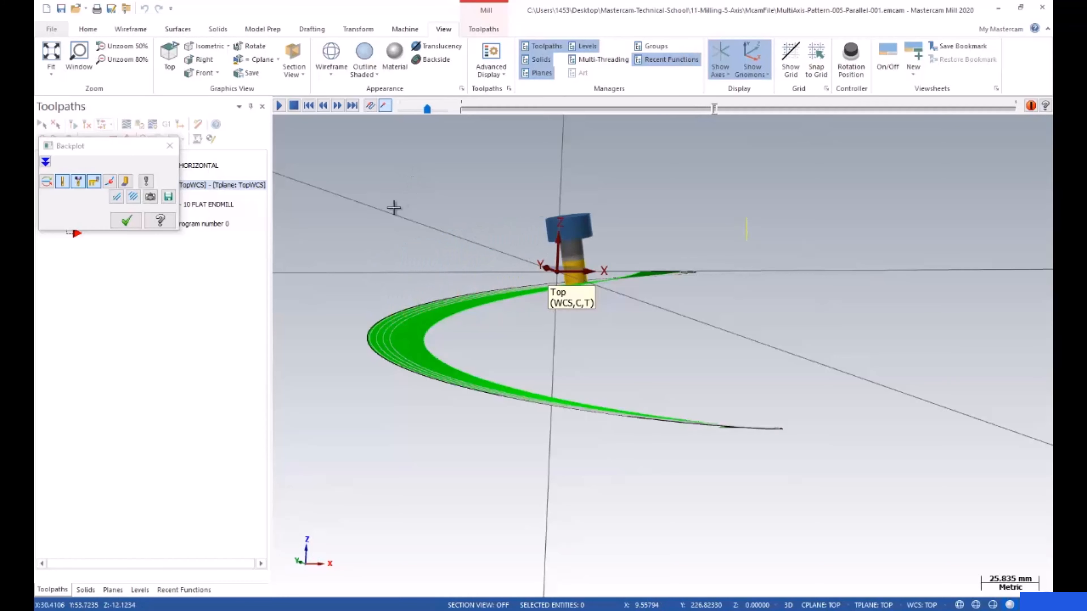
middle_click_drag(393, 207, 320, 187)
right_click(329, 189)
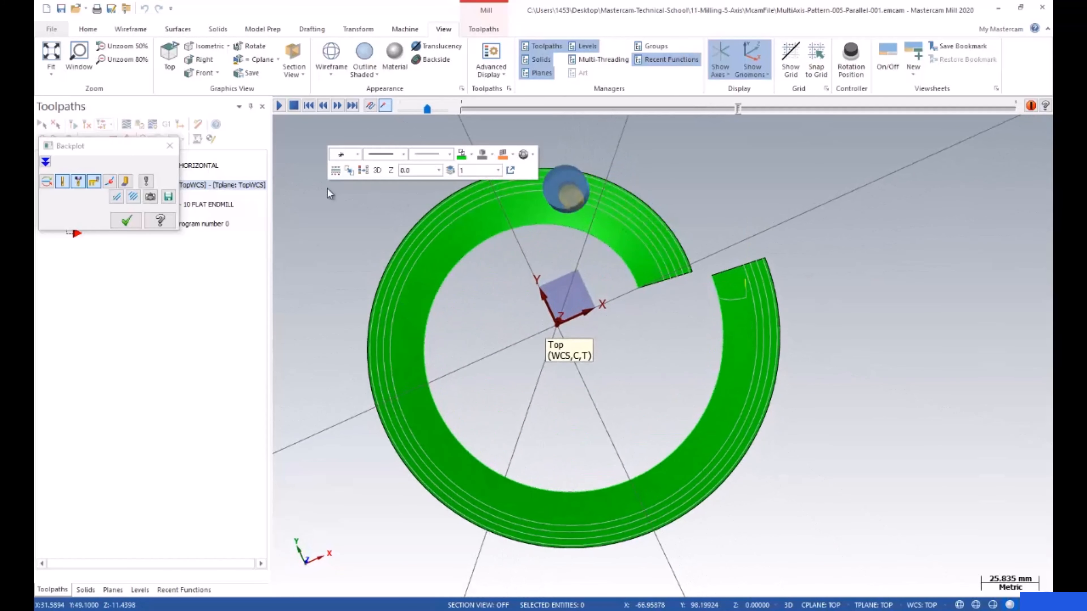
left_click(350, 254)
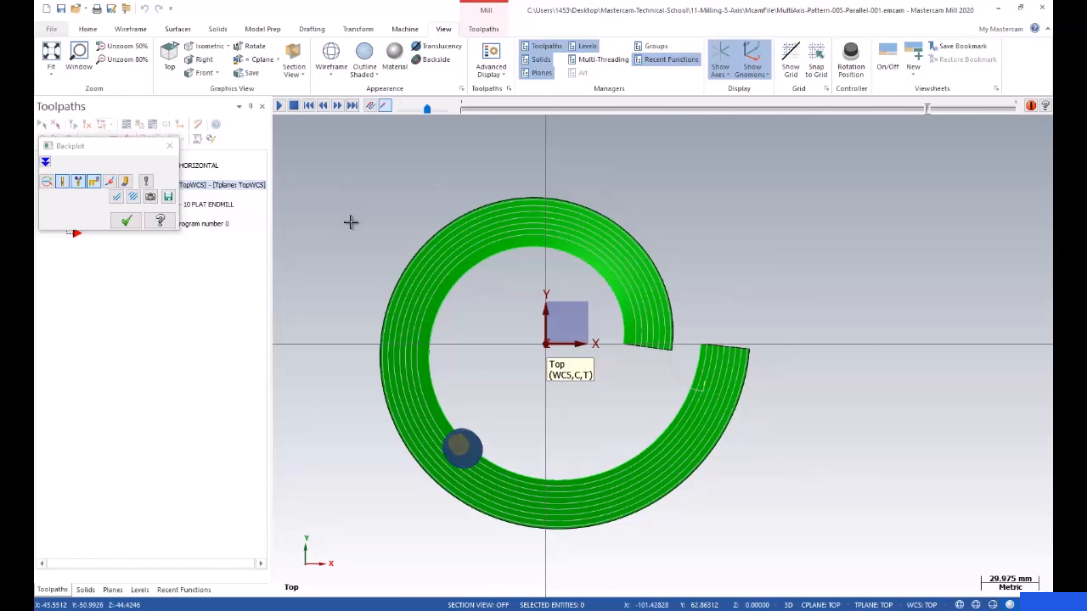
left_click(124, 220)
- Turn off the 5-Axis Multi Surface toolpath's display and show the ring surface as wireframe
left_click(57, 140)
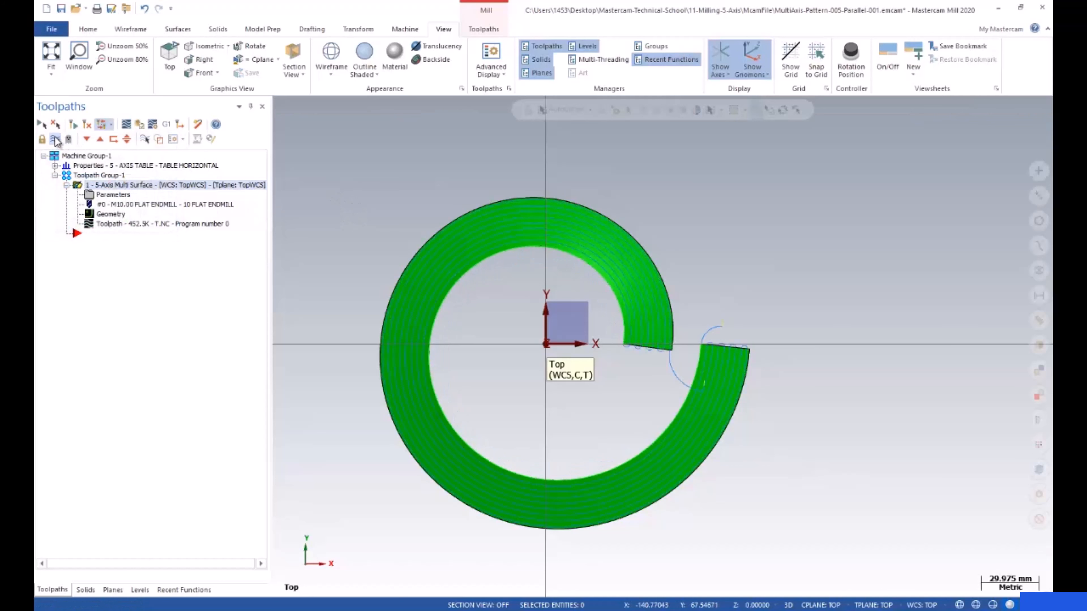
left_click(52, 141)
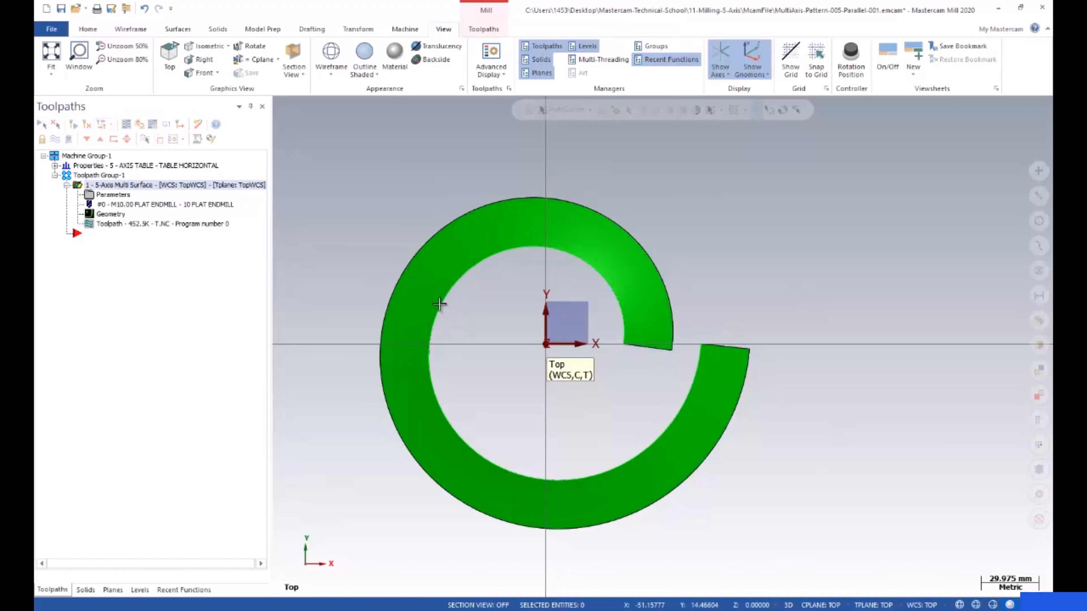
scroll(444, 307, "down", 4)
middle_click_drag(465, 313, 436, 274)
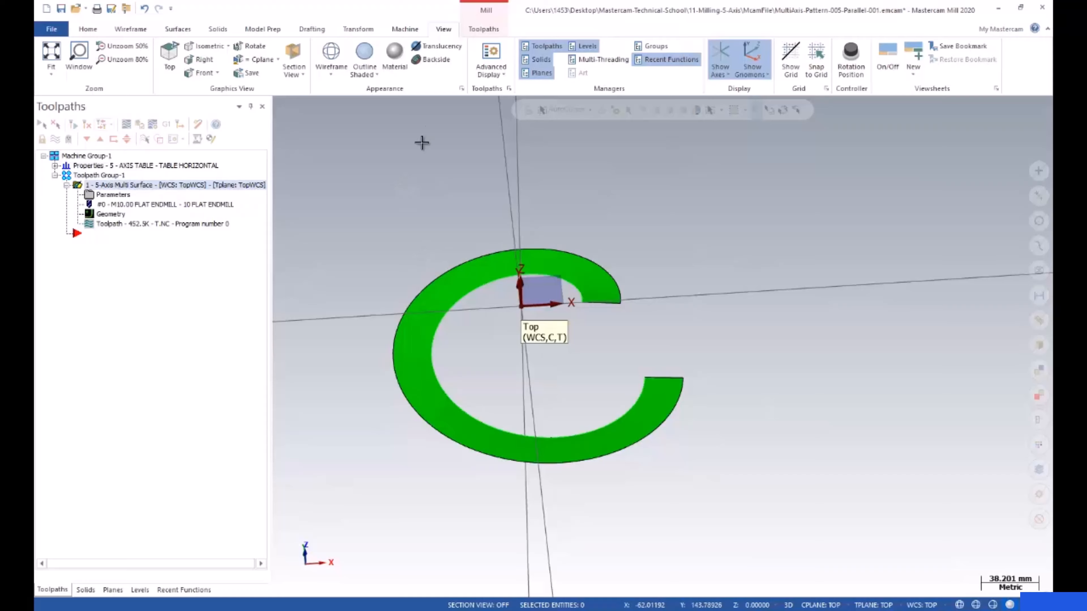
left_click(332, 60)
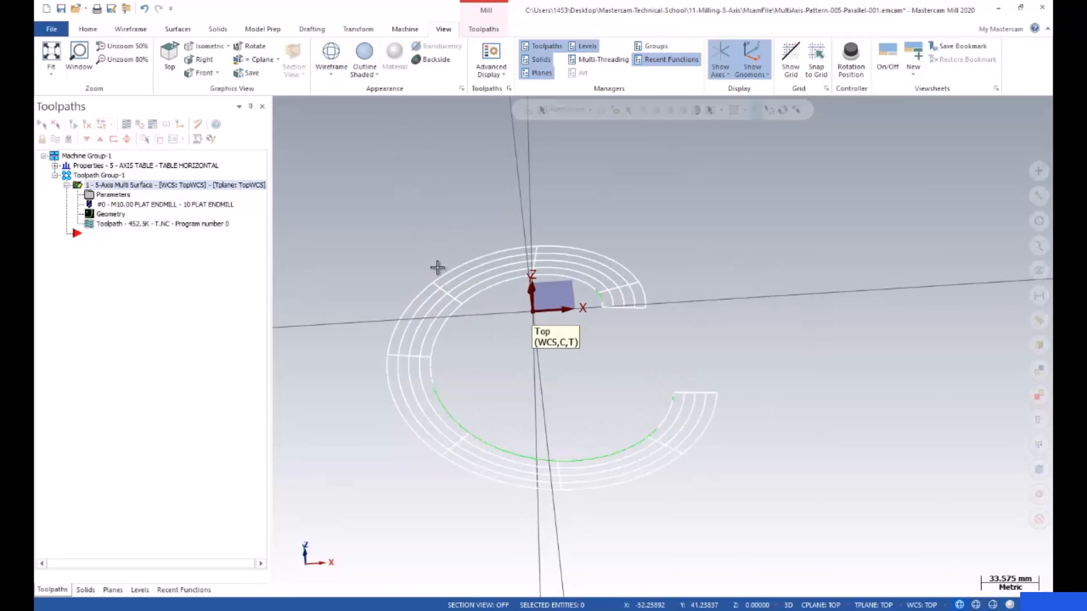
- Change the wireframe colour of the ring surface's inner edge curve to red
scroll(428, 269, "up", 2)
mouse_move(439, 289)
middle_mouse_down()
mouse_move(434, 333)
mouse_move(442, 273)
middle_mouse_up()
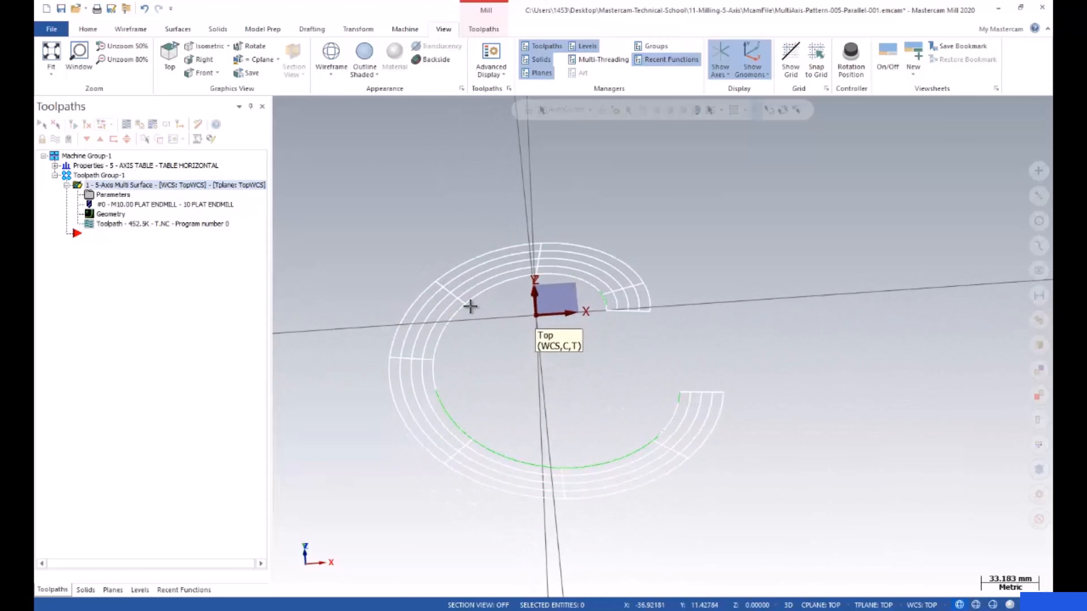
left_click(444, 400)
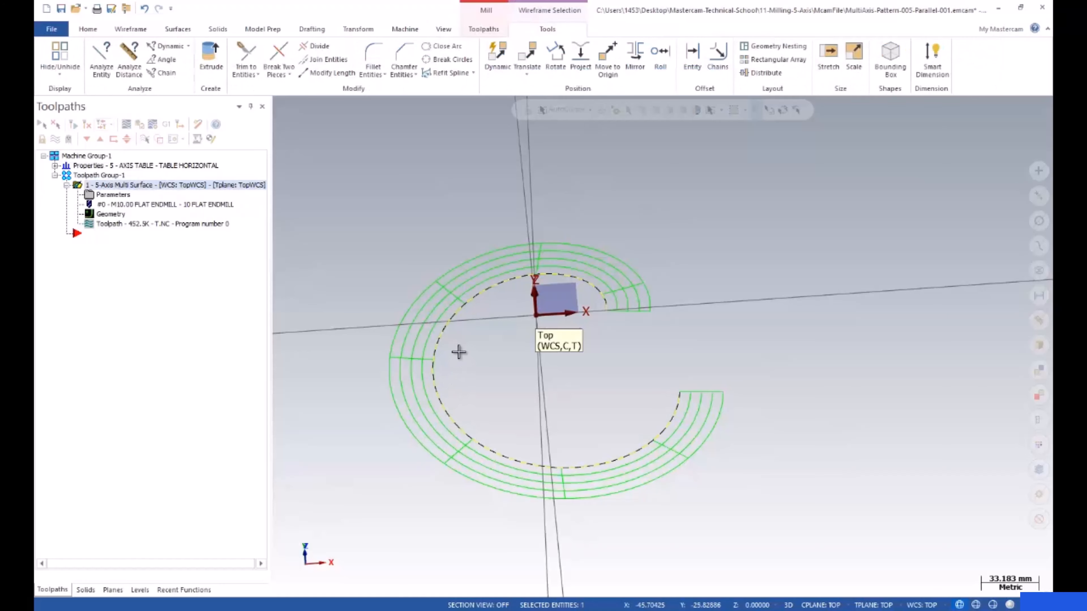
right_click(426, 222)
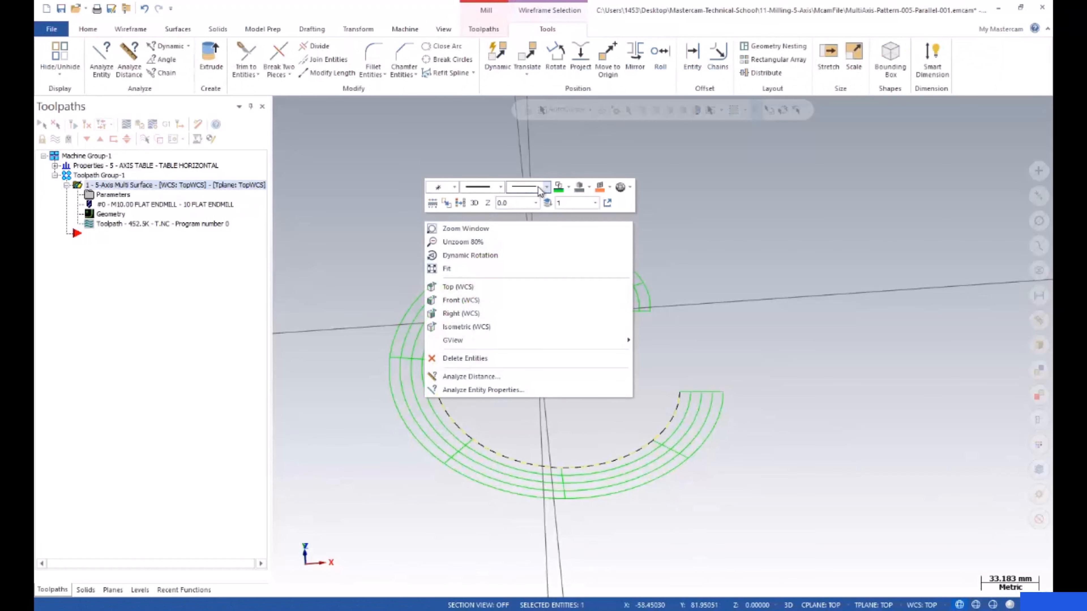
left_click(568, 188)
left_click(572, 214)
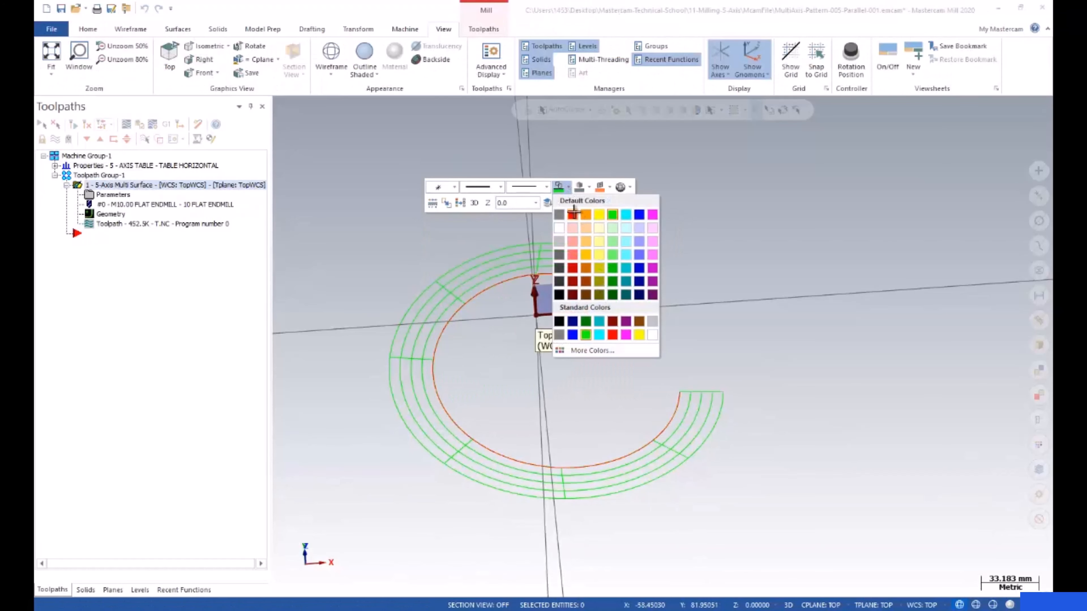
- Create a curve along the ring surface's outer edge with Curve On One Edge
scroll(479, 244, "down", 3)
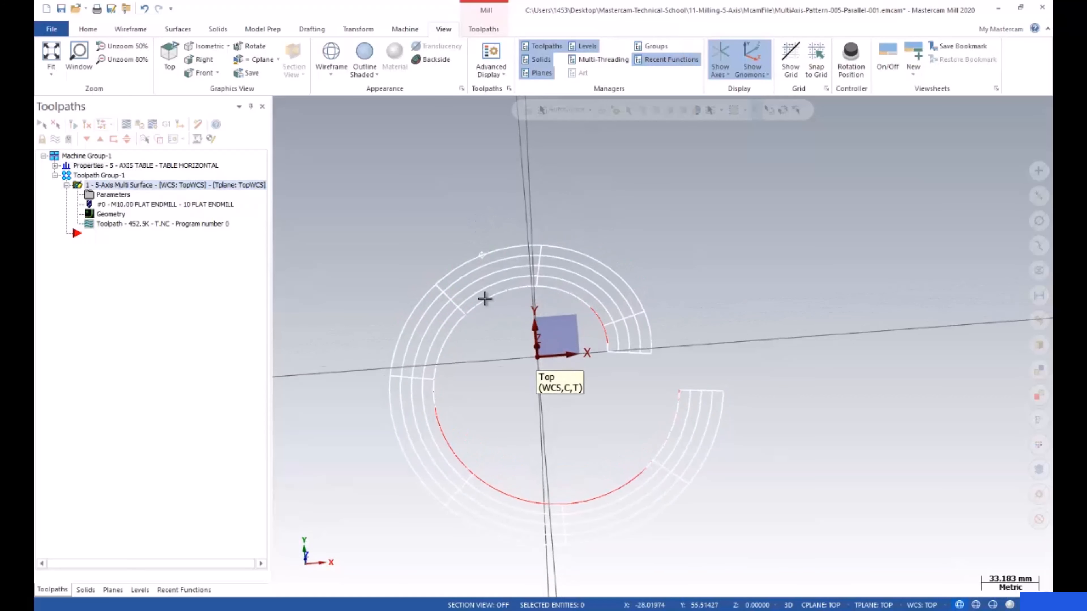
scroll(409, 307, "up", 3)
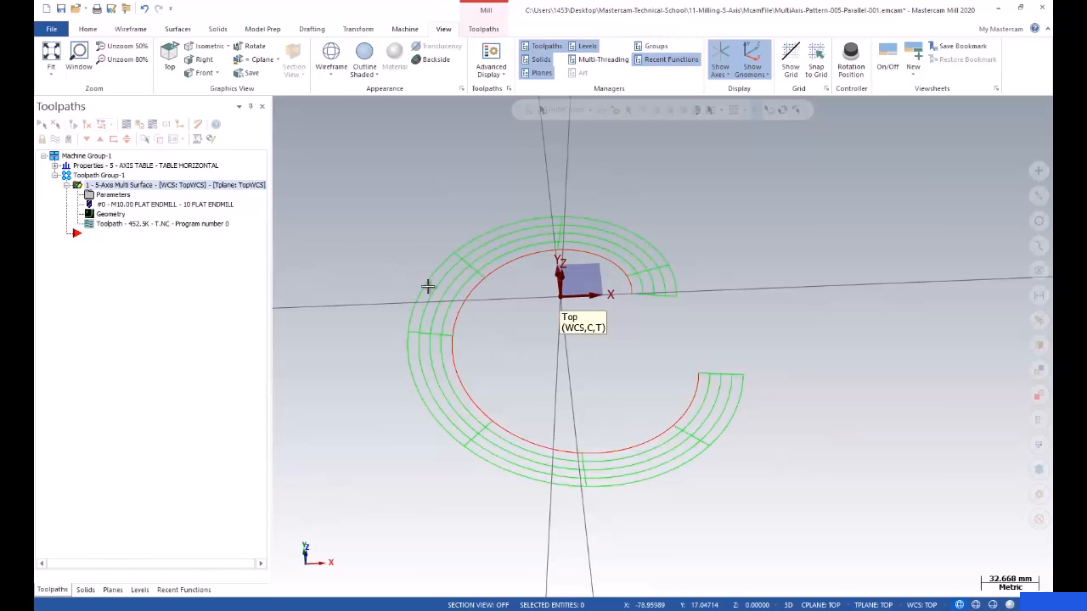
left_click(129, 29)
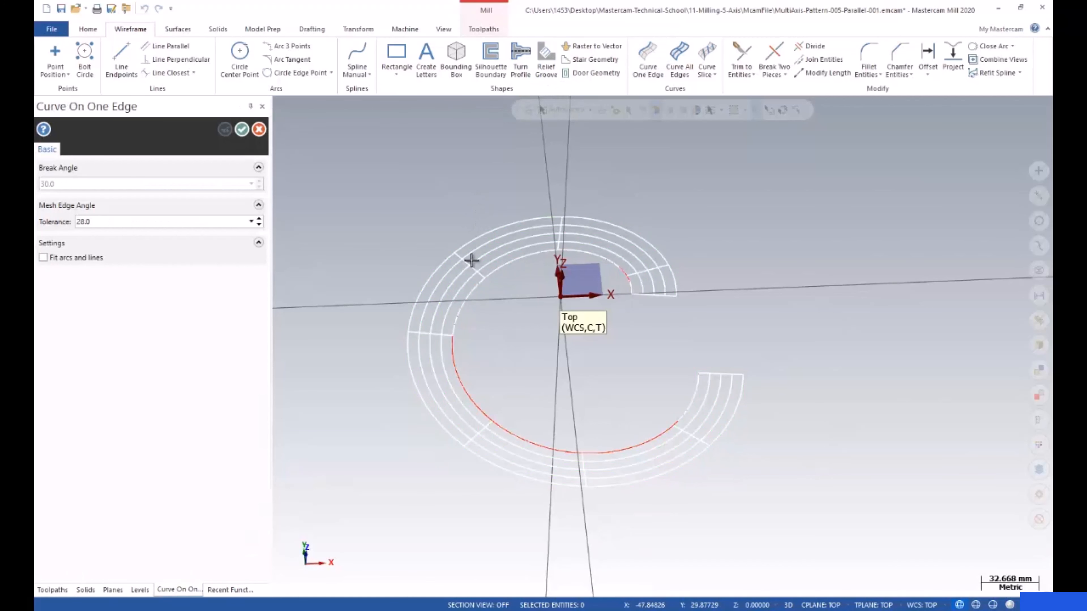
left_click(427, 241)
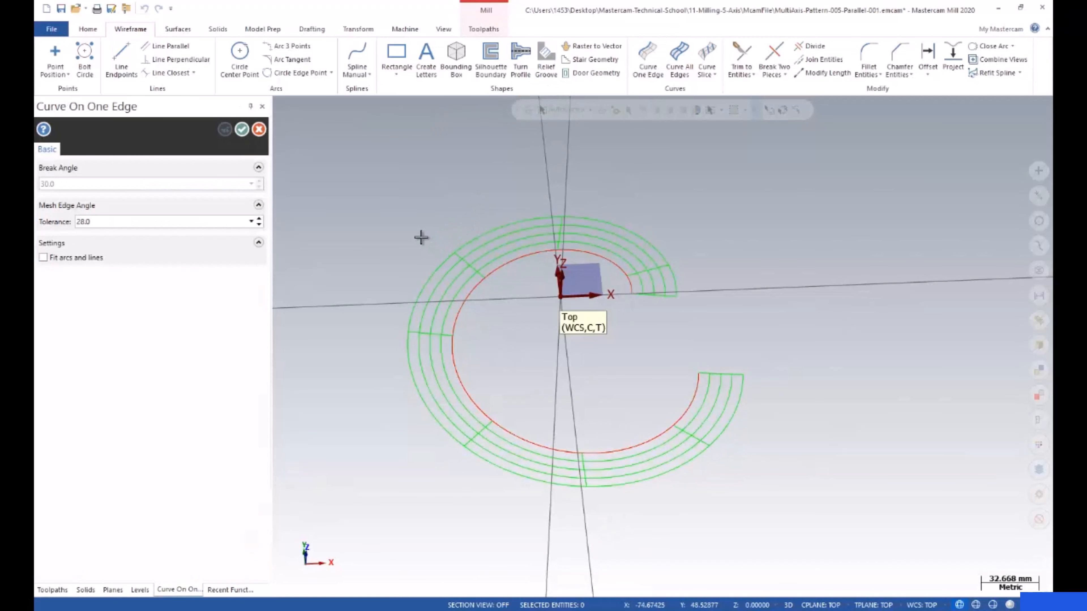
left_click(242, 129)
- Recolour the outer edge curve red and set red as the current wireframe colour
left_click(433, 257)
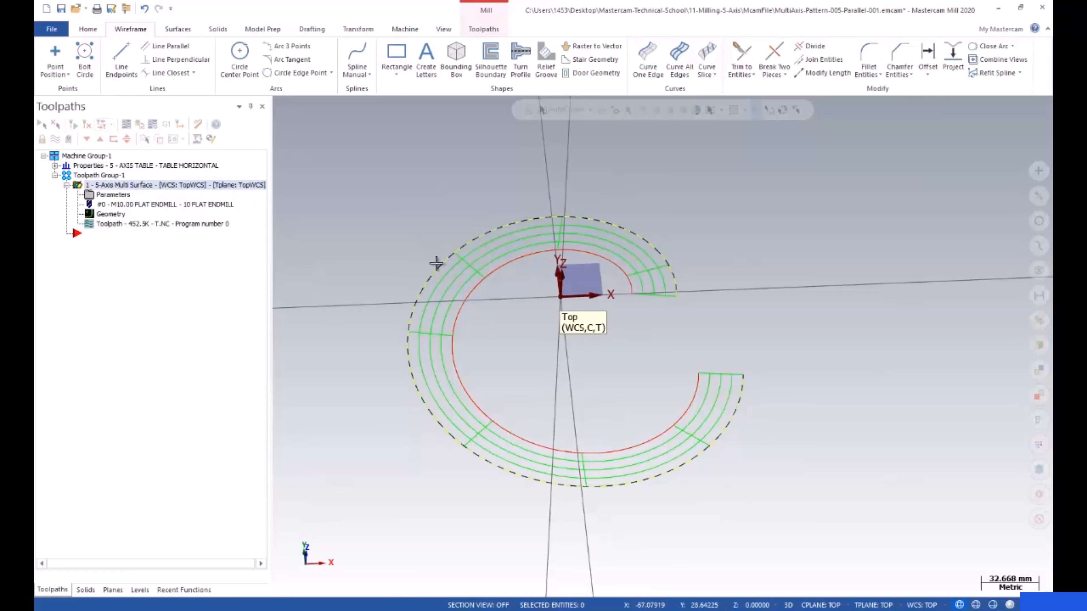
right_click(409, 200)
left_click(553, 166)
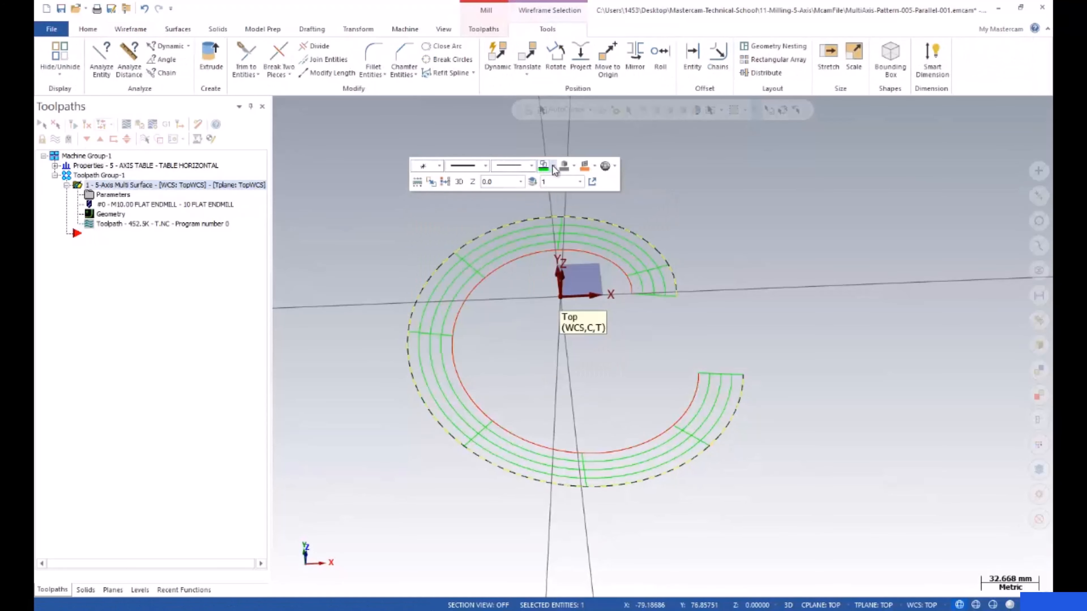
left_click(556, 191)
right_click(430, 186)
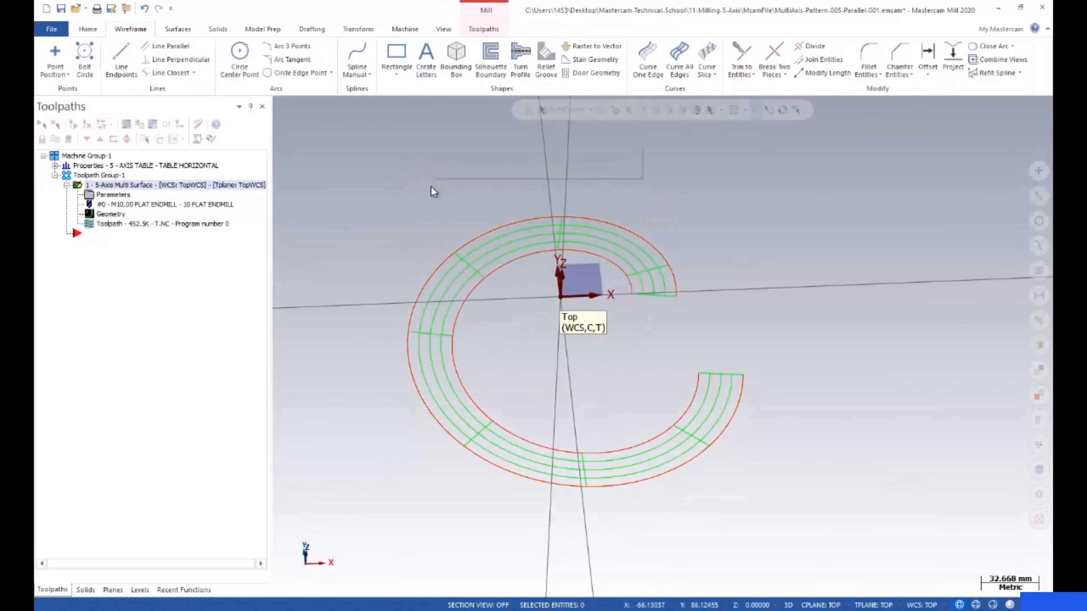
left_click(575, 154)
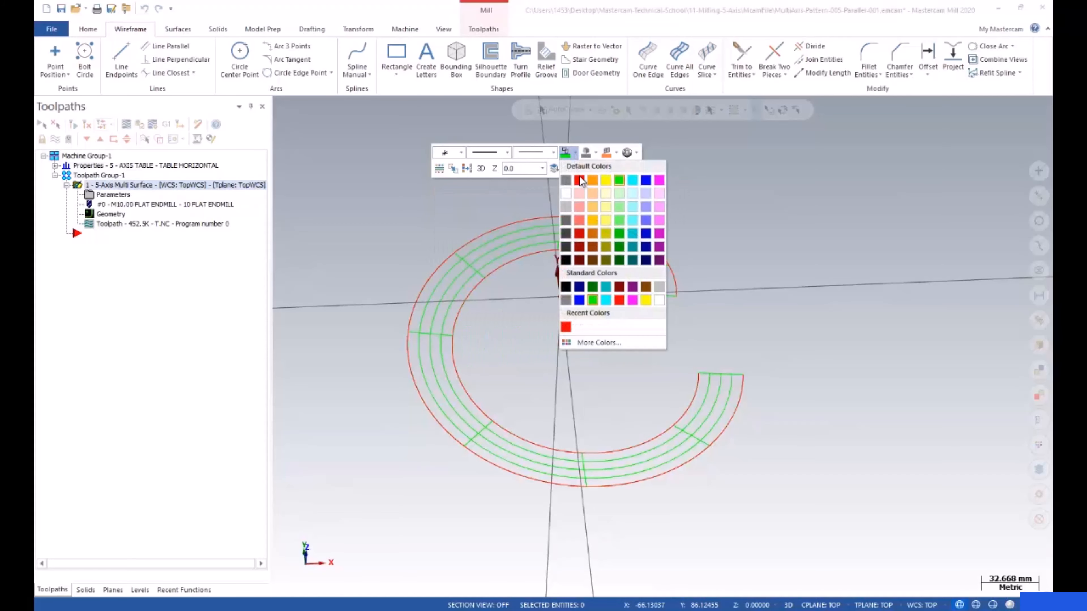
left_click(578, 178)
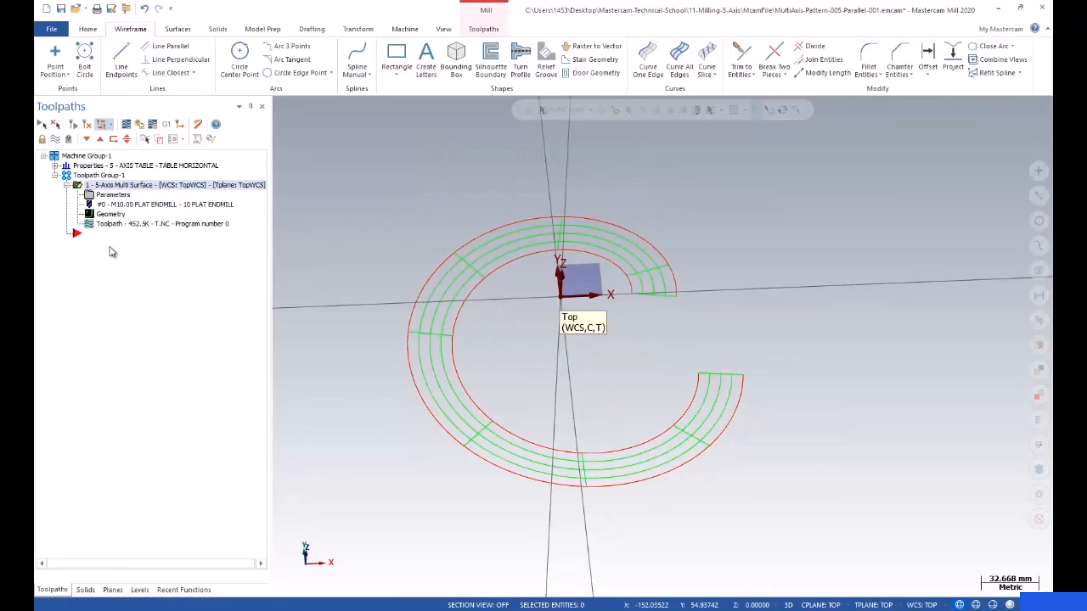
- Start a Surface Finish Blend toolpath with the ring surface as its drive surface
right_click(98, 243)
mouse_move(219, 248)
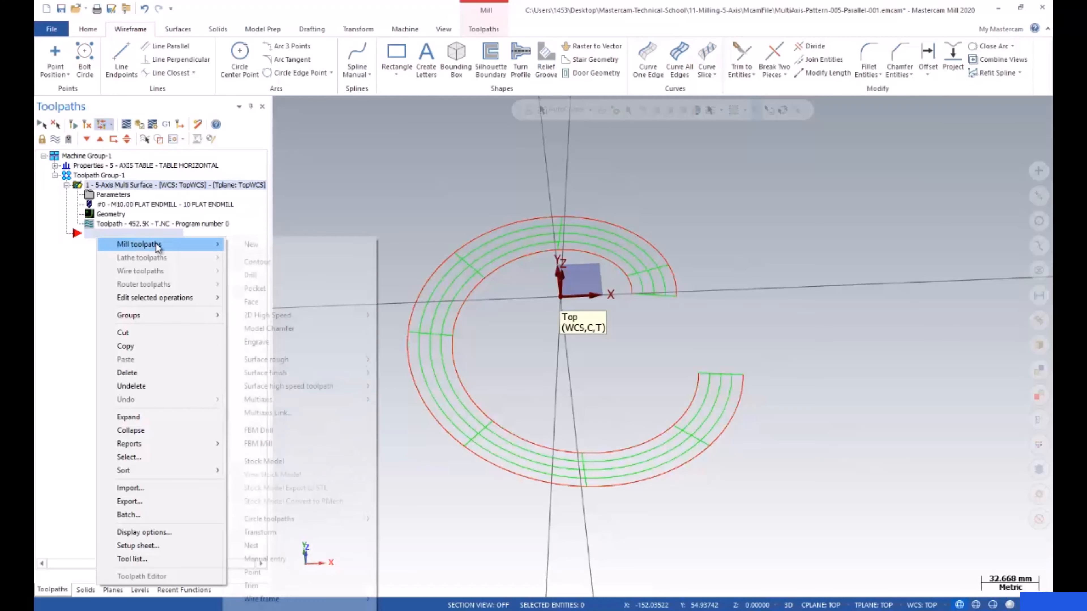
mouse_move(337, 376)
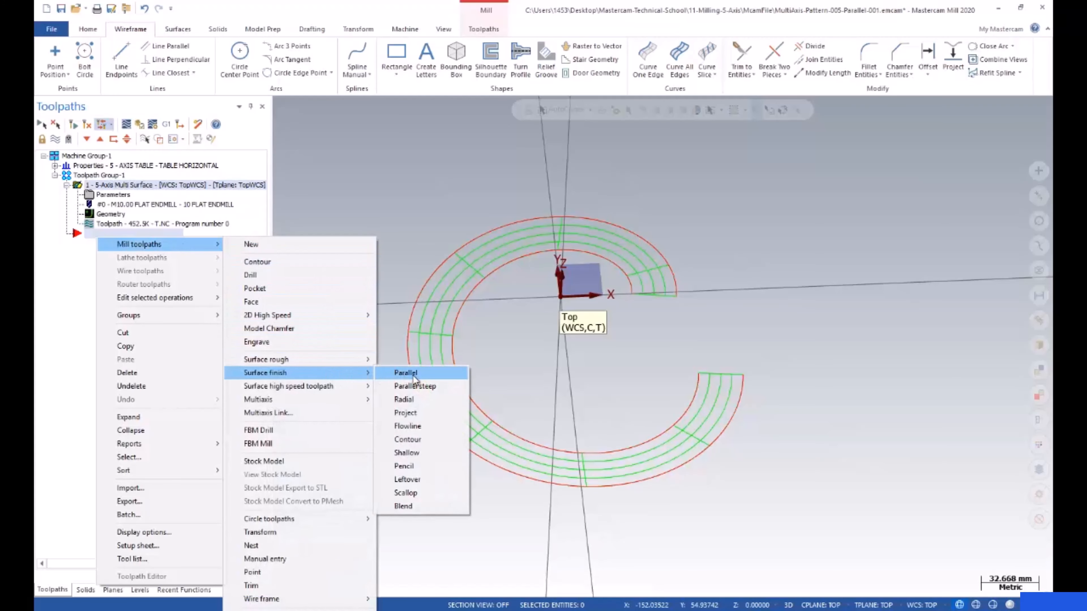
left_click(406, 507)
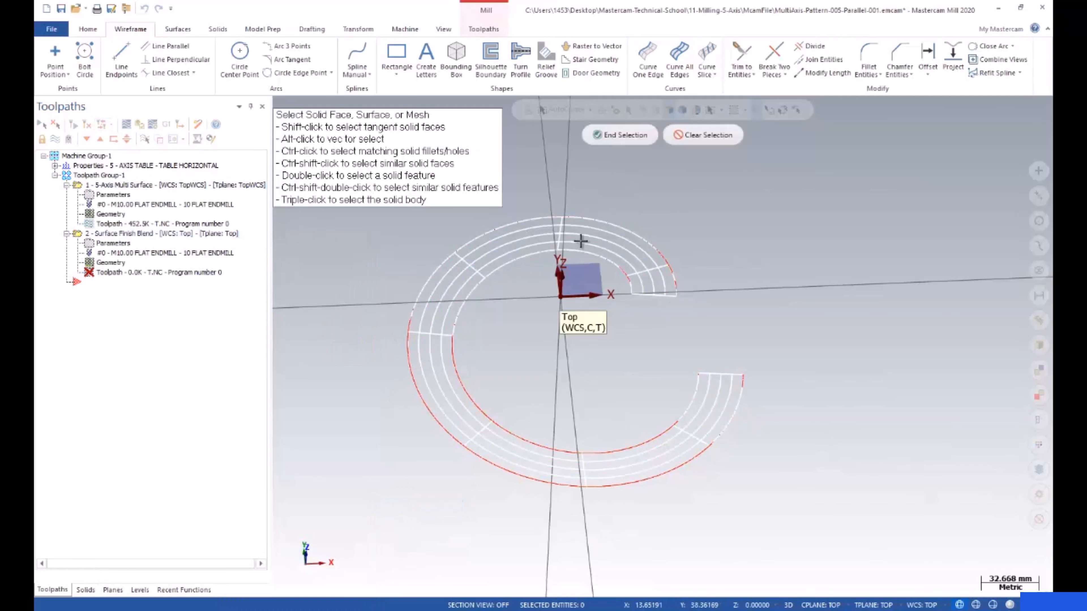
left_click(622, 134)
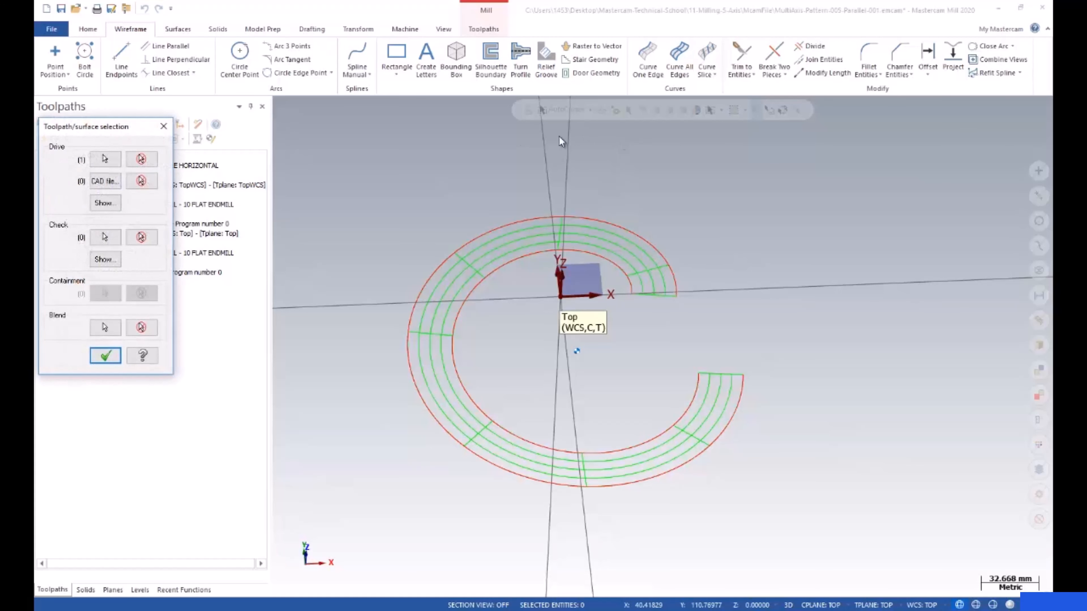
- Chain the ring's inner and outer edge curves as the blend curves and accept the geometry selection
left_click(104, 327)
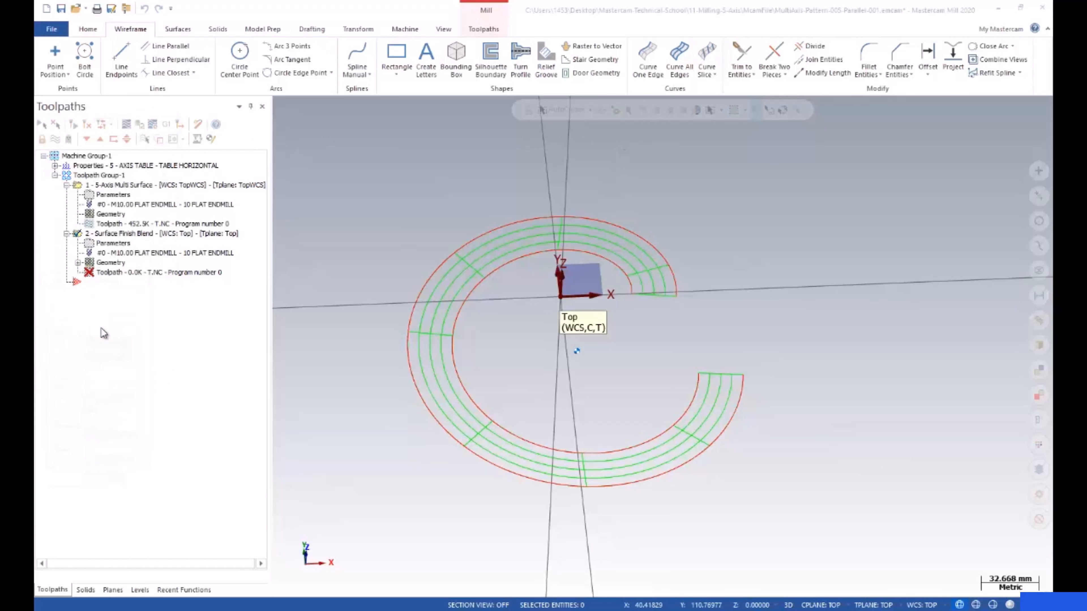
left_click(630, 287)
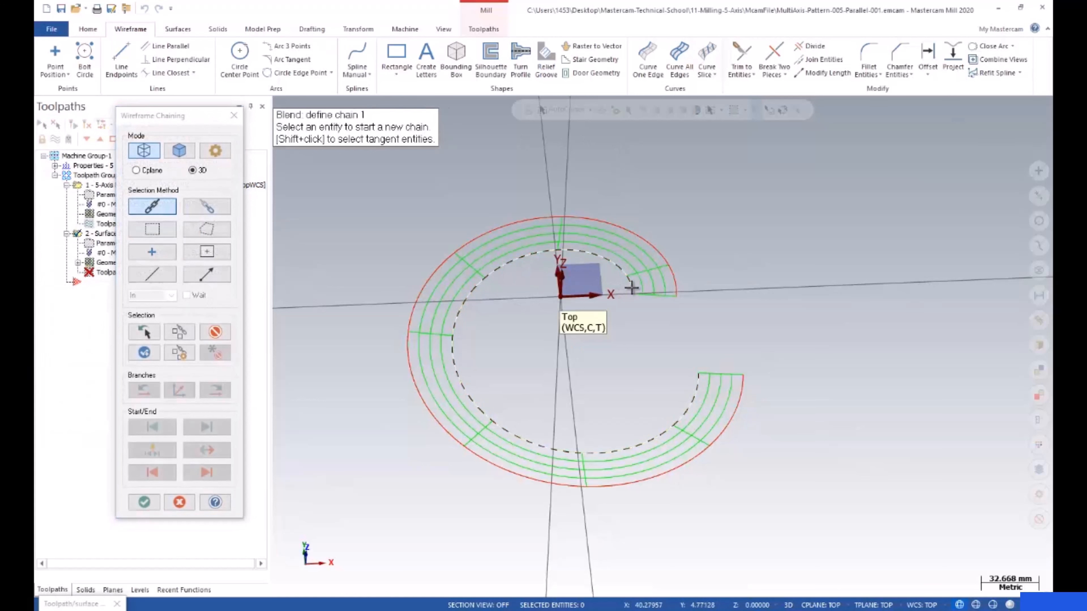
left_click(676, 281)
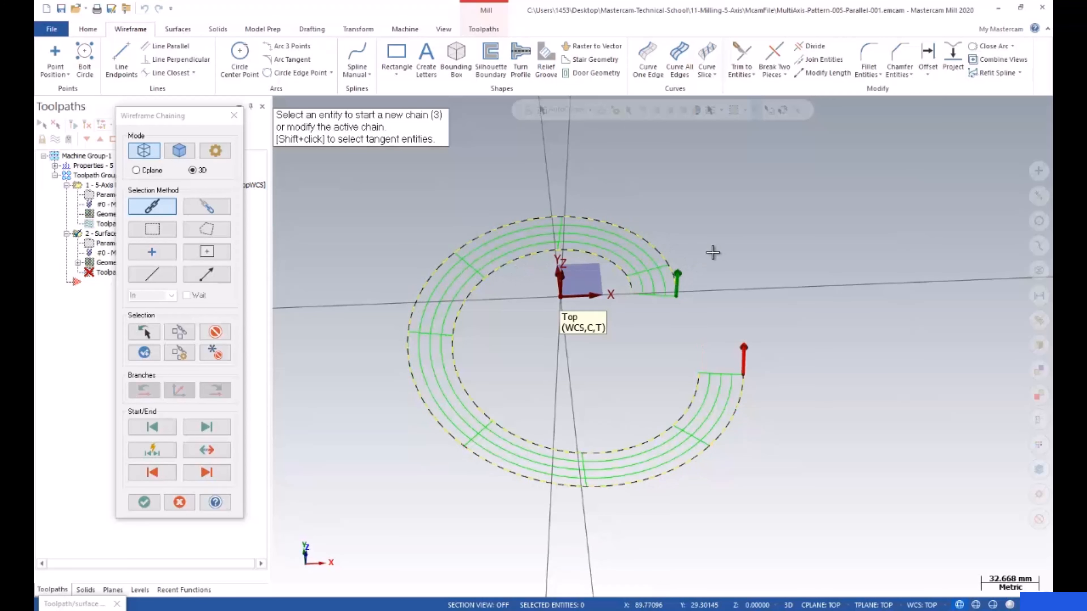
left_click(144, 502)
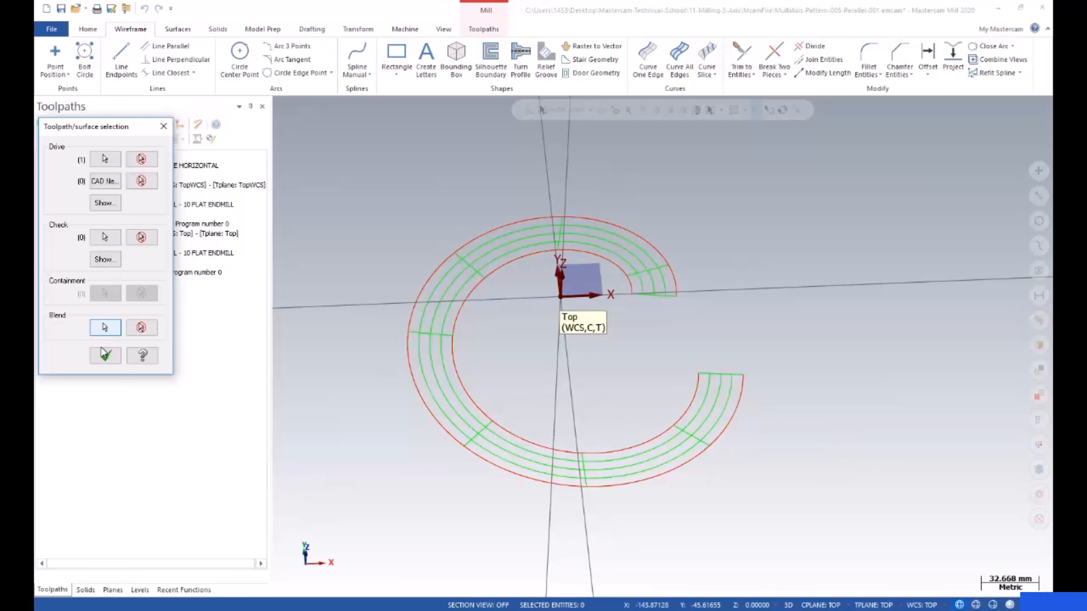
left_click(106, 355)
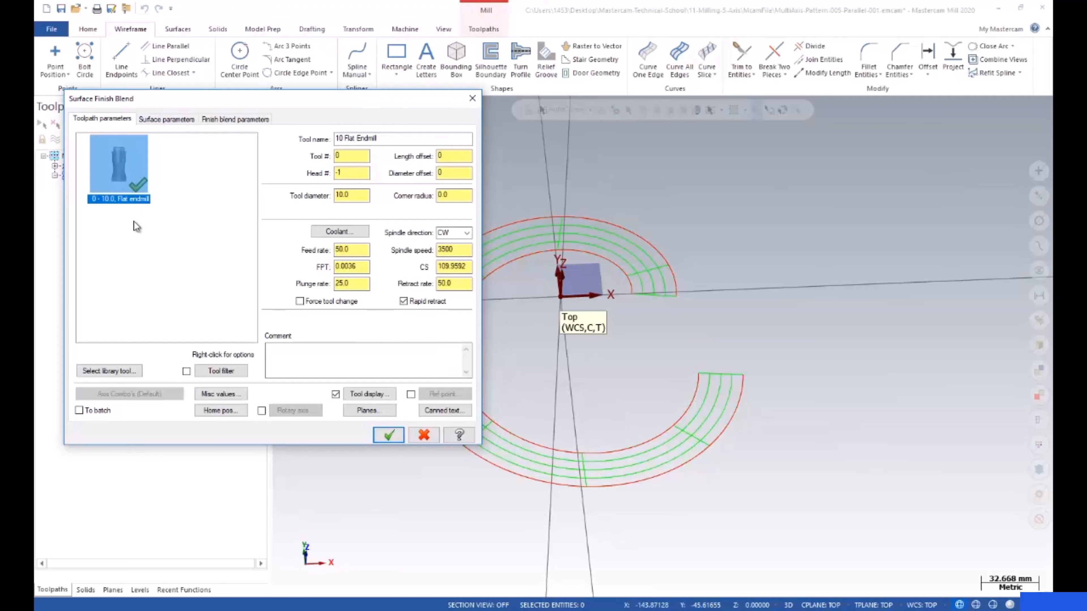
- Define a new ball endmill with 10 mm cutting diameter and set FPT 0.2, CS 200 and plunge rate 1000
right_click(135, 241)
left_click(190, 252)
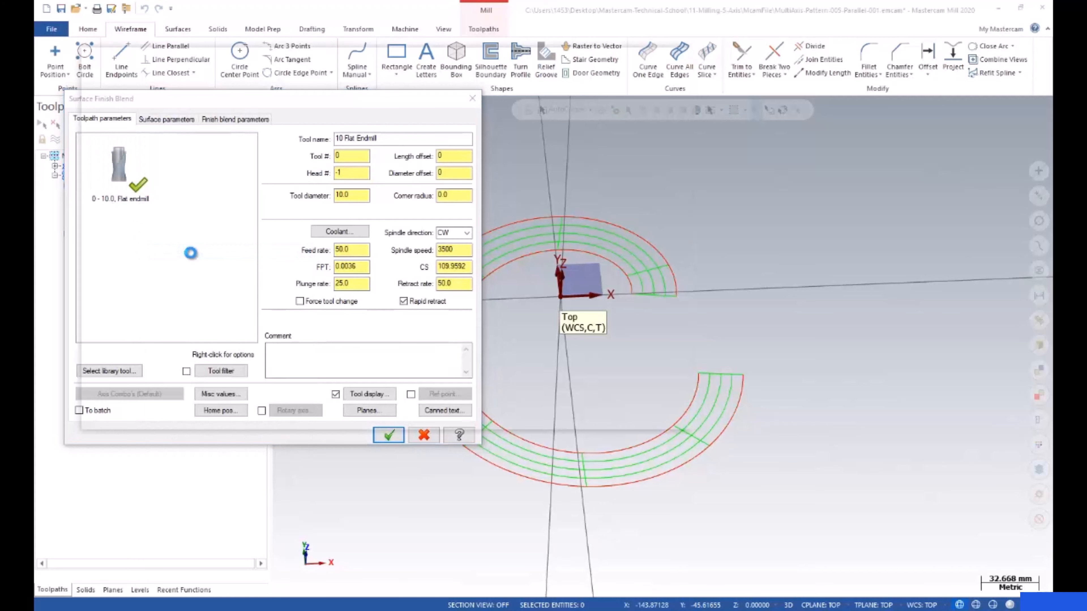
left_click(584, 213)
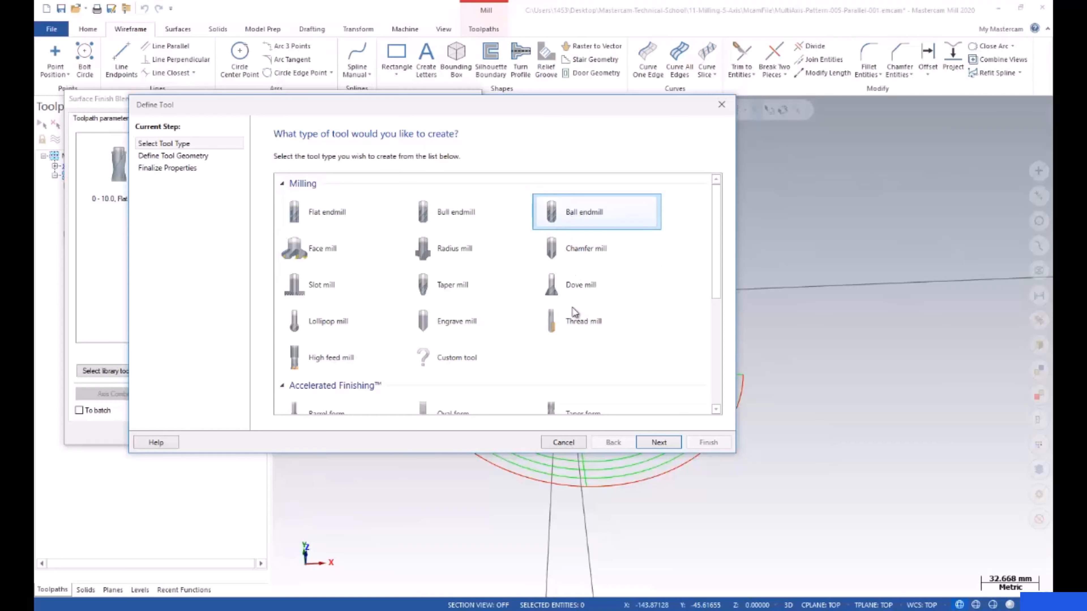
left_click(658, 442)
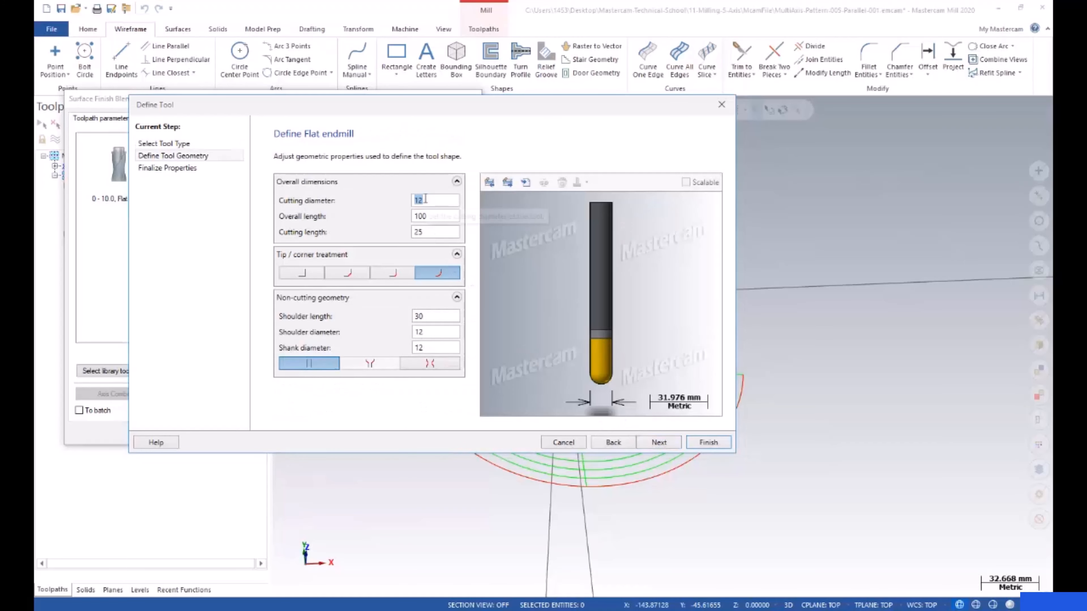
type("10")
key("Tab")
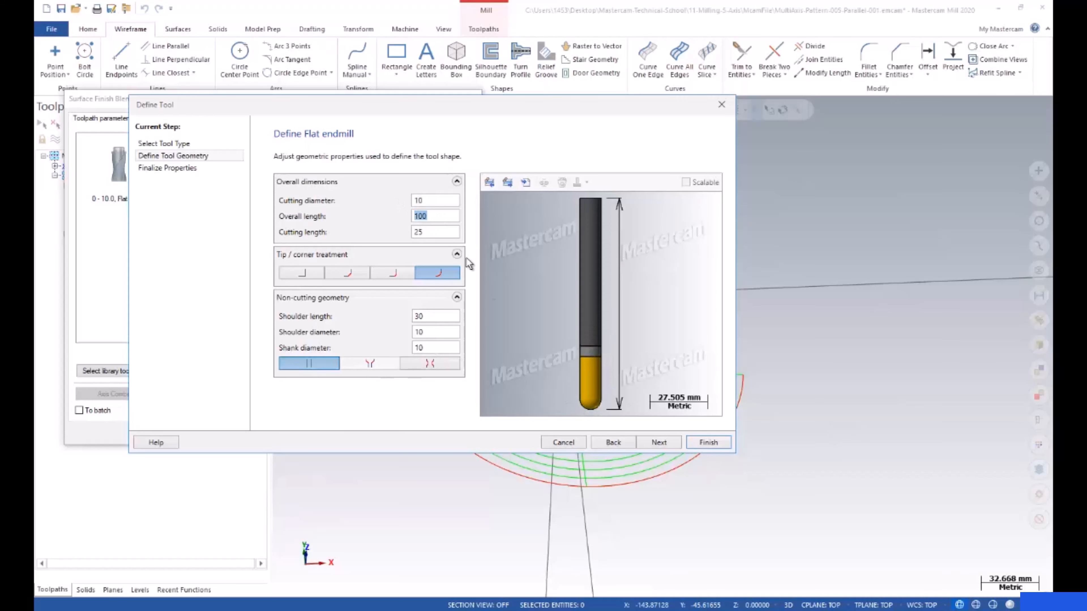
left_click(659, 443)
left_click(702, 441)
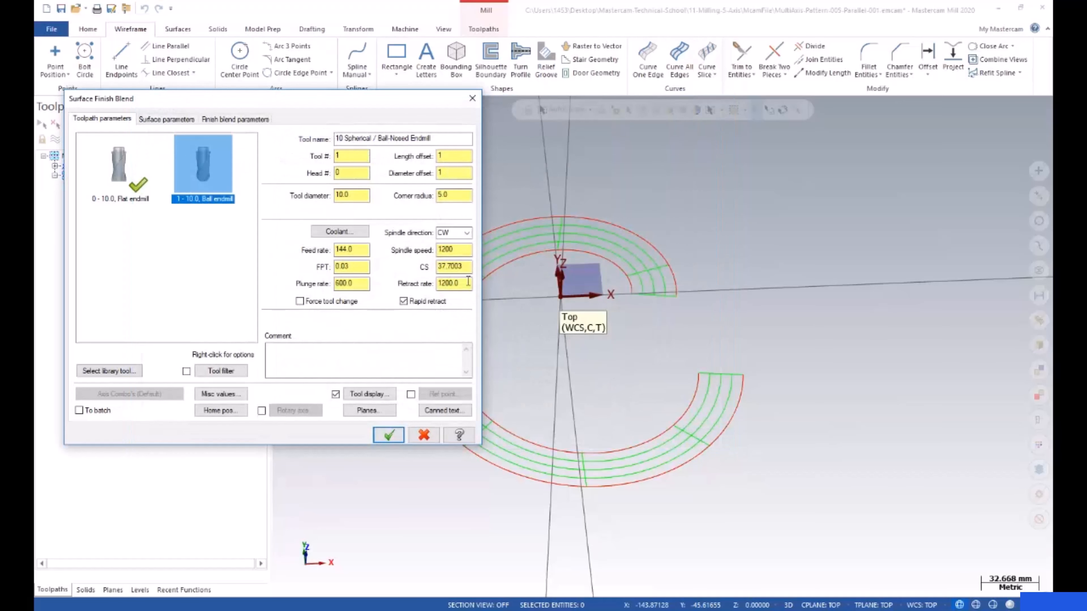
left_click_drag(343, 267, 371, 272)
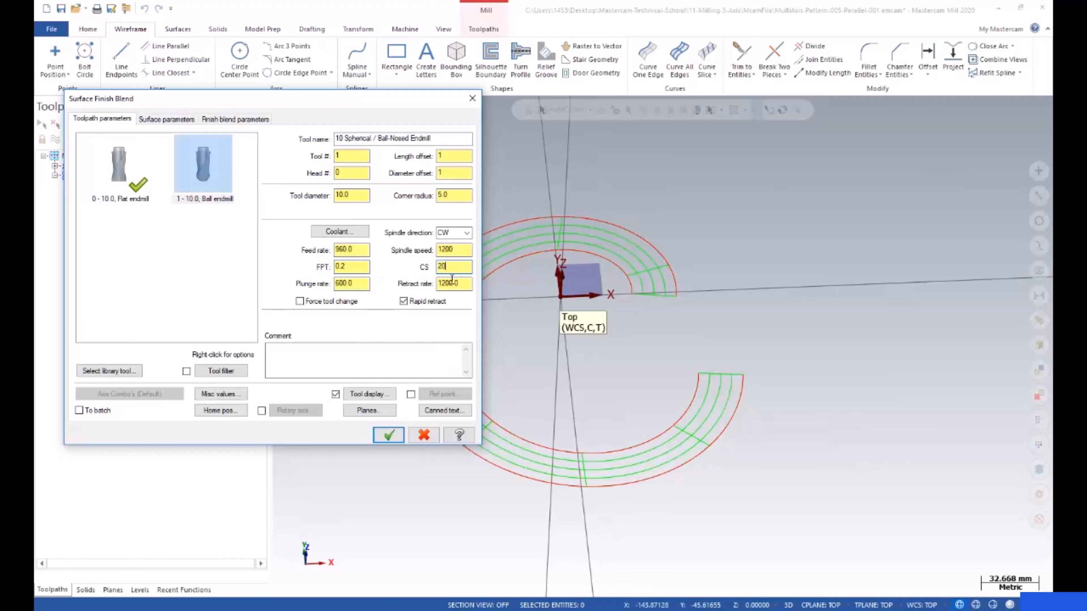
left_click_drag(368, 283, 321, 285)
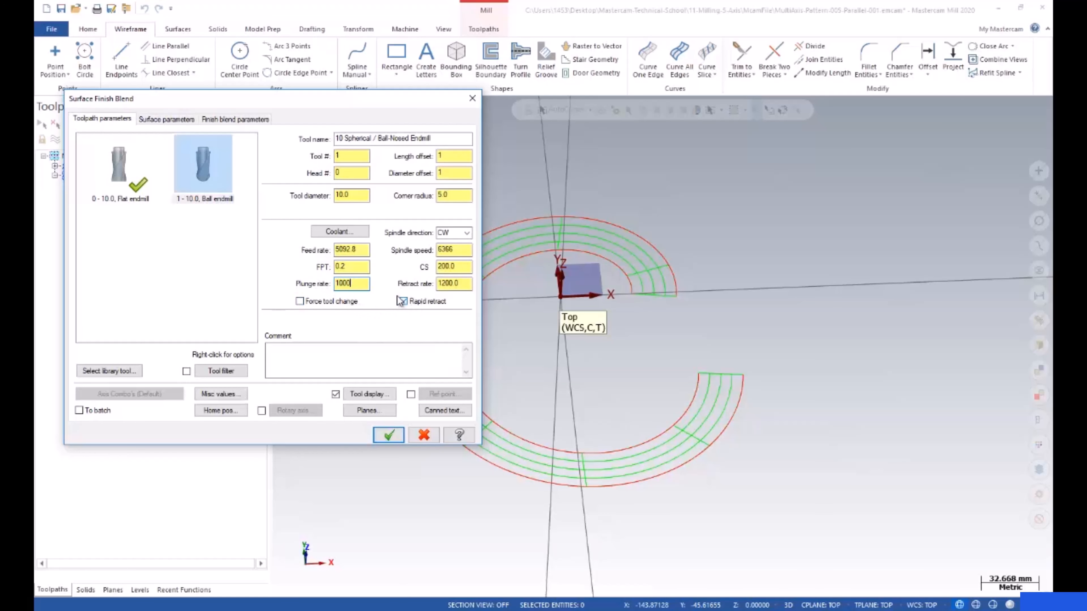
- Set the blend toolpath's retract height to 5, absolute, and its feed plane to 1
left_click(164, 120)
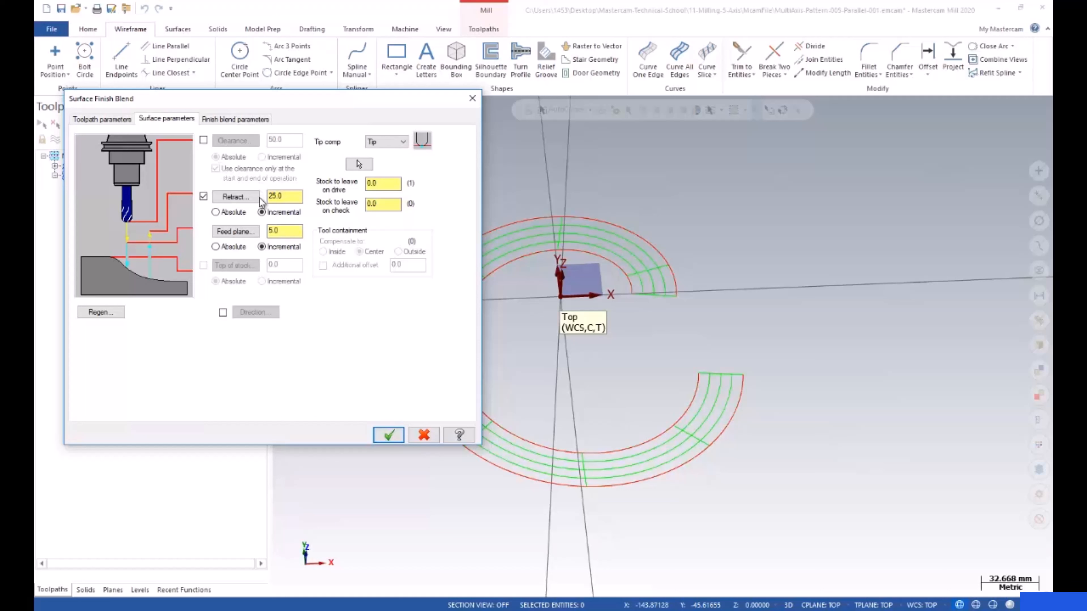
double_click(292, 197)
type("5")
left_click(216, 212)
left_click_drag(284, 231, 244, 234)
type("1")
- Set the finish blend's maximum stepover to 2 and keep the Zigzag cutting method
left_click(236, 121)
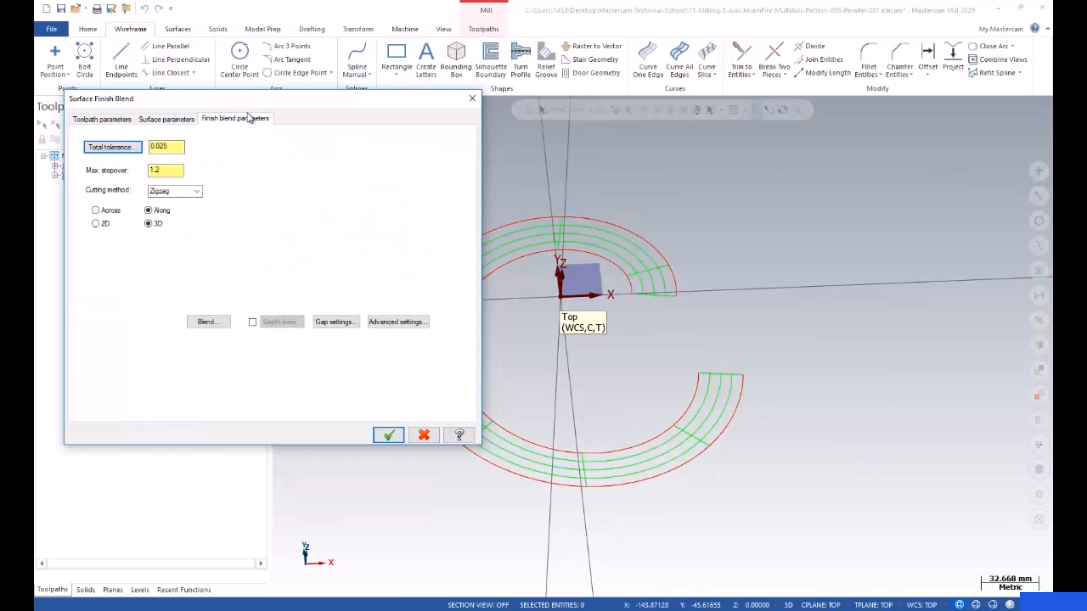
key("Tab")
type("2")
key("Tab")
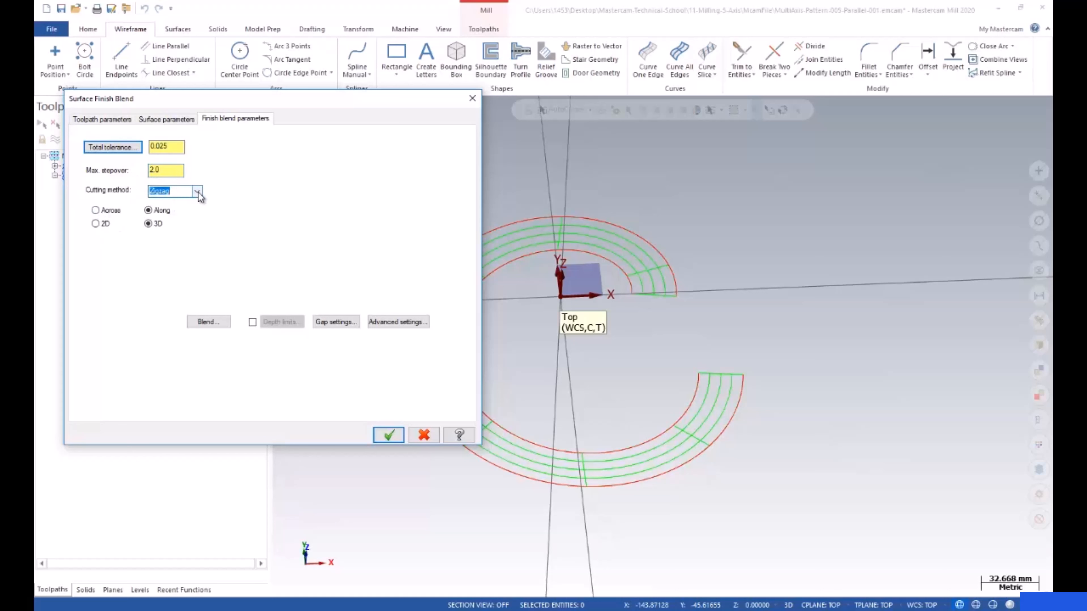
left_click(198, 192)
left_click(198, 193)
- Set the gap to optimized cut order, Smooth motion, tangential arc radius 2, arc angle 45 and line length 1, and generate the blend toolpath
left_click(335, 322)
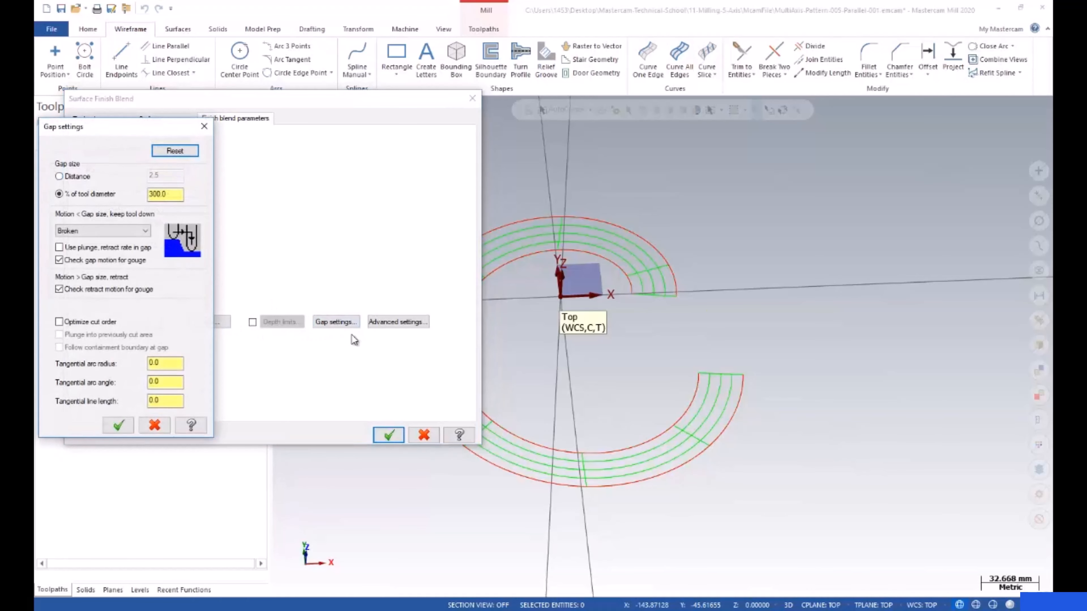
left_click(61, 322)
left_click(88, 233)
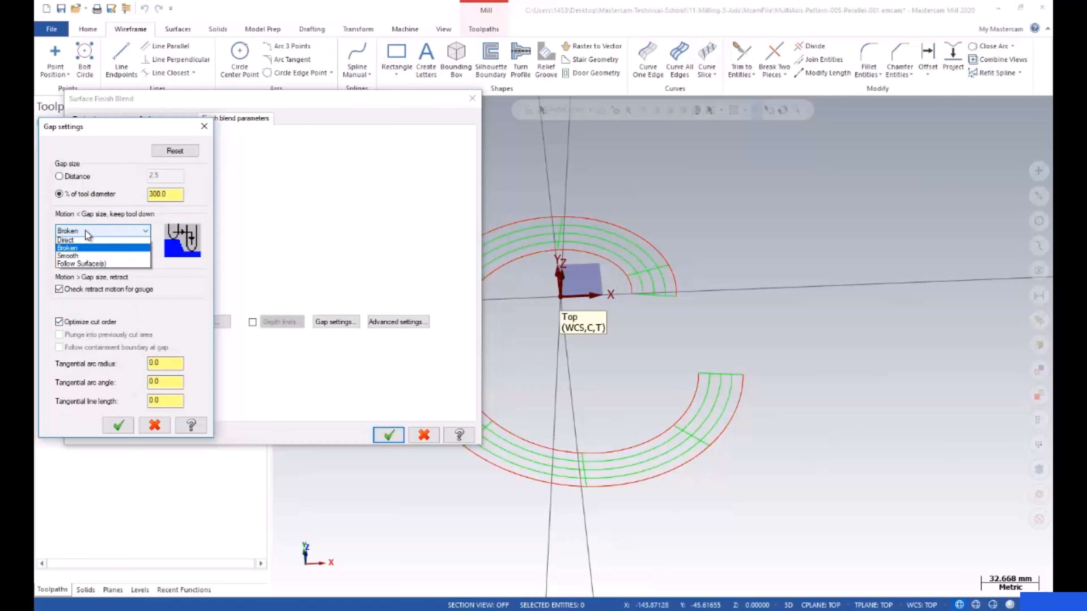
left_click(84, 257)
left_click(164, 363)
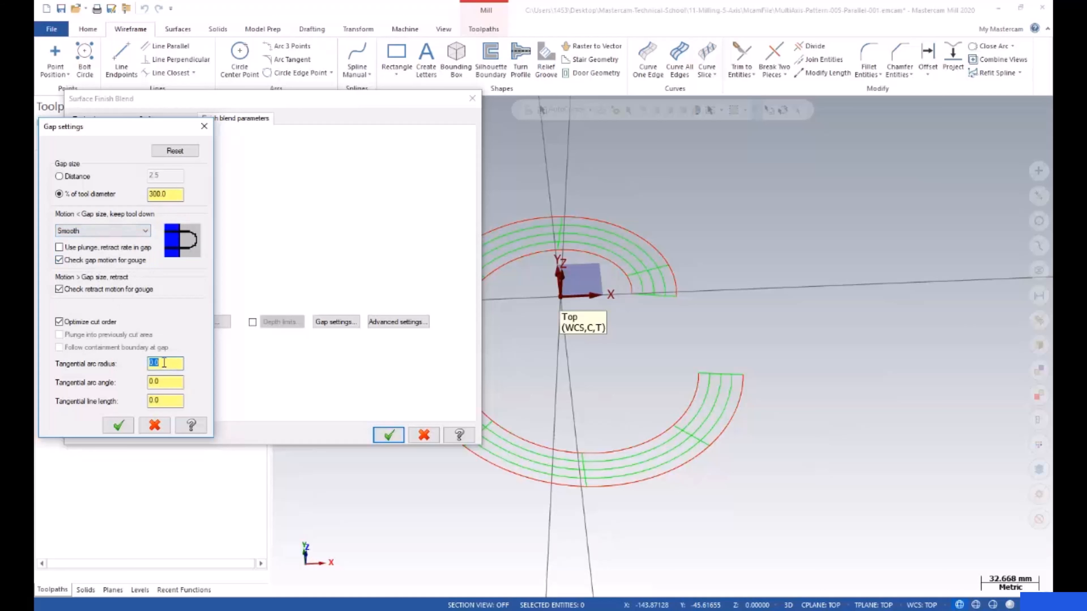
type("2")
type(".")
type("45")
type("1")
left_click(117, 426)
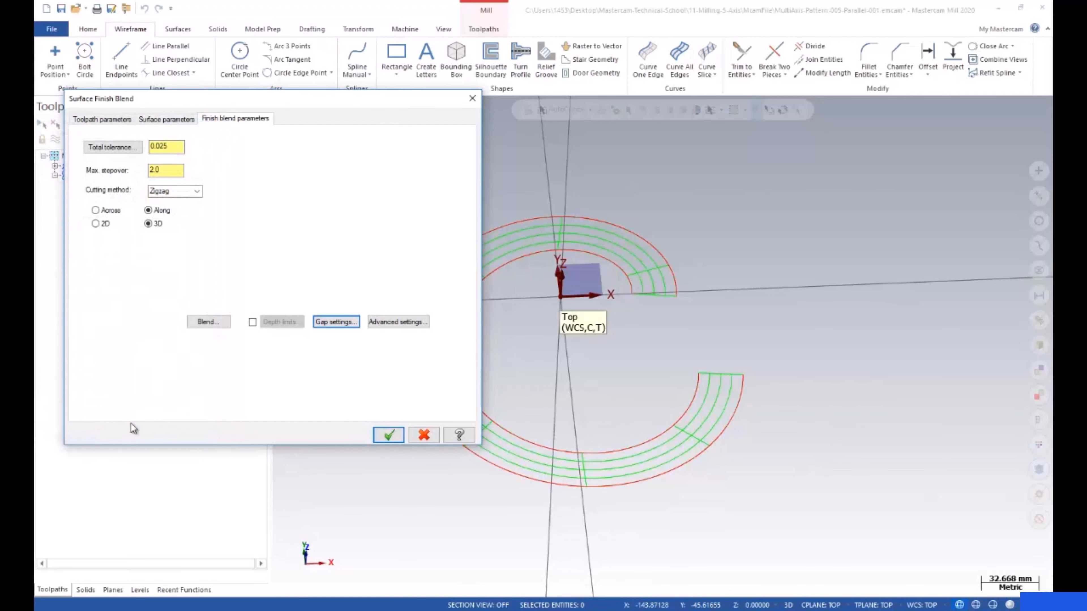
left_click(384, 434)
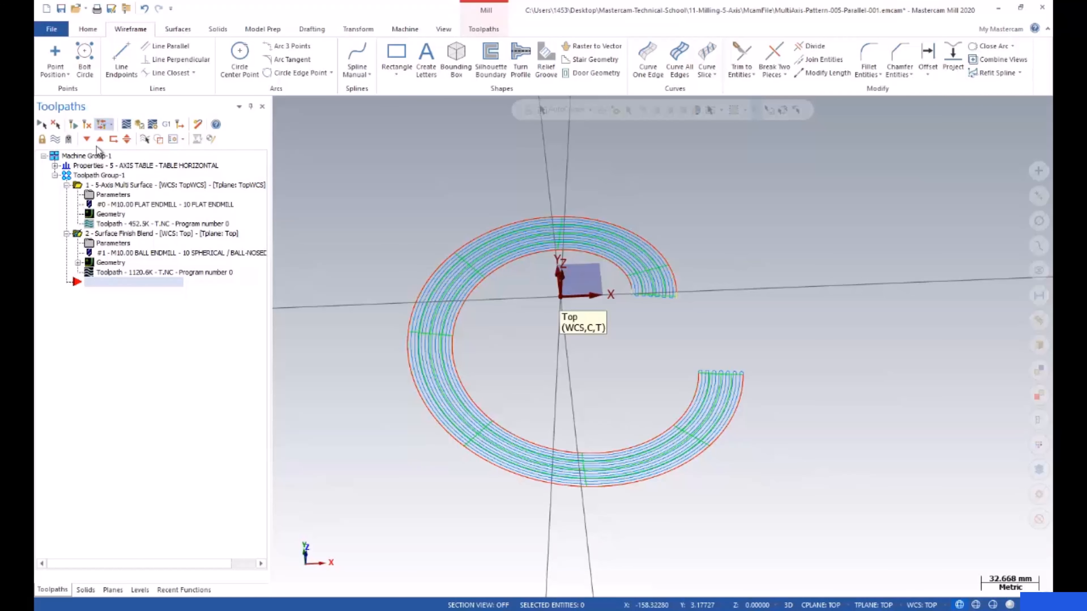
- Move the Surface Finish Blend operation ahead of the 5-Axis Multi Surface operation and return the insert point to the end of the list
left_click(100, 139)
left_click(100, 139)
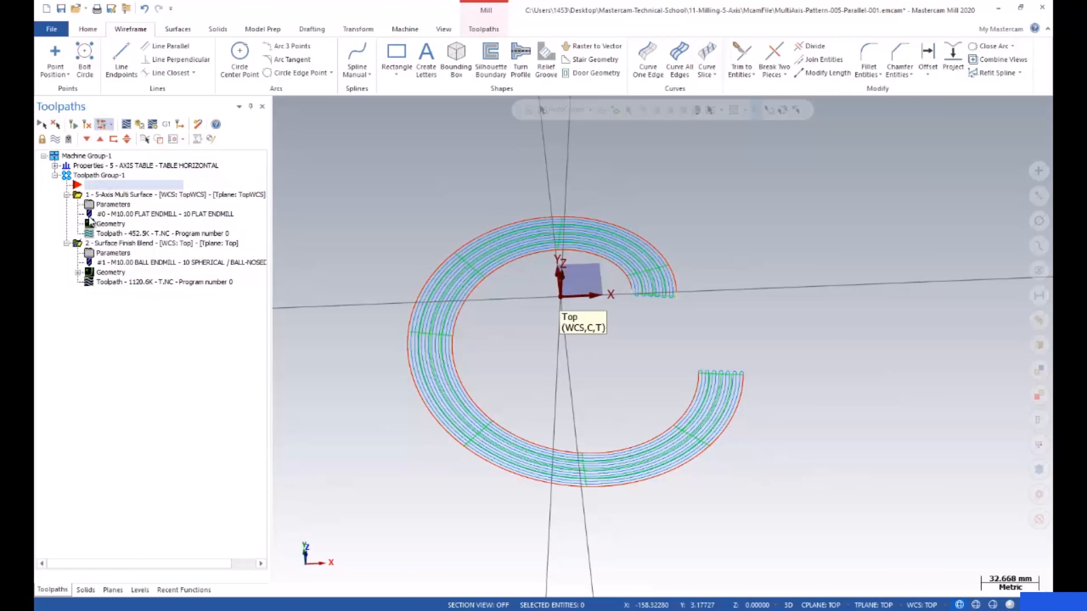
right_click(76, 244)
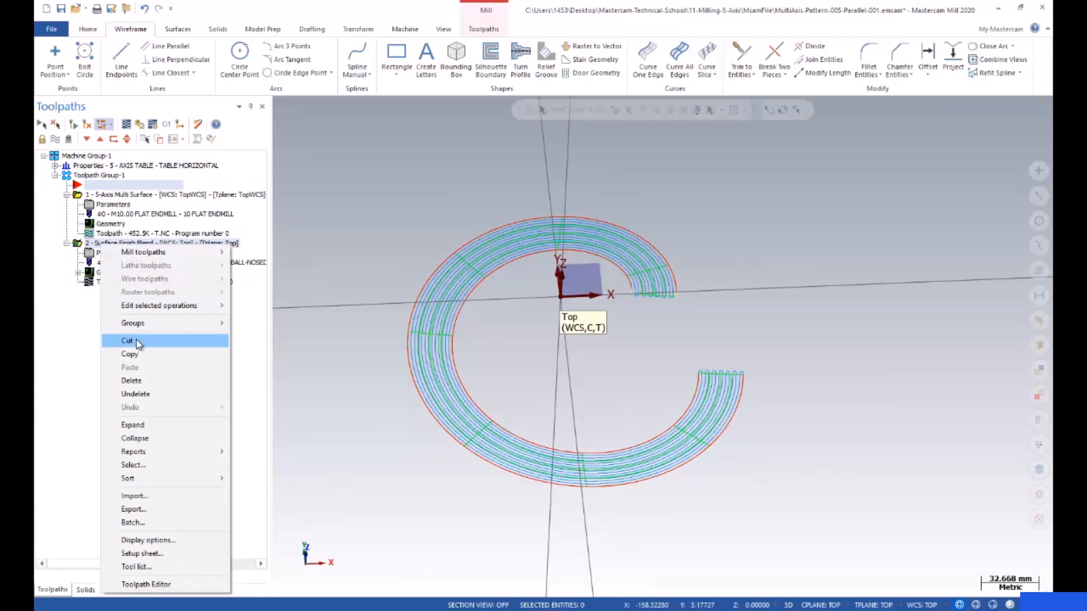
left_click(139, 341)
key("ctrl+v")
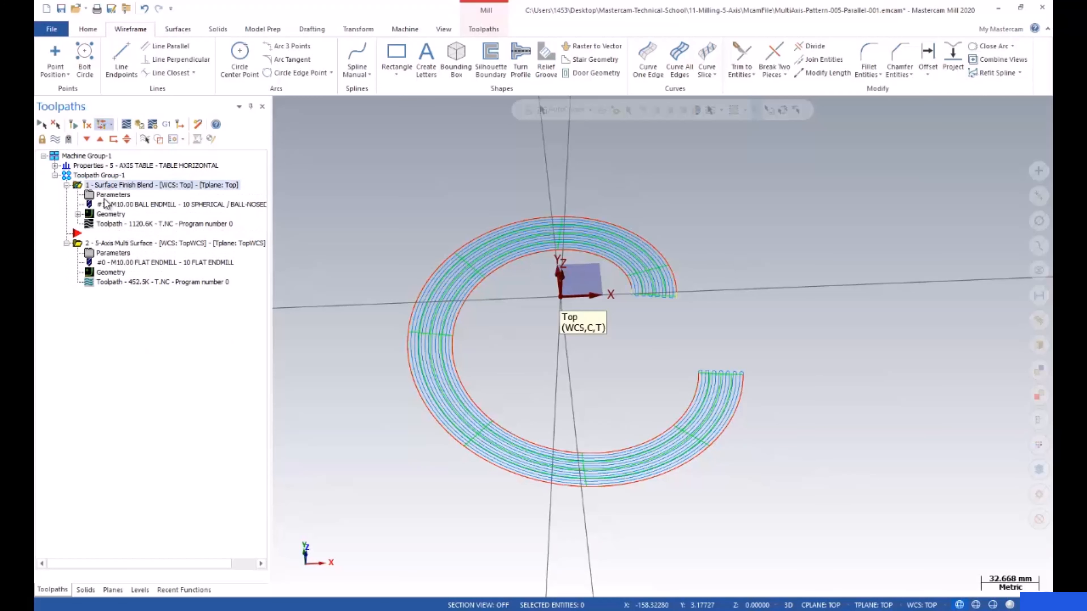
left_click(86, 138)
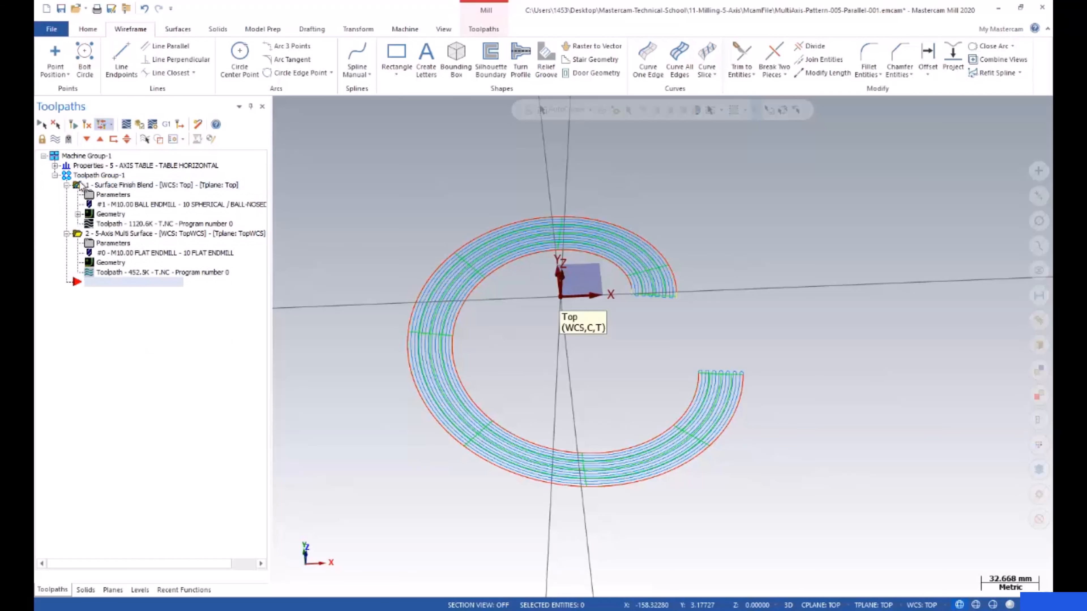
- Toggle the toolpath display and examine the blend toolpath's link, entry and exit moves at the ends of the ring surface
left_click(57, 141)
left_click(56, 142)
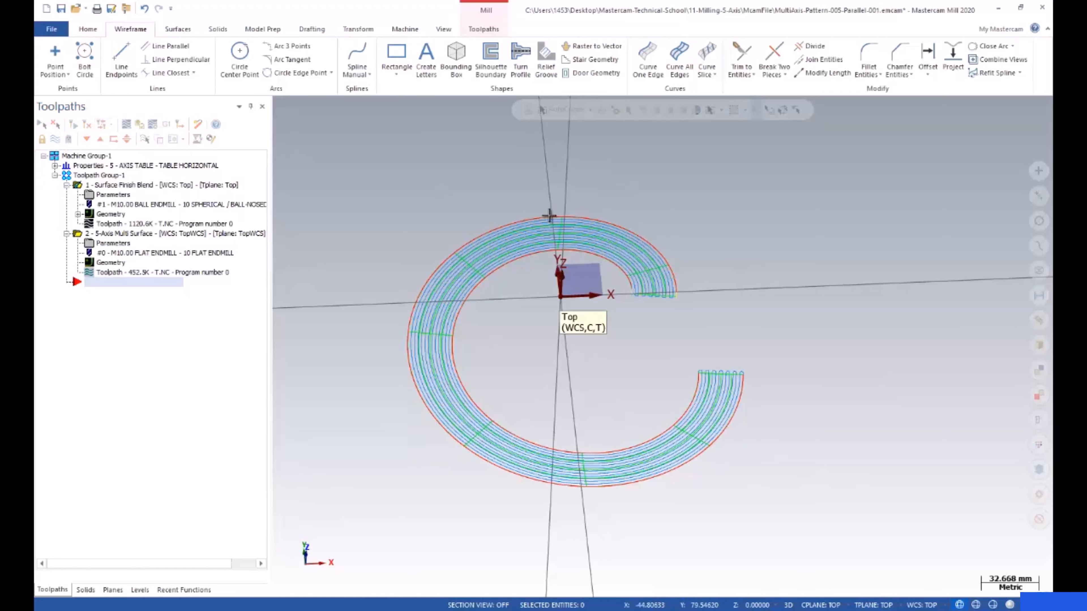
scroll(566, 219, "up", 4)
scroll(684, 342, "up", 8)
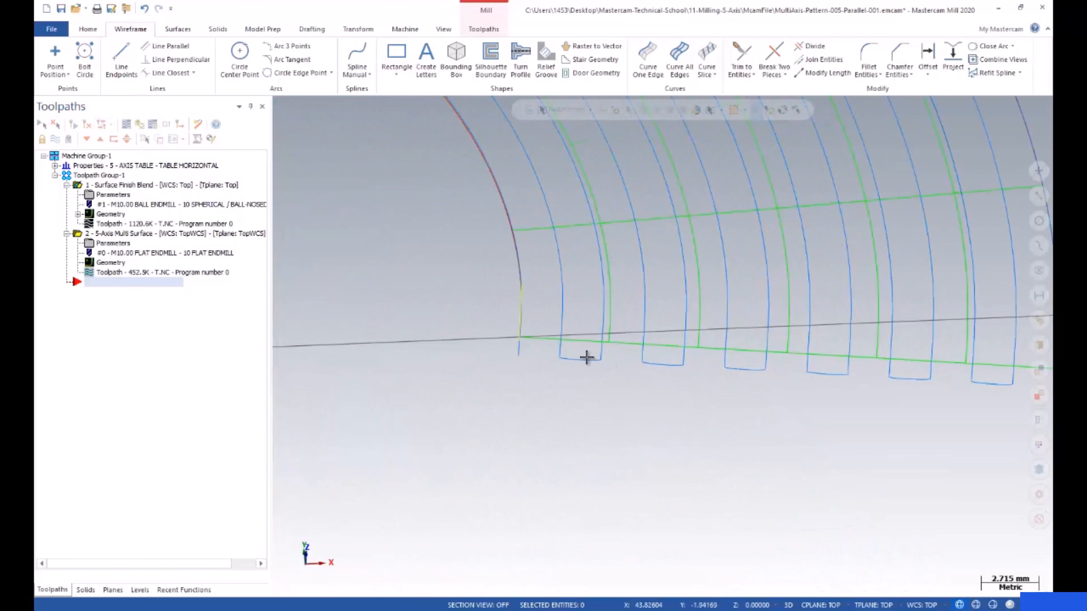
middle_click_drag(559, 371, 738, 366)
scroll(546, 326, "down", 3)
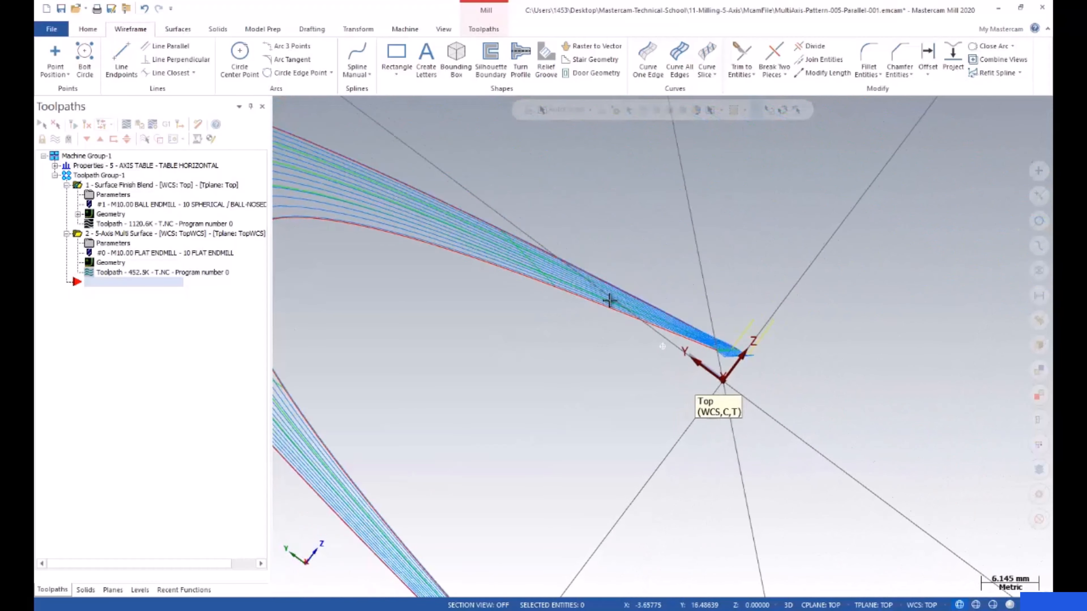
scroll(619, 306, "up", 7)
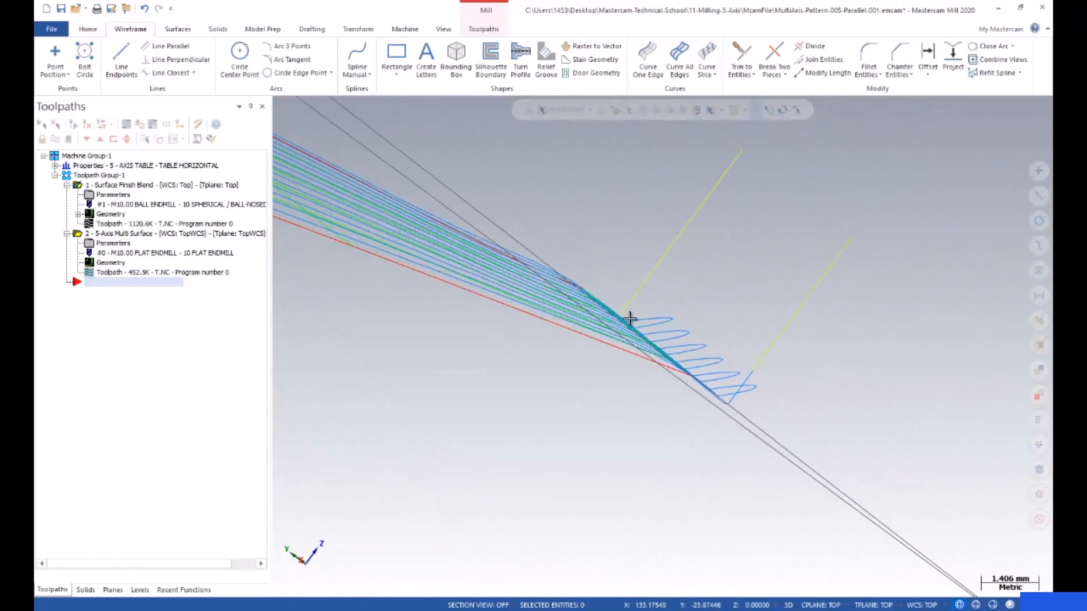
scroll(635, 279, "down", 5)
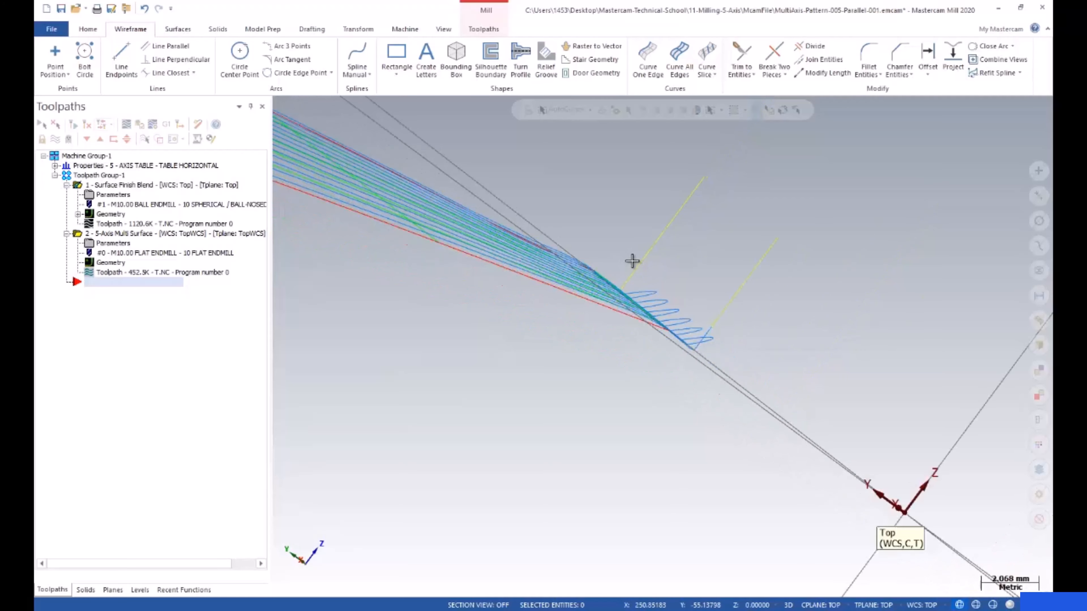
scroll(611, 247, "down", 8)
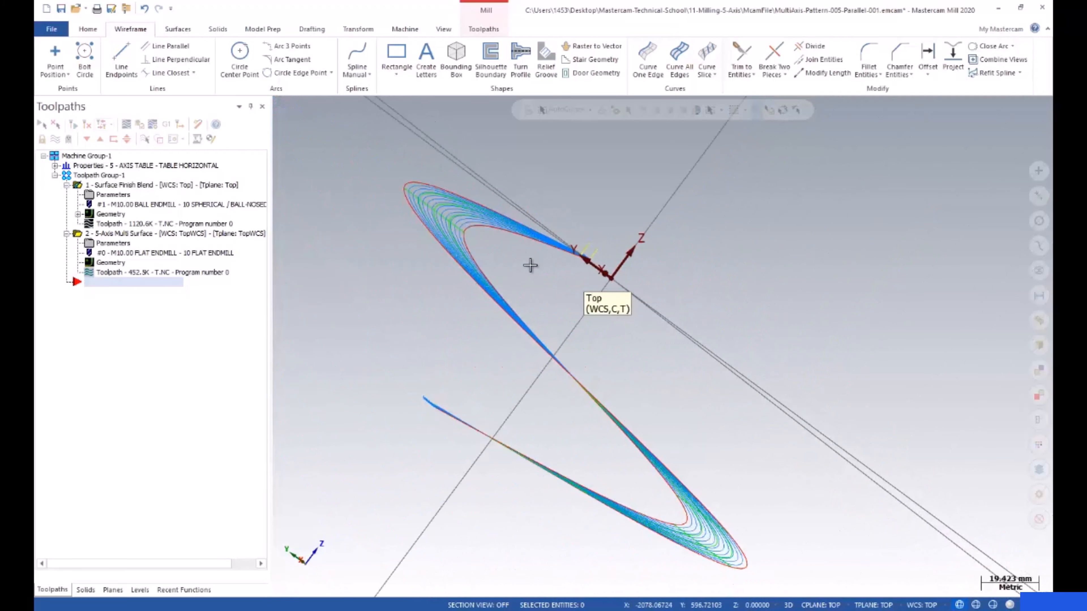
middle_click_drag(537, 297, 479, 224)
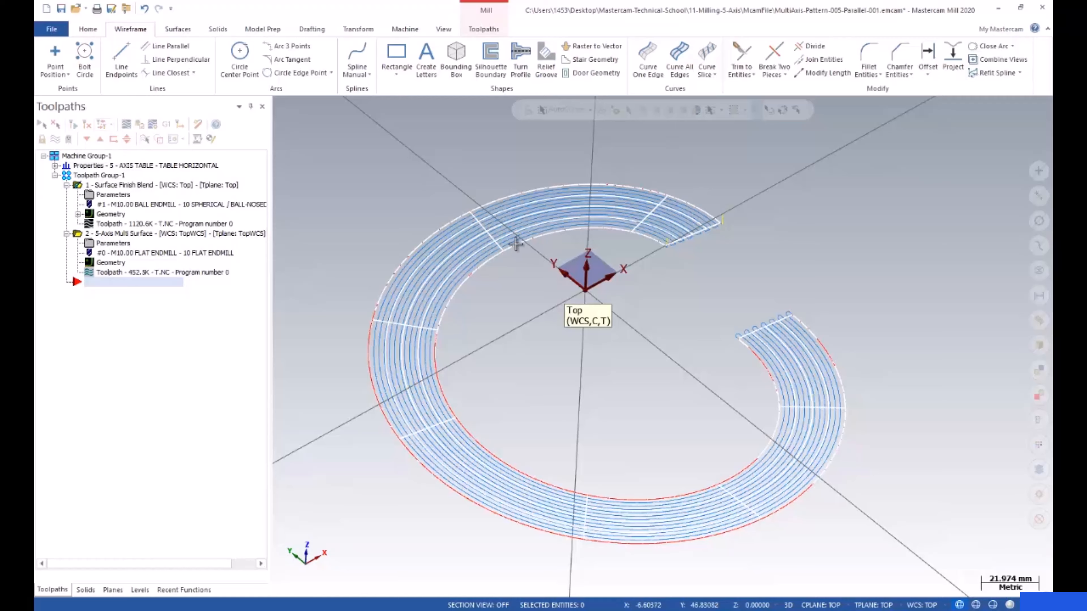
- Backplot the Surface Finish Blend toolpath, check it from the WCS top view at a faster playback speed, and close the backplot
left_click(126, 124)
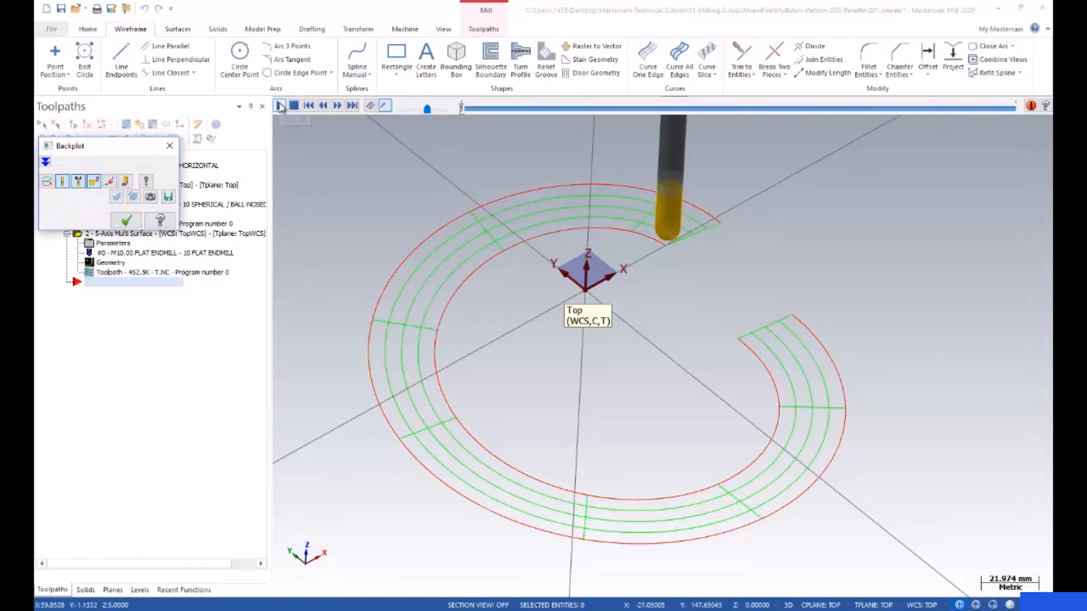
left_click(279, 105)
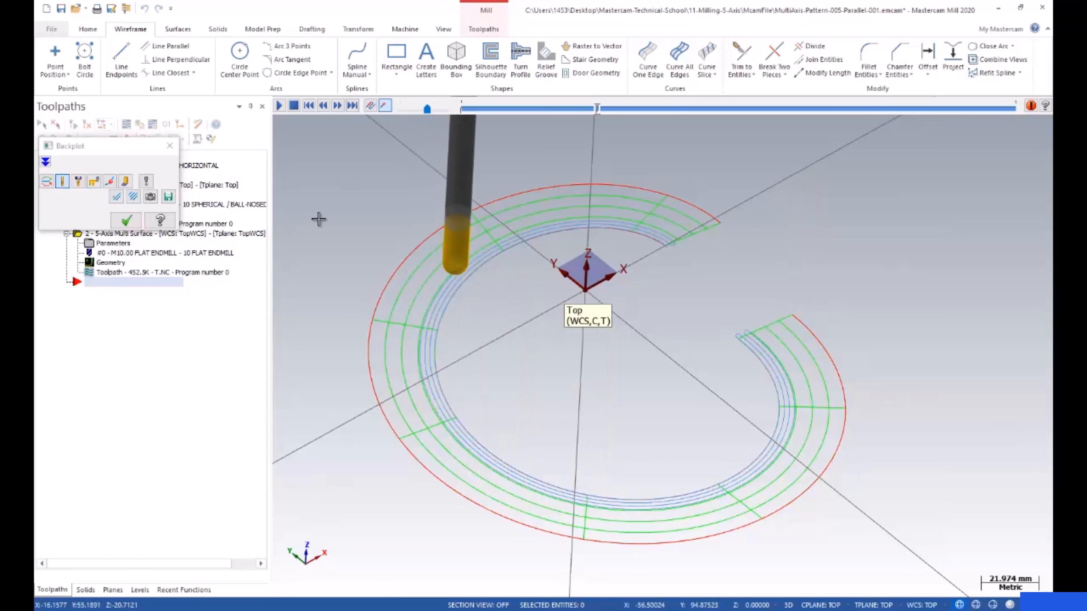
right_click(354, 218)
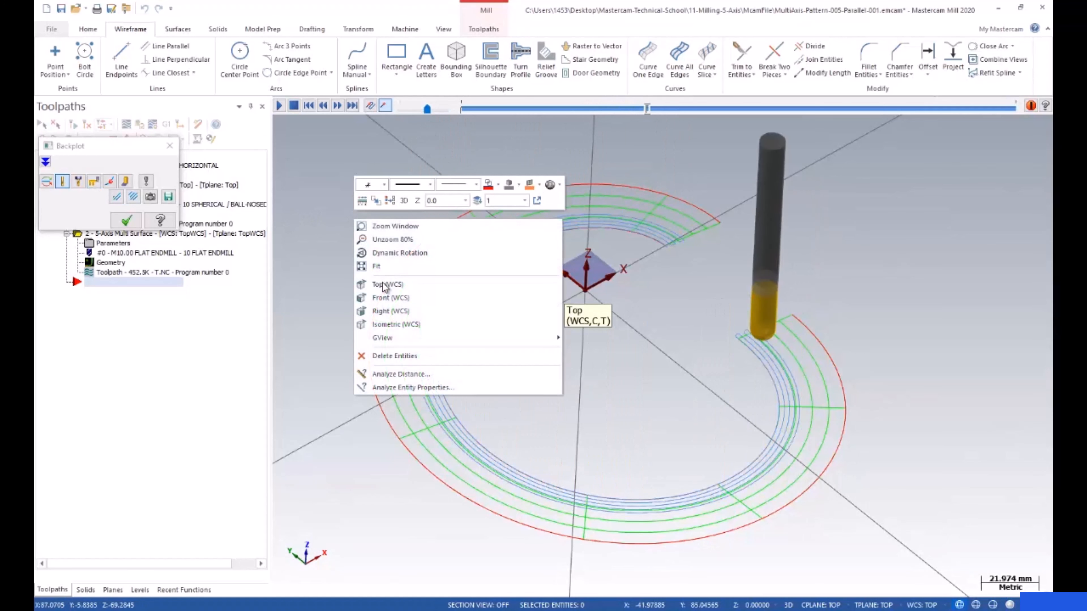
left_click(385, 285)
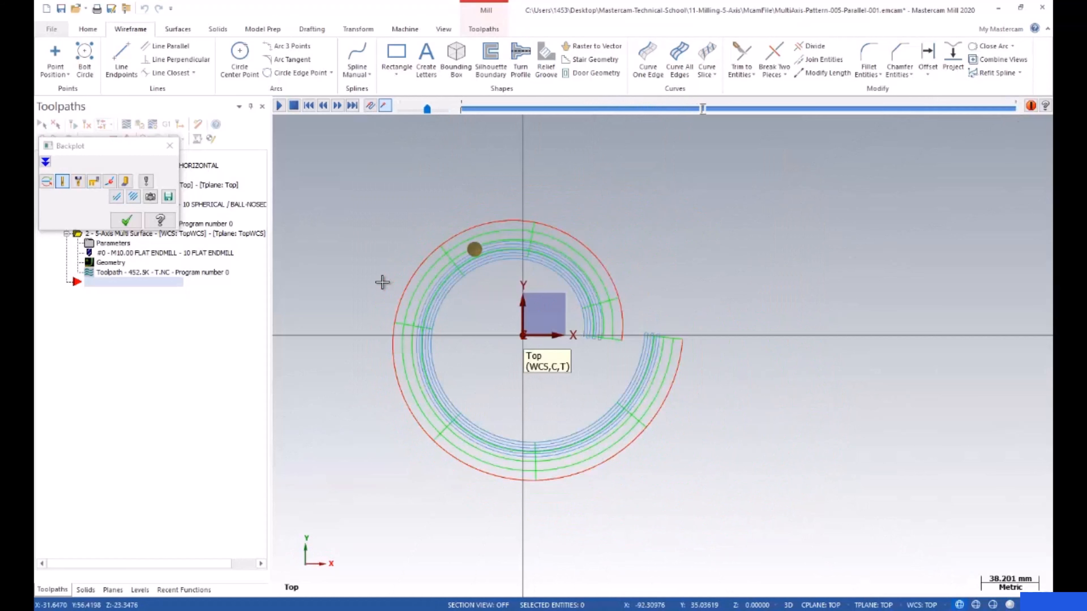
mouse_move(426, 108)
left_mouse_down()
mouse_move(409, 111)
mouse_move(445, 112)
left_mouse_up()
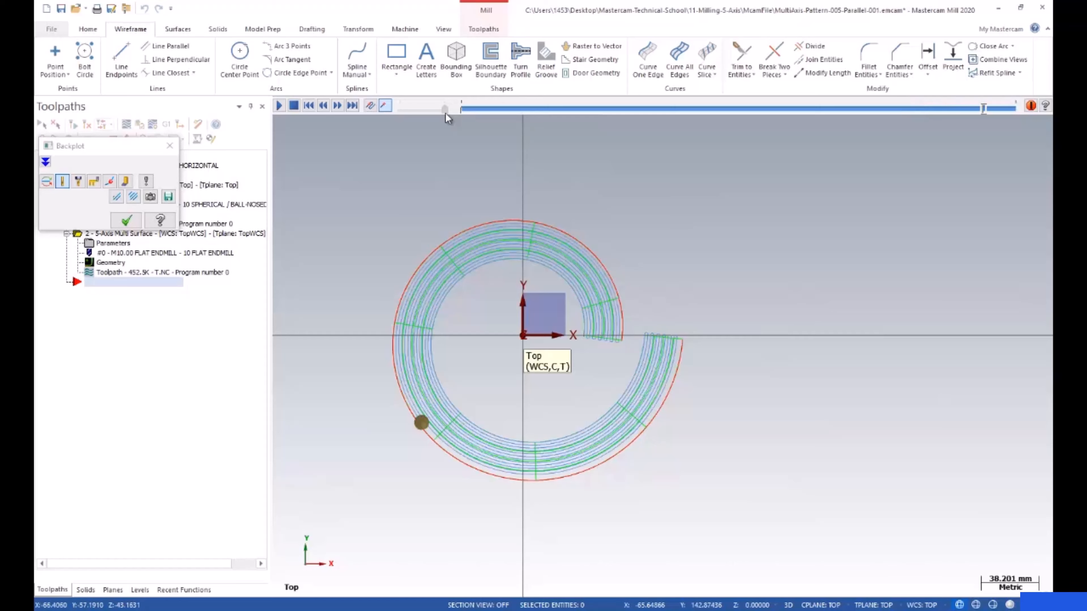
scroll(578, 313, "down", 2)
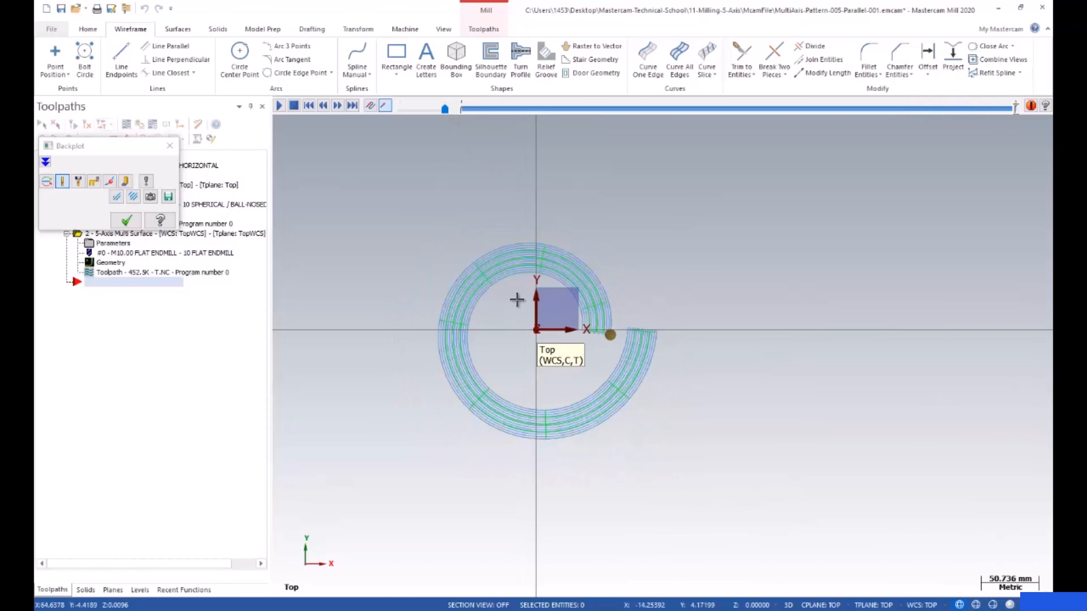
middle_click_drag(517, 300, 593, 265)
scroll(572, 289, "up", 2)
scroll(428, 292, "up", 2)
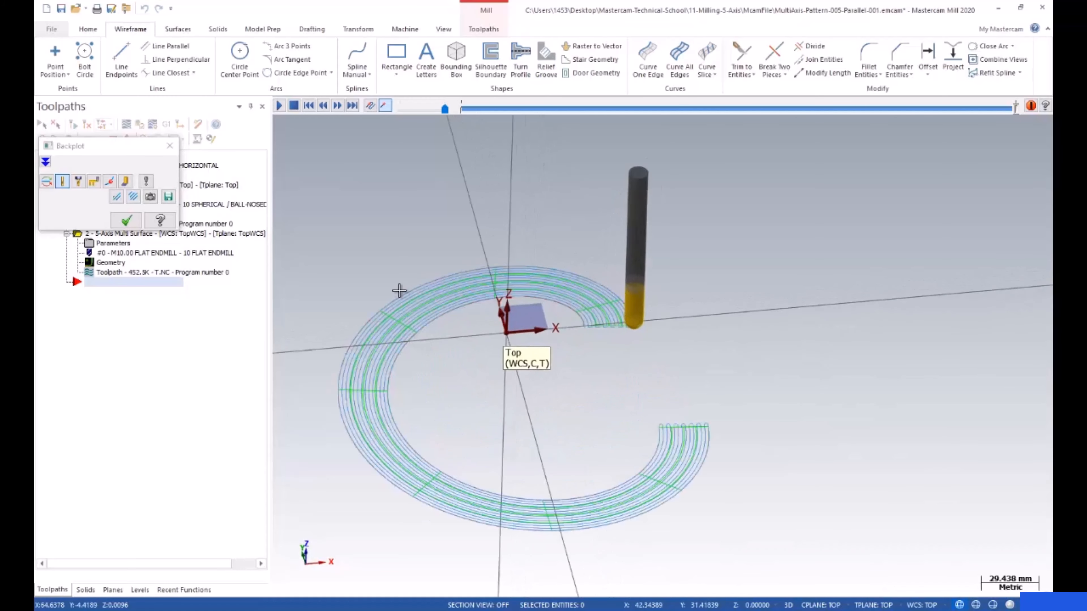
scroll(393, 274, "down", 2)
left_click(126, 220)
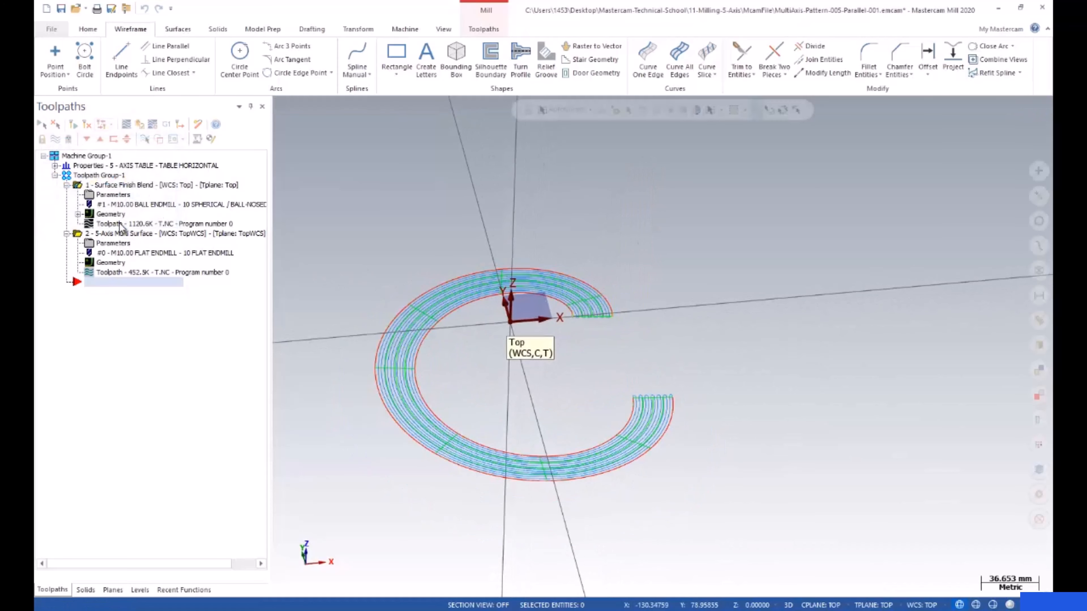
- Hide the blend toolpath and display only the 5-Axis Multi Surface operation's toolpath
key("alt+t")
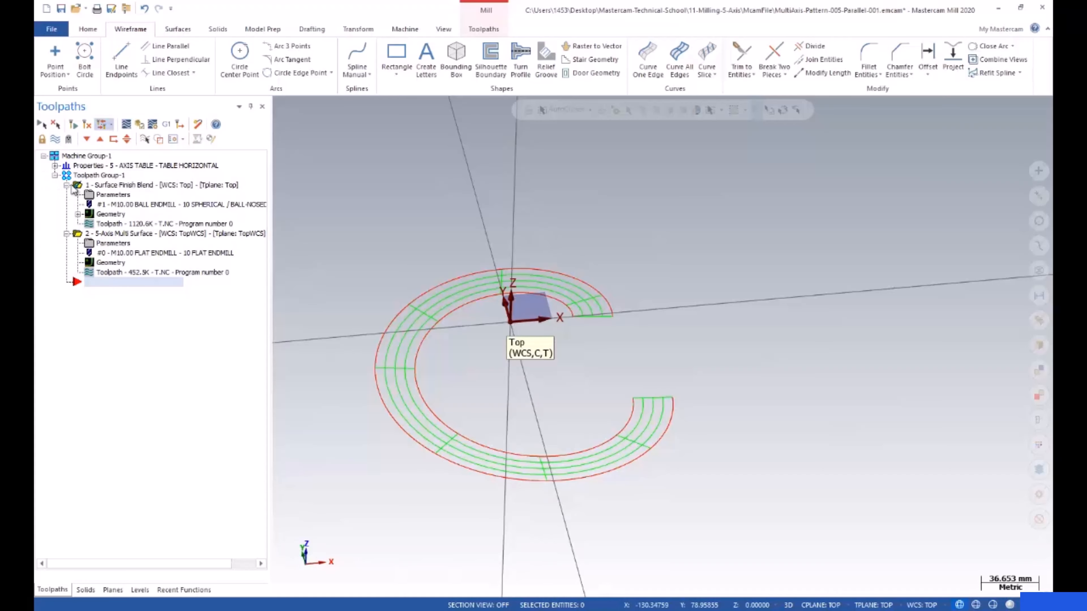
left_click(80, 233)
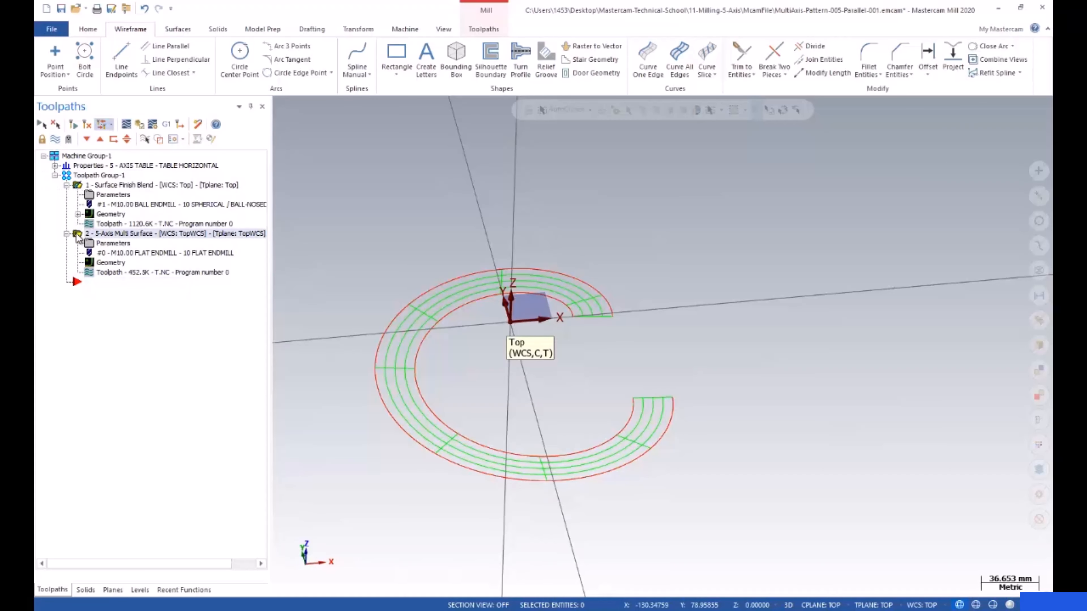
left_click(55, 140)
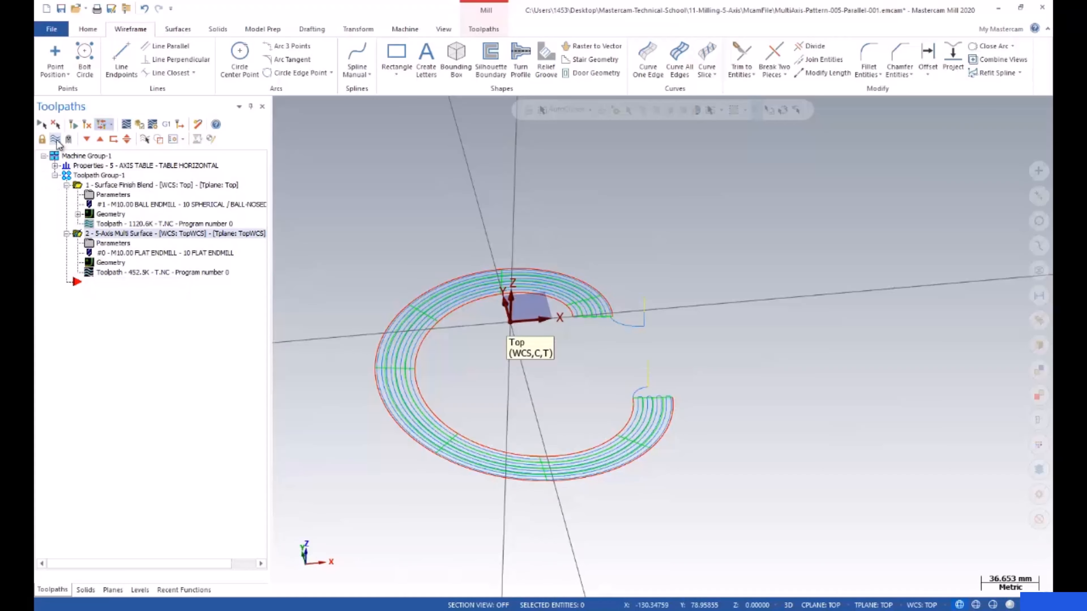
- Review the 5-Axis Multi Surface operation's tool and cut pattern stepover settings, and close its parameters without changes
left_click(89, 243)
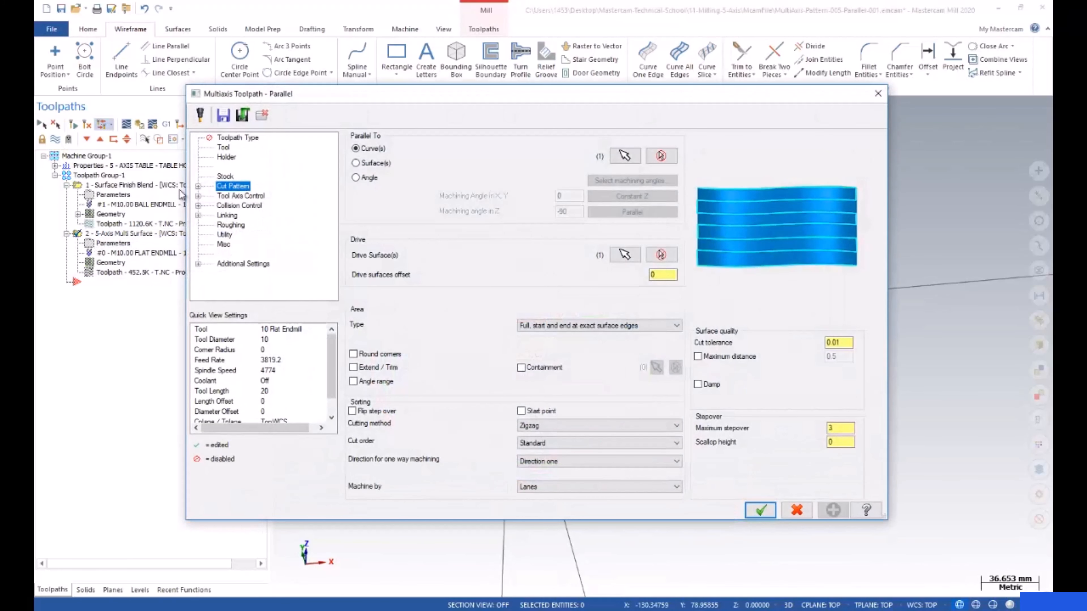
left_click(223, 147)
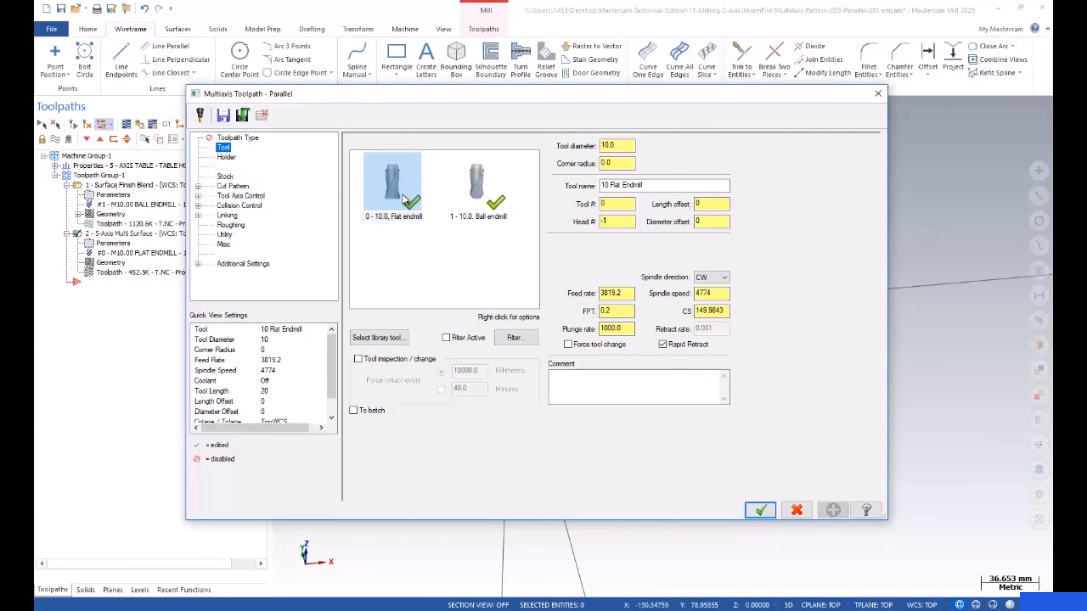
left_click(234, 187)
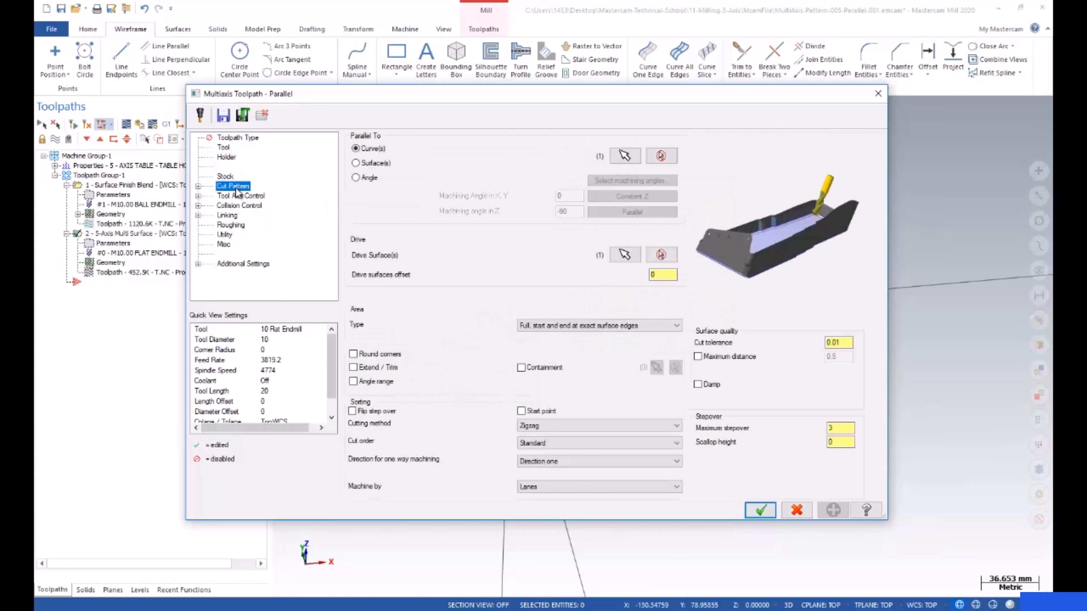
left_click(840, 428)
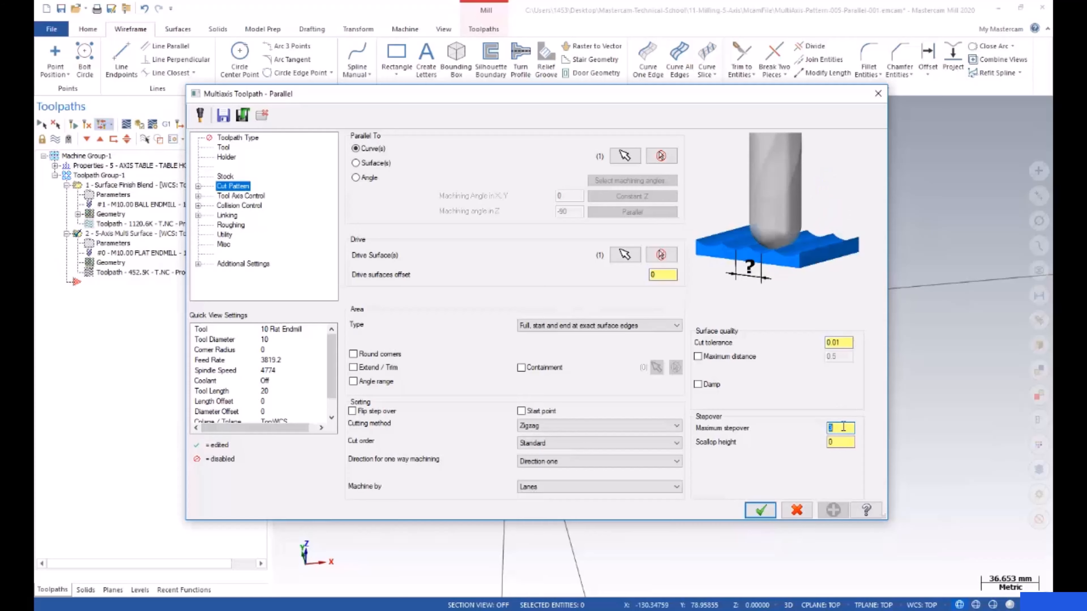
left_click(797, 510)
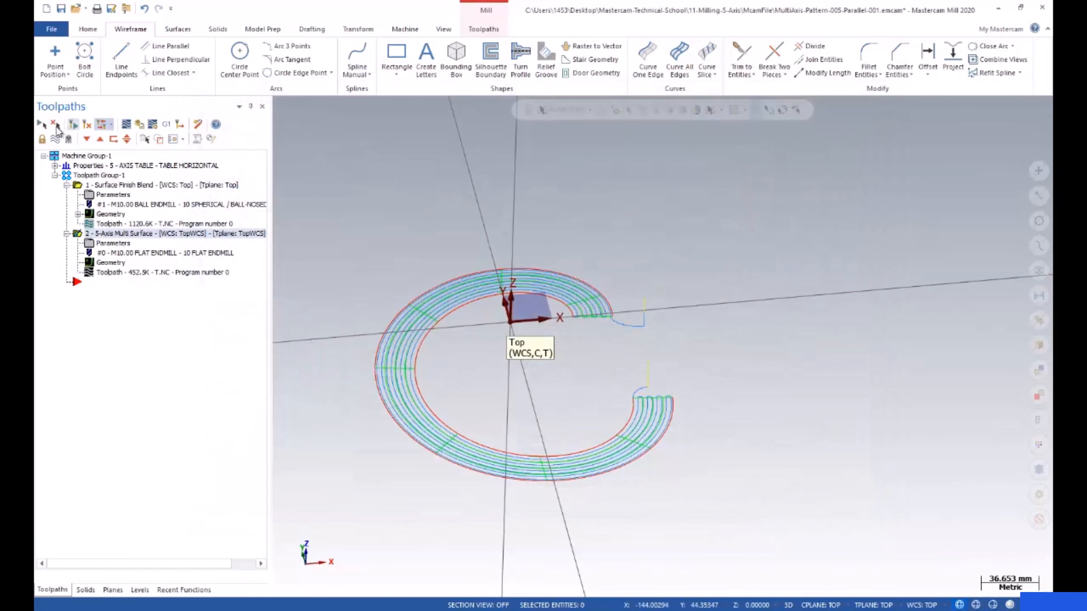
- Backplot the 5-Axis Multi Surface toolpath with the flat endmill and close the backplot
left_click(139, 126)
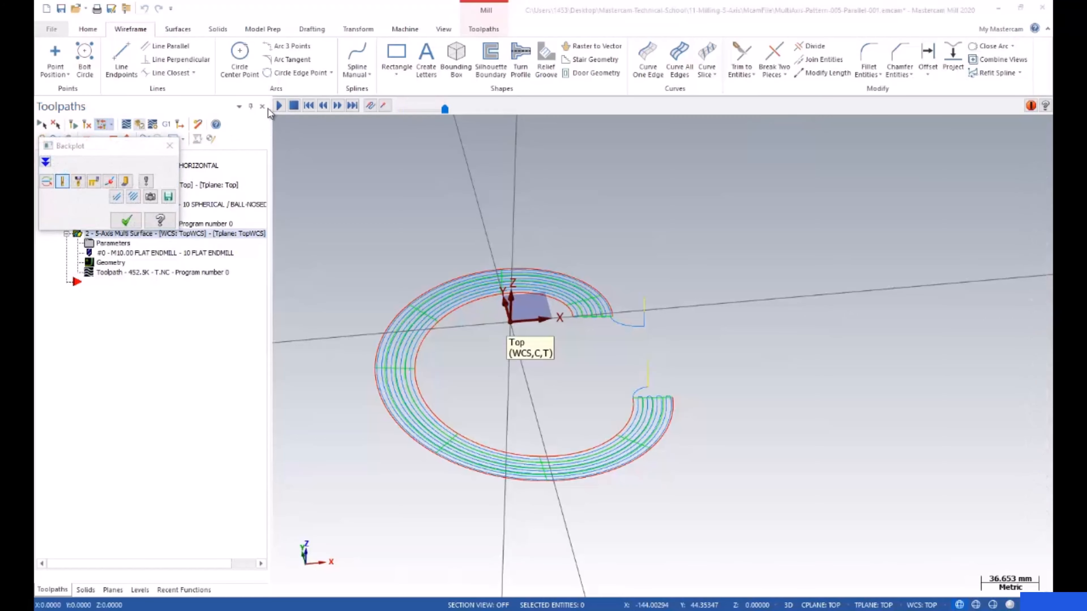
left_click(280, 106)
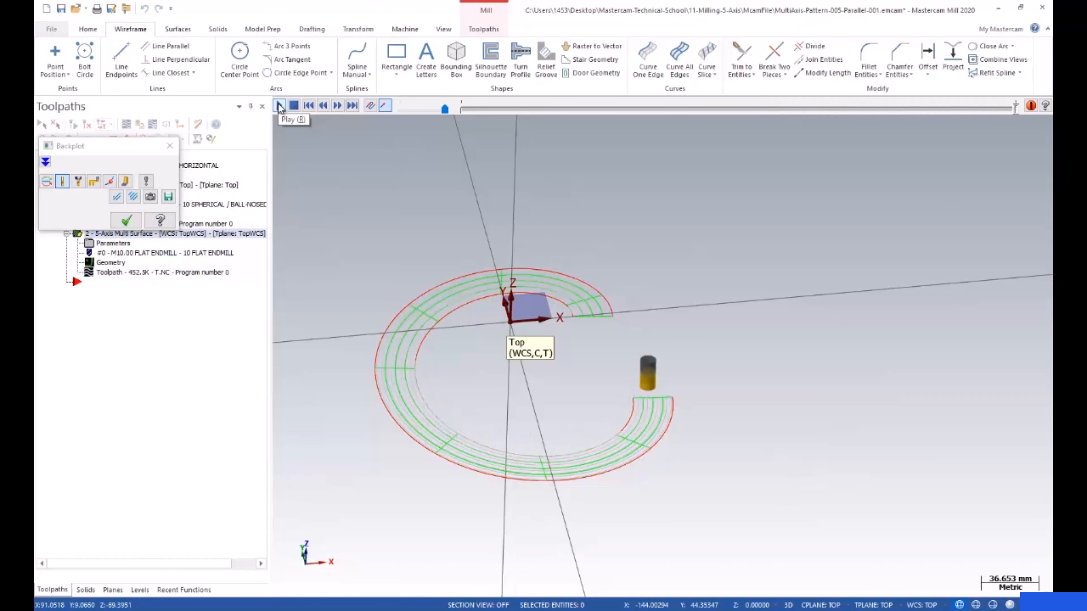
left_click(124, 221)
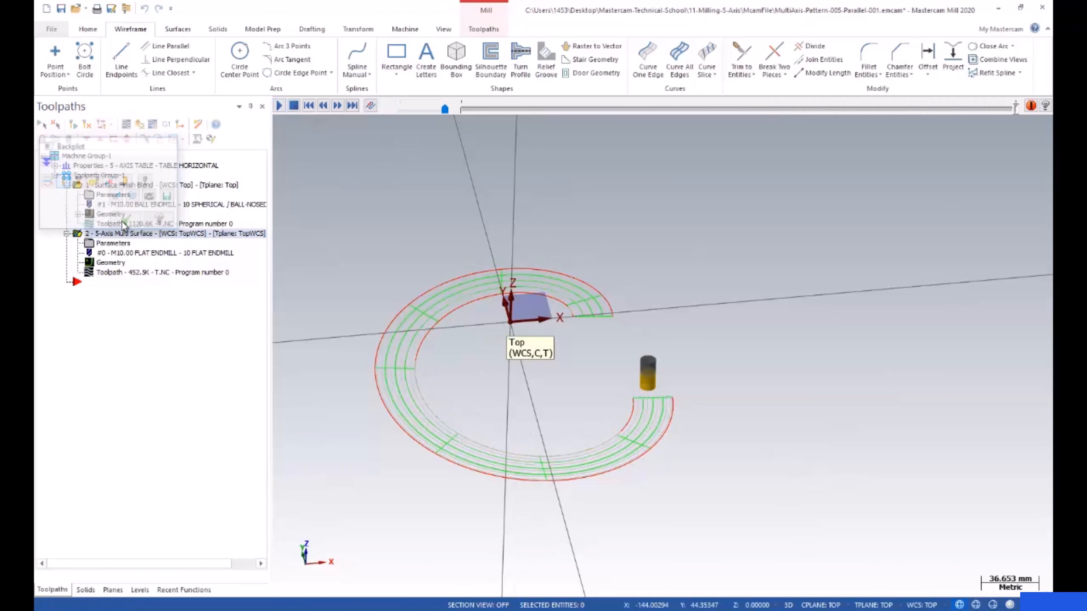
- Review the 5-Axis Multi Surface operation's toolpath type and the curve chain its cut pattern runs parallel to
left_click(94, 245)
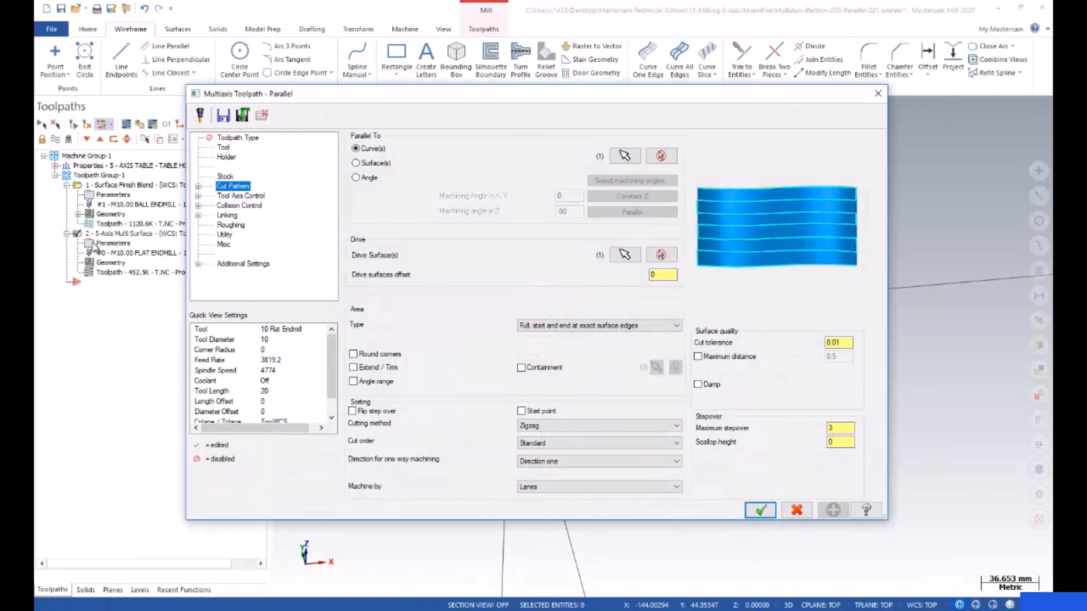
left_click(233, 139)
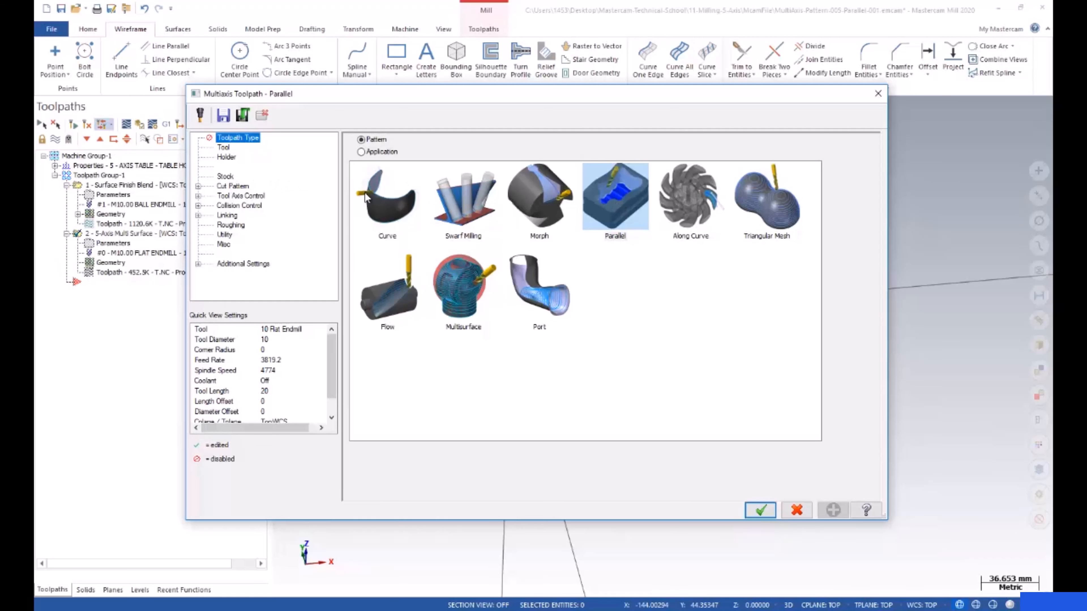
left_click(233, 187)
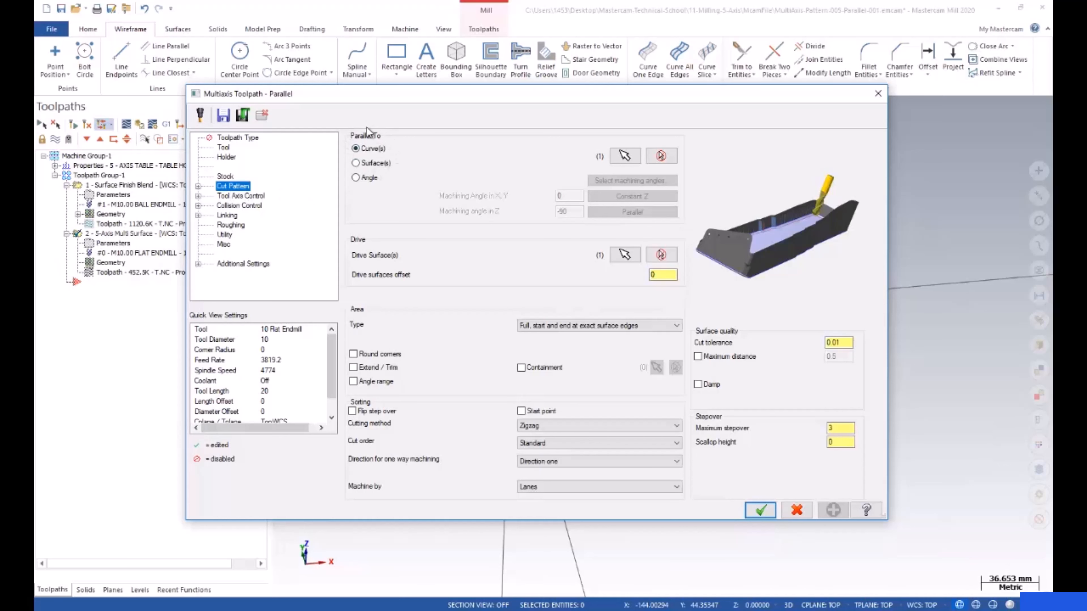
left_click(624, 156)
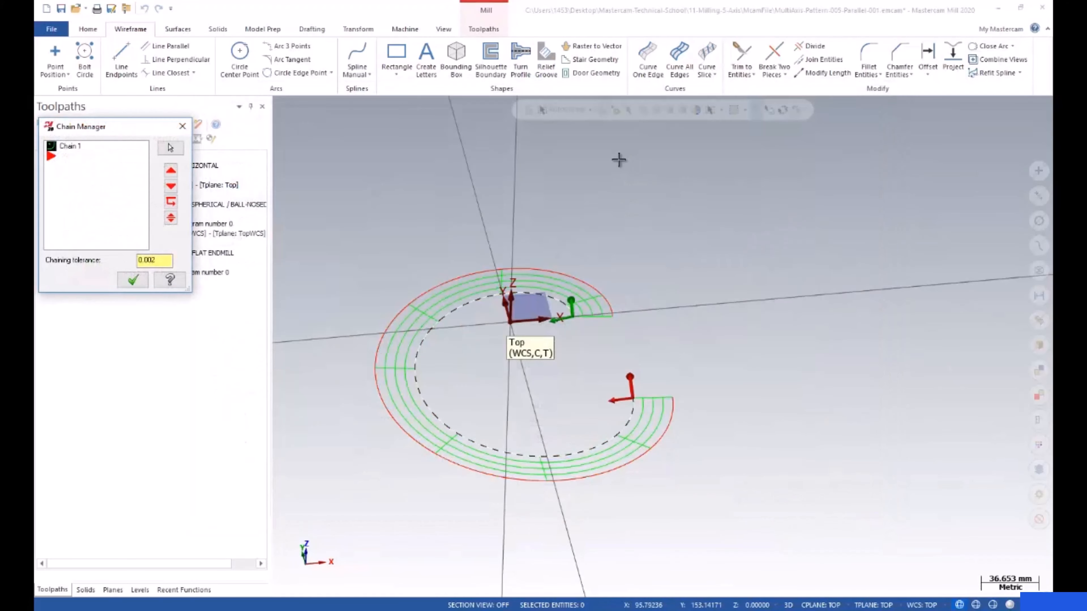
mouse_move(507, 228)
middle_mouse_down()
mouse_move(493, 284)
mouse_move(507, 202)
mouse_move(495, 235)
middle_mouse_up()
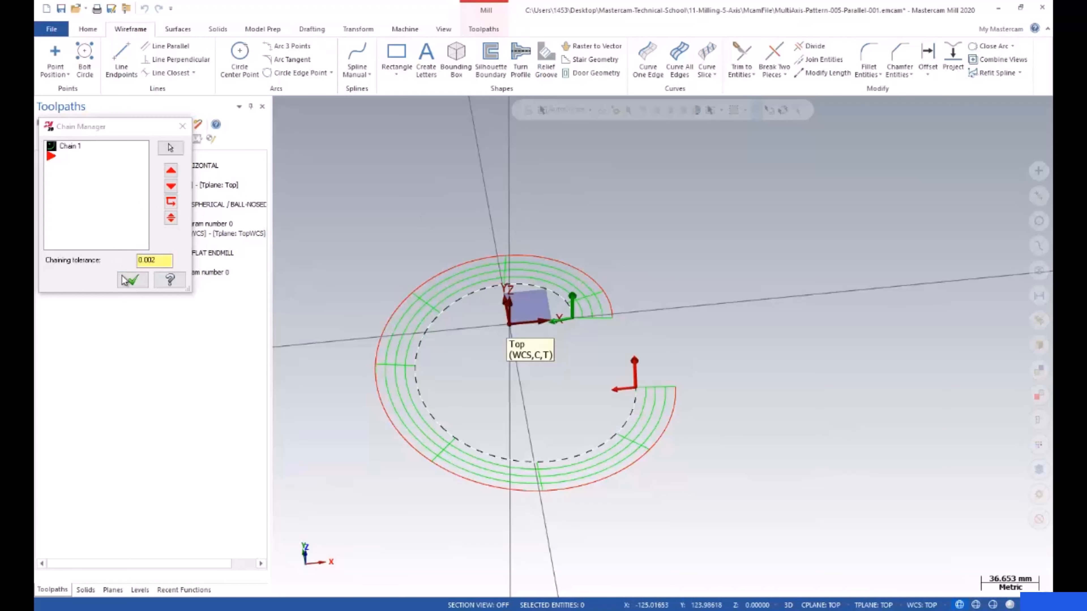
left_click(134, 280)
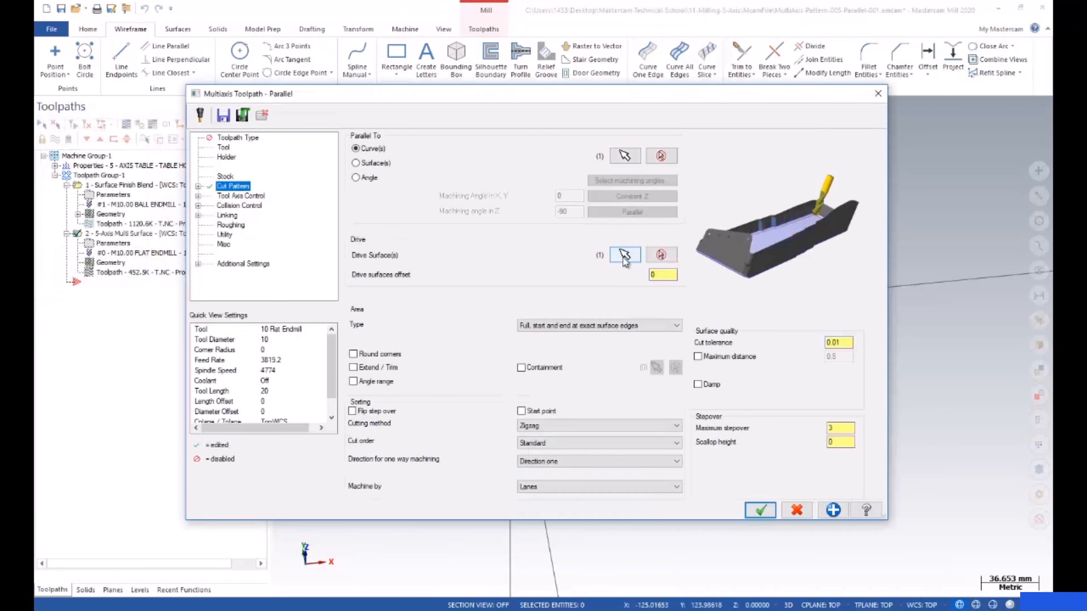
- Check the cut pattern's selected drive surface and its maximum stepover setting
left_click(622, 256)
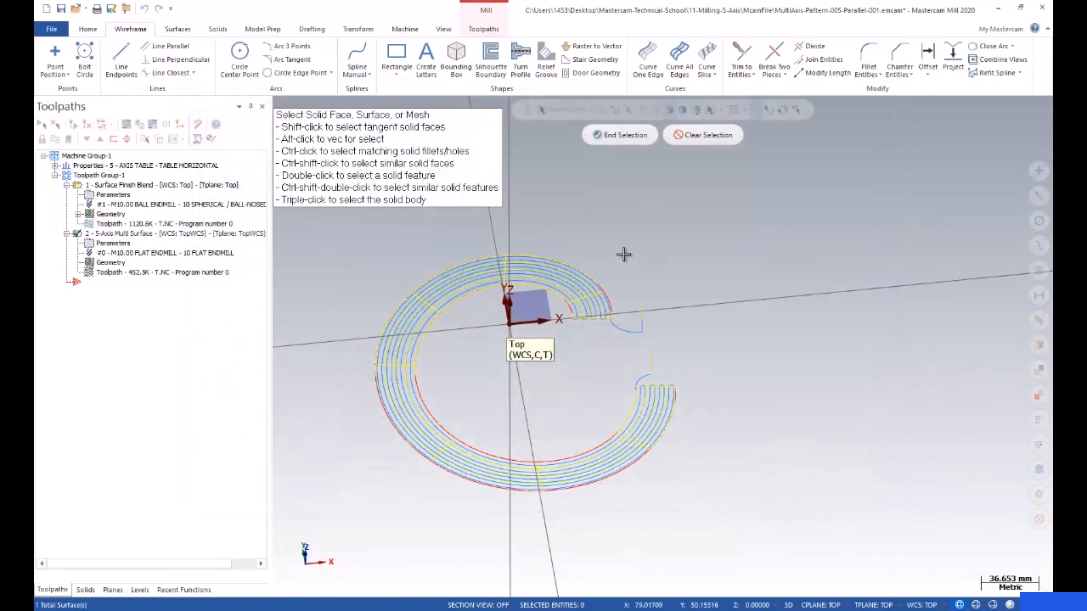
key("Return")
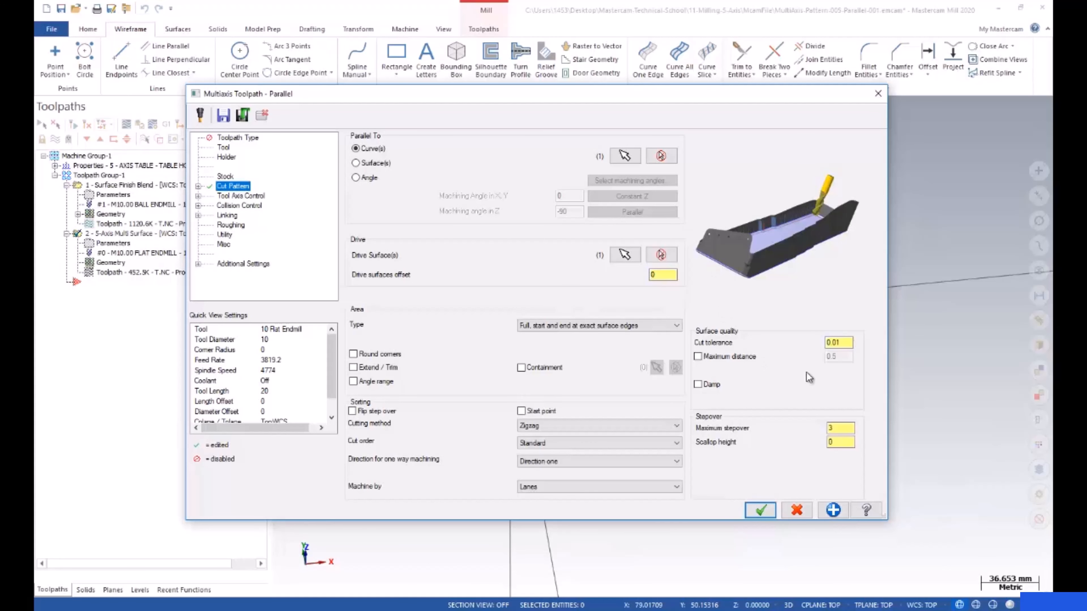
left_click(851, 429)
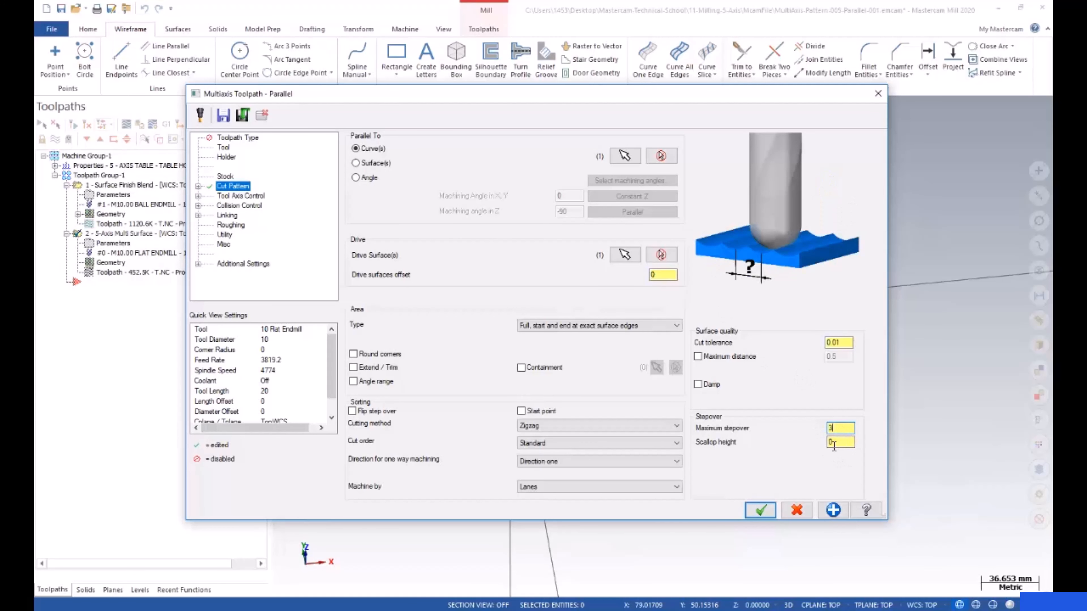
- Examine the output format, maximum angle step and tool axis control settings, and close the parameters
left_click(237, 196)
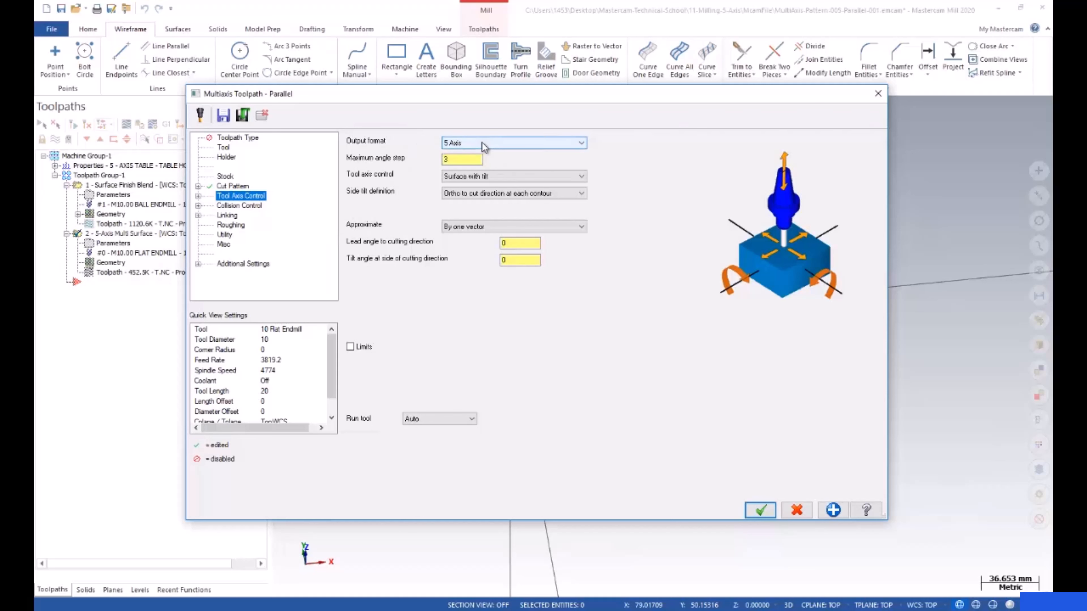
double_click(452, 159)
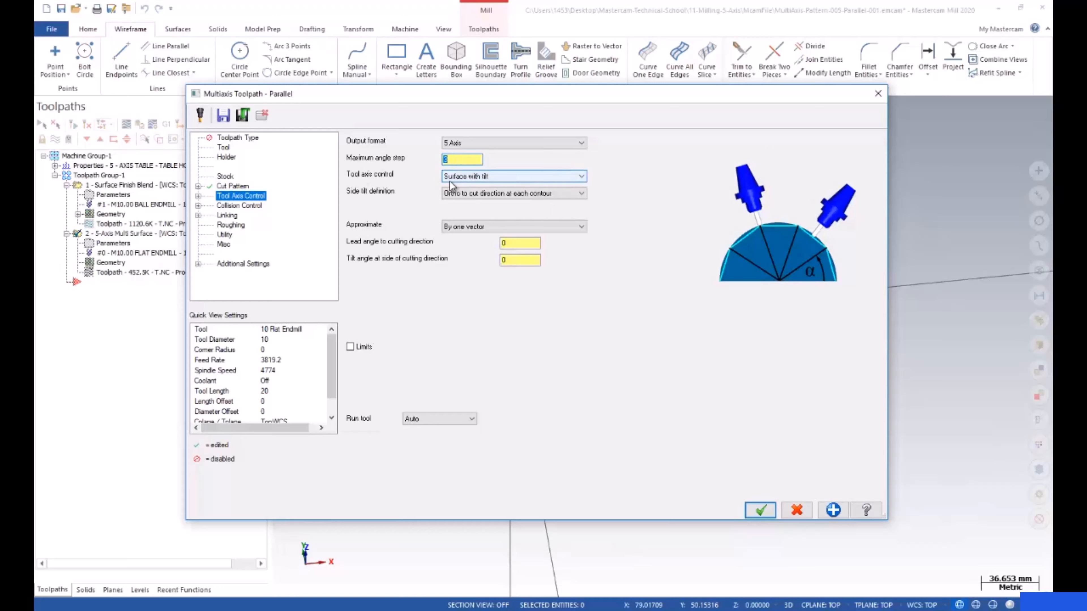
left_click(498, 181)
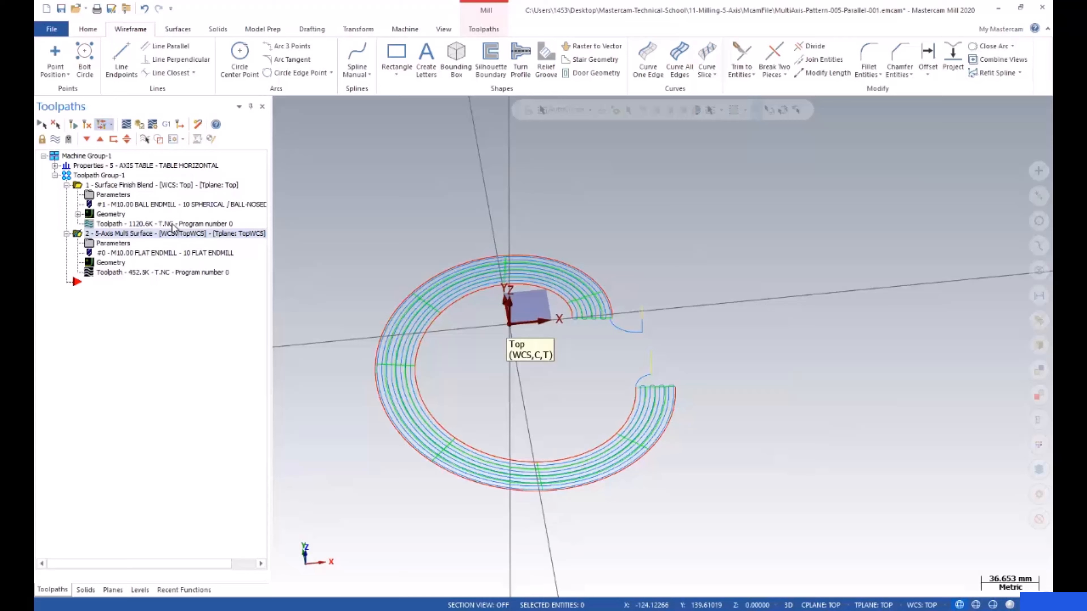
- Review the approximation choices in the 5-Axis Multi Surface tool axis control, select By one vector, and accept the parameters
left_click(90, 243)
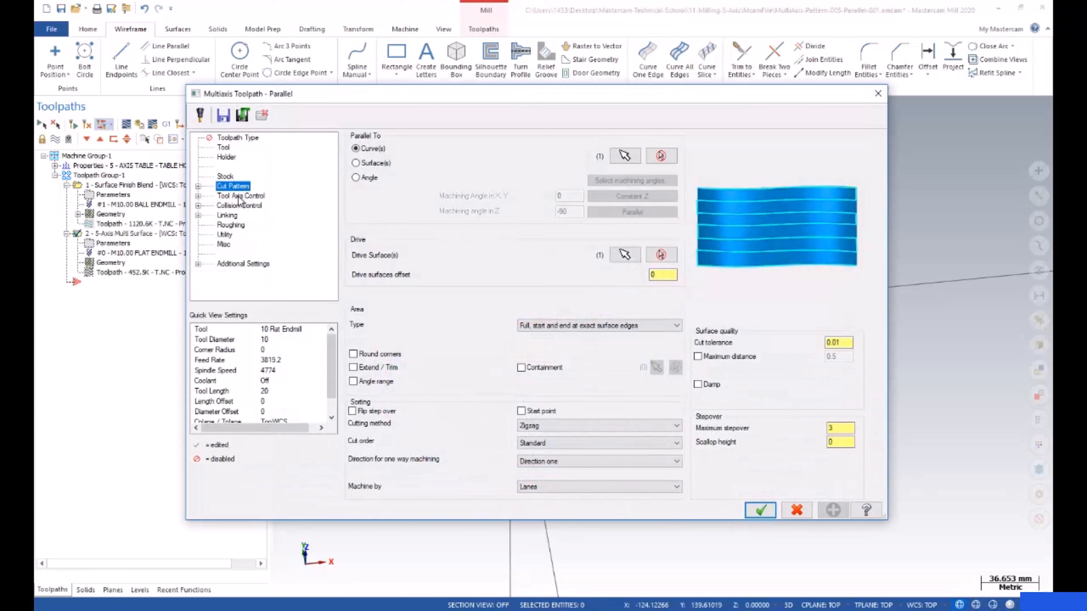
left_click(240, 196)
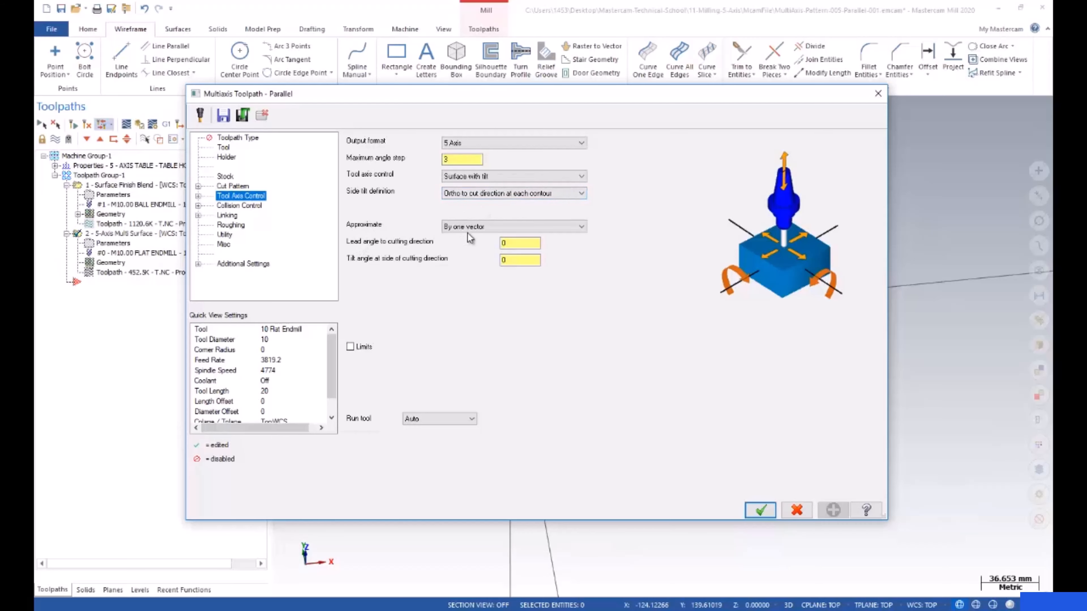
left_click(487, 231)
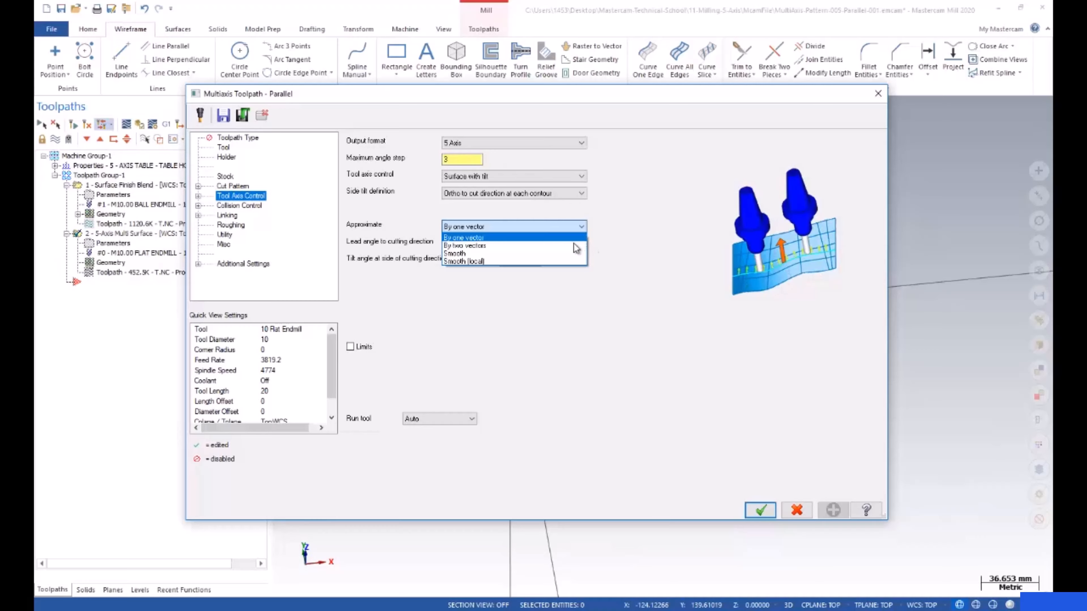
left_click(476, 238)
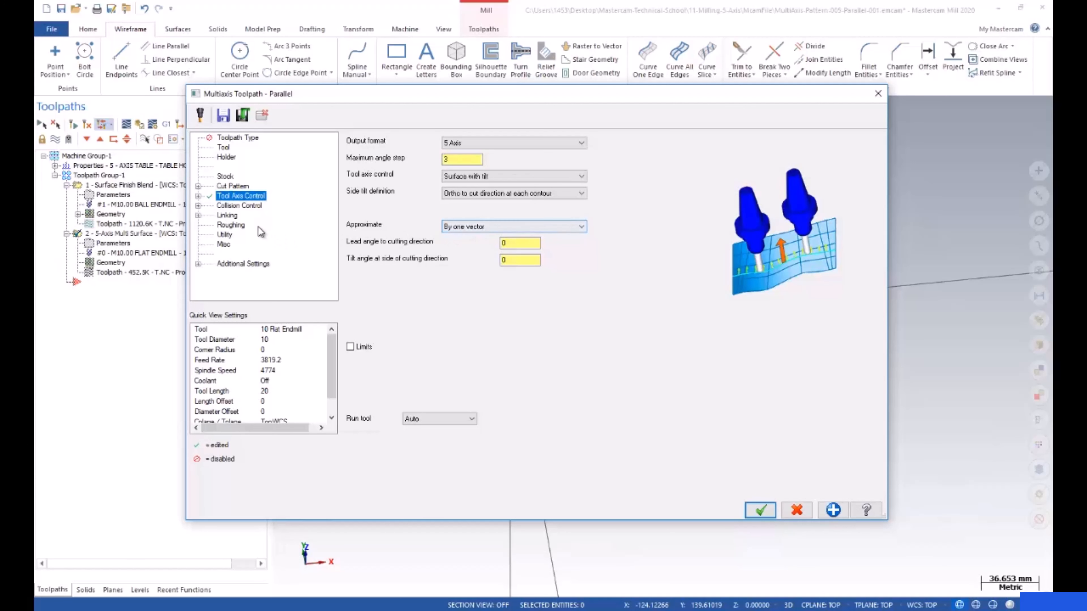
left_click(760, 511)
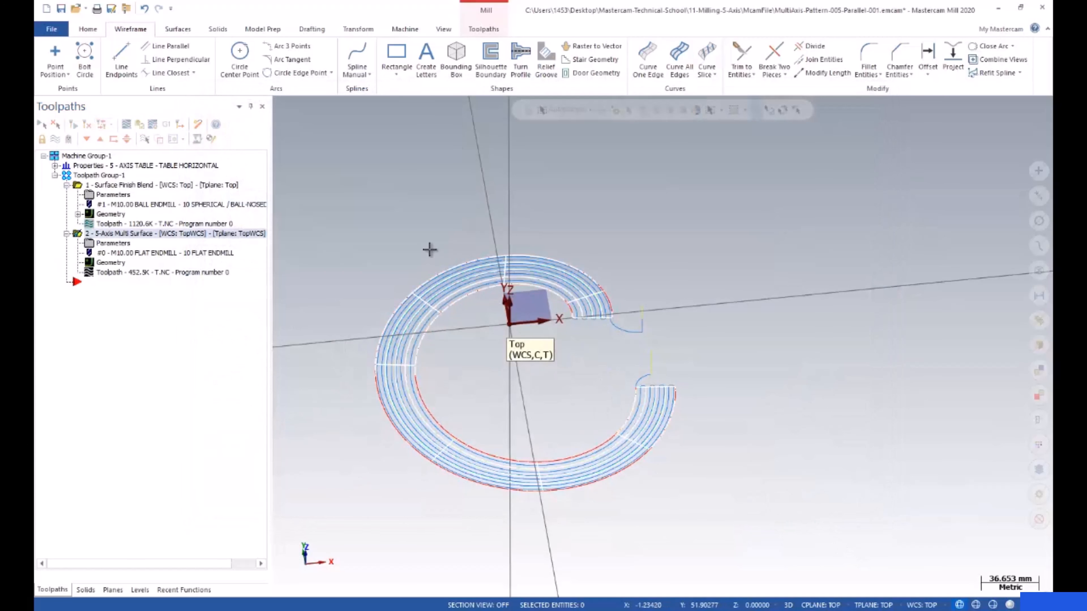
- Backplot the 5-Axis Multi Surface toolpath and close the backplot
left_click(127, 126)
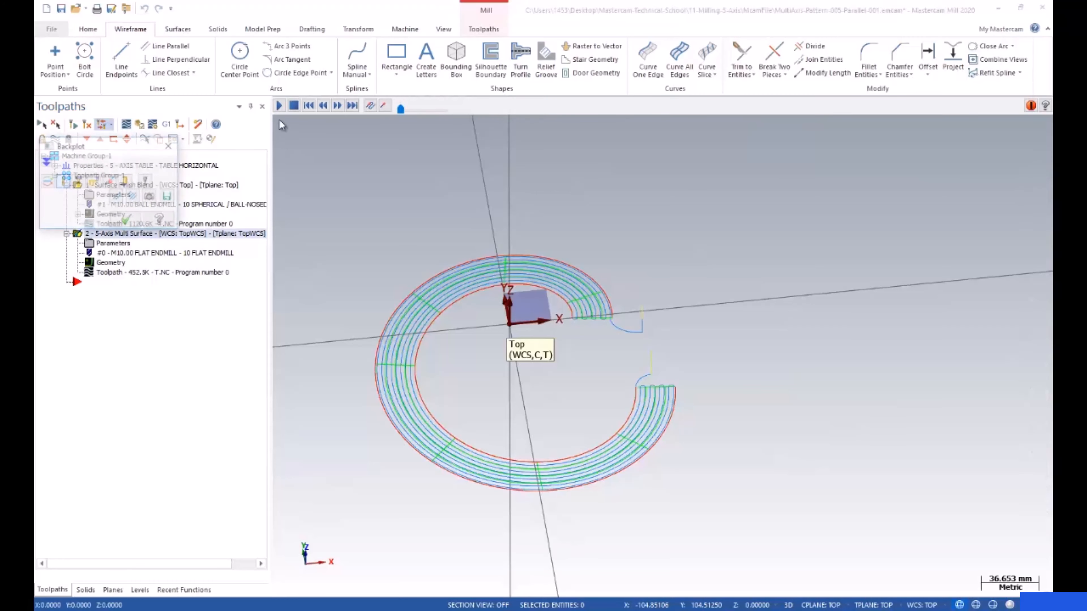
left_click(279, 106)
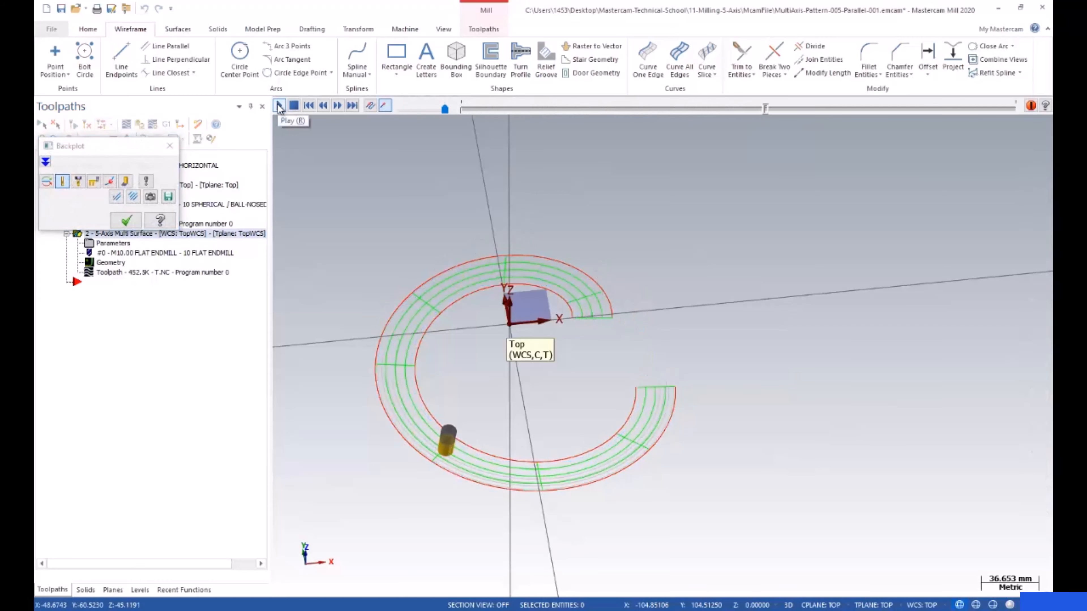
left_click(126, 221)
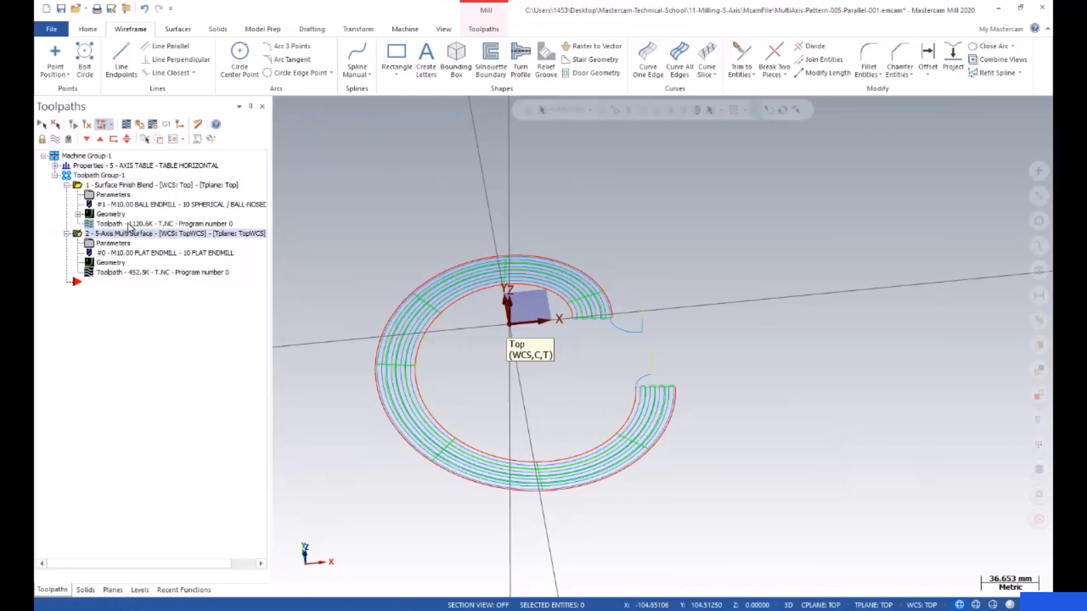
- Inspect the parallel toolpath passes on the ring surface up close and from the WCS top view
scroll(413, 299, "up", 1)
scroll(350, 274, "up", 6)
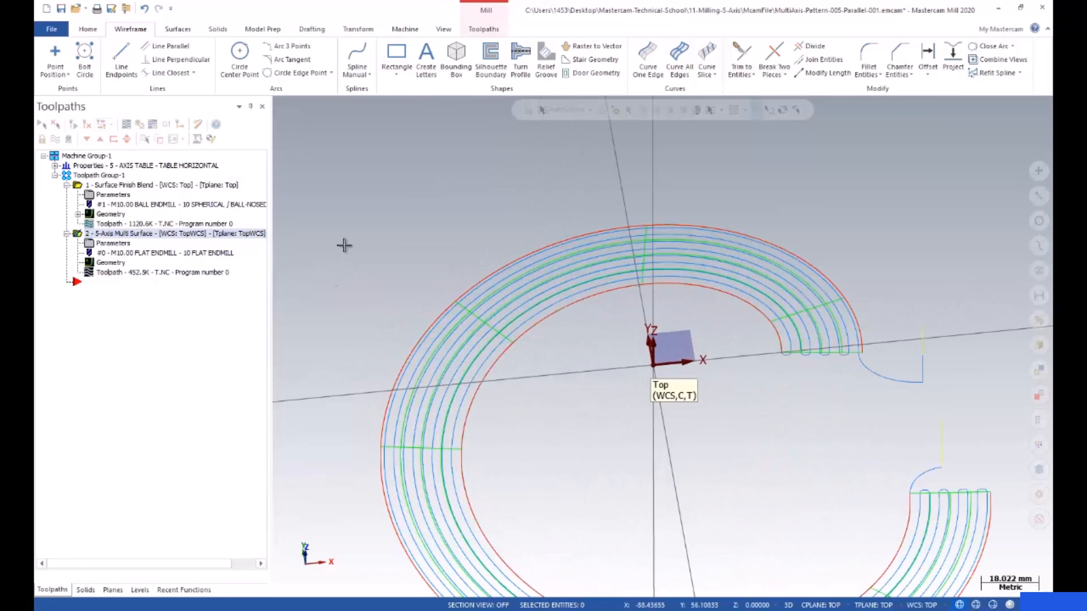
scroll(353, 202, "down", 5)
scroll(393, 284, "up", 2)
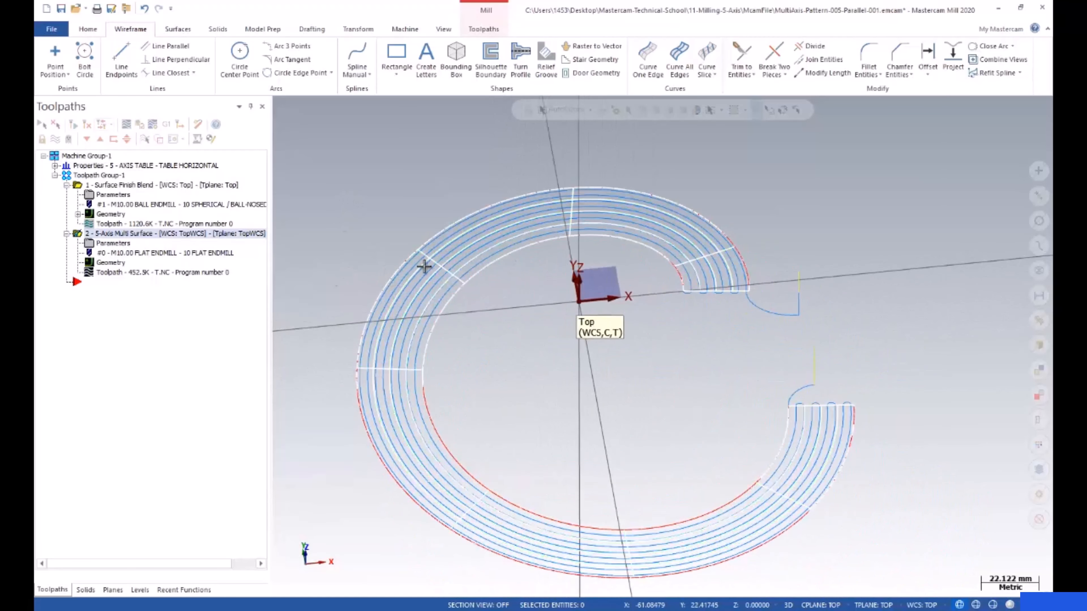
mouse_move(422, 263)
middle_mouse_down()
mouse_move(527, 211)
mouse_move(467, 254)
mouse_move(453, 223)
mouse_move(318, 235)
mouse_move(373, 218)
mouse_move(443, 245)
mouse_move(442, 318)
mouse_move(456, 343)
mouse_move(477, 319)
mouse_move(449, 287)
mouse_move(444, 303)
mouse_move(465, 251)
mouse_move(460, 279)
mouse_move(428, 268)
middle_mouse_up()
right_click(302, 238)
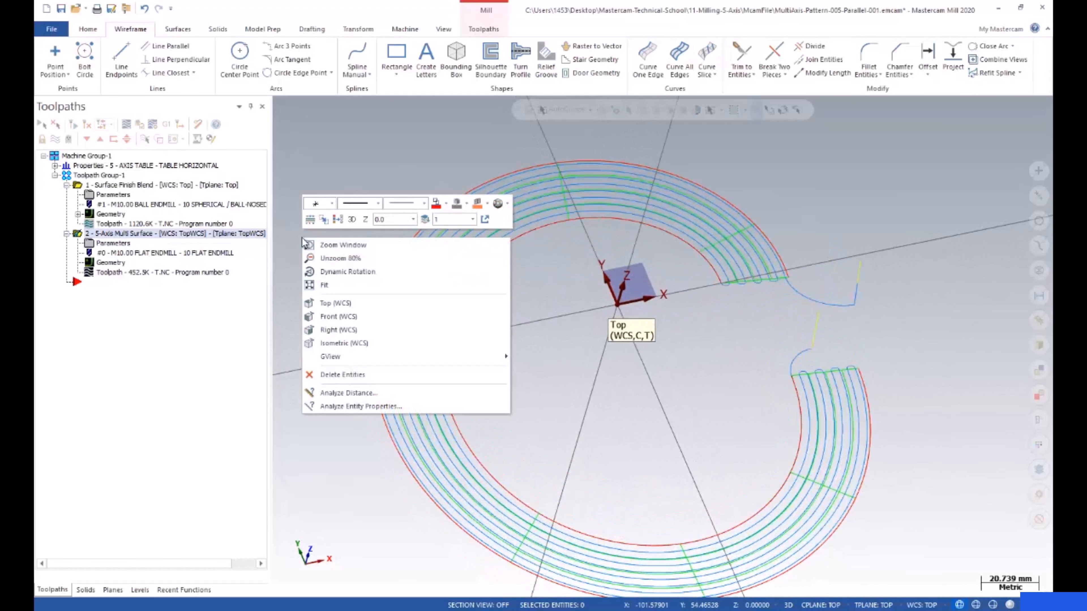
left_click(330, 303)
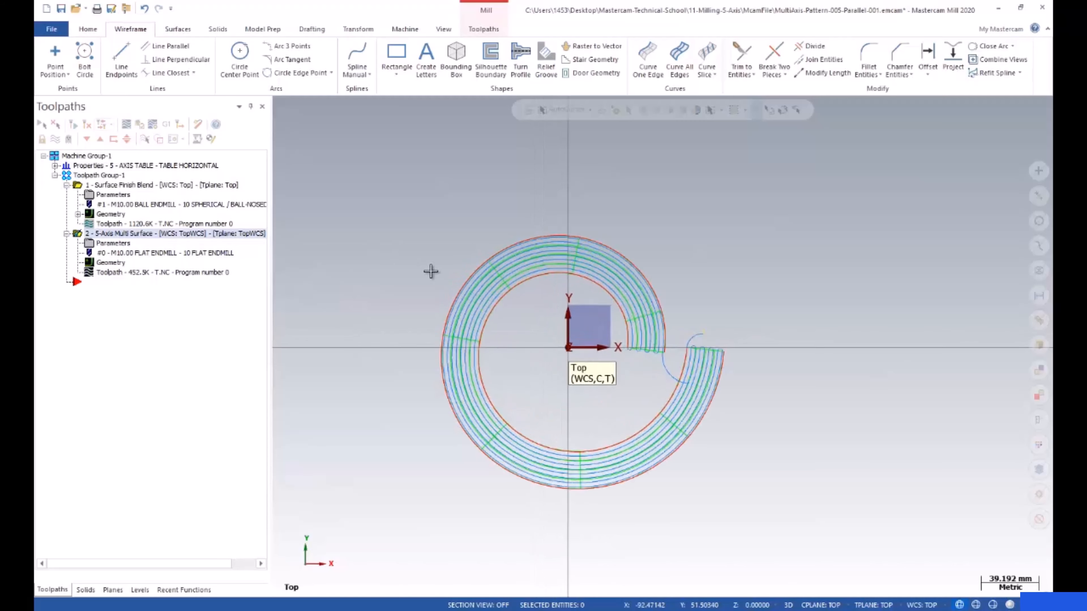
scroll(430, 272, "up", 3)
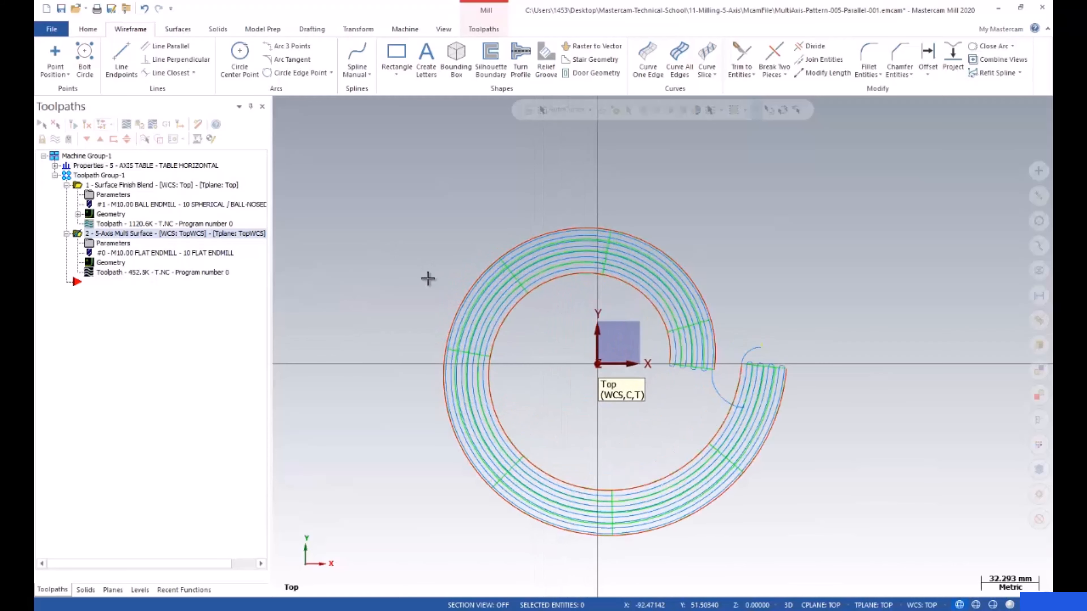
- Compare the multiaxis pattern types with the Parallel cut pattern settings, cancel the parameters, and examine the ring toolpath
left_click(90, 243)
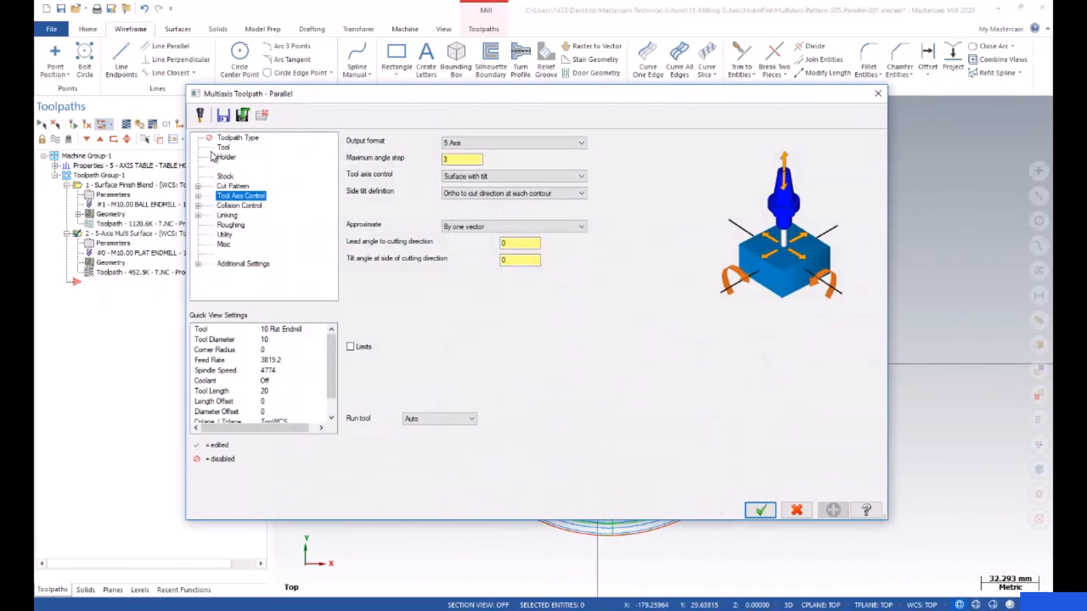
left_click(231, 139)
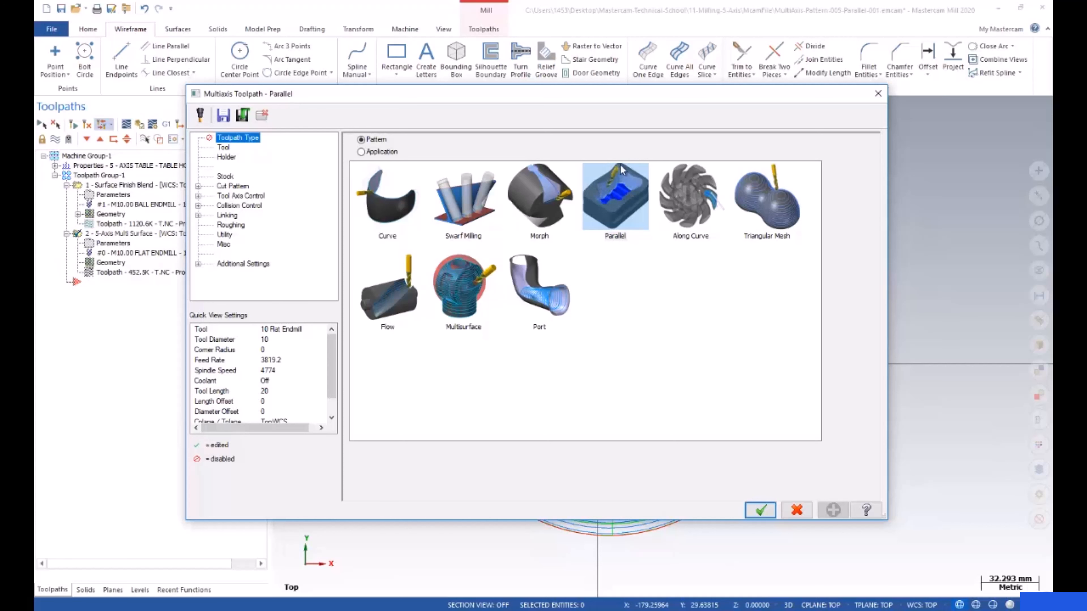
left_click(234, 187)
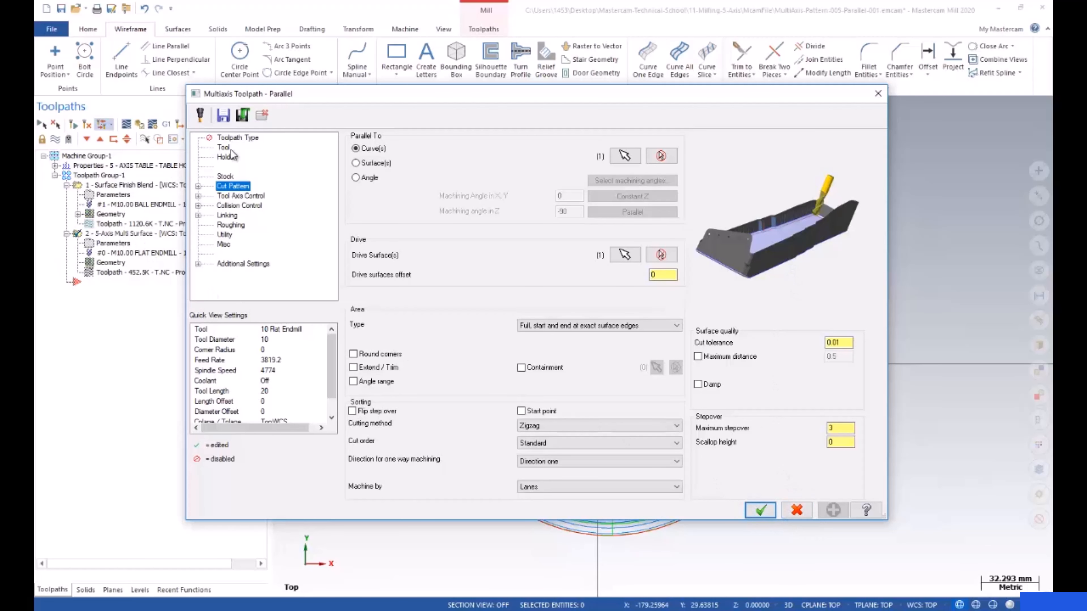
left_click(238, 138)
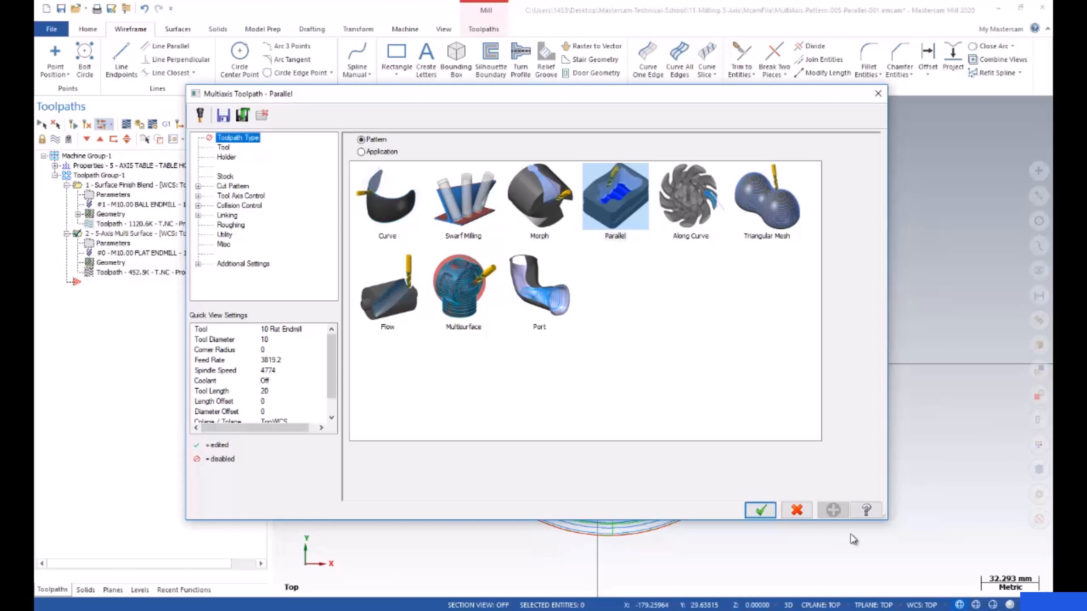
left_click(794, 511)
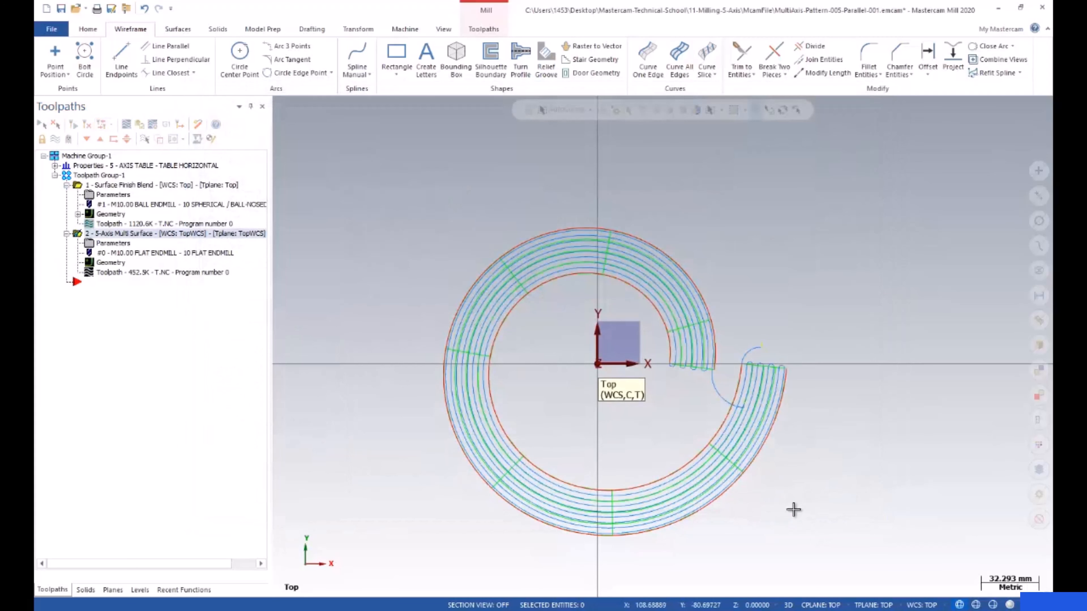
scroll(552, 407, "up", 2)
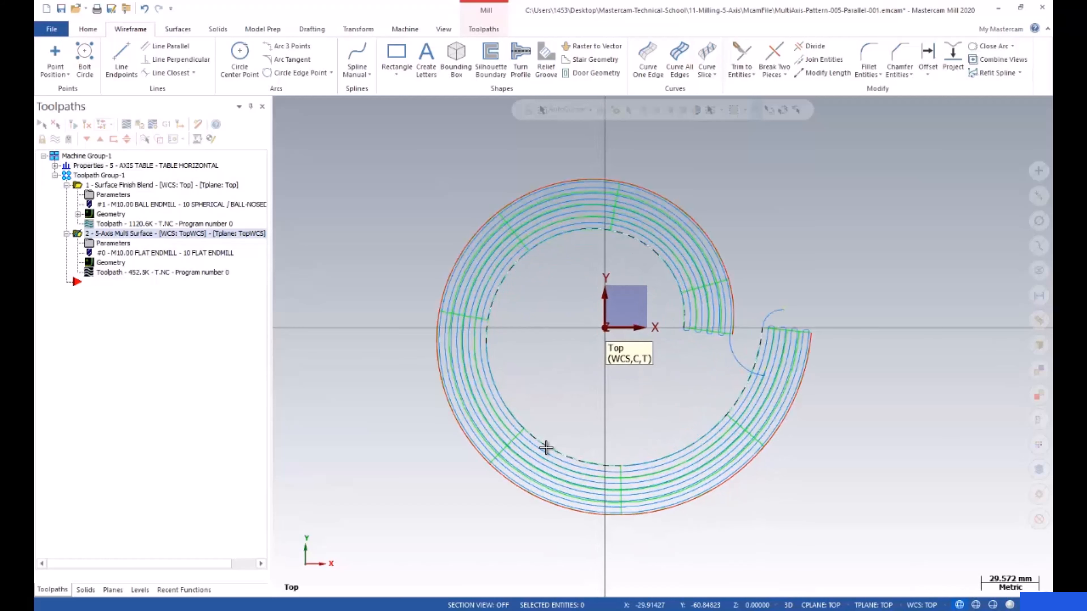